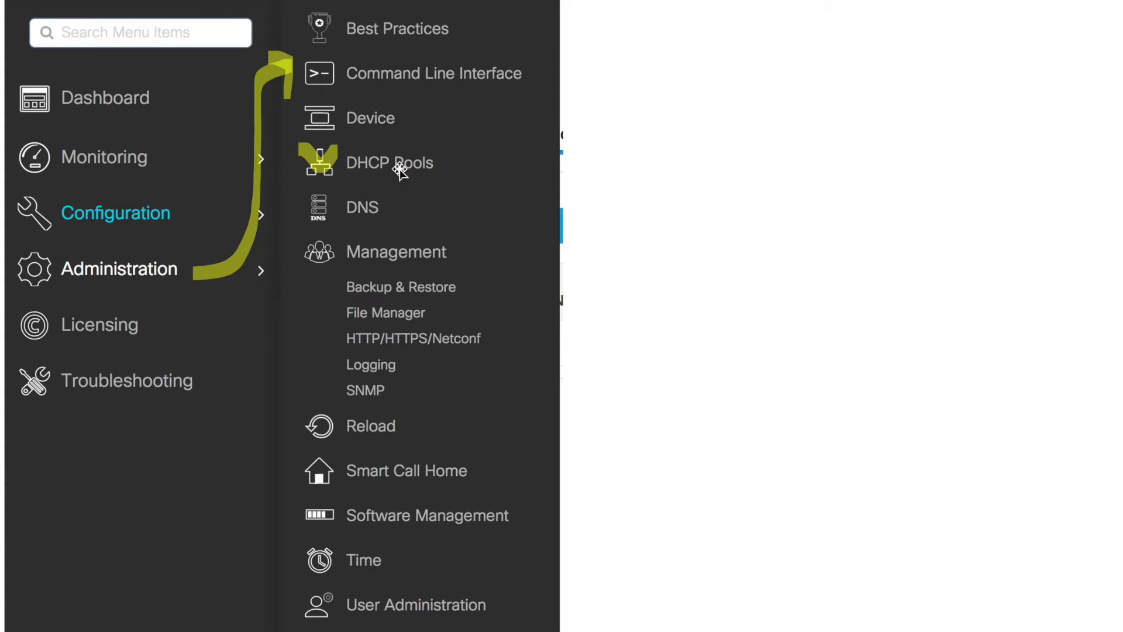
# - Advance the deck to the Config Steps slide listing stages 100 through 800
pyautogui.press('Right')
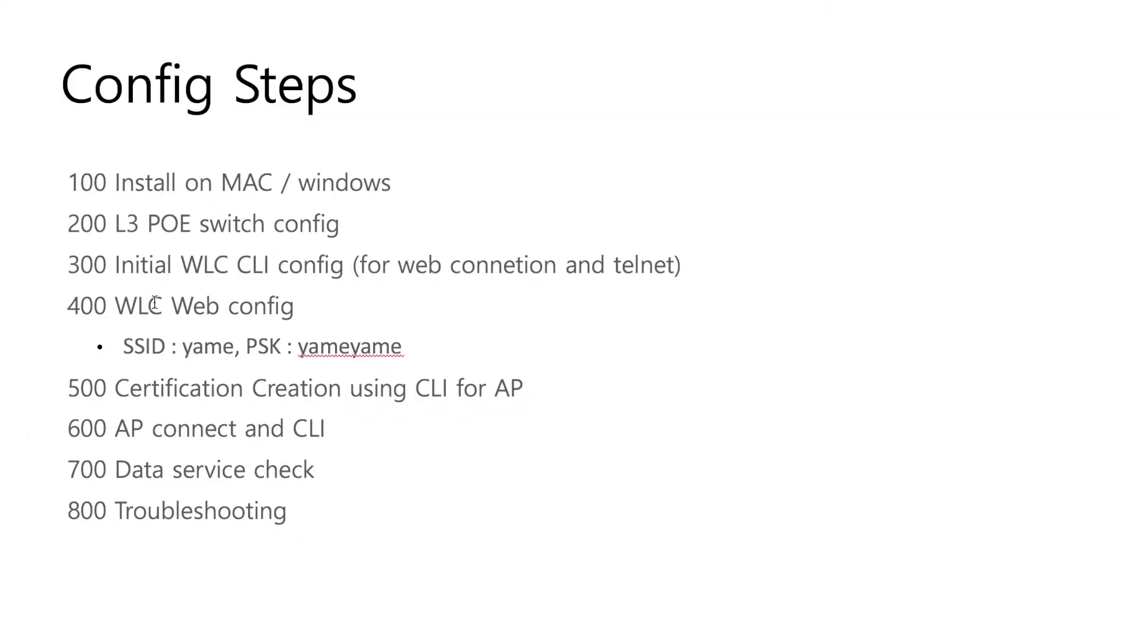
# - Highlight Config Steps 100 to 400, pointing out the SSID and PSK line under 400
pyautogui.tripleClick(245, 187)
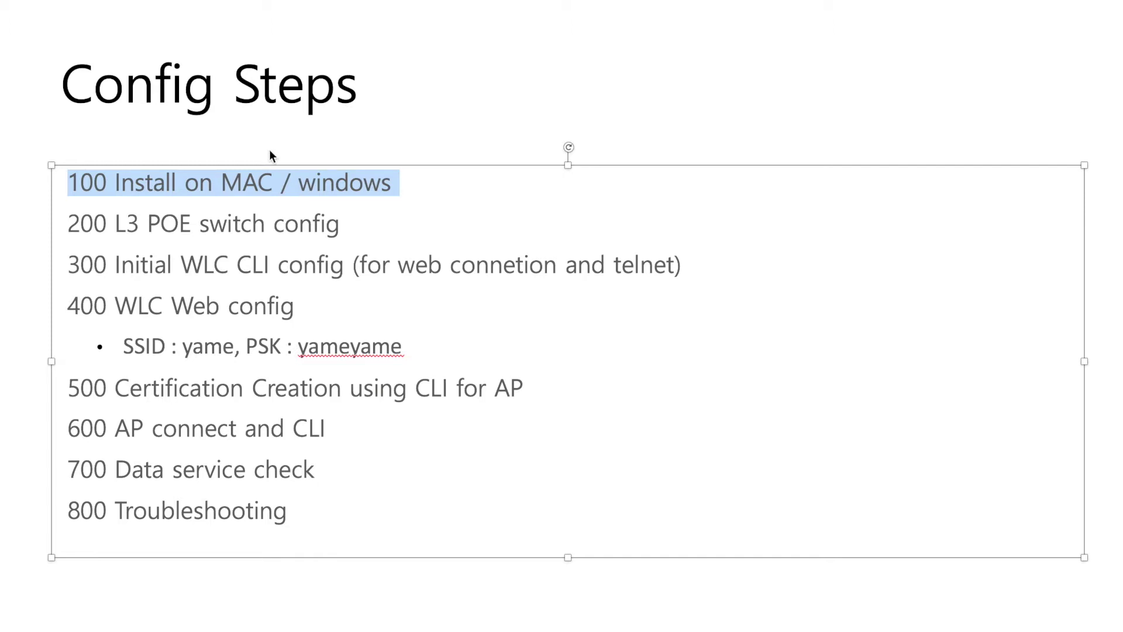
pyautogui.click(269, 177)
pyautogui.tripleClick(269, 175)
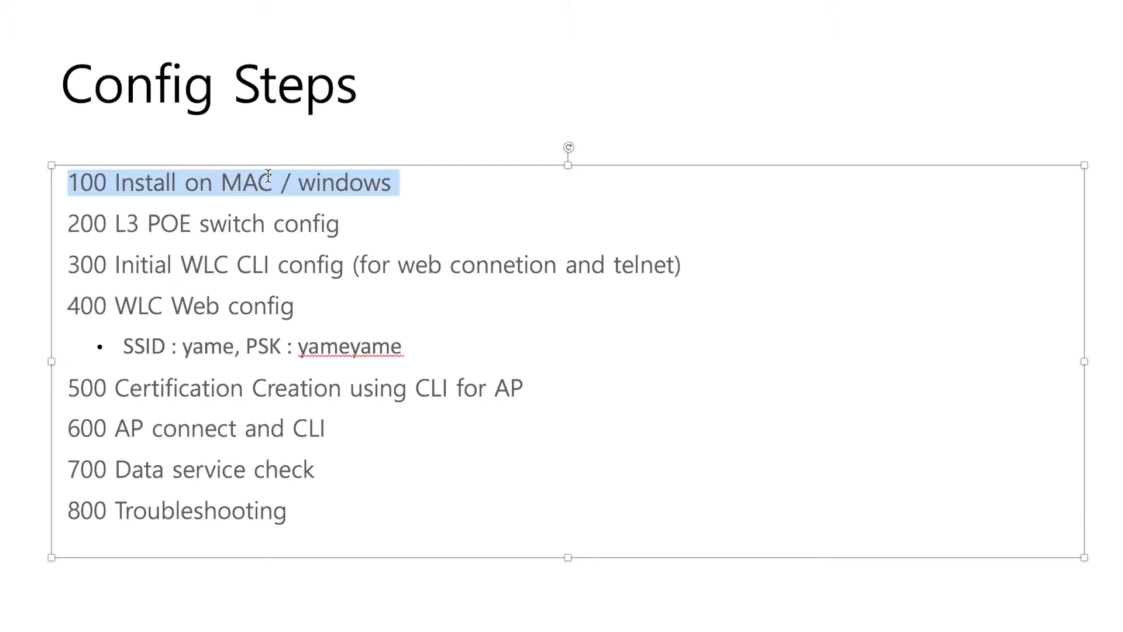
pyautogui.tripleClick(267, 218)
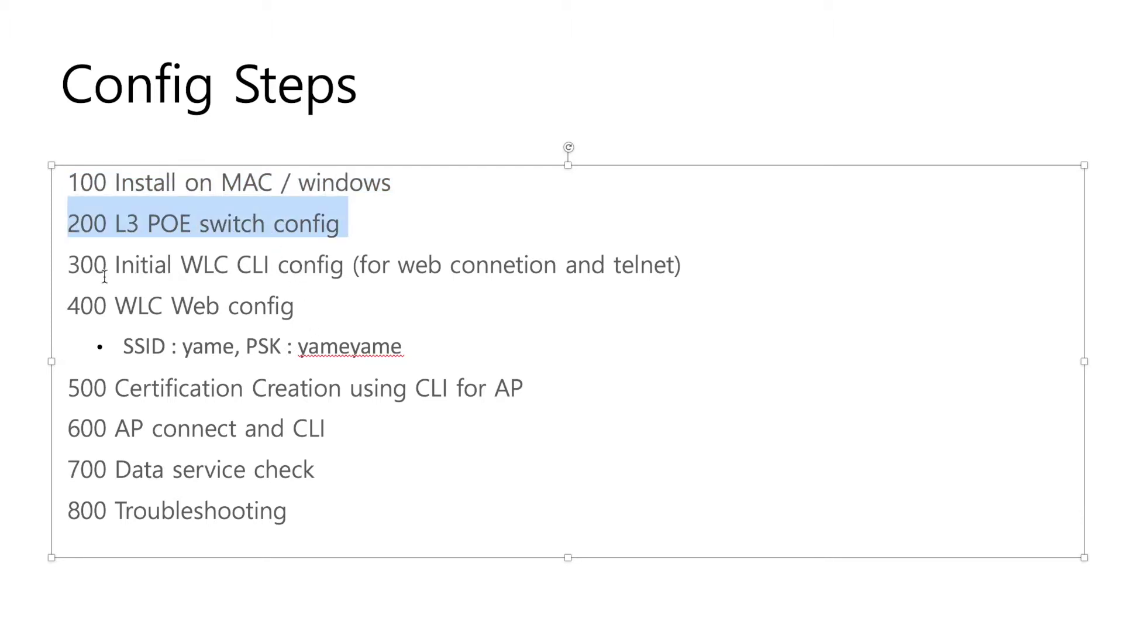
pyautogui.moveTo(71, 269); pyautogui.dragTo(683, 262)
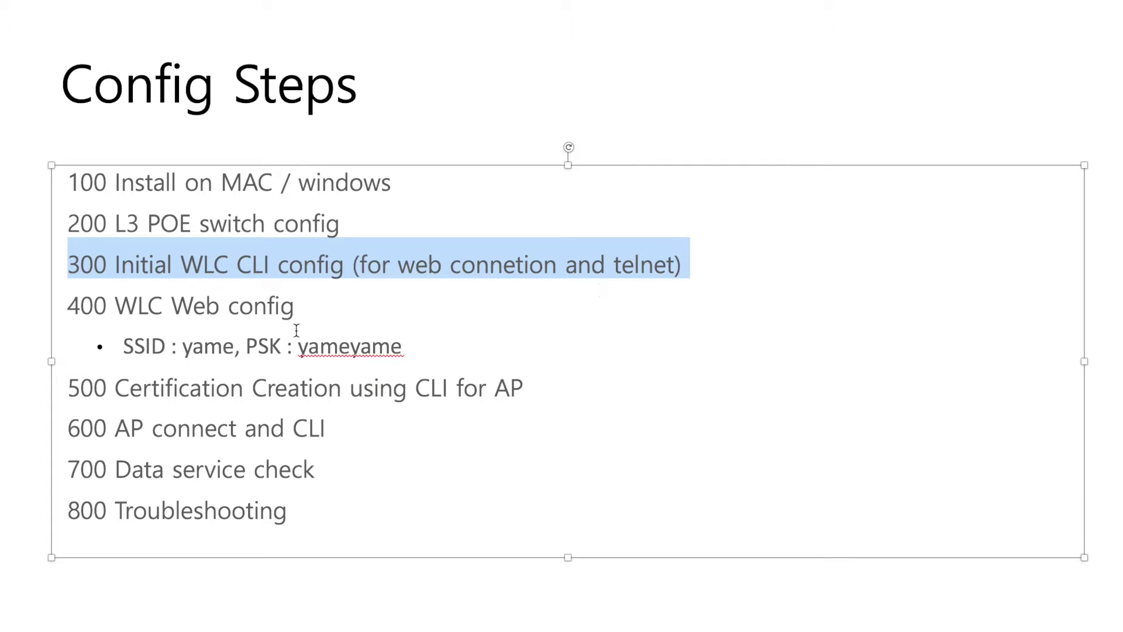
pyautogui.moveTo(286, 316); pyautogui.dragTo(35, 318)
pyautogui.click(134, 346)
pyautogui.click(337, 347)
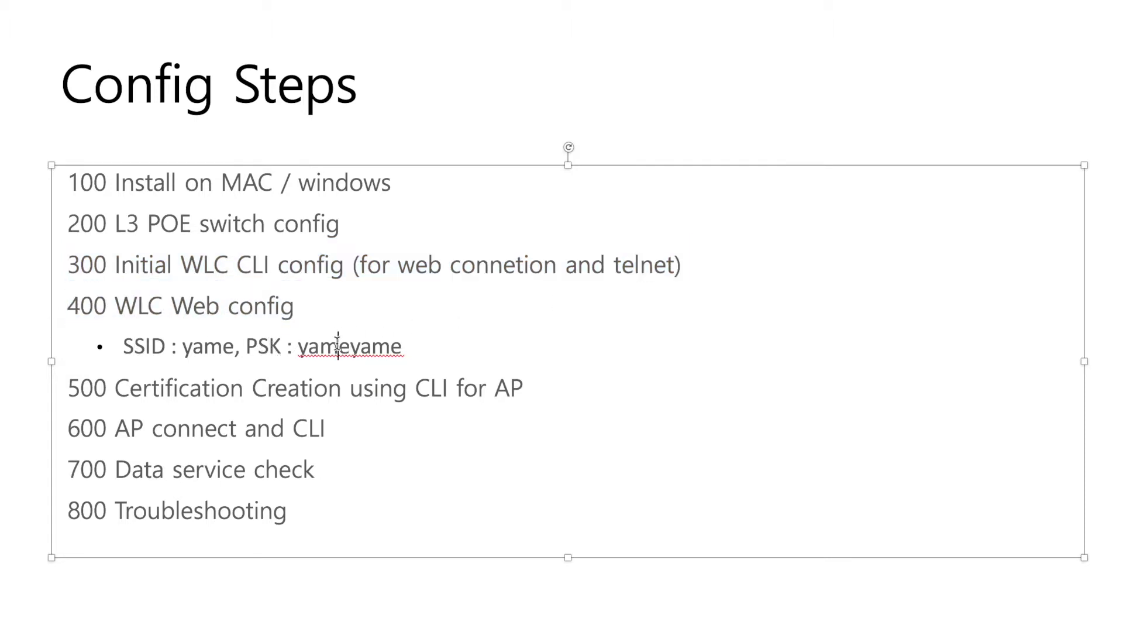
# - Highlight steps 500 to 700, then present and advance to '100. Install on MAC or Win'
pyautogui.tripleClick(334, 394)
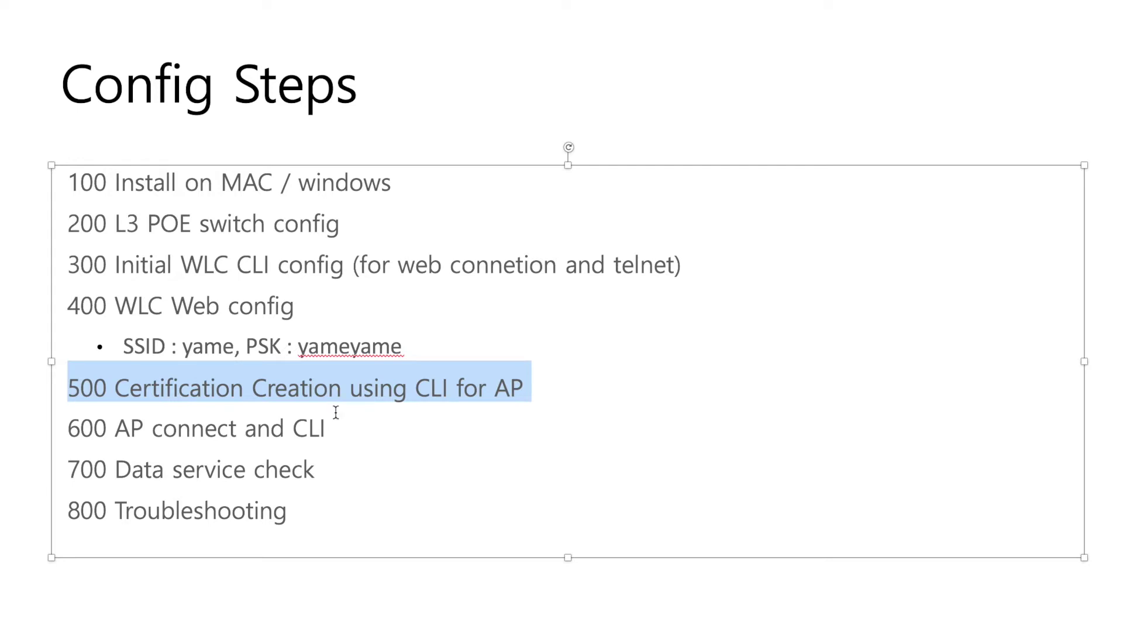
pyautogui.tripleClick(319, 426)
pyautogui.tripleClick(291, 468)
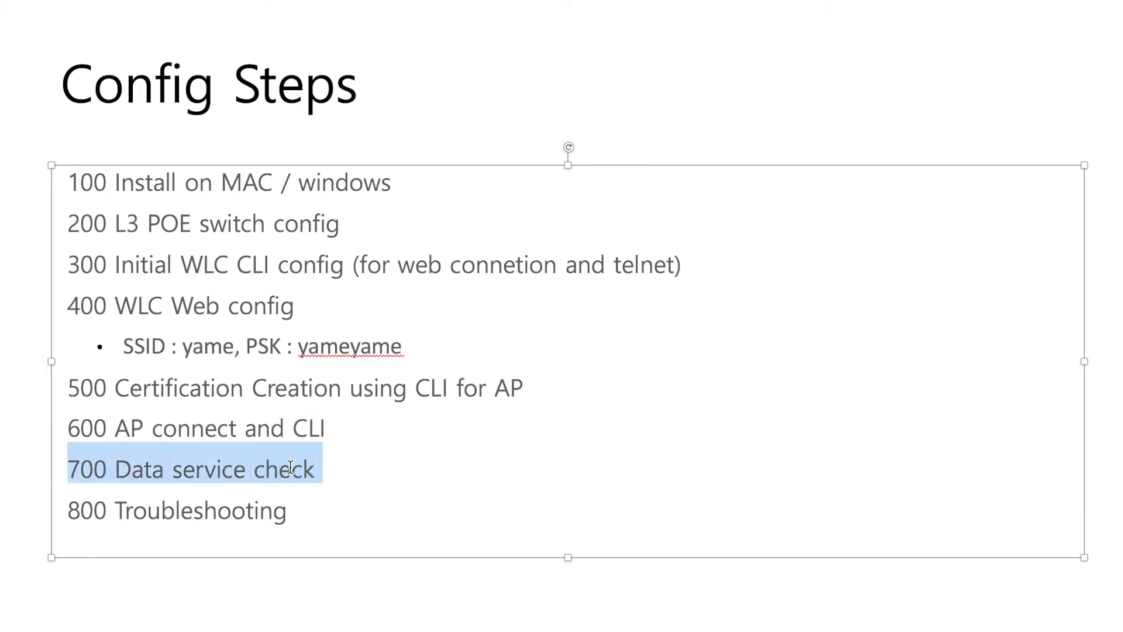
pyautogui.click(328, 468)
pyautogui.tripleClick(305, 468)
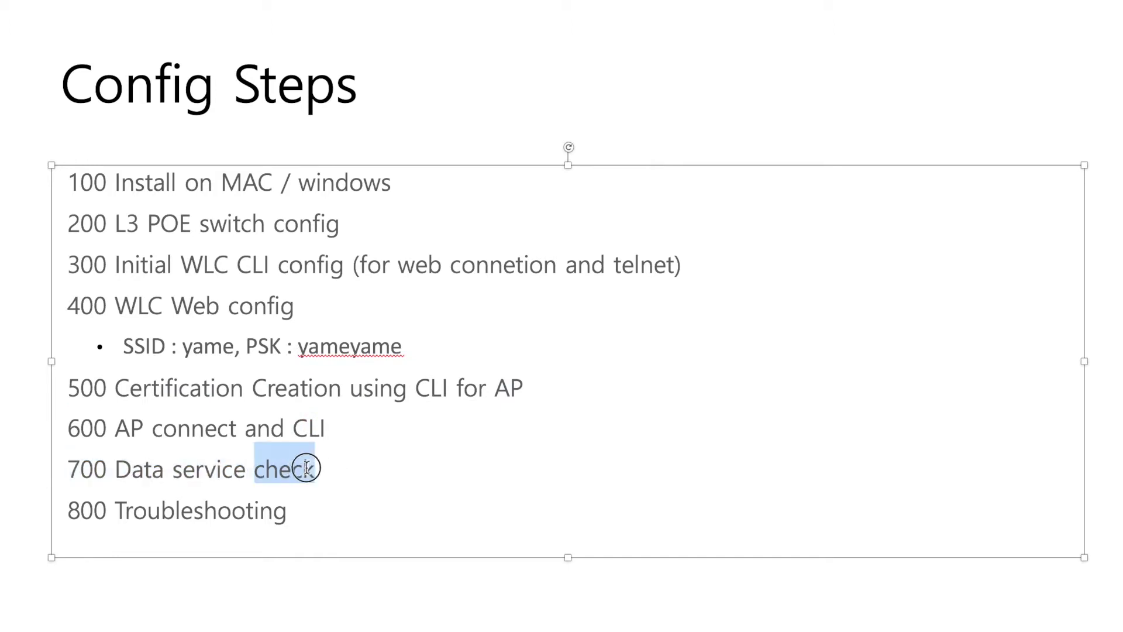
pyautogui.click(323, 470)
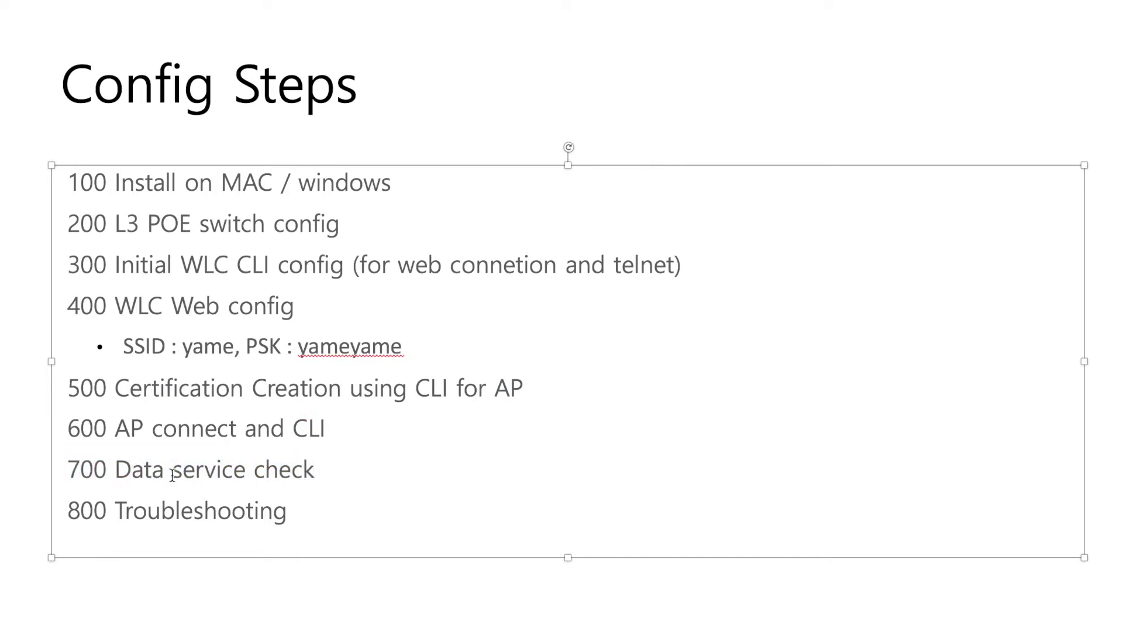
pyautogui.hotkey('shift', 'F5')
pyautogui.press('Right')
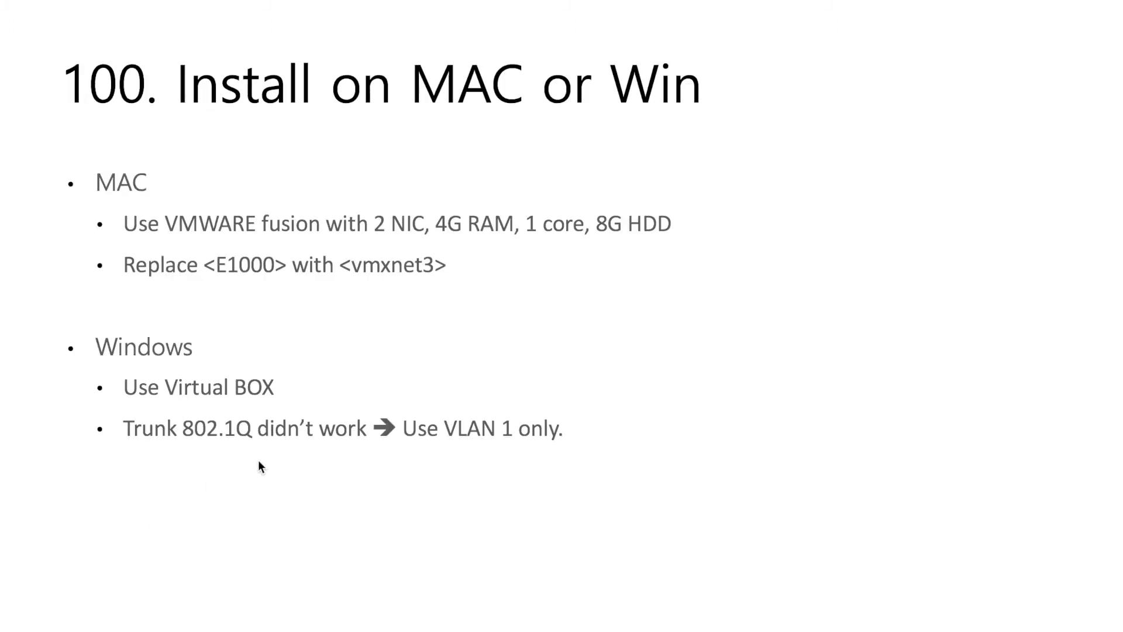
# - Leave the slideshow, shrink PowerPoint and bring up the VMware Fusion library
pyautogui.press('Escape')
pyautogui.moveTo(1121, 608); pyautogui.dragTo(557, 375)
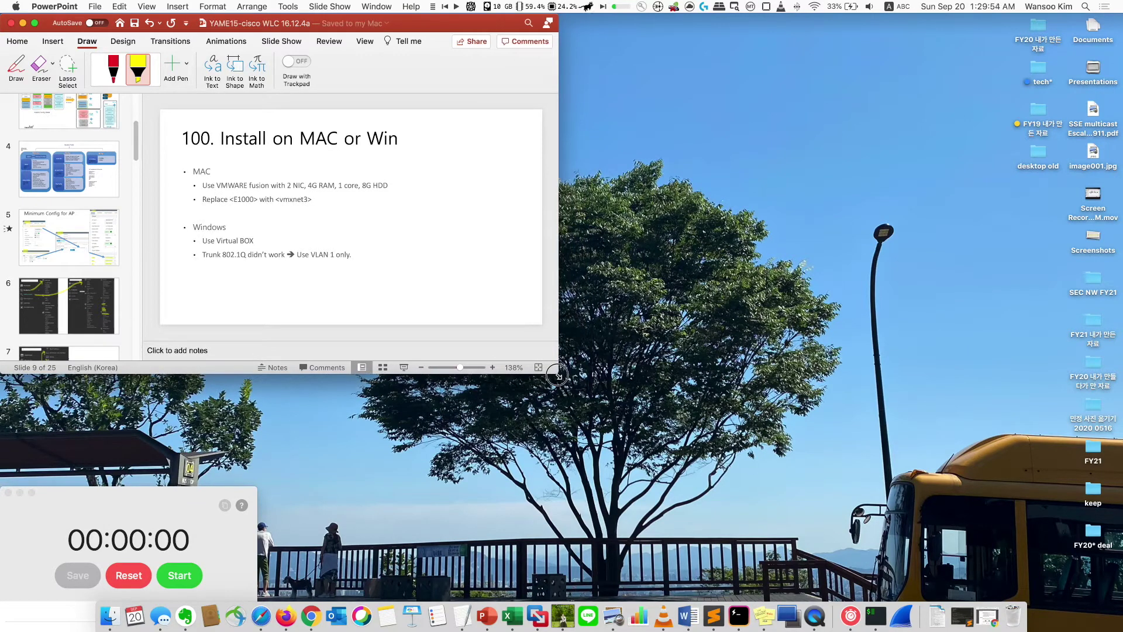
pyautogui.click(553, 445)
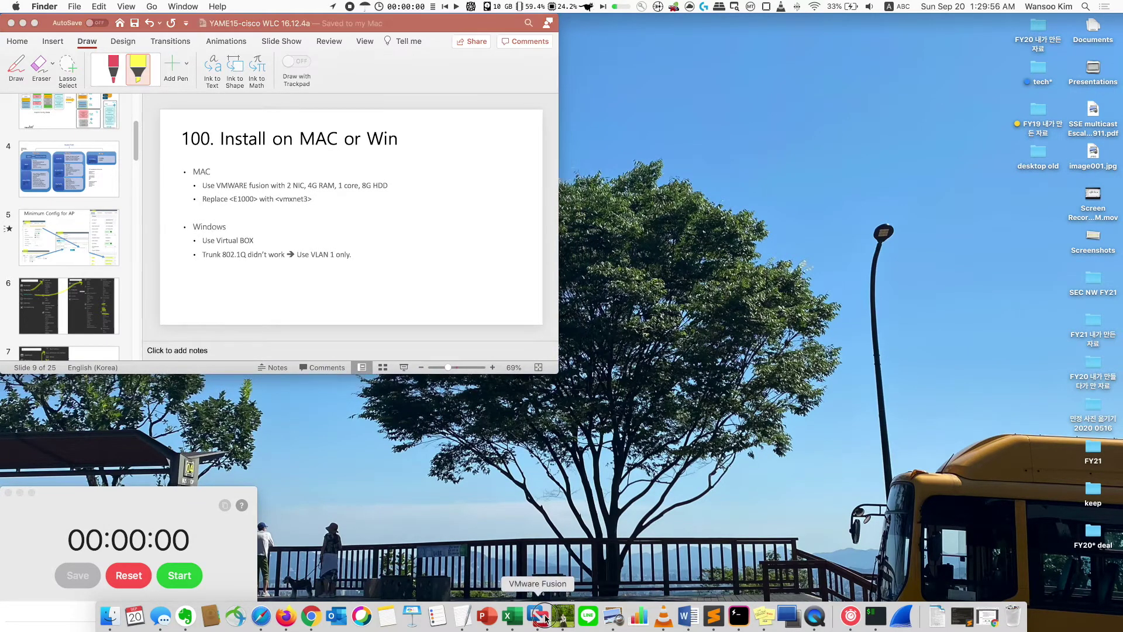
pyautogui.click(544, 617)
# - Start a new virtual machine installed from the C9800-CL-universalk9.16.12.04a.iso image
pyautogui.click(662, 136)
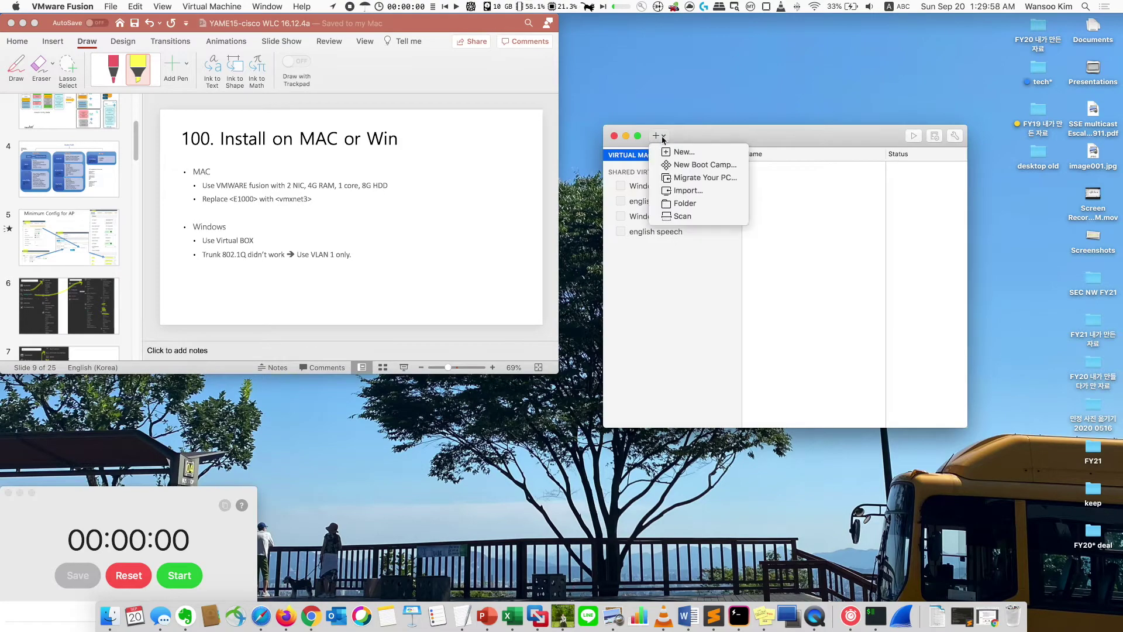
pyautogui.click(683, 151)
pyautogui.moveTo(445, 183); pyautogui.dragTo(729, 189)
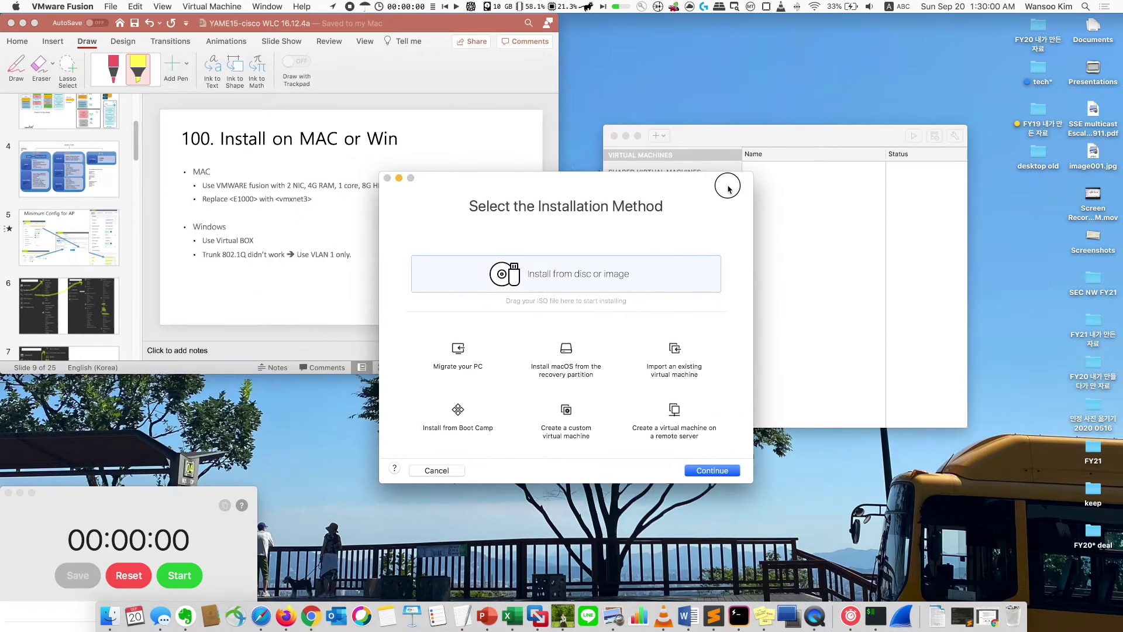
pyautogui.doubleClick(638, 268)
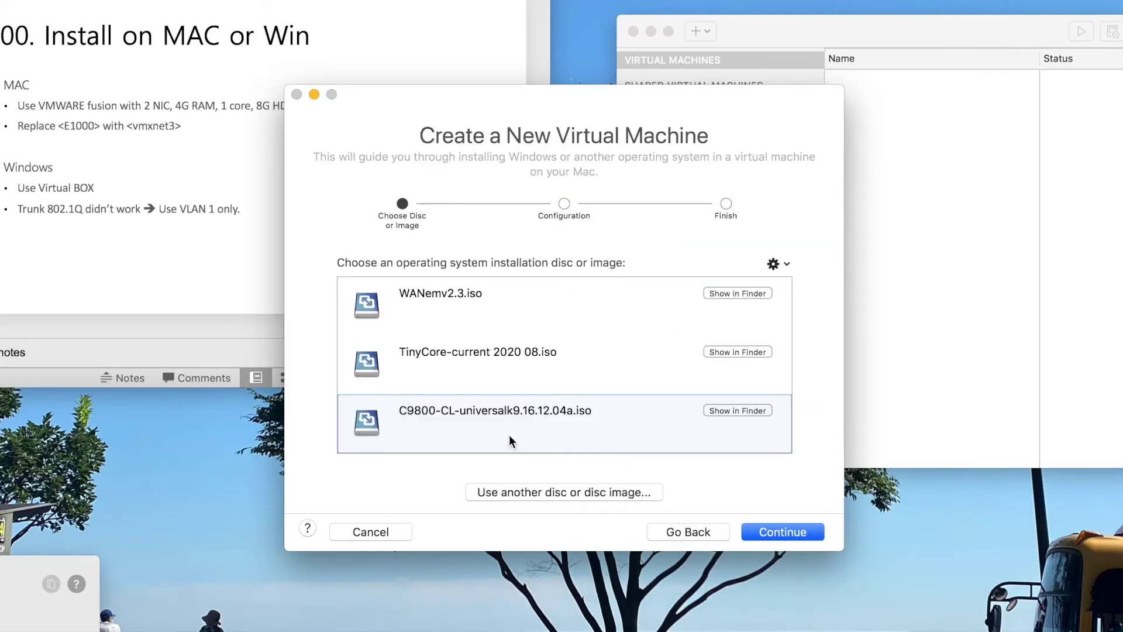
pyautogui.click(602, 417)
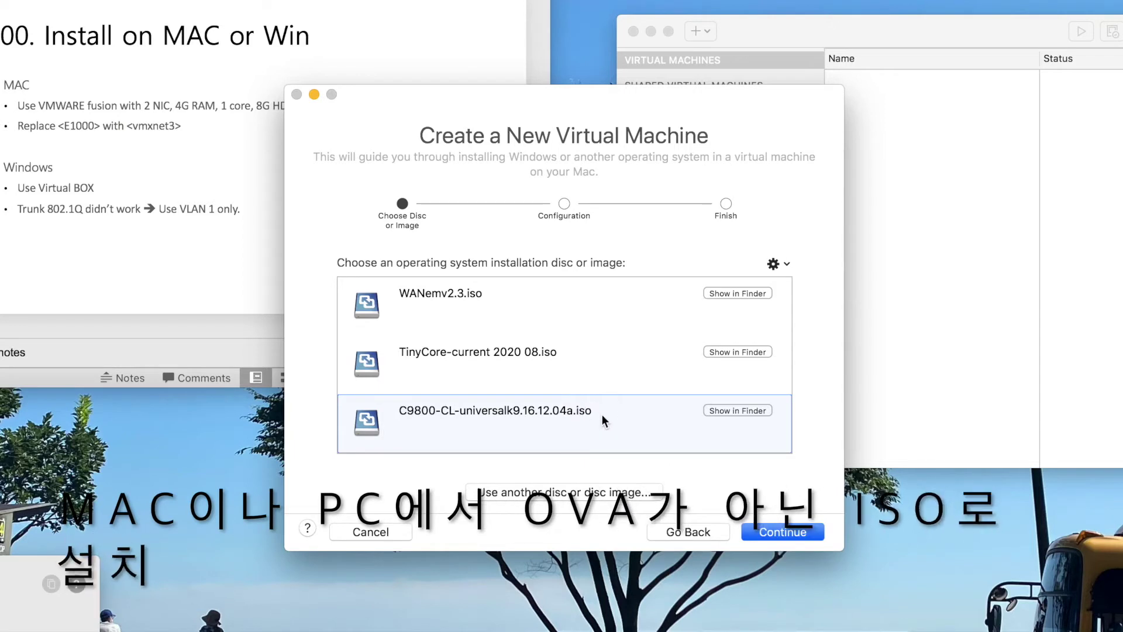
pyautogui.click(763, 530)
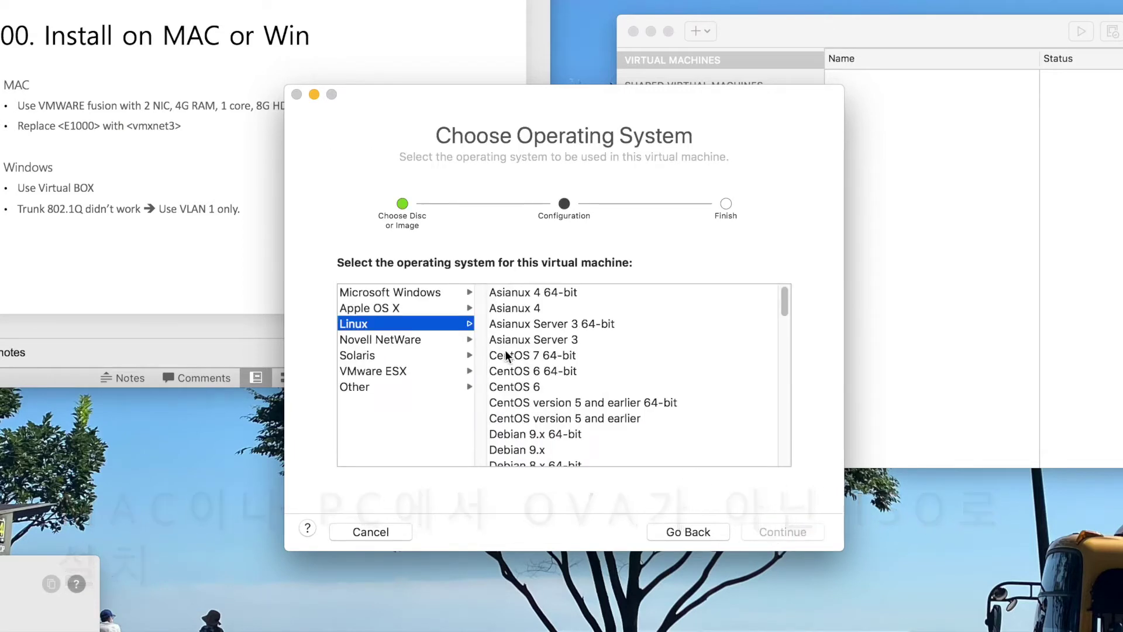
# - Choose Other Linux 4.x or later kernel 64-bit, customize settings, and save it as vWLC_16.12.4a
pyautogui.scroll(-15, 503, 375)
pyautogui.click(585, 334)
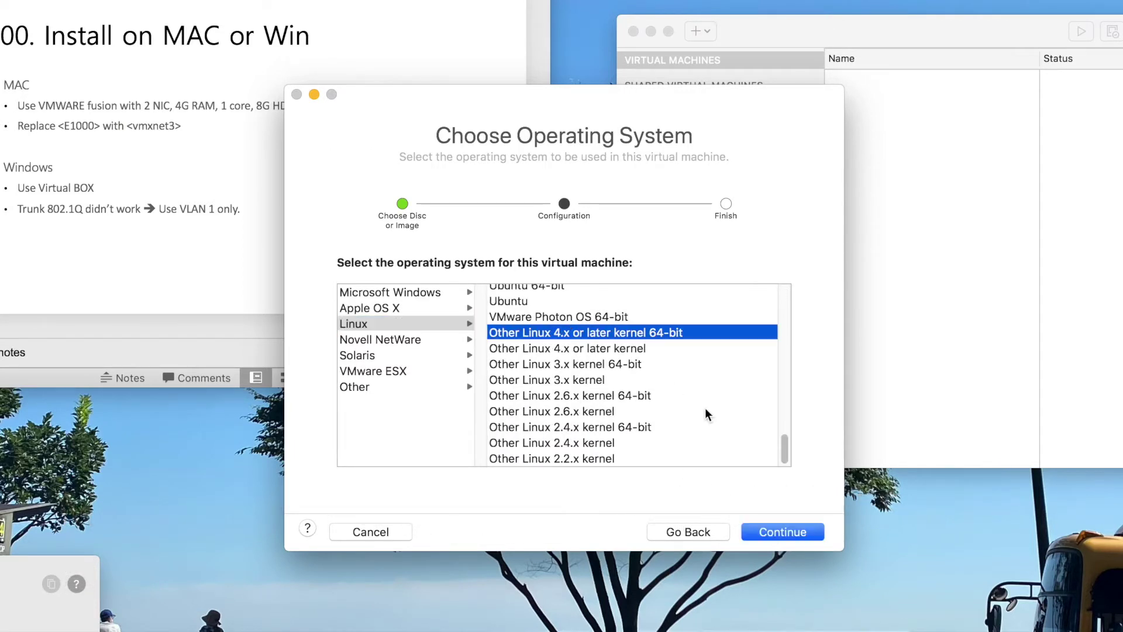
pyautogui.click(764, 533)
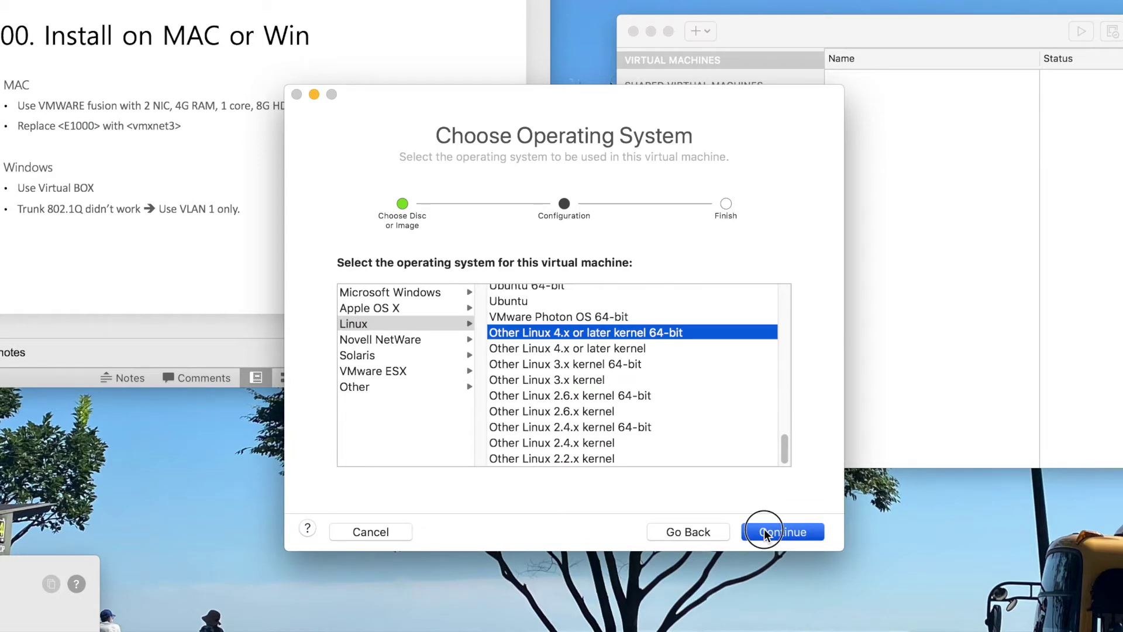
pyautogui.click(752, 530)
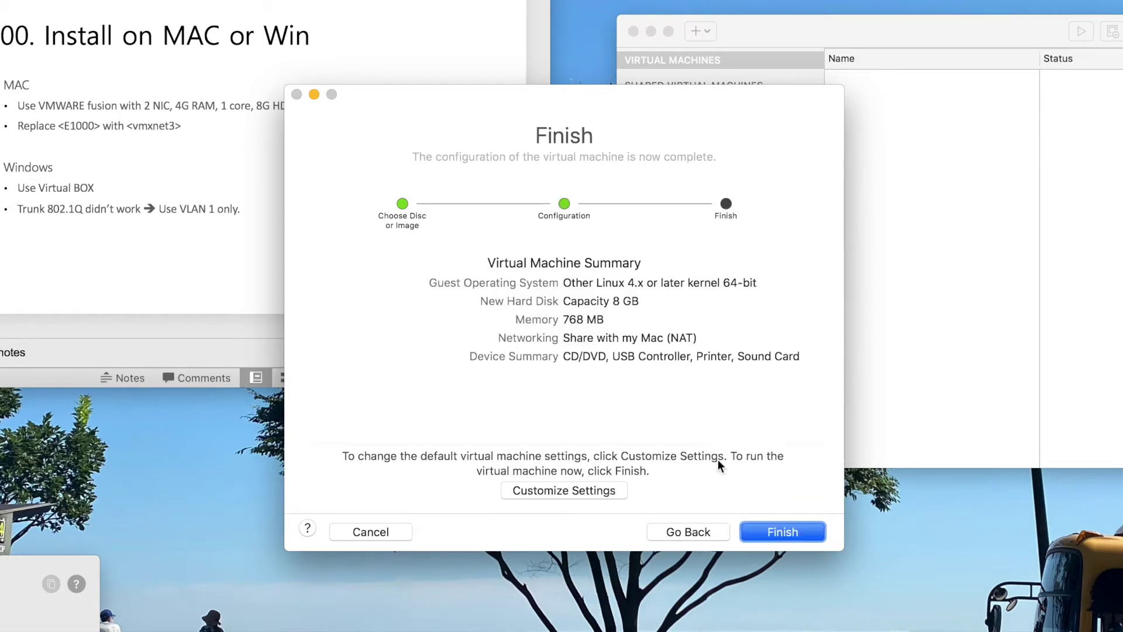
pyautogui.click(595, 491)
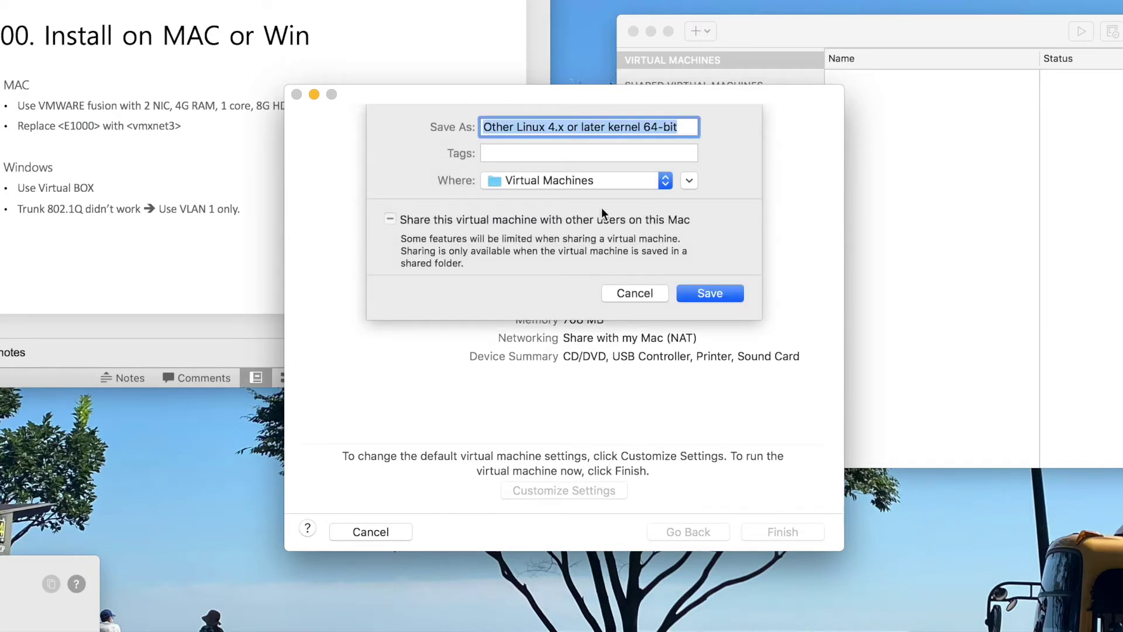
pyautogui.write('vWLCV')
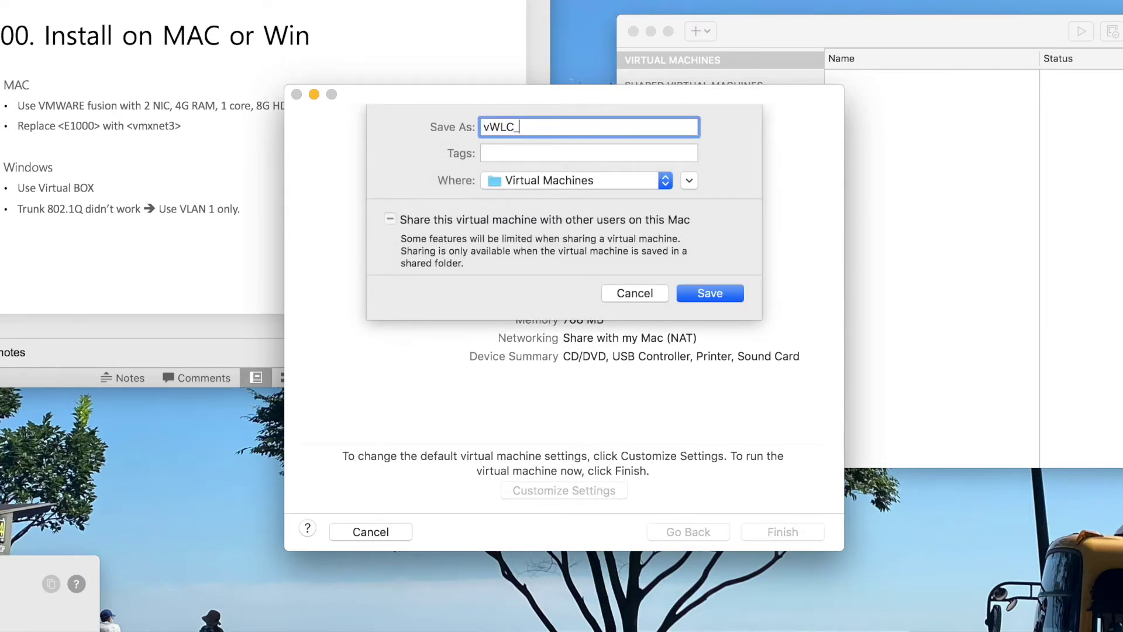
pyautogui.press('Return')
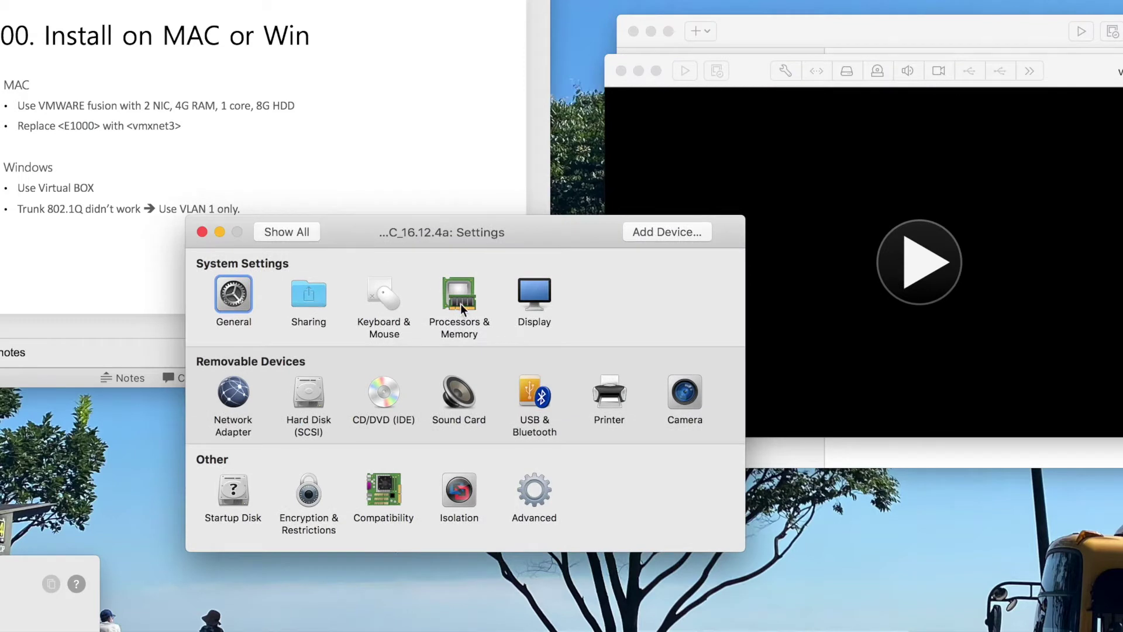
# - Raise the VM's memory from 768 MB to 4096 MB
pyautogui.click(461, 309)
pyautogui.doubleClick(498, 369)
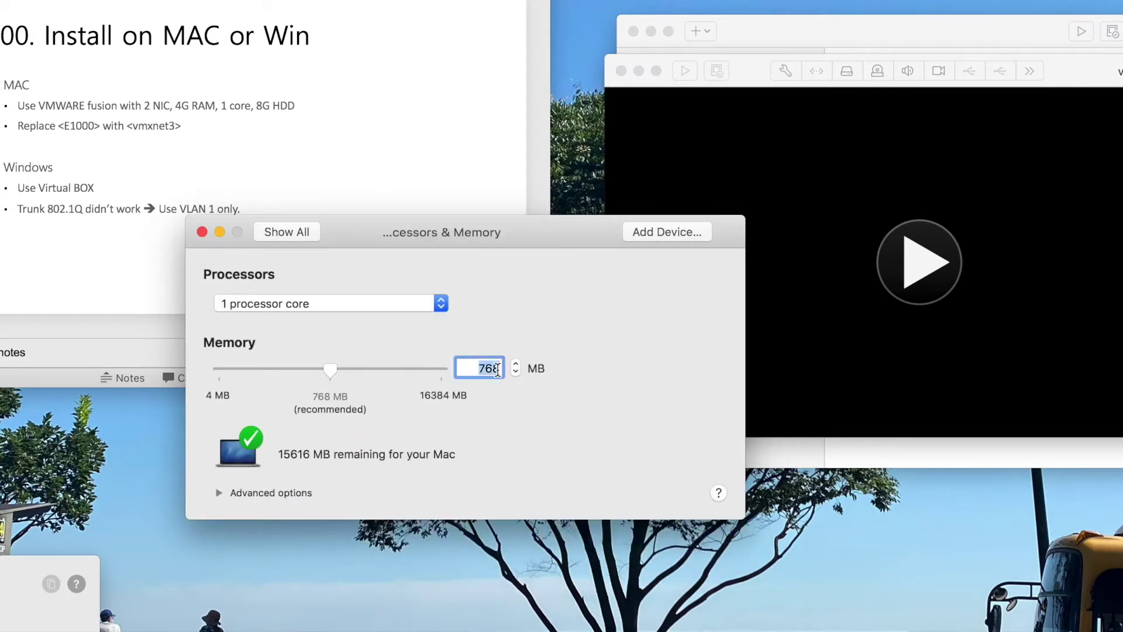
pyautogui.write('4096')
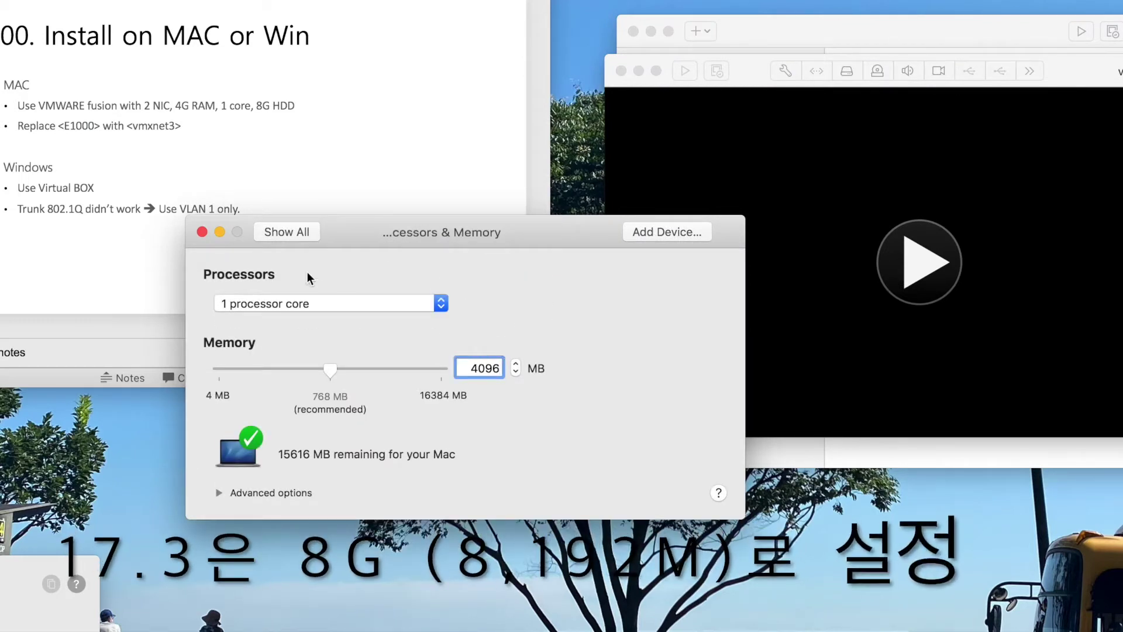
# - Add a second network adapter bridged to Belkin USB-C LAN and close the settings
pyautogui.click(286, 234)
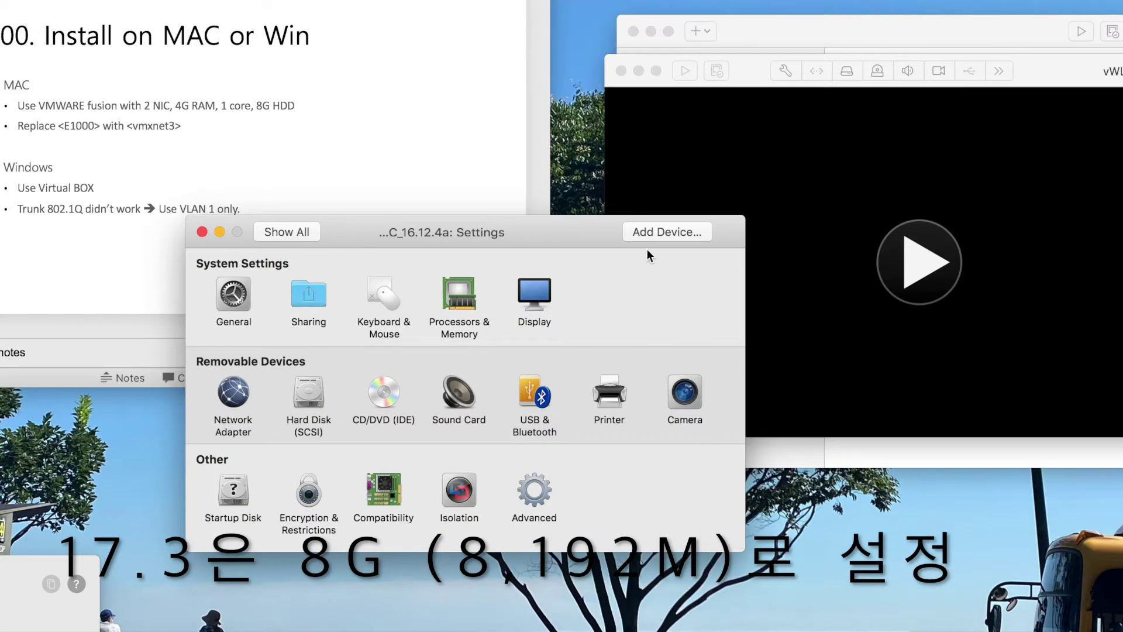
pyautogui.click(648, 237)
pyautogui.click(253, 316)
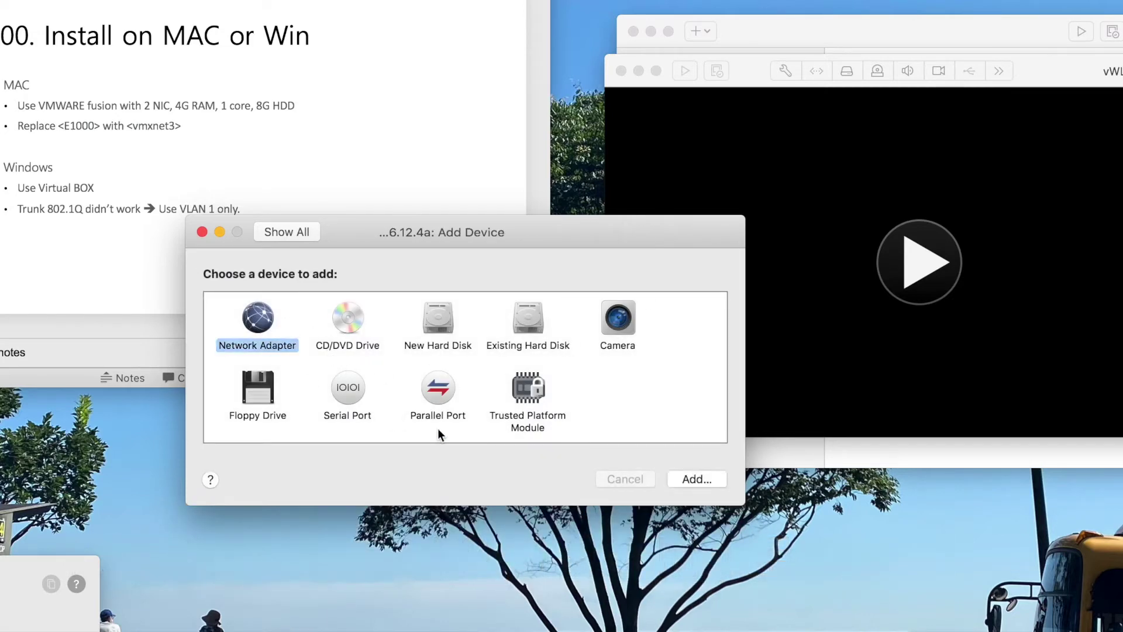
pyautogui.click(696, 479)
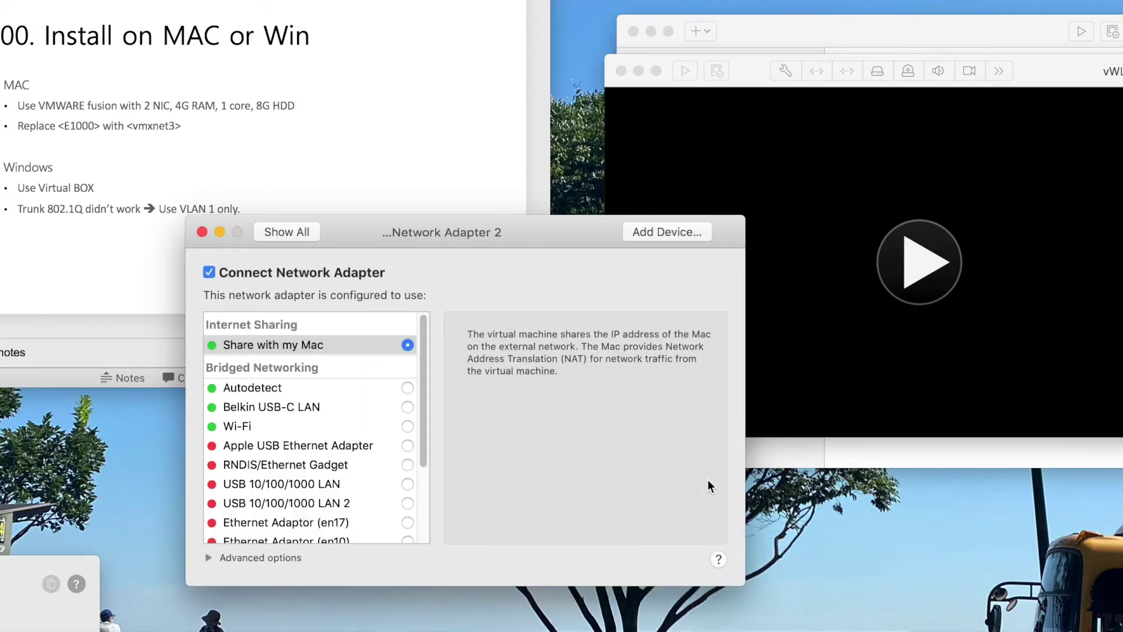
pyautogui.click(409, 407)
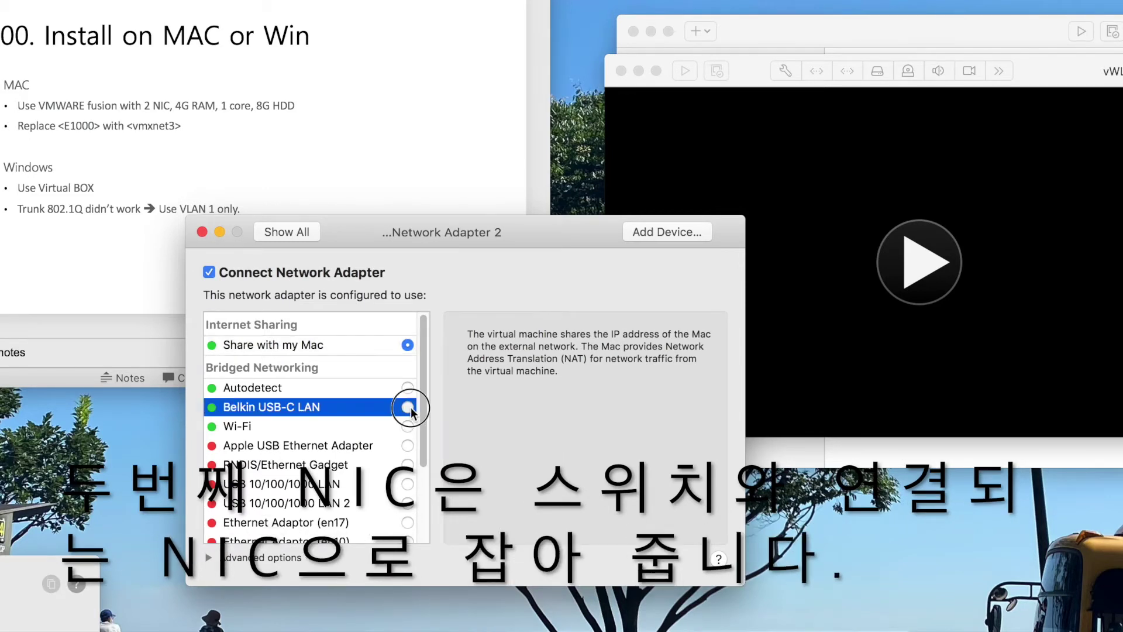
pyautogui.click(273, 233)
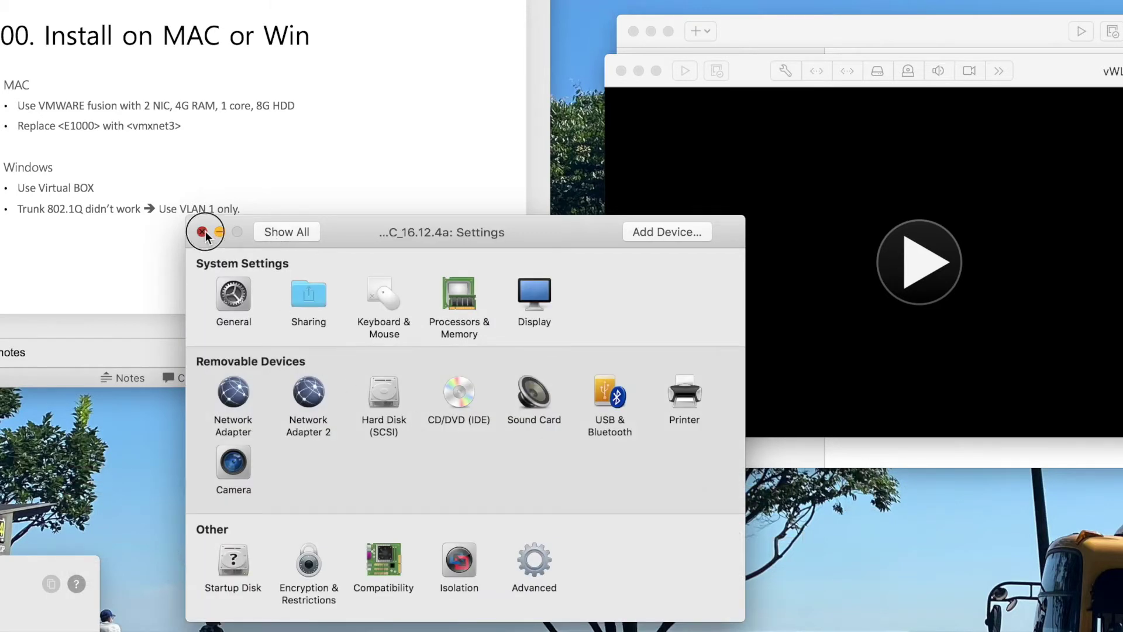
pyautogui.click(202, 232)
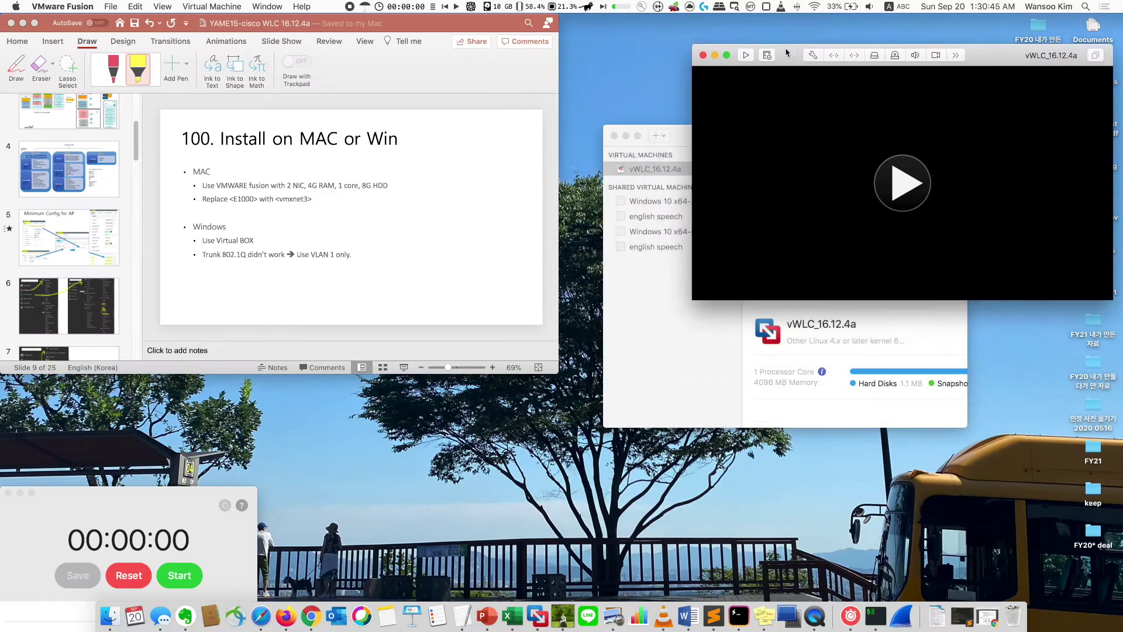
pyautogui.moveTo(654, 127); pyautogui.dragTo(617, 87)
# - Present slide 10, '110 Edit : virtual NIC type', then return to the VMware library
pyautogui.click(366, 266)
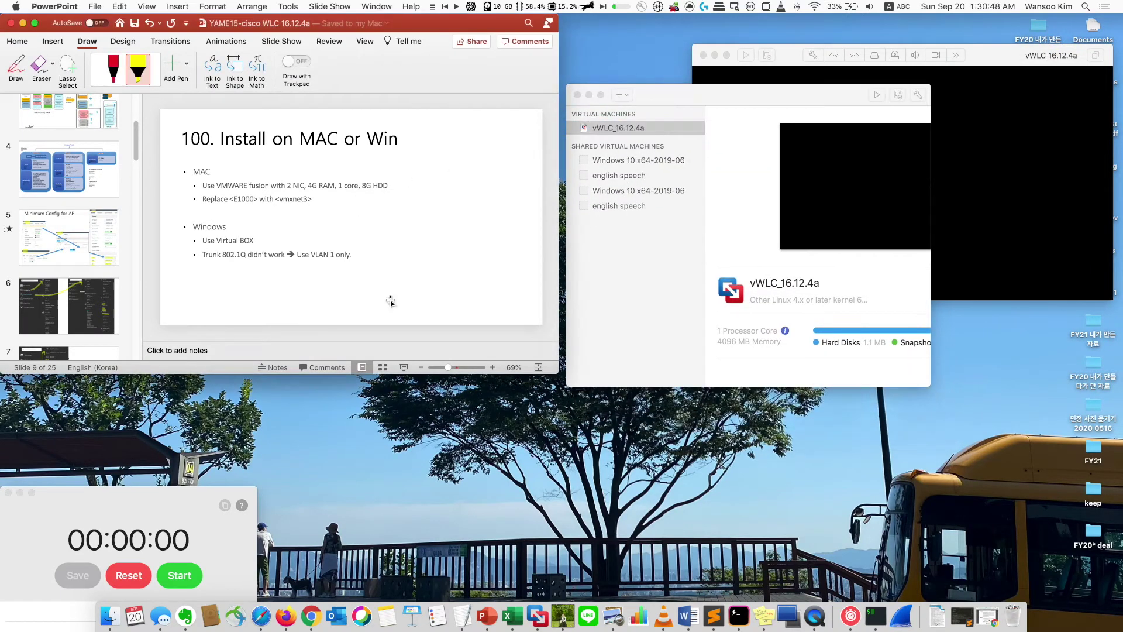
pyautogui.scroll(-3, 116, 252)
pyautogui.scroll(-5, 116, 252)
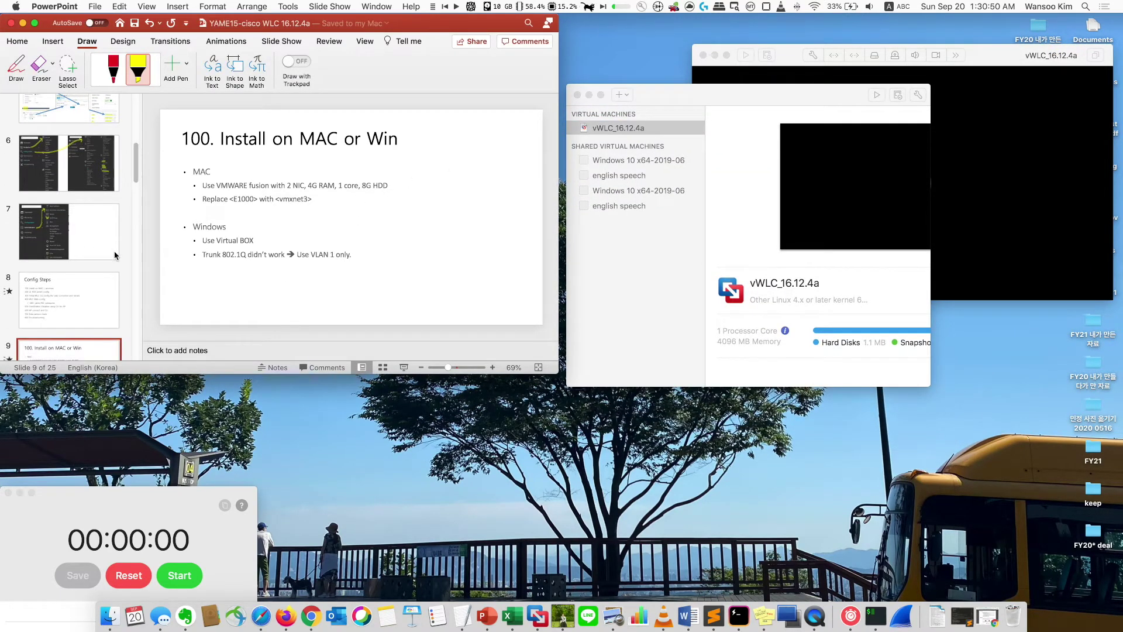
pyautogui.click(111, 284)
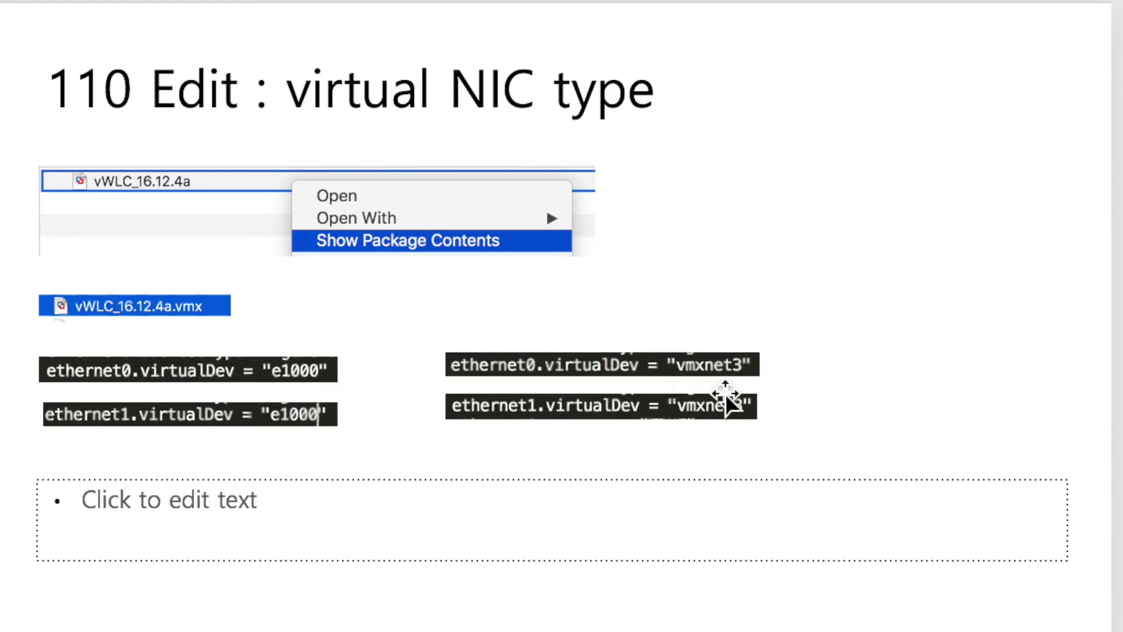
pyautogui.press('Escape')
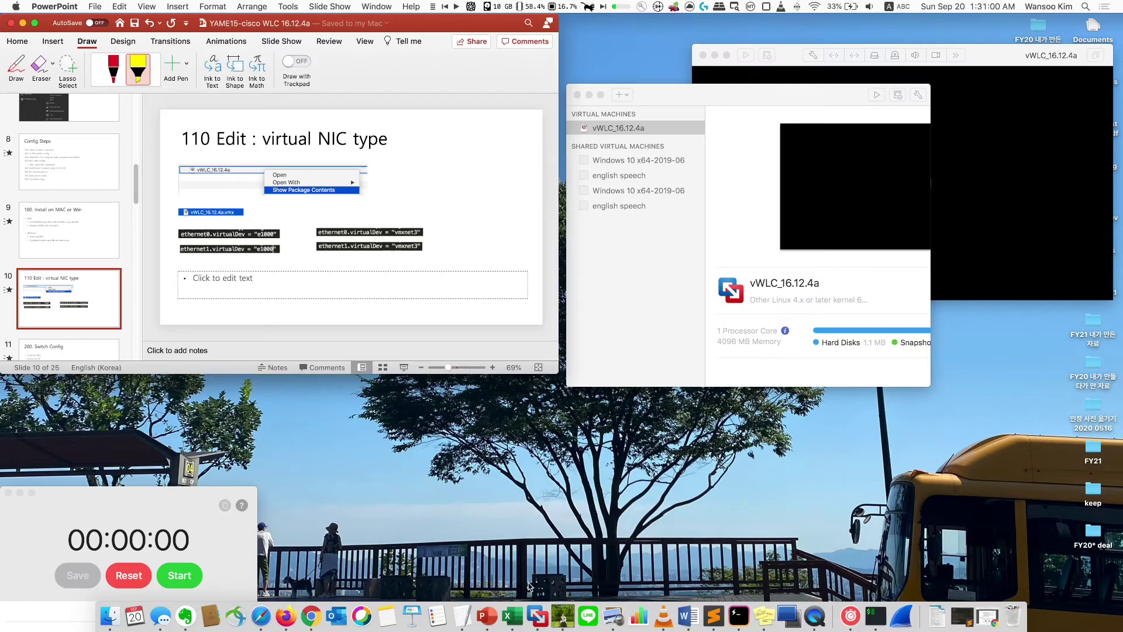
pyautogui.click(588, 341)
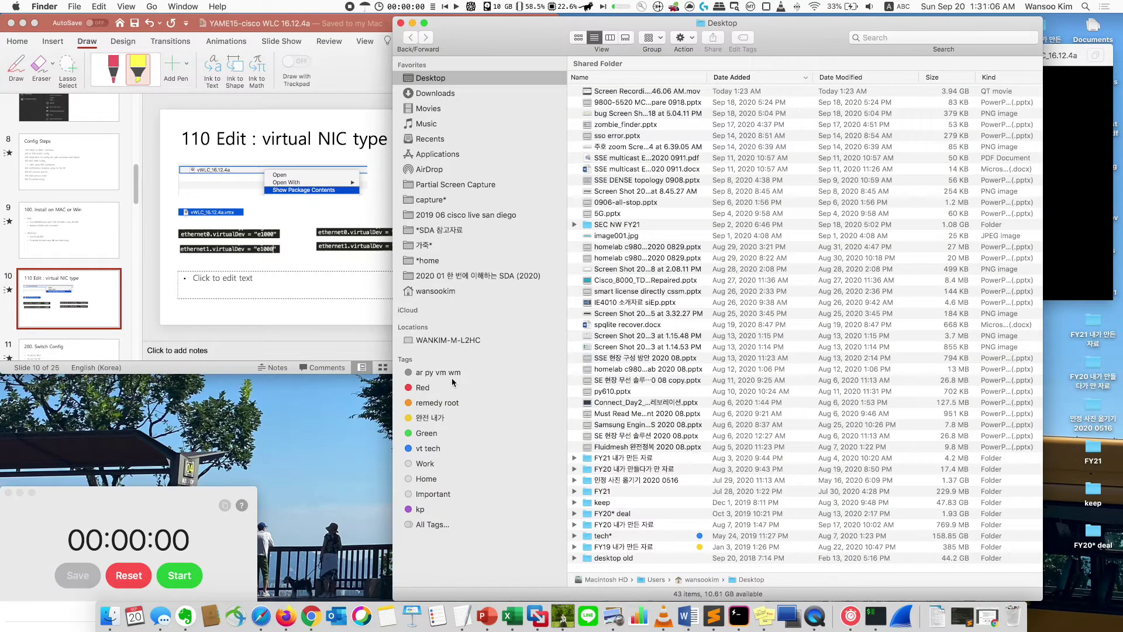
# - Show vWLC_16.12.4a's package contents in Virtual Machines and open vWLC_16.12.4a.vmx in Sublime Text
pyautogui.click(436, 372)
pyautogui.click(620, 79)
pyautogui.doubleClick(587, 139)
pyautogui.click(584, 164)
pyautogui.rightClick(584, 164)
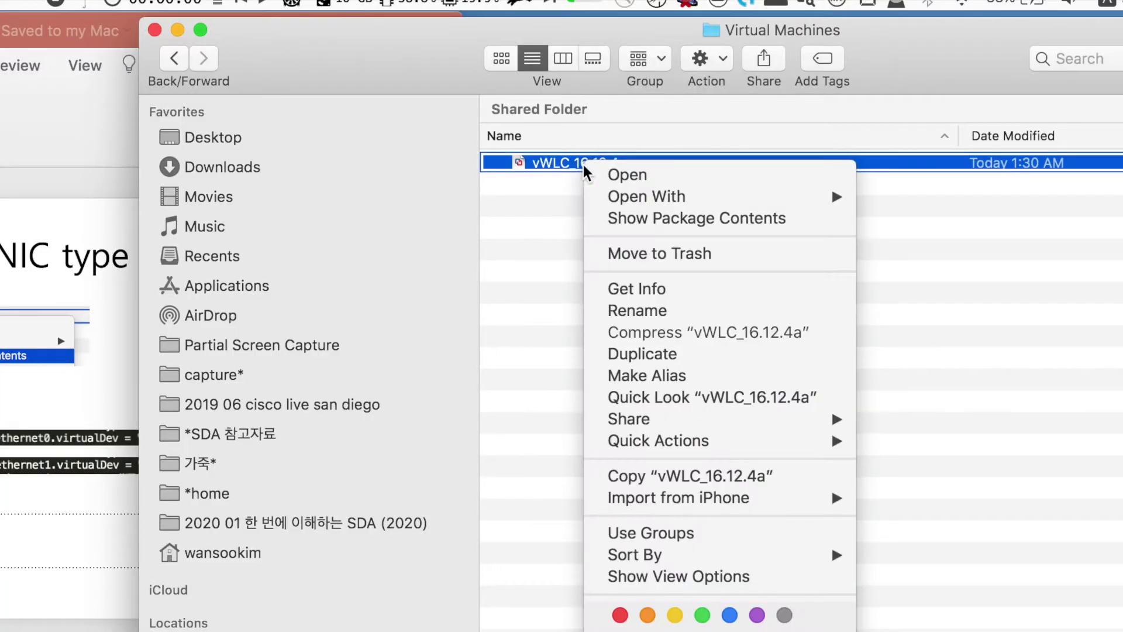
pyautogui.click(671, 221)
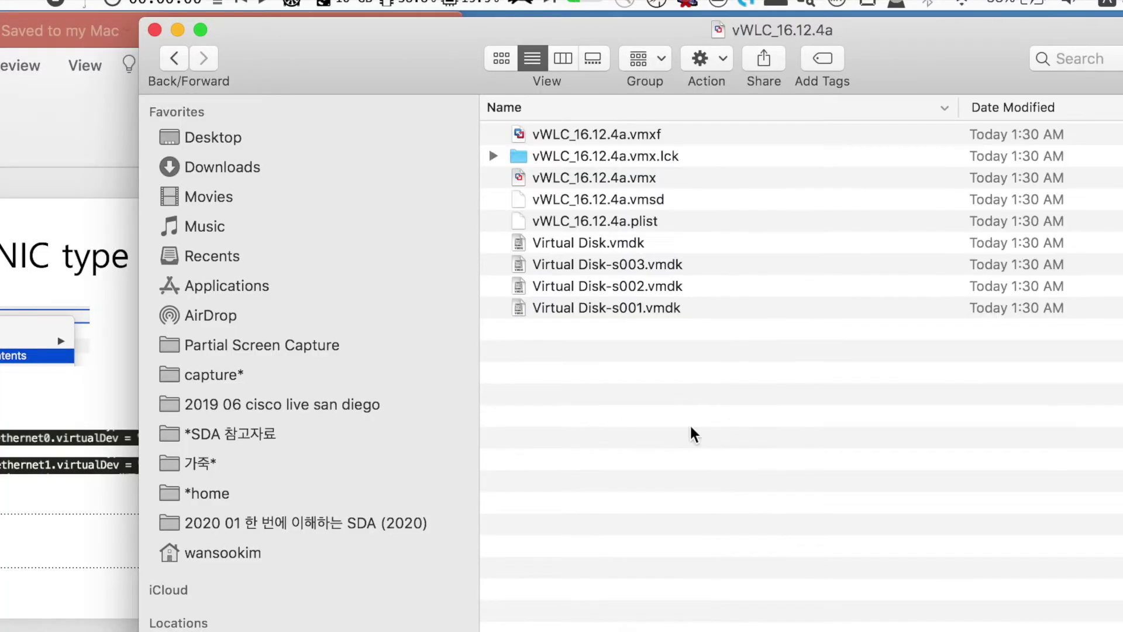
pyautogui.click(651, 179)
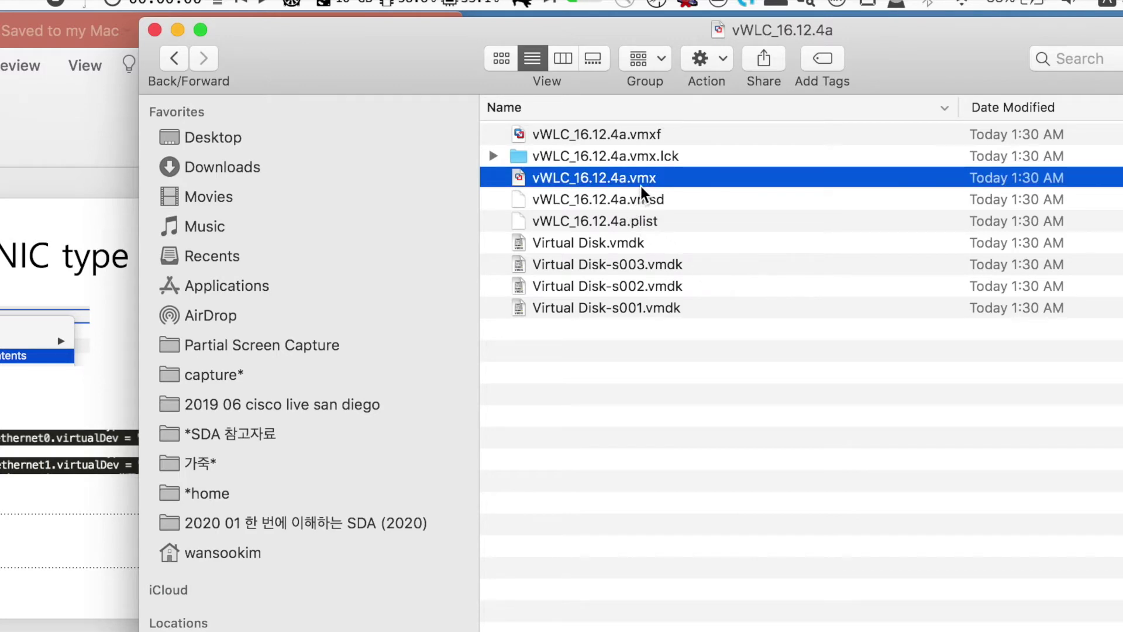
pyautogui.moveTo(644, 183); pyautogui.dragTo(723, 624)
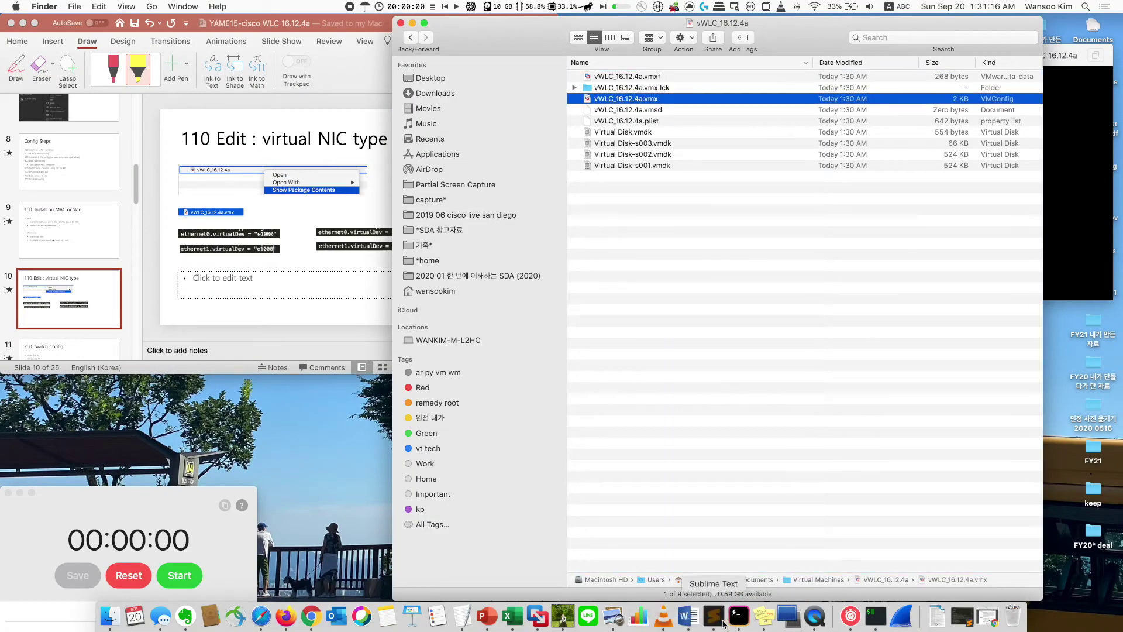
pyautogui.moveTo(503, 82); pyautogui.dragTo(714, 82)
pyautogui.scroll(-6, 599, 350)
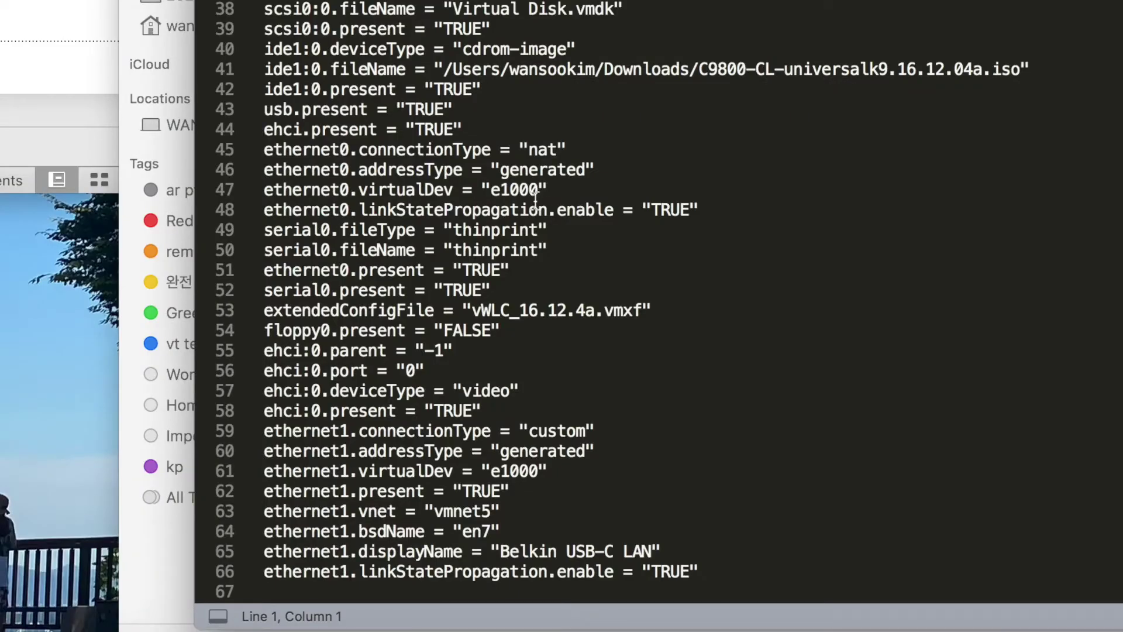
# - Replace e1000 with vmxnet3 on lines 47 and 61 and save the vmx file
pyautogui.click(536, 189)
pyautogui.doubleClick(536, 190)
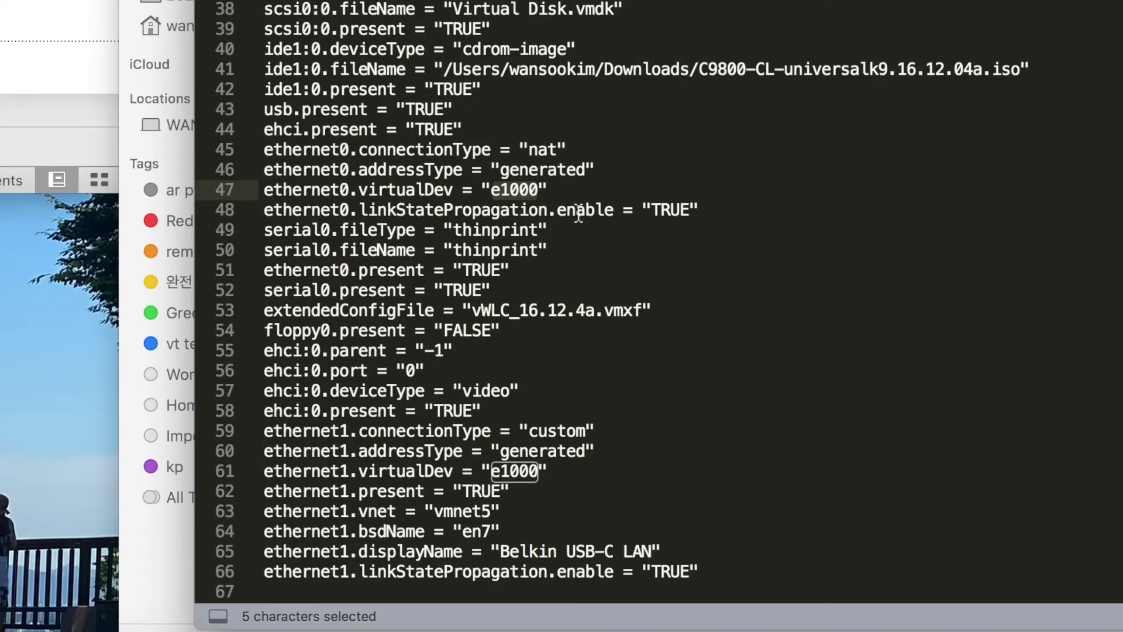
pyautogui.write('vmxnet3')
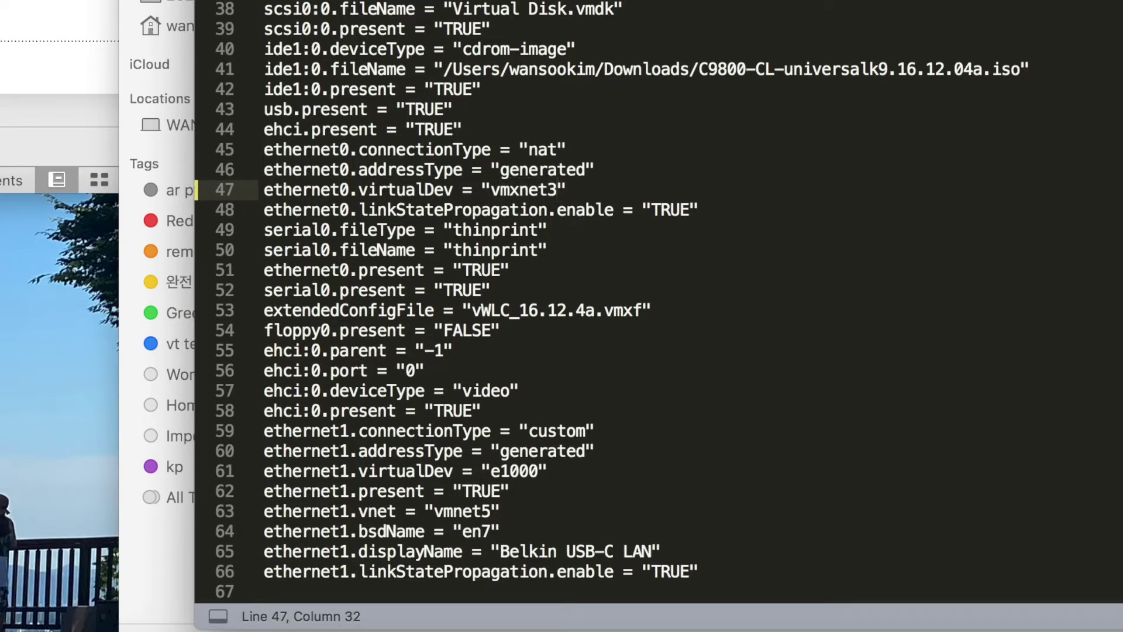
pyautogui.hotkey('shift', 'Left')
pyautogui.hotkey('shift', 'Left')
pyautogui.hotkey('shift', 'Left')
pyautogui.hotkey('shift', 'Left')
pyautogui.hotkey('shift', 'Left')
pyautogui.hotkey('shift', 'Left')
pyautogui.hotkey('shift', 'Left')
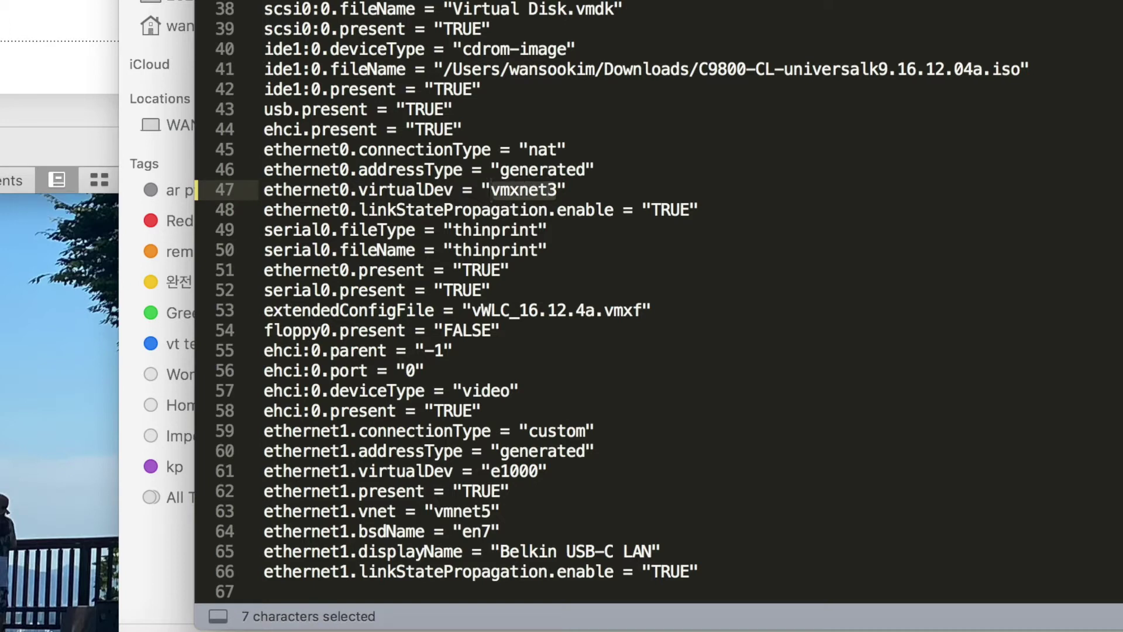
pyautogui.press('super+c')
pyautogui.doubleClick(504, 471)
pyautogui.press('super+v')
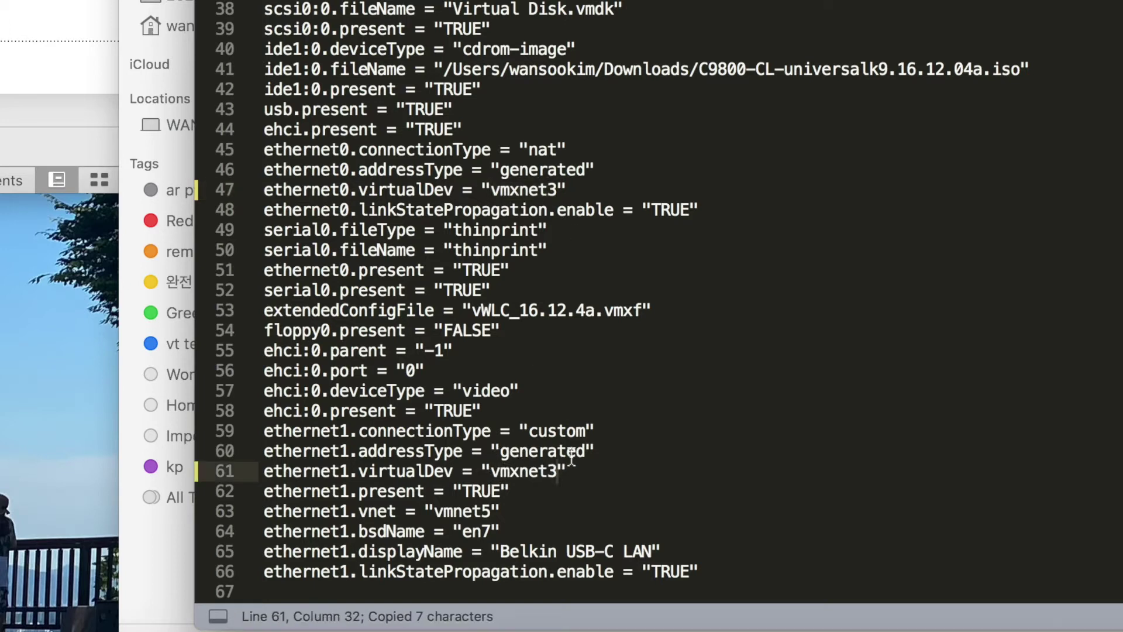
pyautogui.press('super+s')
# - Close the vmx file and power on the vWLC_16.12.4a virtual machine
pyautogui.press('super+w')
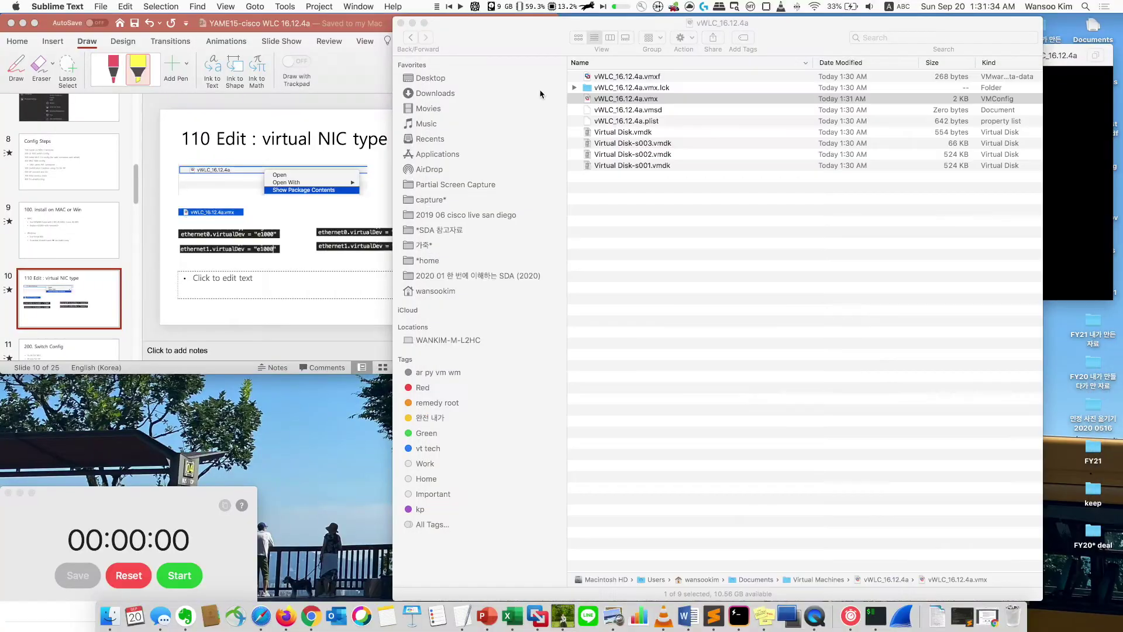
pyautogui.click(483, 56)
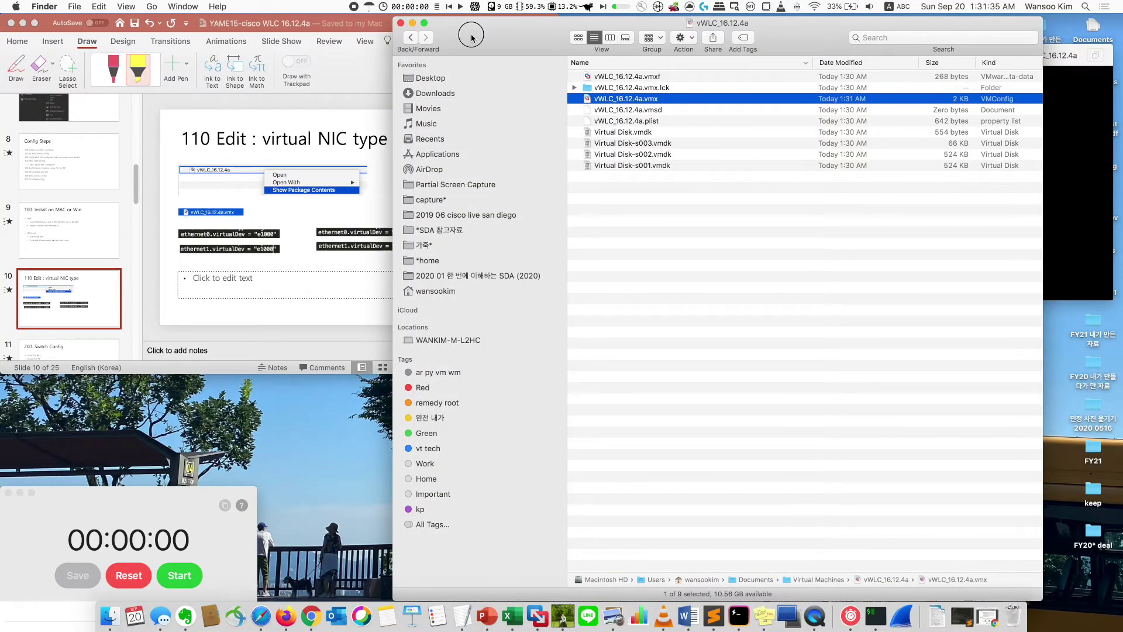
pyautogui.press('super+h')
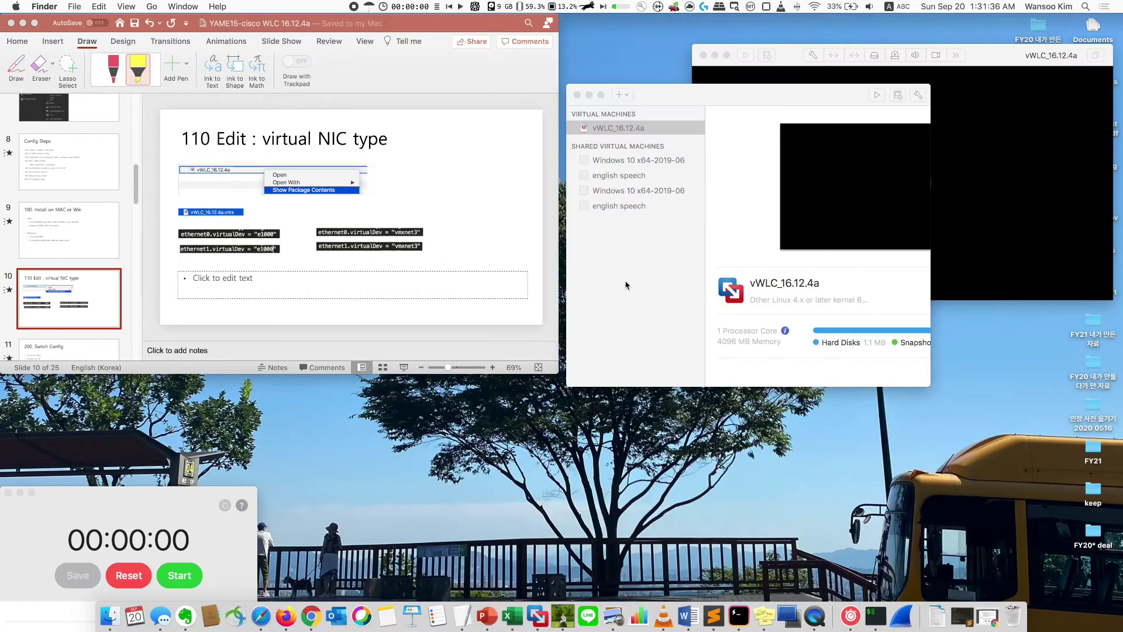
pyautogui.click(785, 54)
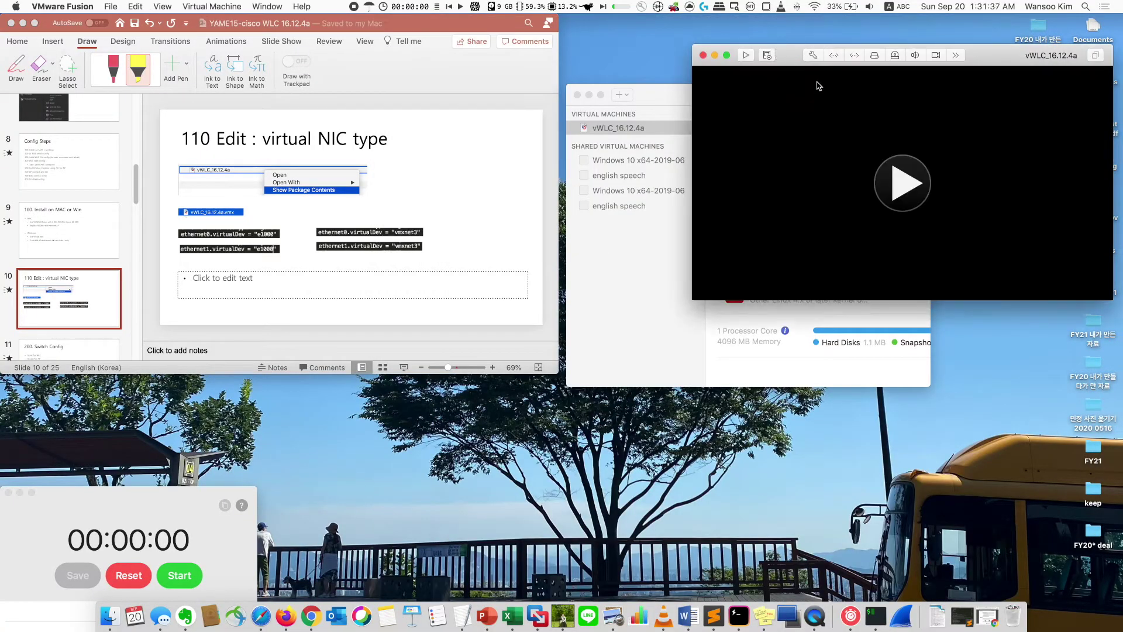
pyautogui.click(914, 186)
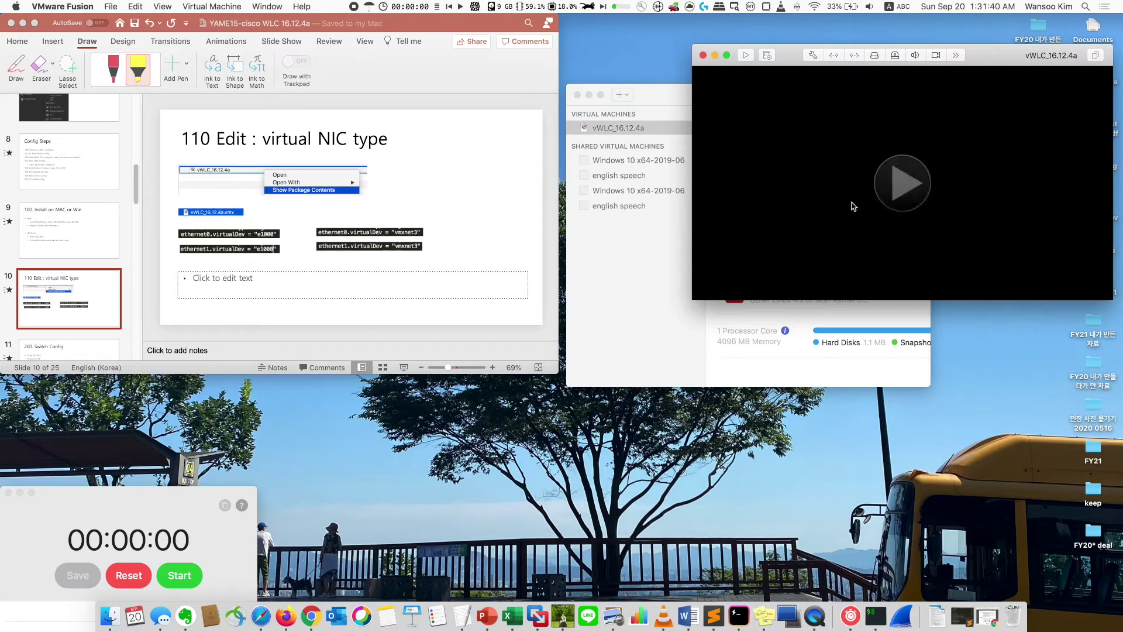
# - Start the timer and focus the vWLC console while the controller boots
pyautogui.moveTo(166, 500); pyautogui.dragTo(166, 470)
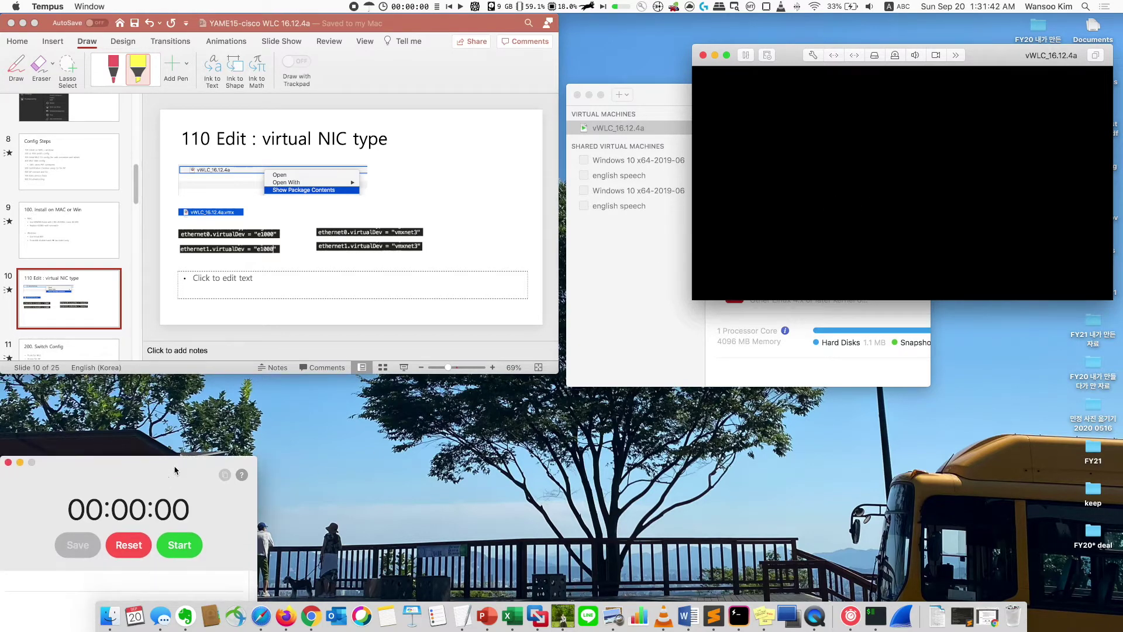
pyautogui.click(190, 547)
pyautogui.click(775, 59)
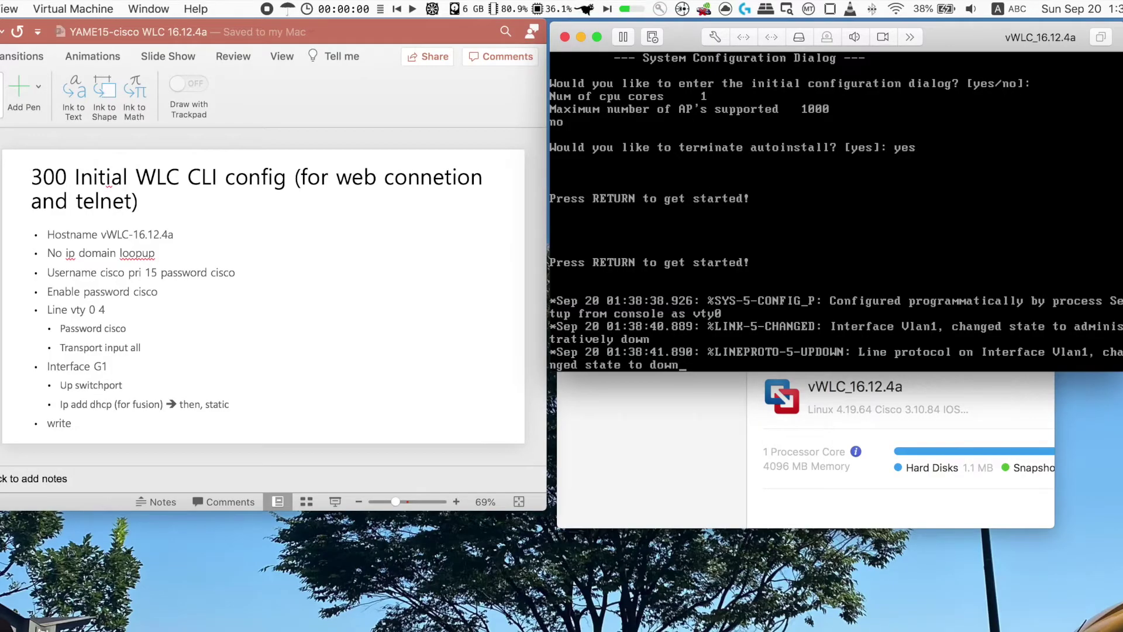
# - Enter privileged mode and list interfaces with show ip int br
pyautogui.press('Return')
pyautogui.press('Return')
pyautogui.press('Return')
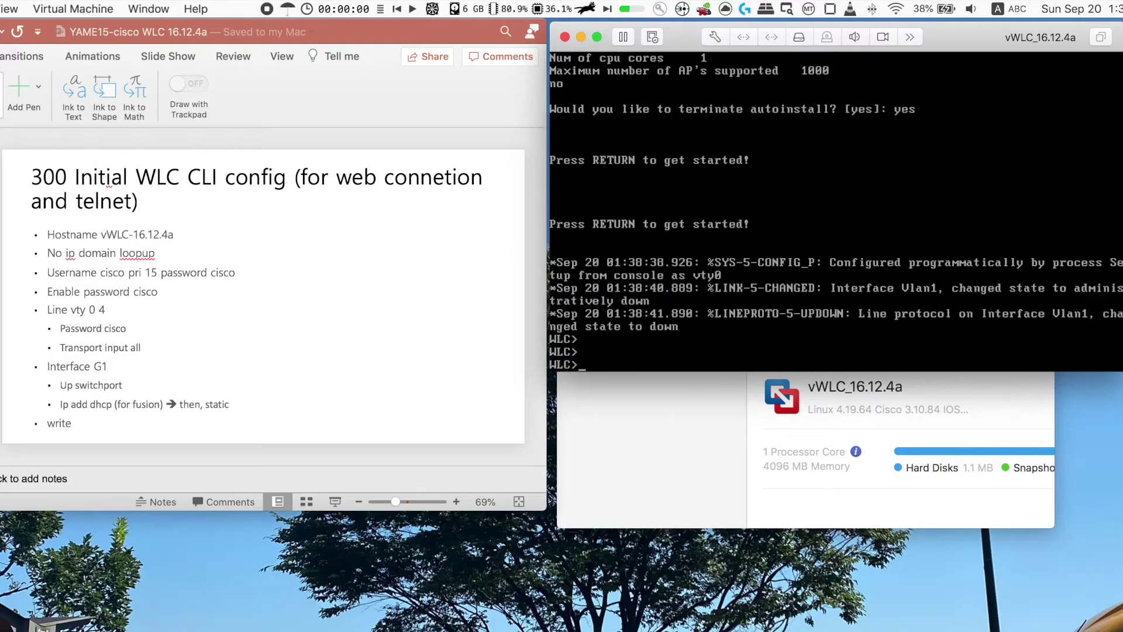
pyautogui.write('en')
pyautogui.press('Return')
pyautogui.write('cis')
pyautogui.press('BackSpace')
pyautogui.press('BackSpace')
pyautogui.press('BackSpace')
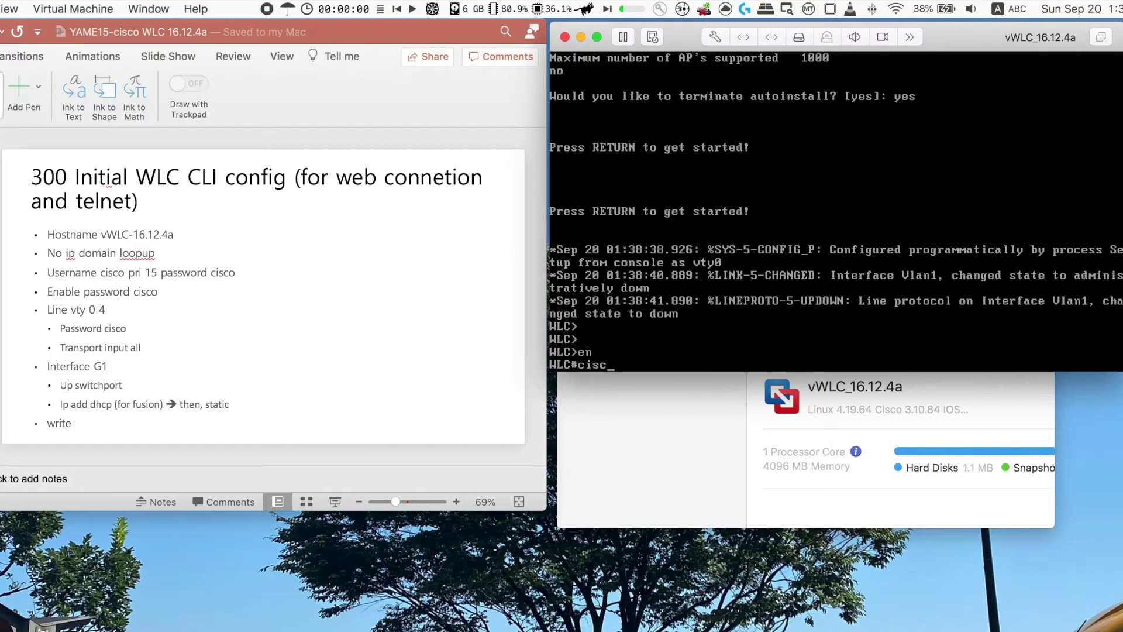
pyautogui.write('show ip int br')
pyautogui.press('Return')
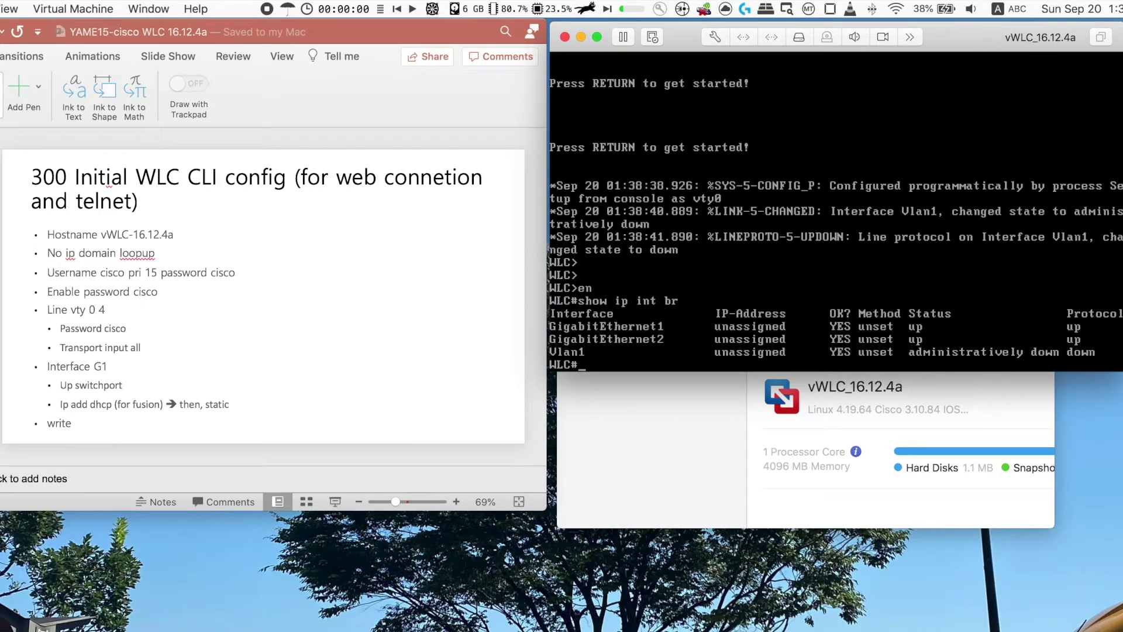
pyautogui.press('Return')
pyautogui.press('Return')
# - In global config, set hostname vWLC_16.12.4a and disable ip domain lookup
pyautogui.write('conf t')
pyautogui.press('Return')
pyautogui.write('hostname')
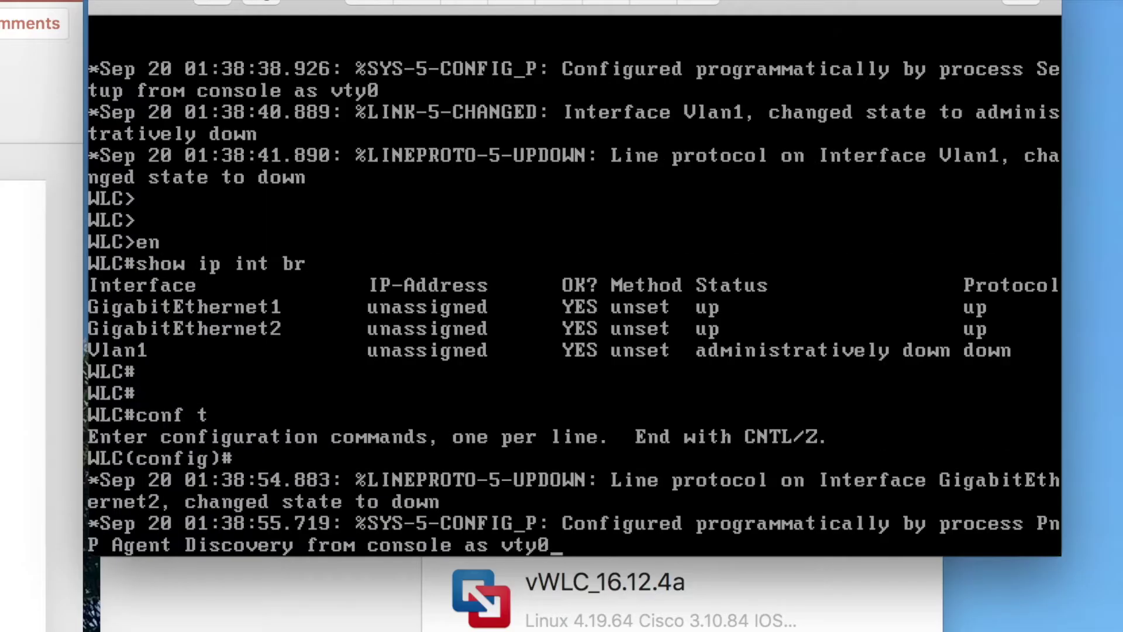
pyautogui.write('w')
pyautogui.write('WLC')
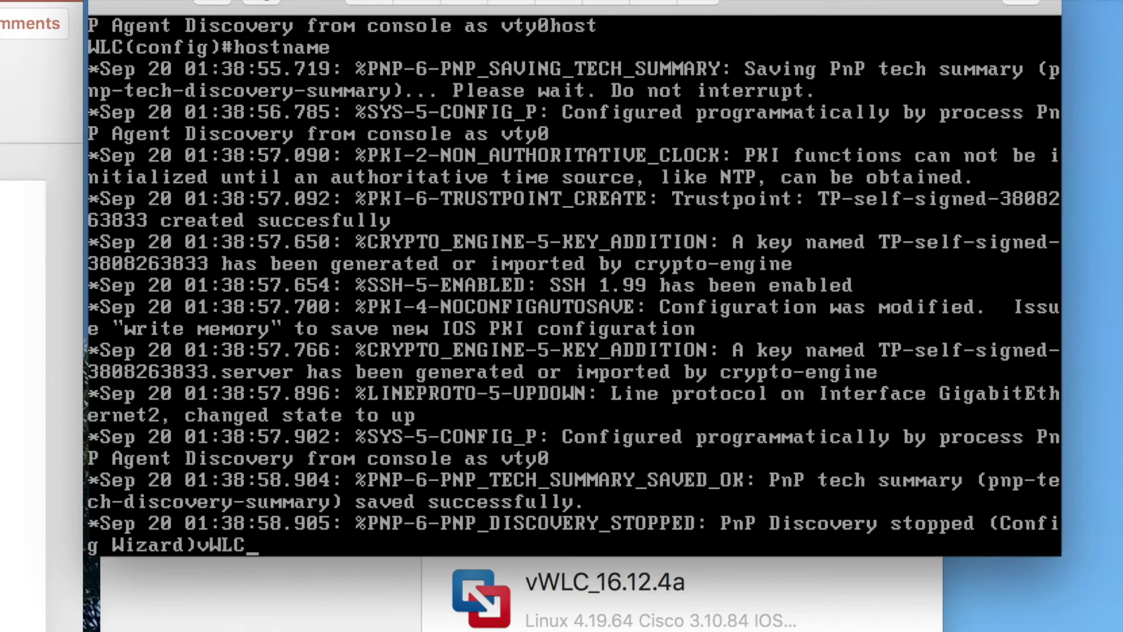
pyautogui.write('_16.12.4a')
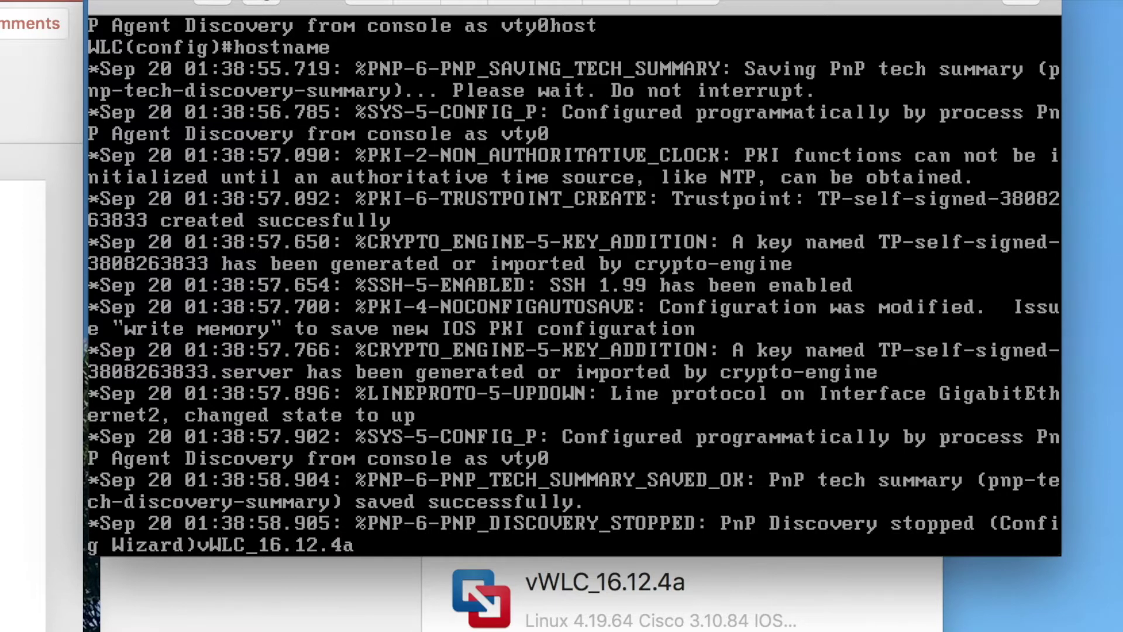
pyautogui.press('Return')
pyautogui.press('Return')
pyautogui.press('Return')
pyautogui.press('Return')
pyautogui.write('no ip do')
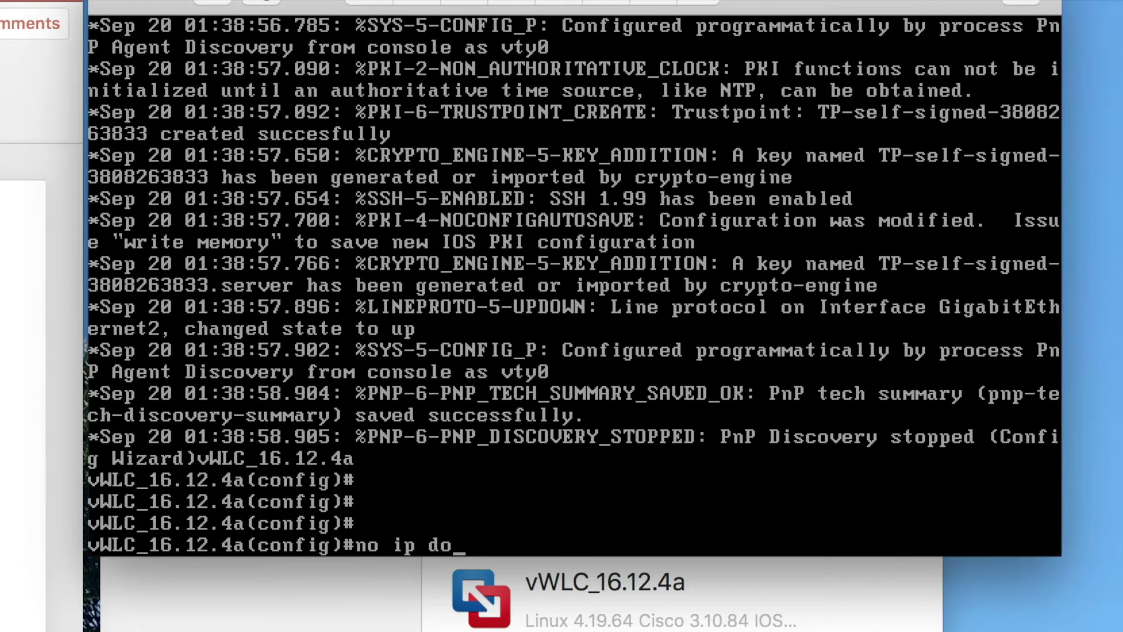
pyautogui.press('Tab')
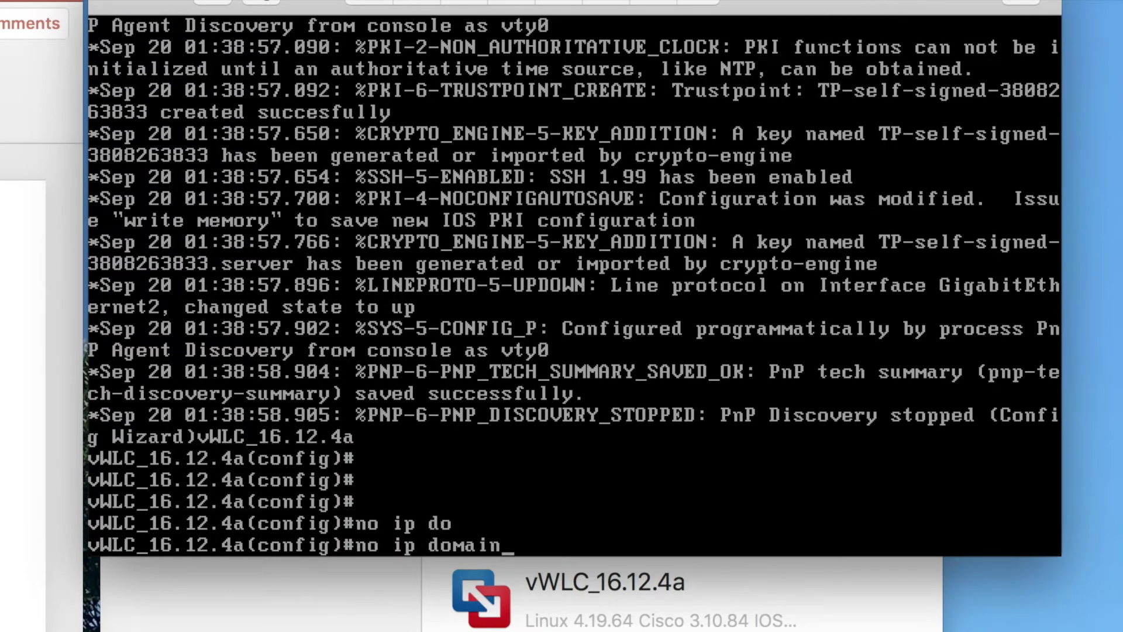
pyautogui.write('lo')
pyautogui.press('Tab')
pyautogui.press('Return')
pyautogui.press('Return')
pyautogui.press('Return')
# - Set the enable password on the controller
pyautogui.write('ena')
pyautogui.press('Tab')
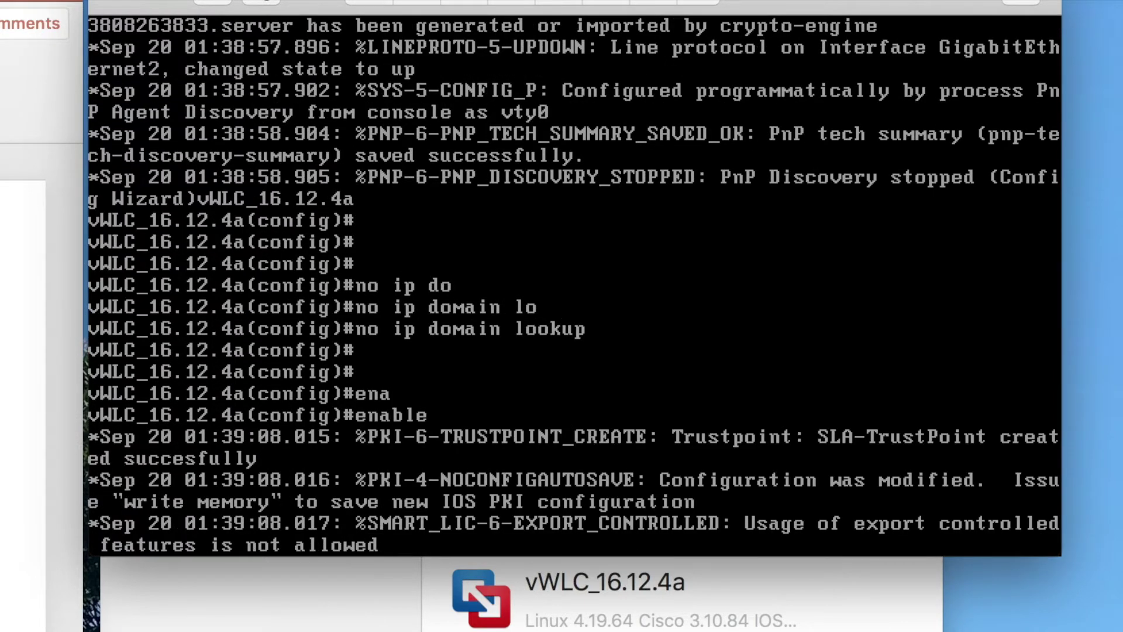
pyautogui.write('pas')
pyautogui.press('Tab')
pyautogui.write('cisco')
pyautogui.press('Return')
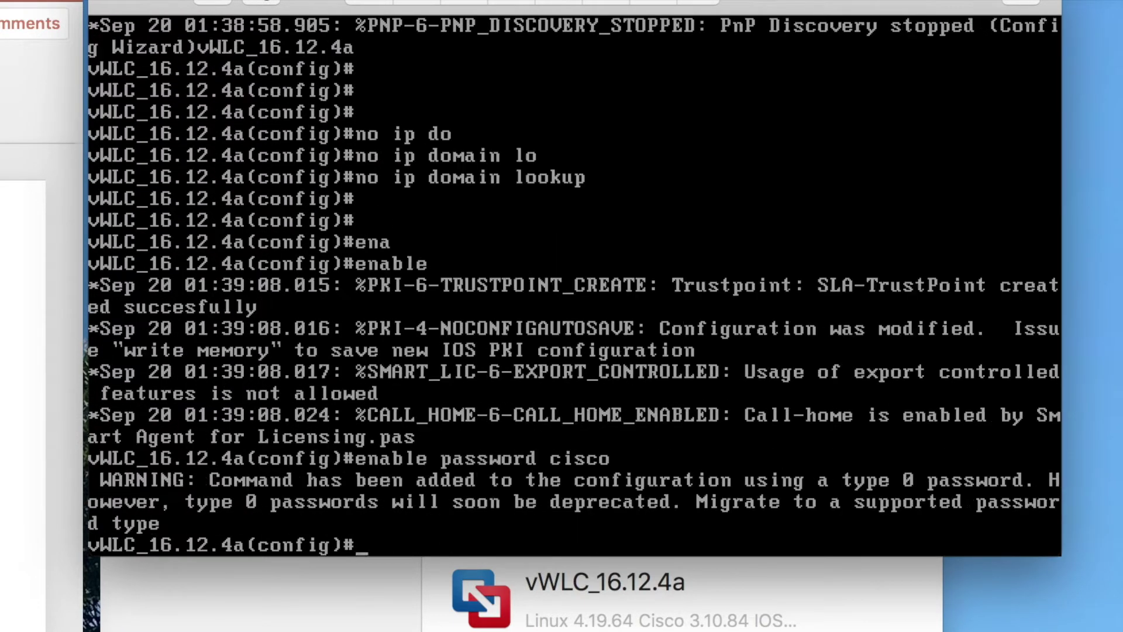
pyautogui.press('Return')
pyautogui.press('Return')
pyautogui.press('Return')
# - Give line vty 0 4 a login password and transport input all
pyautogui.write('lin')
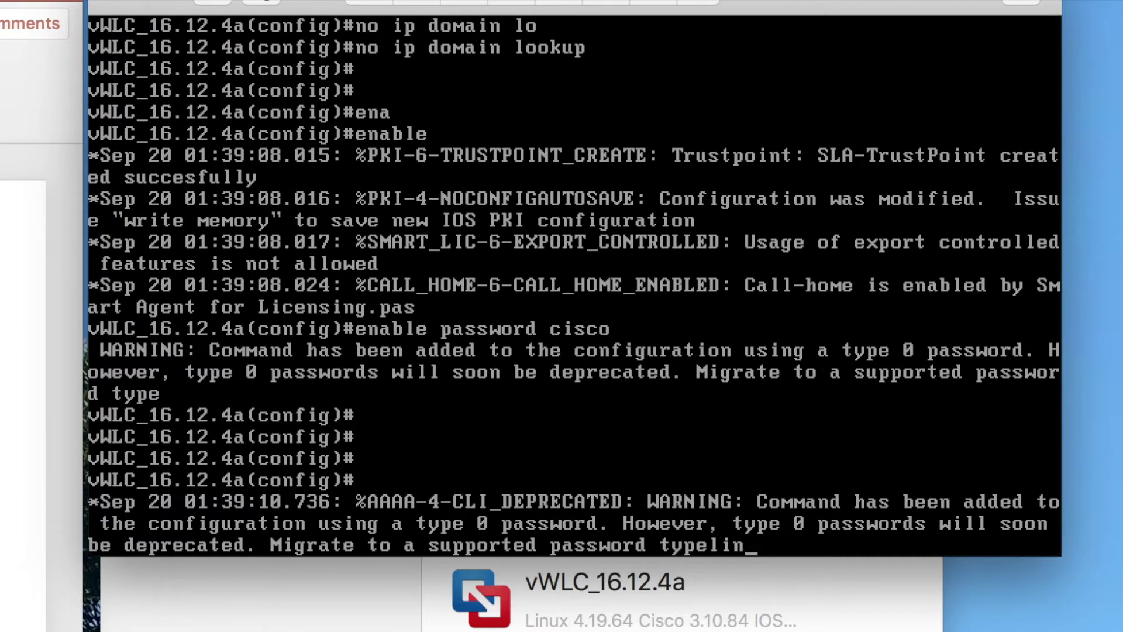
pyautogui.write('e vty 0 4')
pyautogui.press('Return')
pyautogui.write('pas')
pyautogui.press('Tab')
pyautogui.write('cisco')
pyautogui.press('Return')
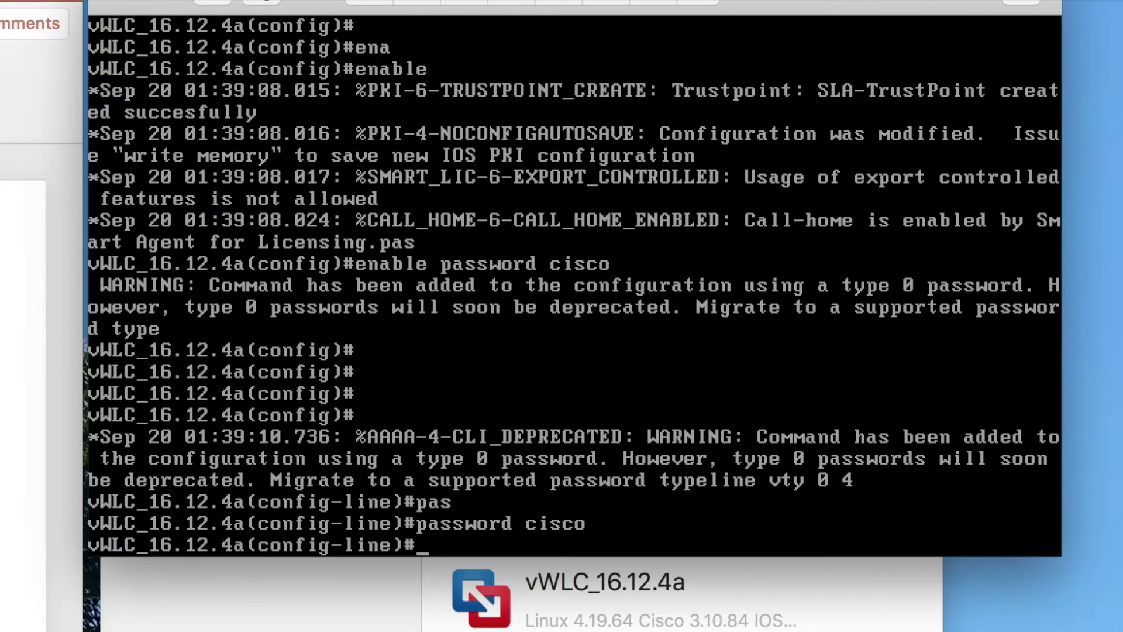
pyautogui.press('Return')
pyautogui.write('transport')
pyautogui.press('Tab')
pyautogui.write('in')
pyautogui.press('Tab')
pyautogui.write('all')
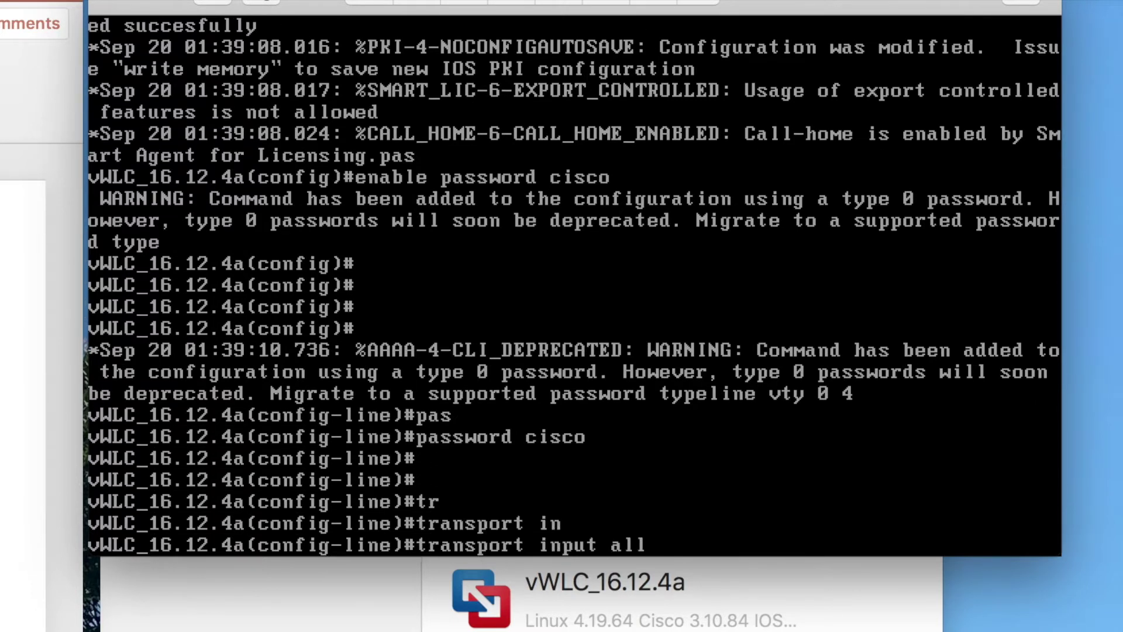
pyautogui.press('Return')
pyautogui.press('Return')
pyautogui.press('Return')
# - Exit with end and re-enter global configuration mode with conf t
pyautogui.write('end')
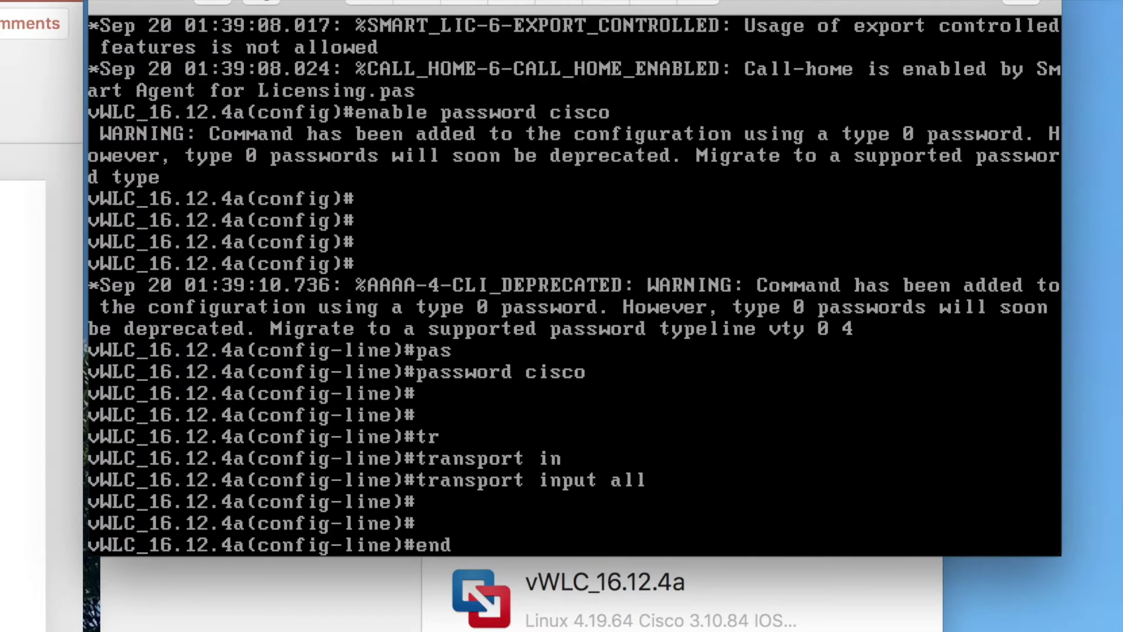
pyautogui.press('Return')
pyautogui.press('Return')
pyautogui.write('conf t')
pyautogui.press('Return')
# - Make interface GigabitEthernet1 a routed port with no switchport
pyautogui.write('ienter g1')
pyautogui.press('Return')
pyautogui.write('ip add')
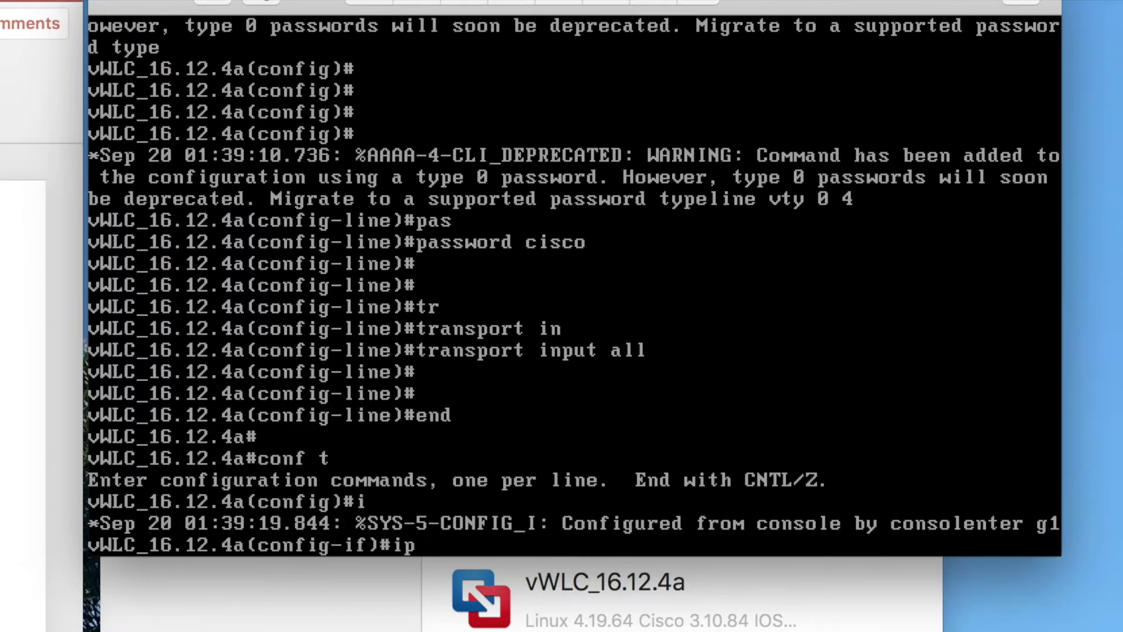
pyautogui.press('BackSpace')
pyautogui.press('BackSpace')
pyautogui.press('BackSpace')
pyautogui.press('BackSpace')
pyautogui.press('BackSpace')
pyautogui.press('BackSpace')
pyautogui.write('no sw')
pyautogui.press('Tab')
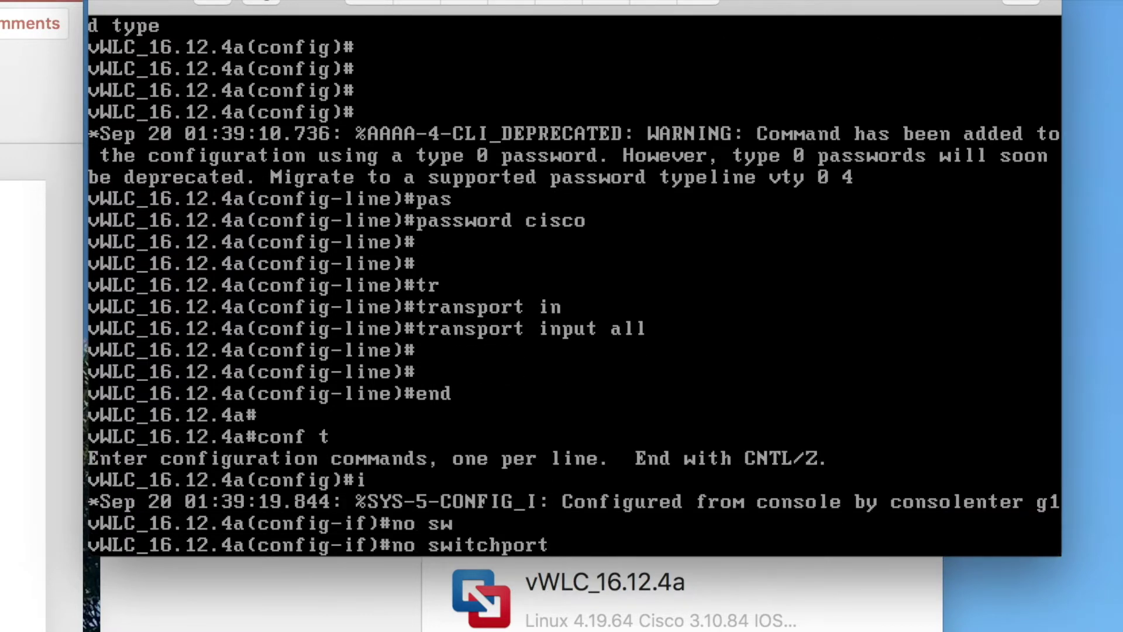
pyautogui.press('Return')
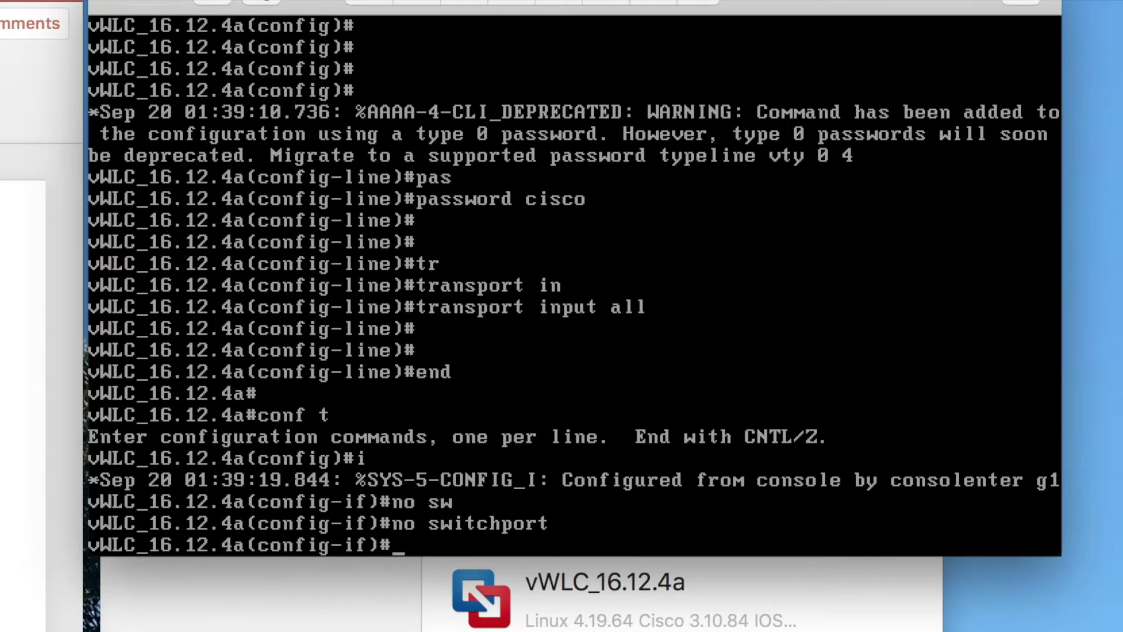
# - Have GigabitEthernet1 take its address by DHCP, then save the configuration
pyautogui.write('ip add dh')
pyautogui.press('Tab')
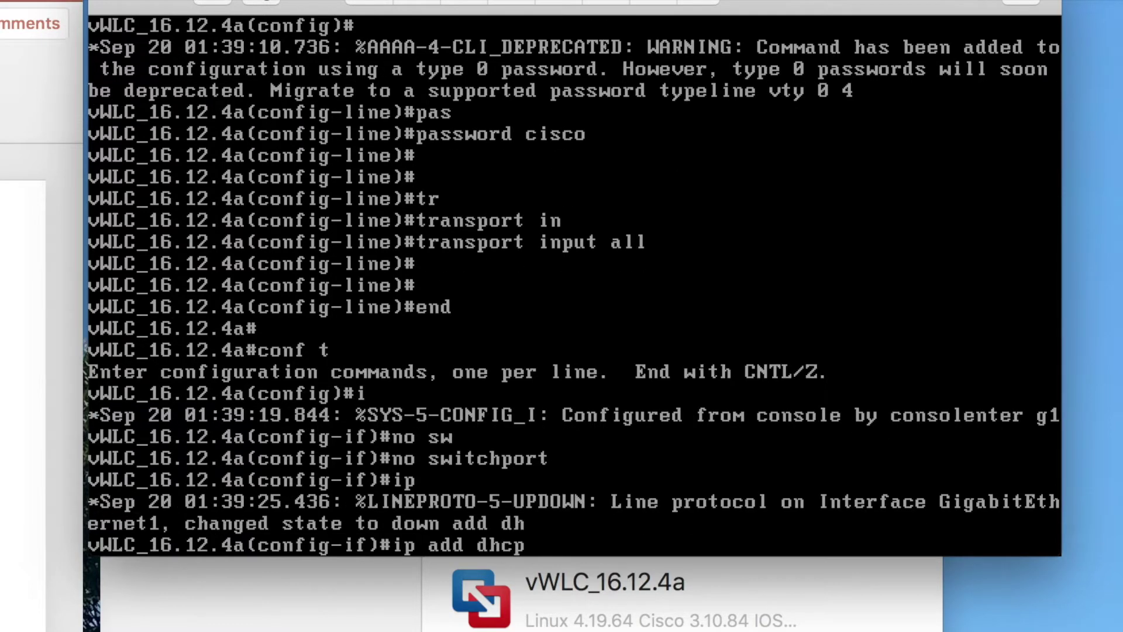
pyautogui.press('Return')
pyautogui.write('end')
pyautogui.press('Return')
pyautogui.write('wr')
pyautogui.press('Return')
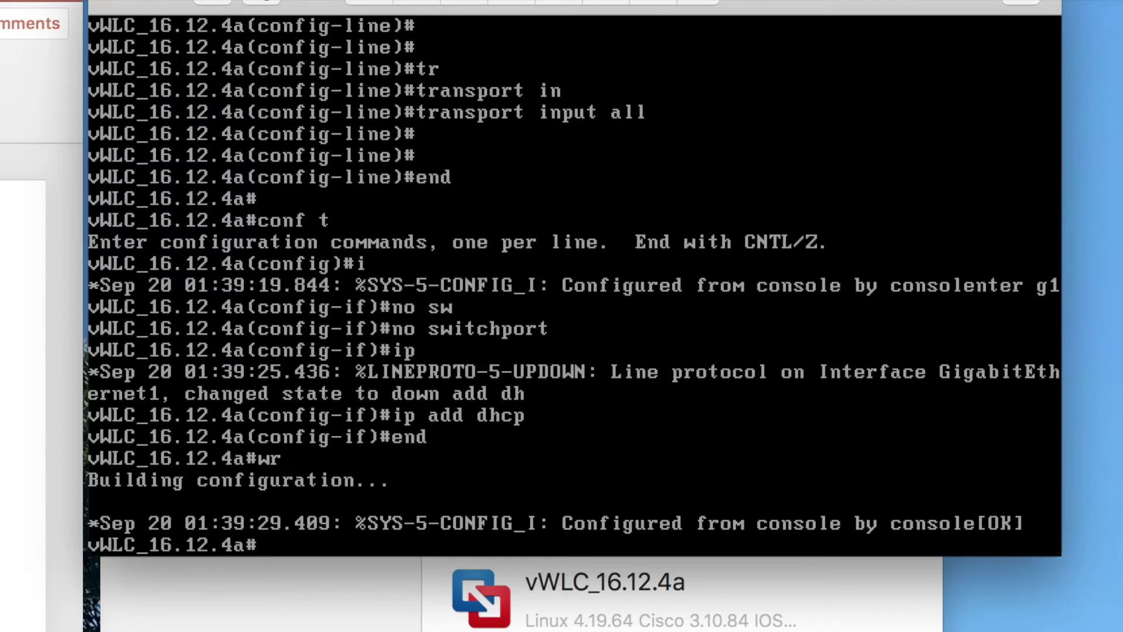
# - Check show ip int br for the DHCP address on GigabitEthernet1
pyautogui.press('Return')
pyautogui.write('show ip int br')
pyautogui.press('Return')
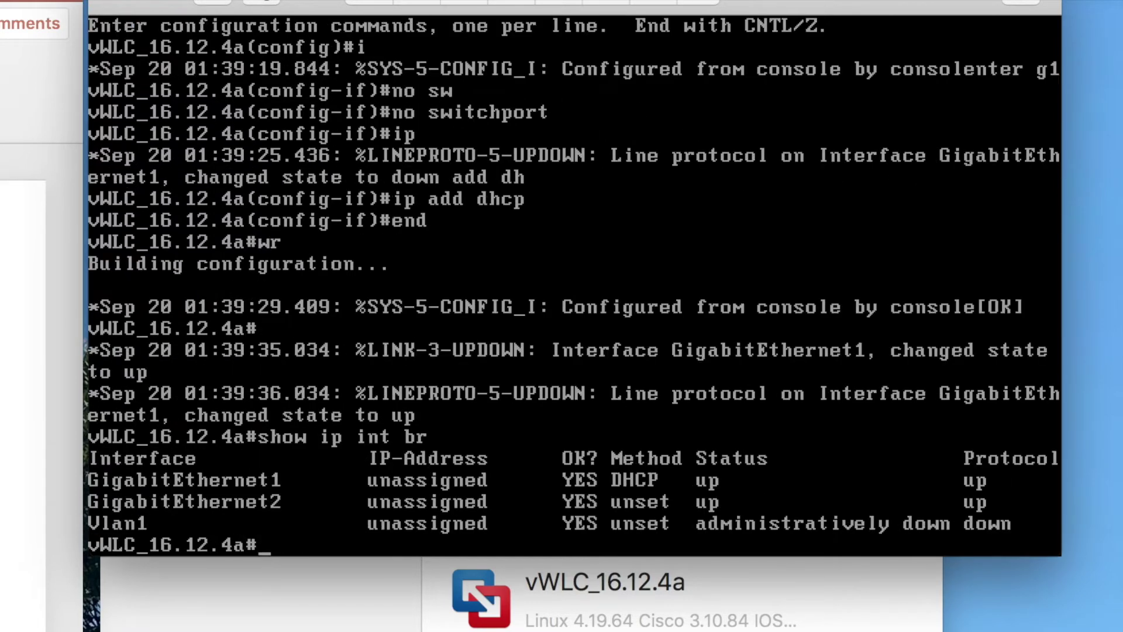
pyautogui.press('Return')
pyautogui.press('Return')
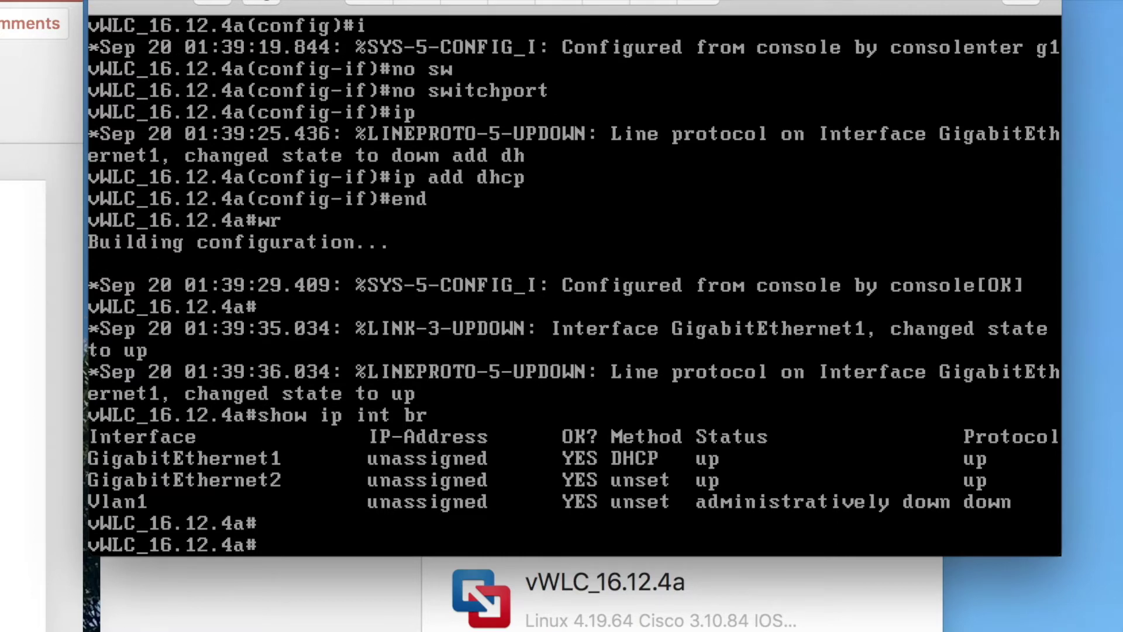
pyautogui.write('show ip int br')
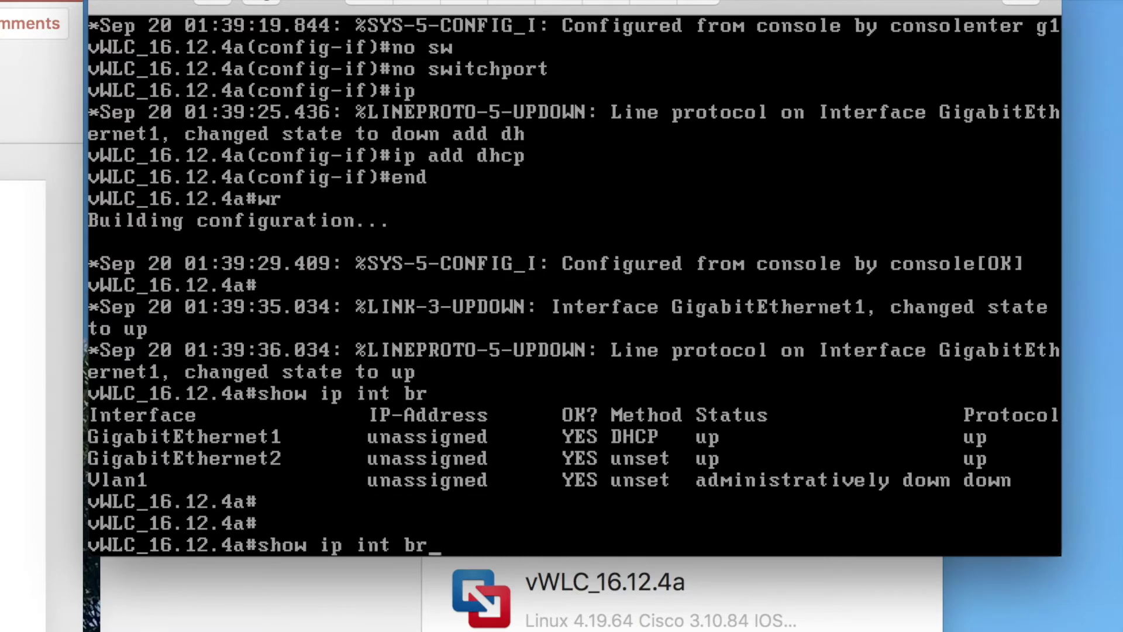
pyautogui.press('Return')
# - Statically assign 192.168.235.156 255.255.255.0 to GigabitEthernet1 and save the configuration
pyautogui.press('Return')
pyautogui.press('Return')
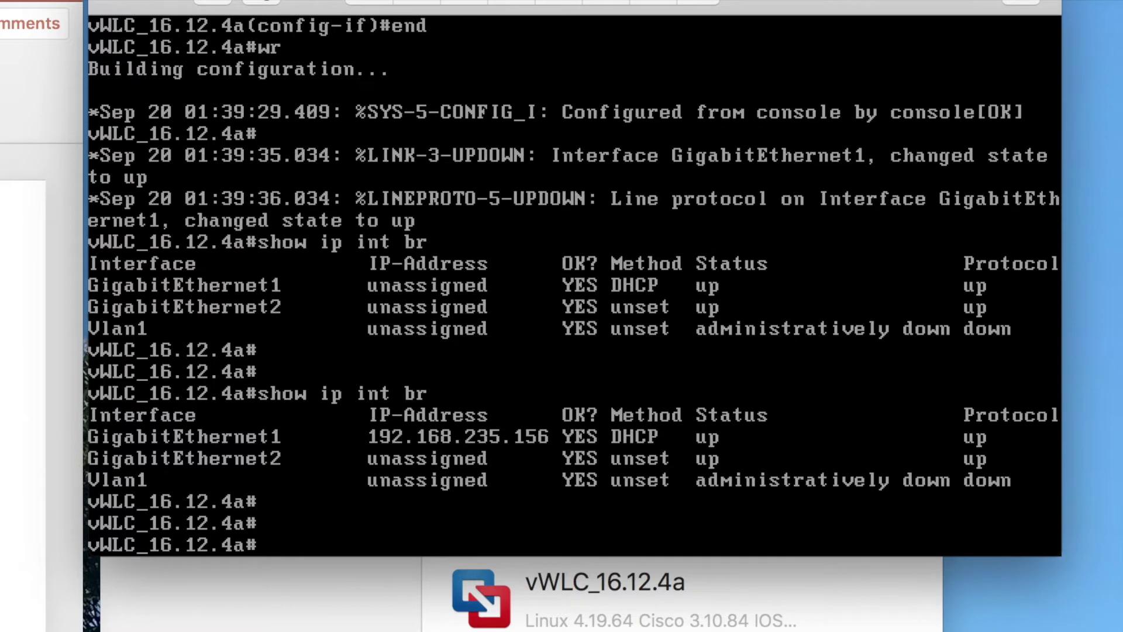
pyautogui.write('conf t')
pyautogui.press('Return')
pyautogui.write('inter')
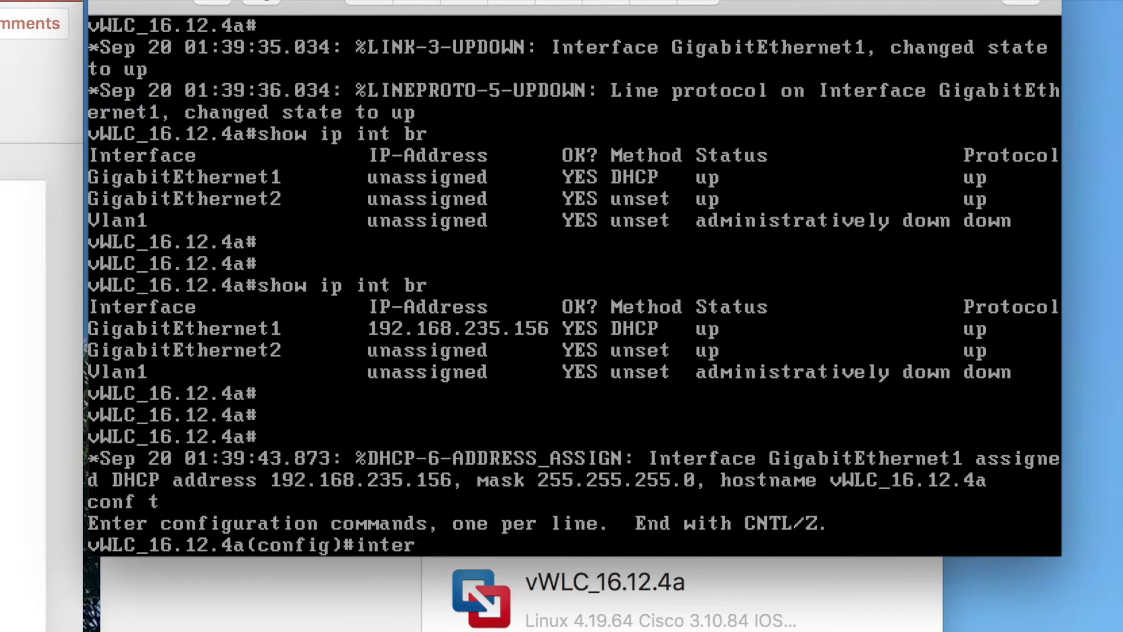
pyautogui.write(' g1')
pyautogui.press('Return')
pyautogui.write('ip add 1')
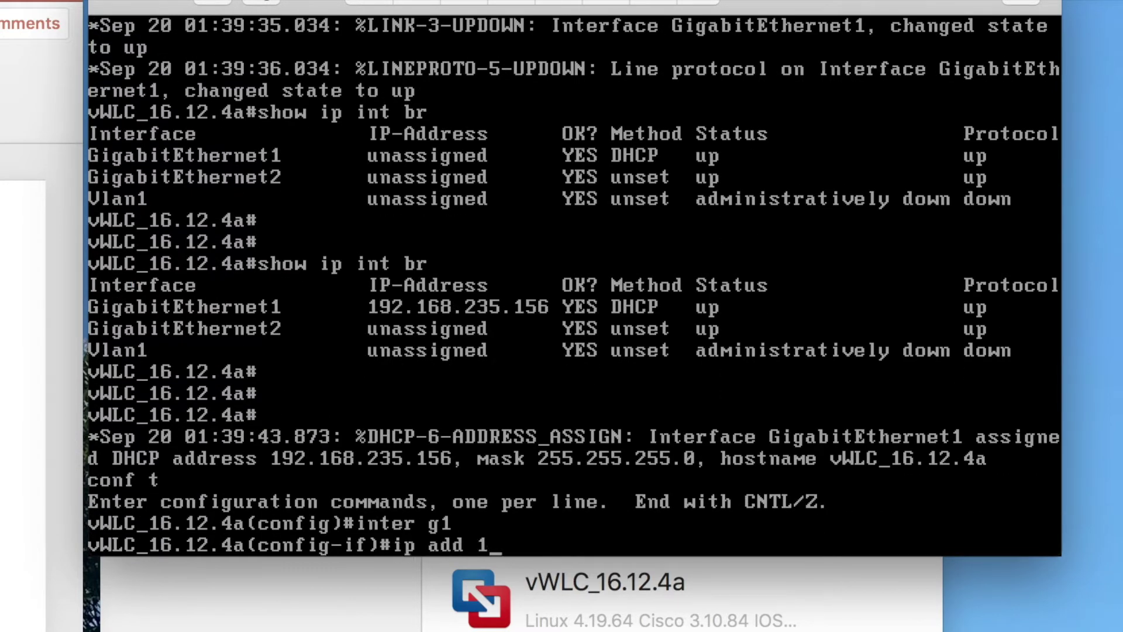
pyautogui.write('92.168.235.21')
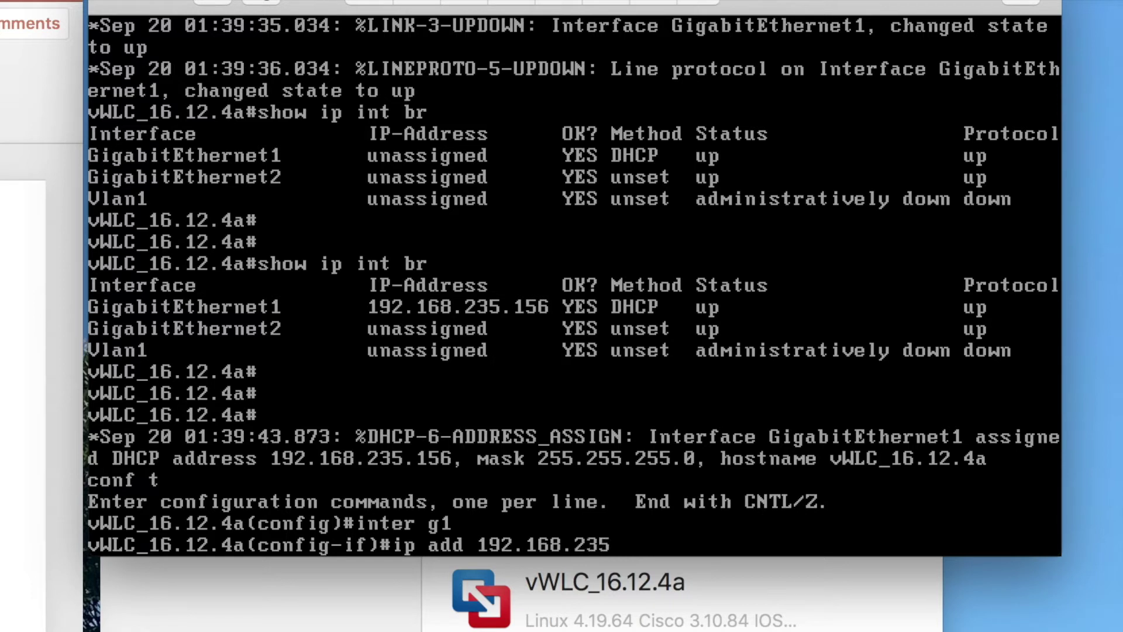
pyautogui.press('BackSpace')
pyautogui.press('BackSpace')
pyautogui.write('156 255.')
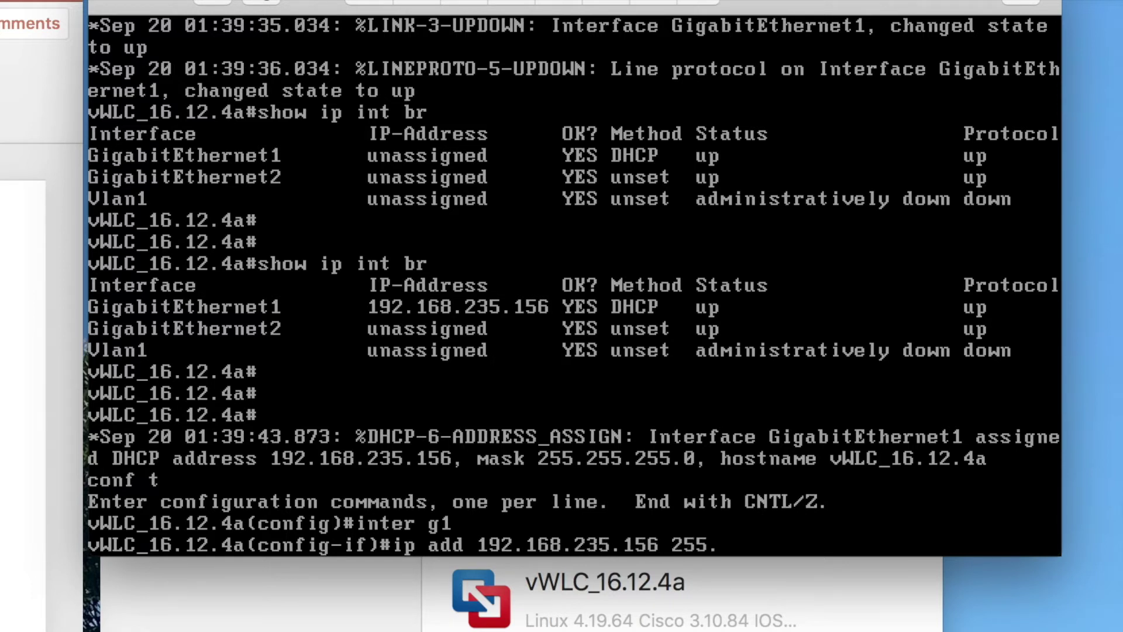
pyautogui.write('255.255.0')
pyautogui.press('Return')
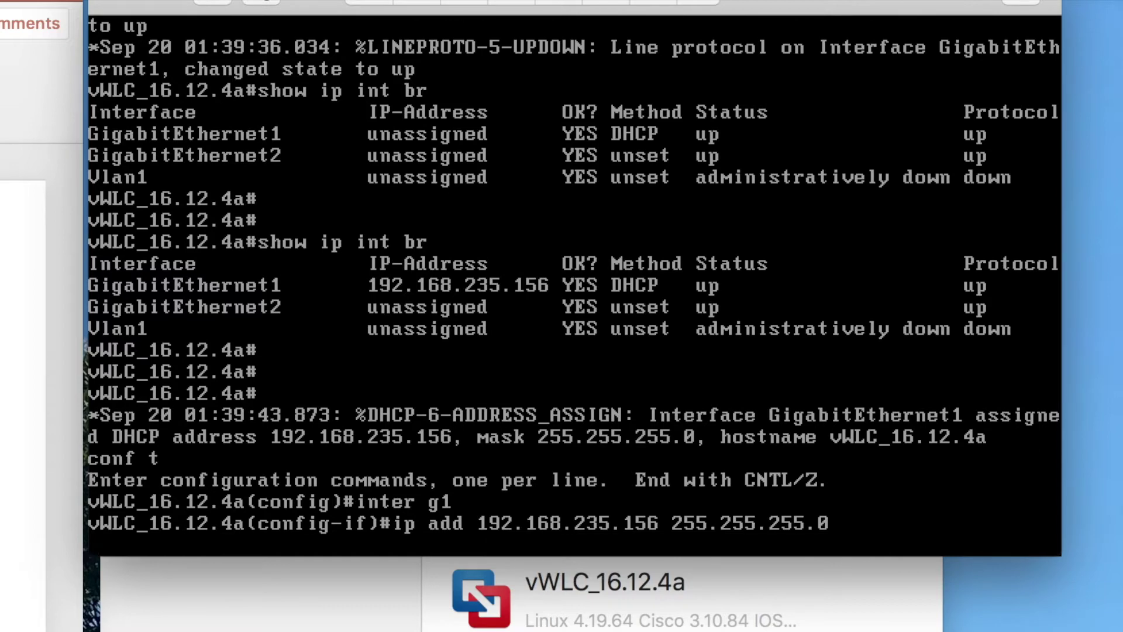
pyautogui.write('end')
pyautogui.press('Return')
pyautogui.press('Return')
pyautogui.write('wr')
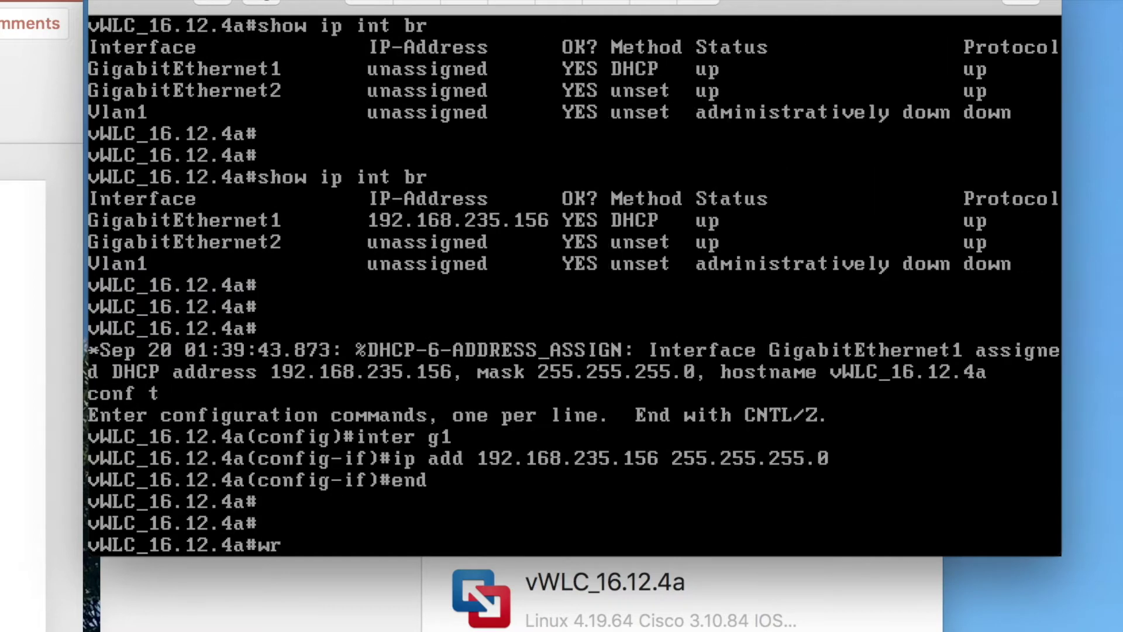
pyautogui.press('Return')
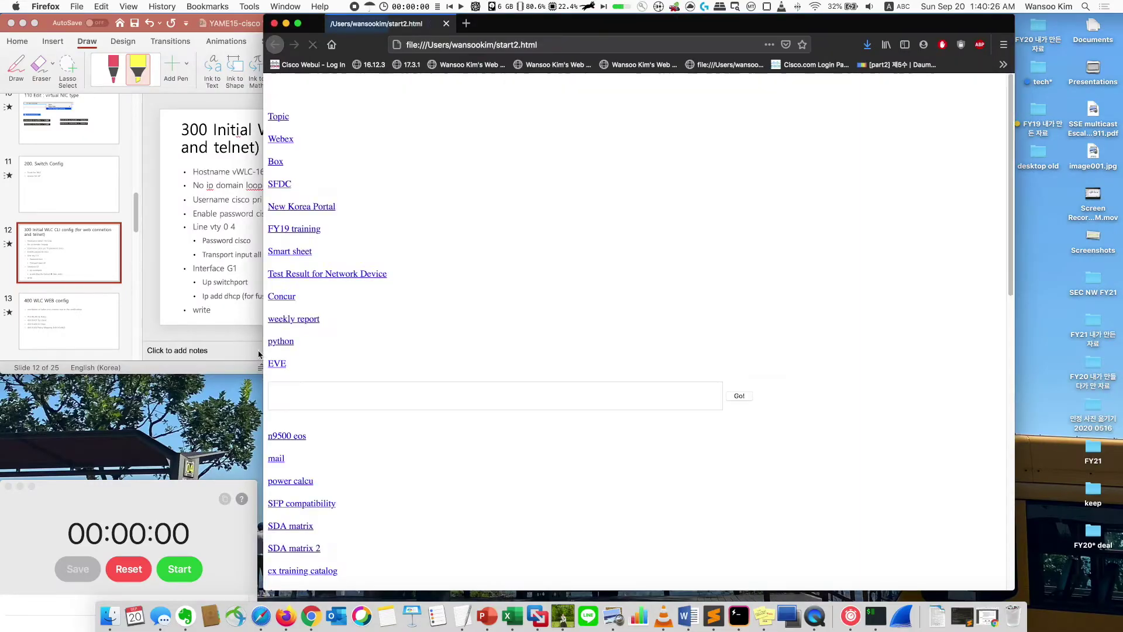
# - Show the 400 WLC WEB config slide with the browser narrowed beside it
pyautogui.click(242, 350)
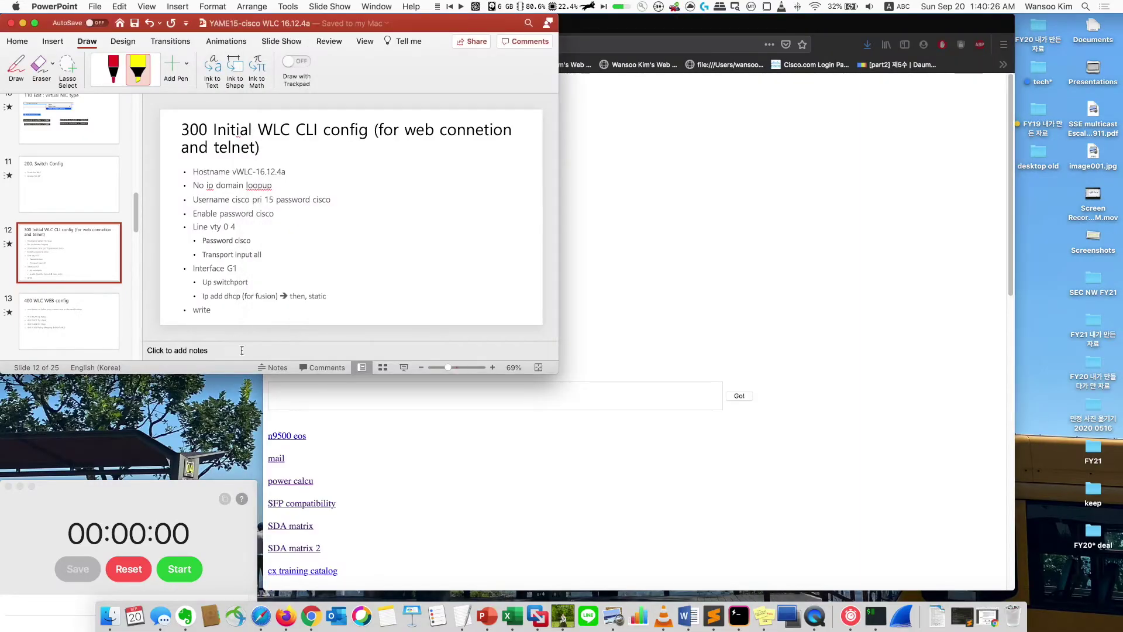
pyautogui.click(78, 316)
pyautogui.moveTo(623, 26); pyautogui.dragTo(717, 26)
pyautogui.moveTo(355, 274); pyautogui.dragTo(466, 283)
# - Browse to the controller at 192.168.235.156 in Firefox
pyautogui.click(625, 46)
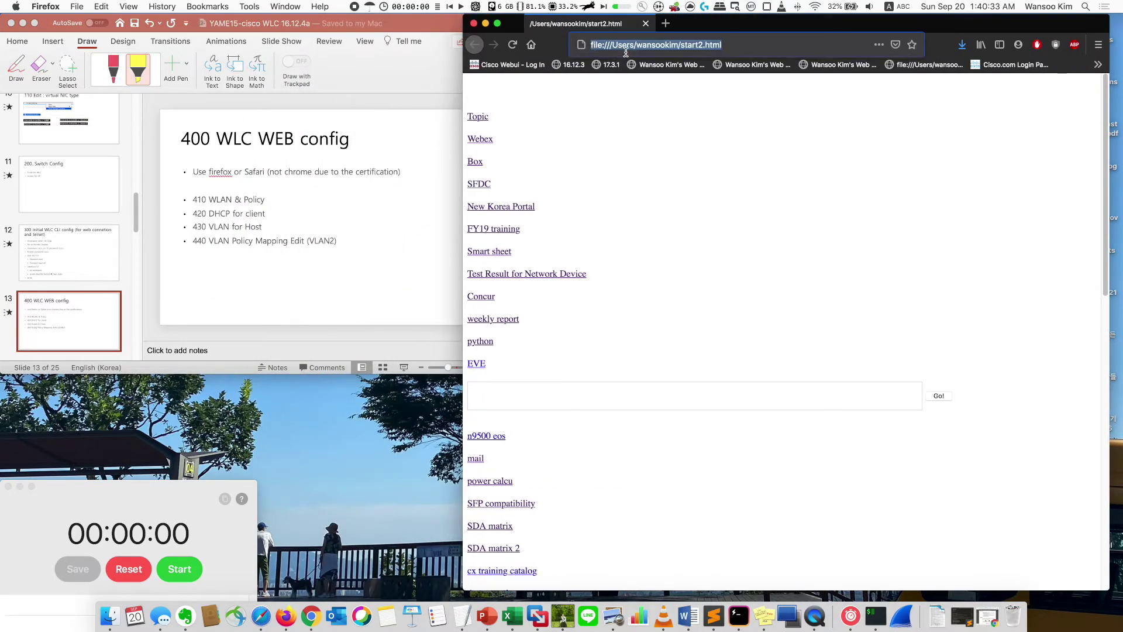
pyautogui.write('192.168.24')
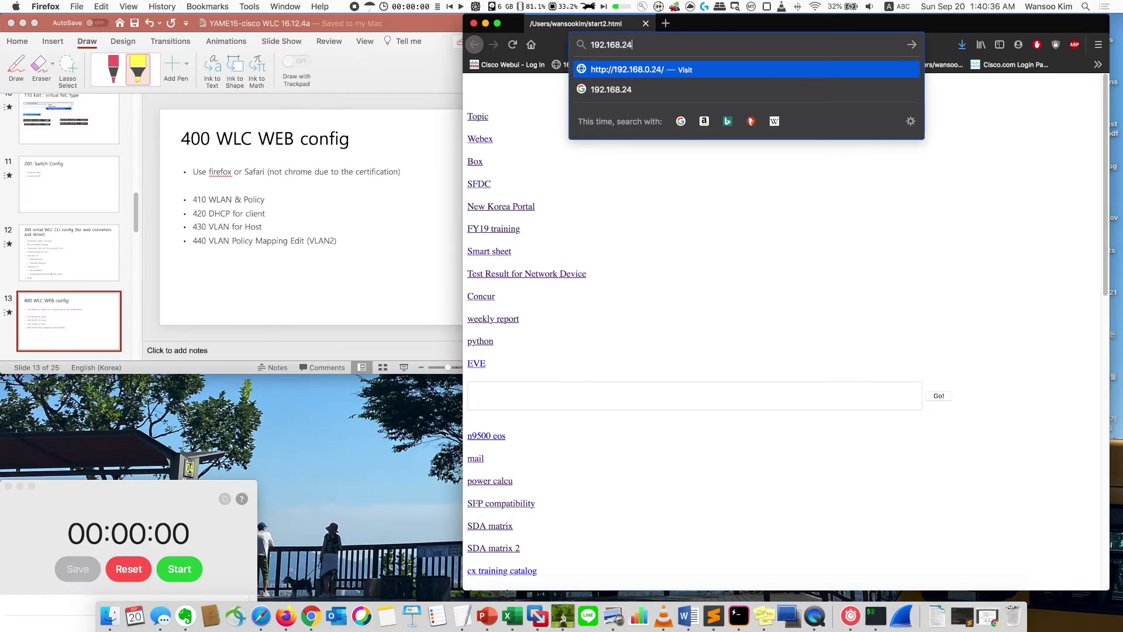
pyautogui.press('BackSpace')
pyautogui.write('35.156')
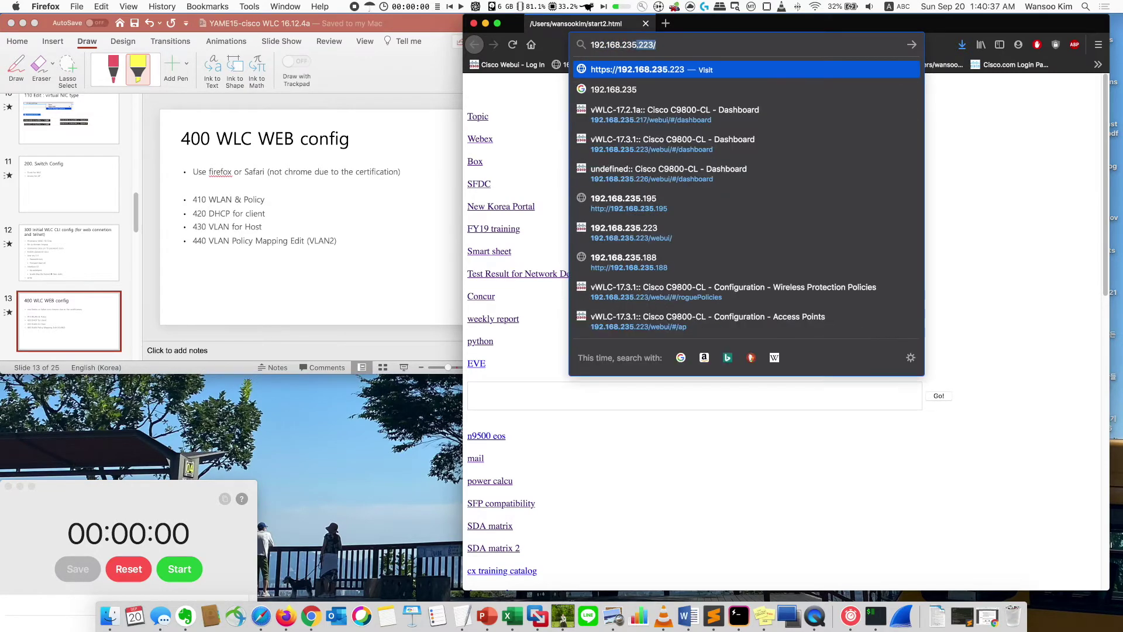
pyautogui.press('Return')
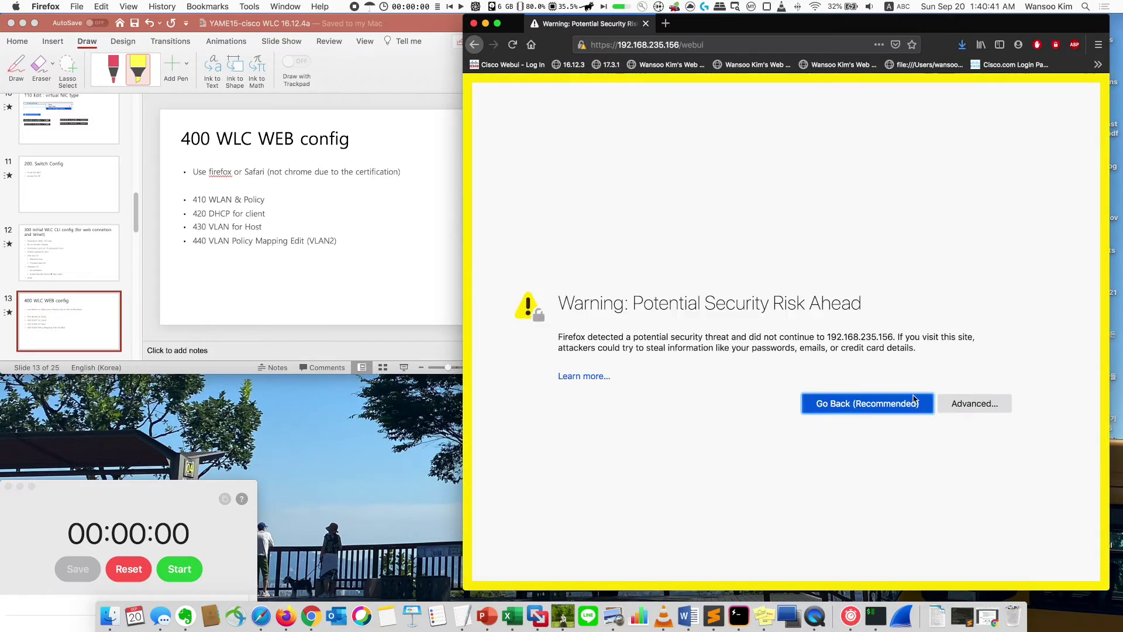
# - Accept the certificate risk warning to reach the WebUI login page
pyautogui.click(962, 409)
pyautogui.scroll(-1, 943, 551)
pyautogui.click(936, 543)
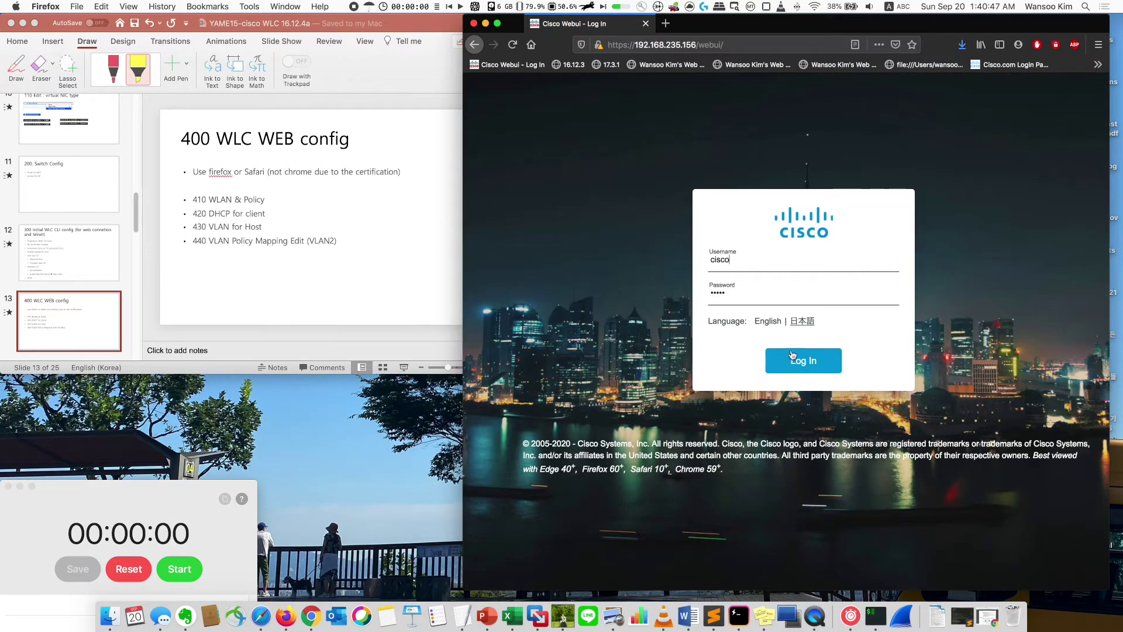
# - Attempt a sign-in with the entered credentials, which is rejected as wrong
pyautogui.click(808, 368)
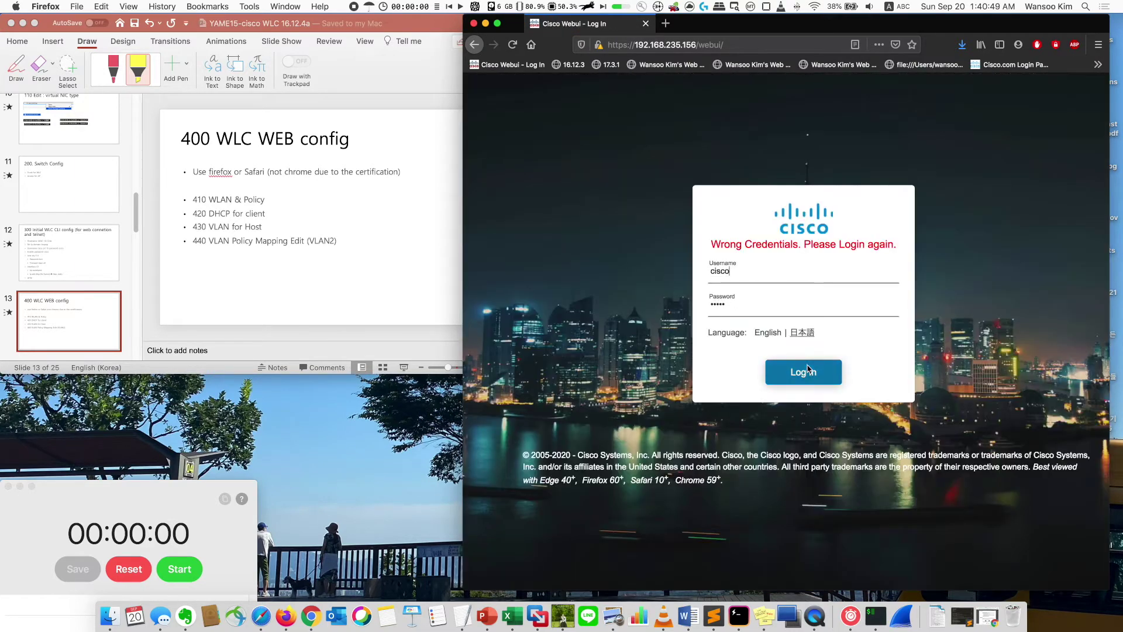
pyautogui.write('C')
pyautogui.click(761, 273)
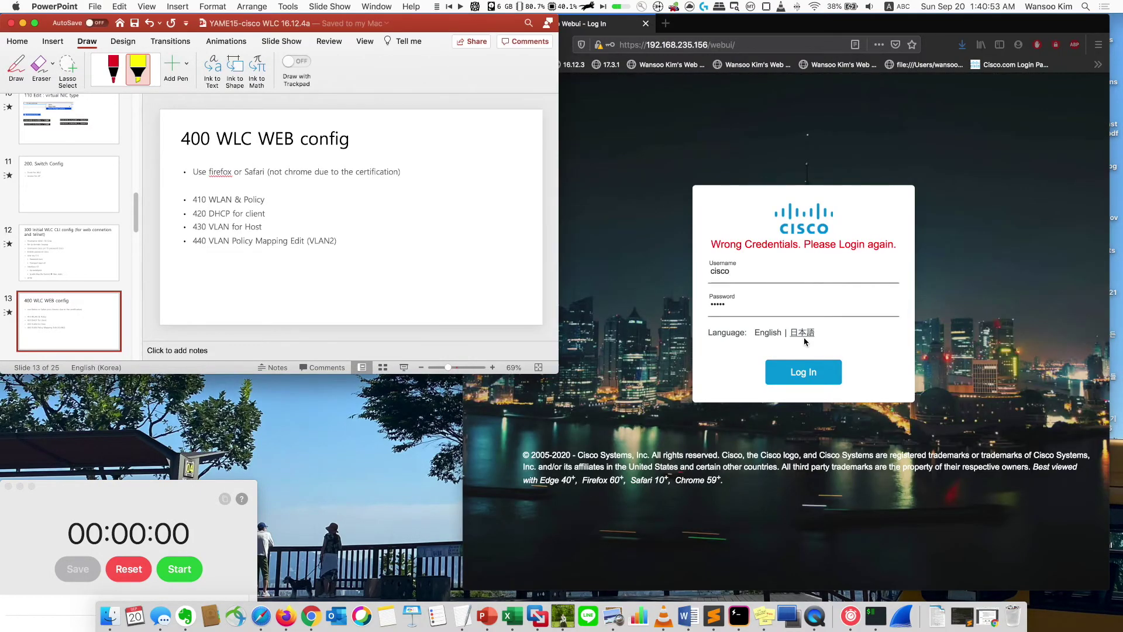
pyautogui.hotkey('ctrl', 'Up')
# - On the controller console, create a privilege 15 local user with a password
pyautogui.click(930, 162)
pyautogui.press('Return')
pyautogui.press('Return')
pyautogui.press('Return')
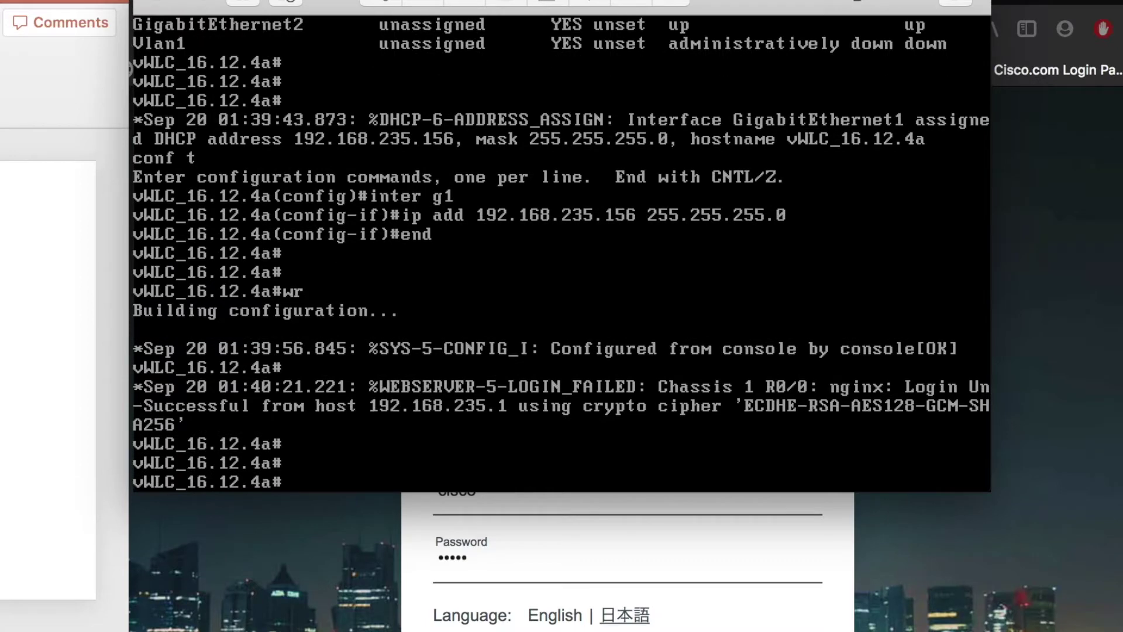
pyautogui.write('conf t')
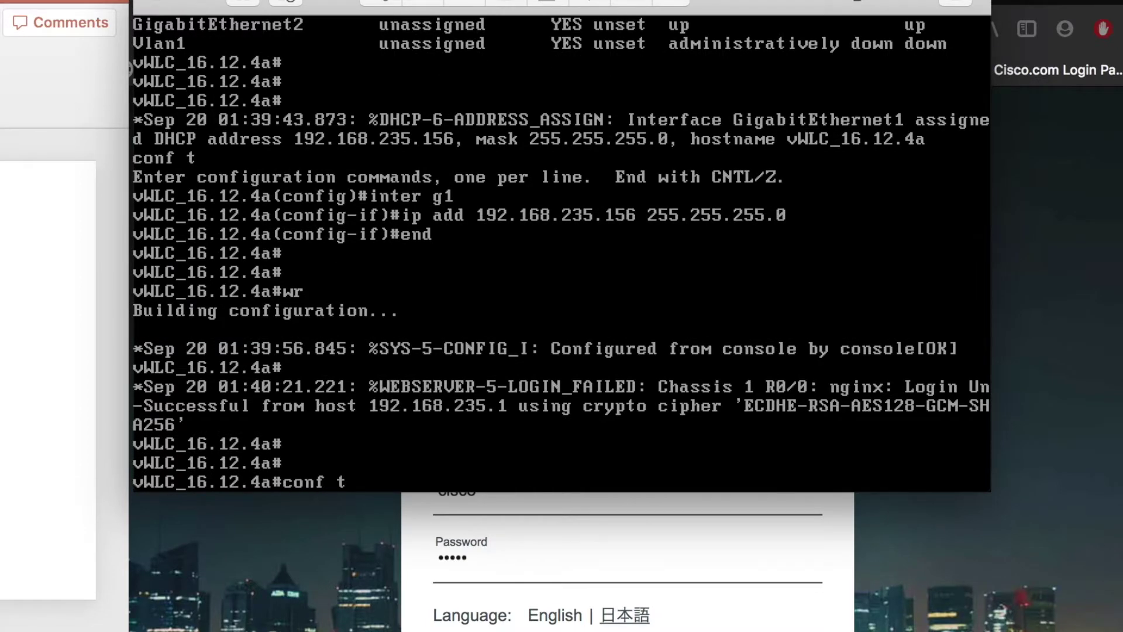
pyautogui.press('Return')
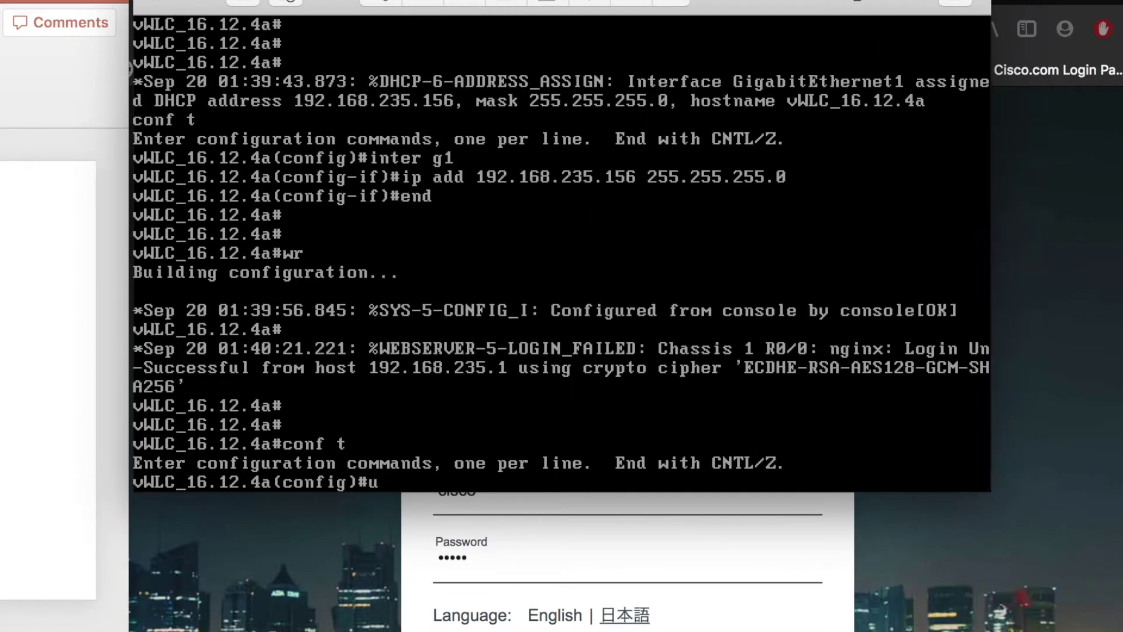
pyautogui.write('user')
pyautogui.press('Tab')
pyautogui.write('nam')
pyautogui.press('Tab')
pyautogui.write('cisco pri')
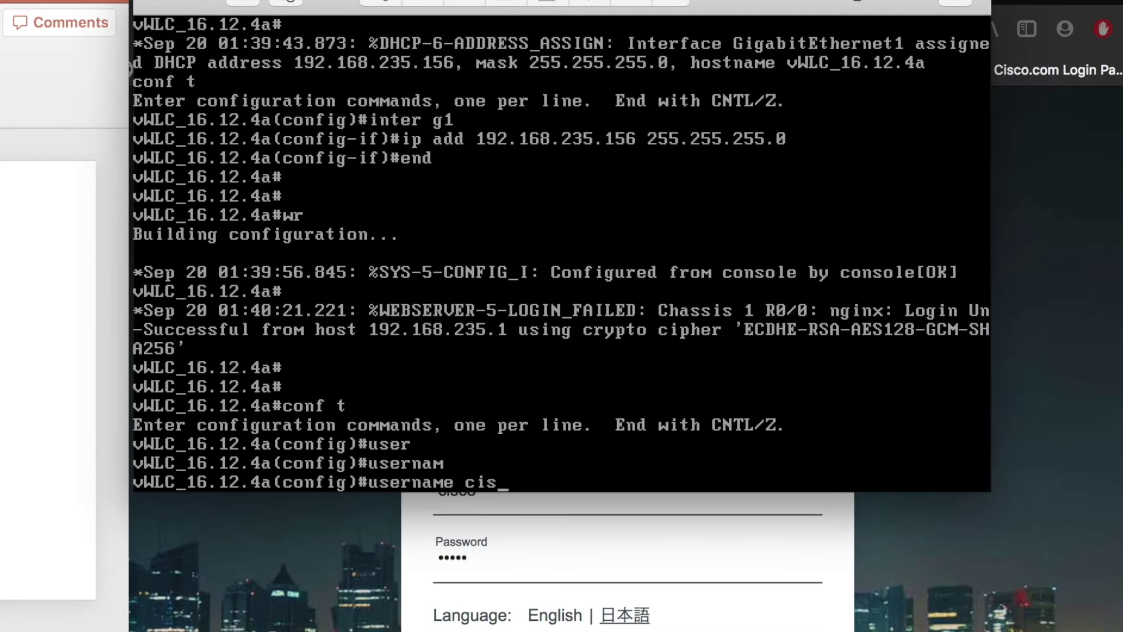
pyautogui.press('Tab')
pyautogui.write('15 pas')
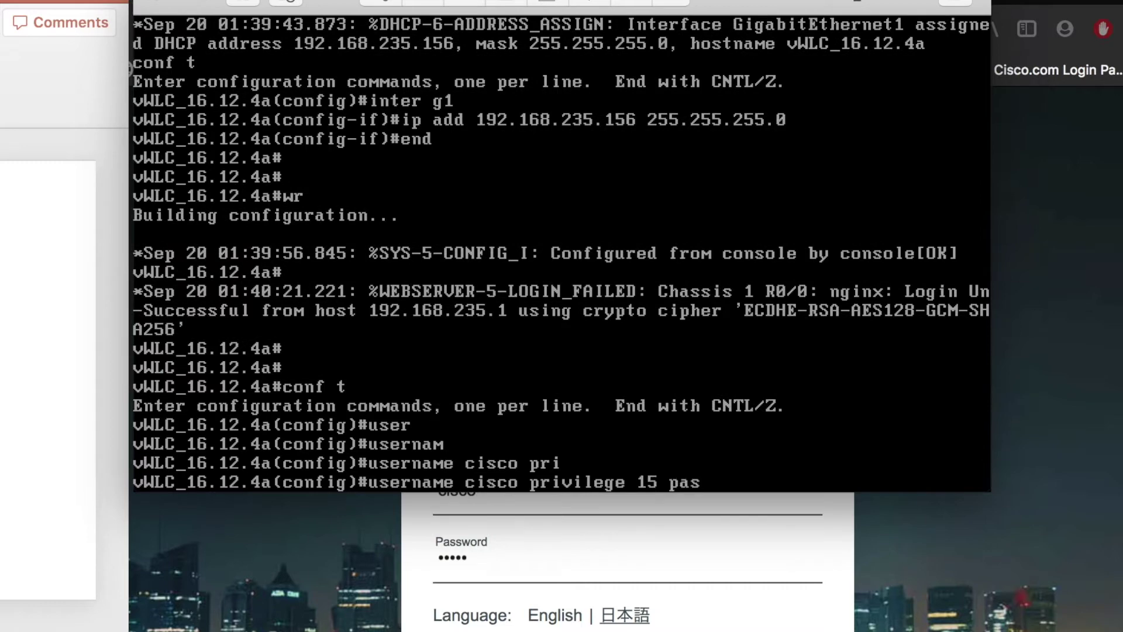
pyautogui.press('Tab')
pyautogui.write('cisco')
pyautogui.press('Return')
# - Leave configuration mode and save the configuration with wr
pyautogui.write('end')
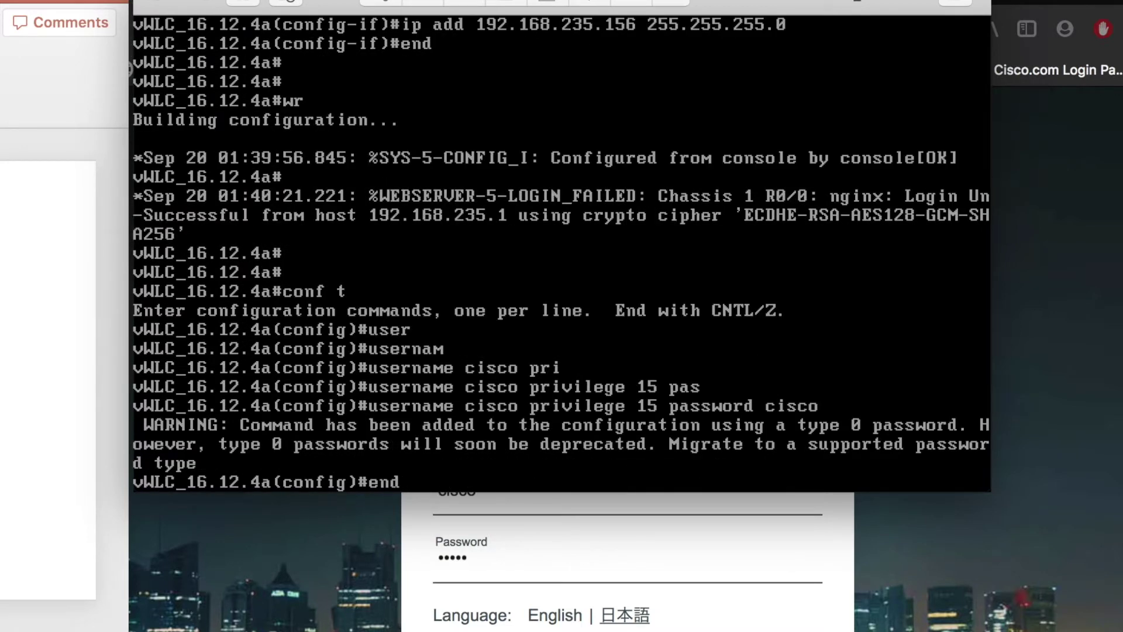
pyautogui.press('Return')
pyautogui.write('wr')
pyautogui.press('Return')
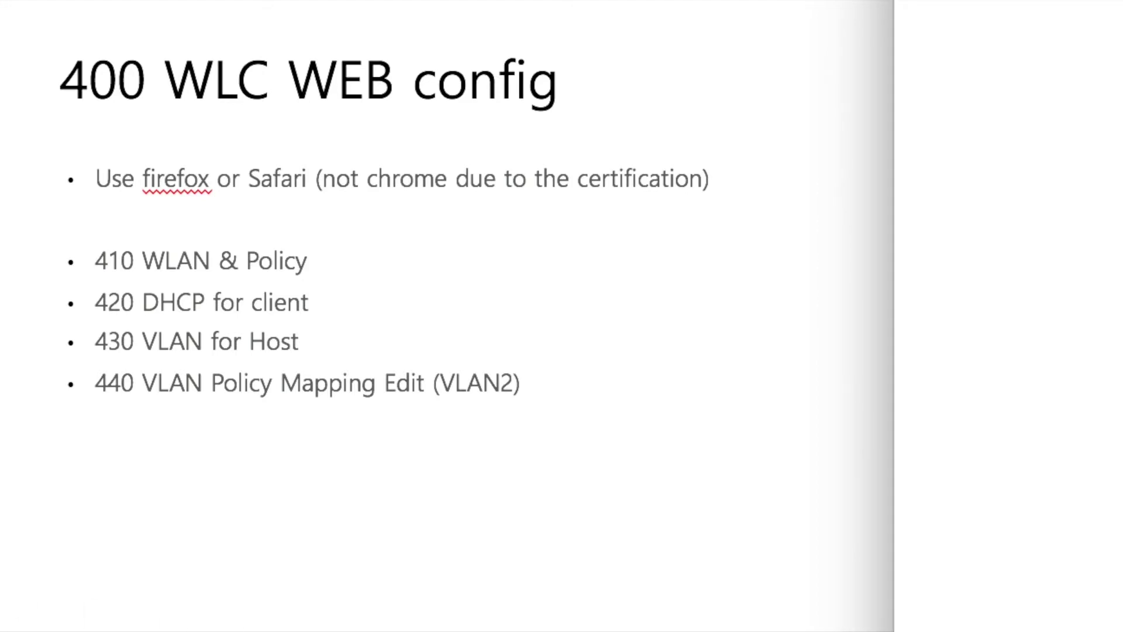
# - Advance to the setup screenshots slide and exit the full-screen slideshow
pyautogui.click(188, 494)
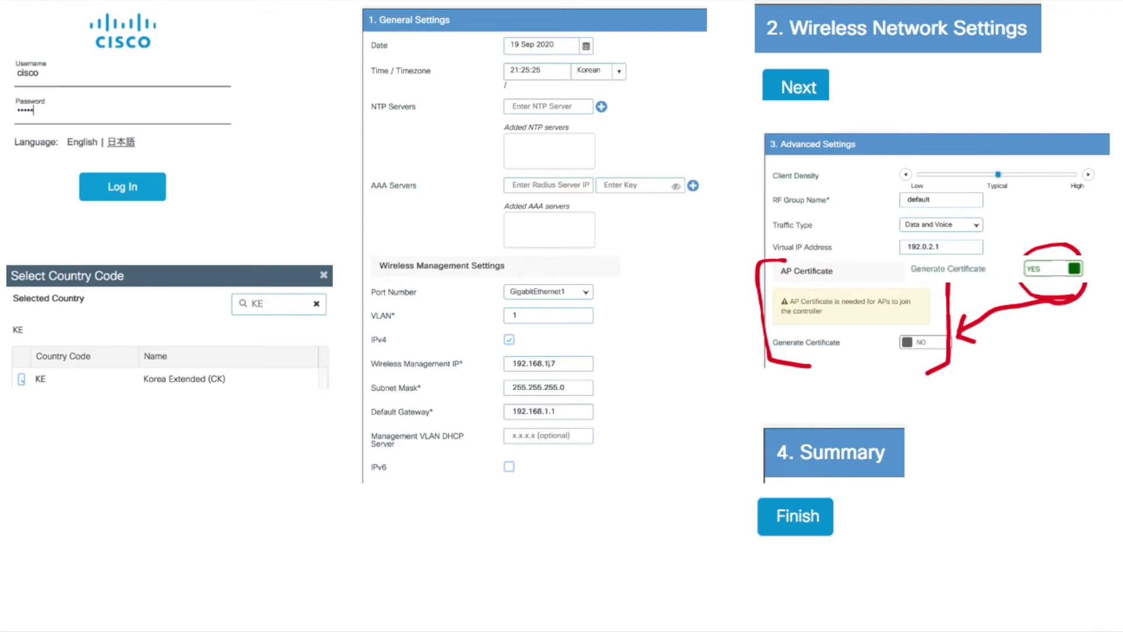
pyautogui.hotkey('ctrl', 'Right')
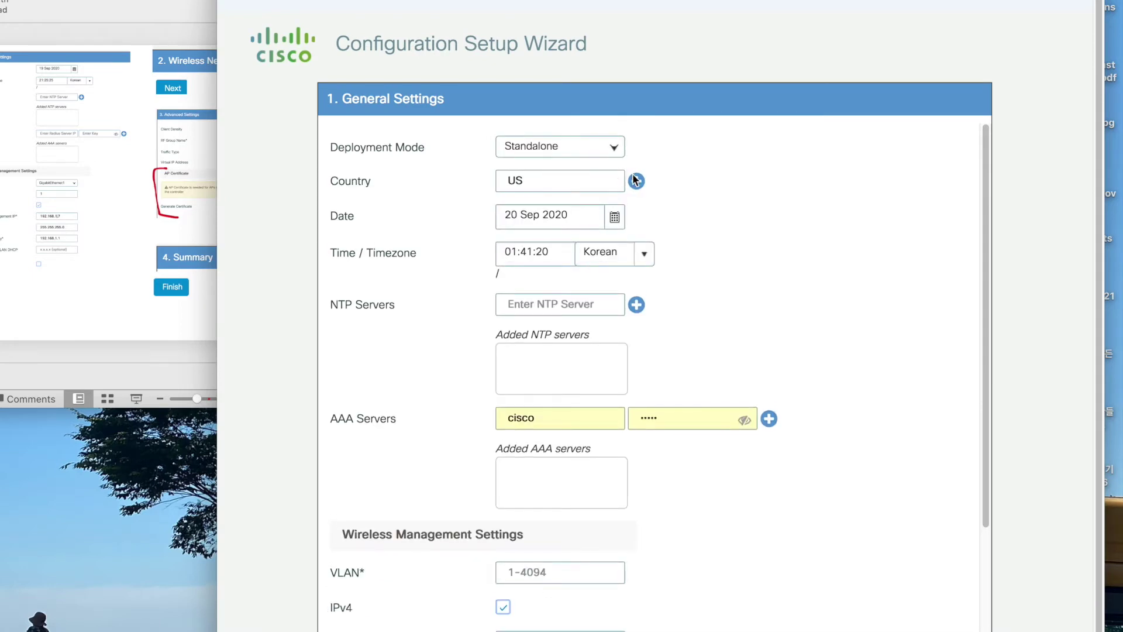
# - Replace country US with KE in the wizard's country selection
pyautogui.click(636, 181)
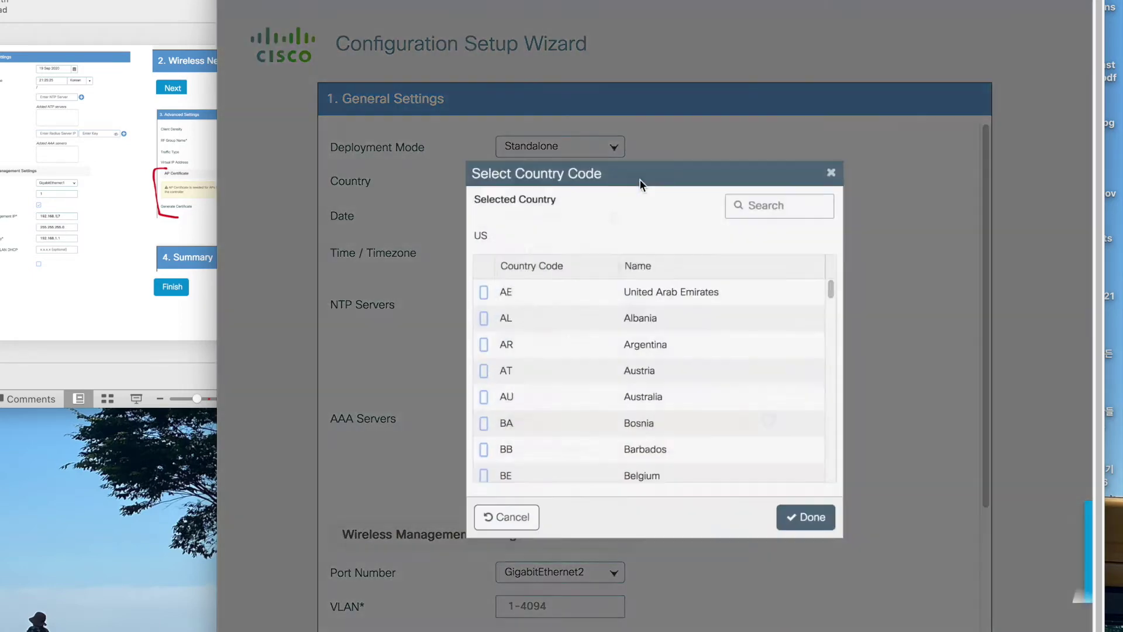
pyautogui.click(767, 199)
pyautogui.write('KE')
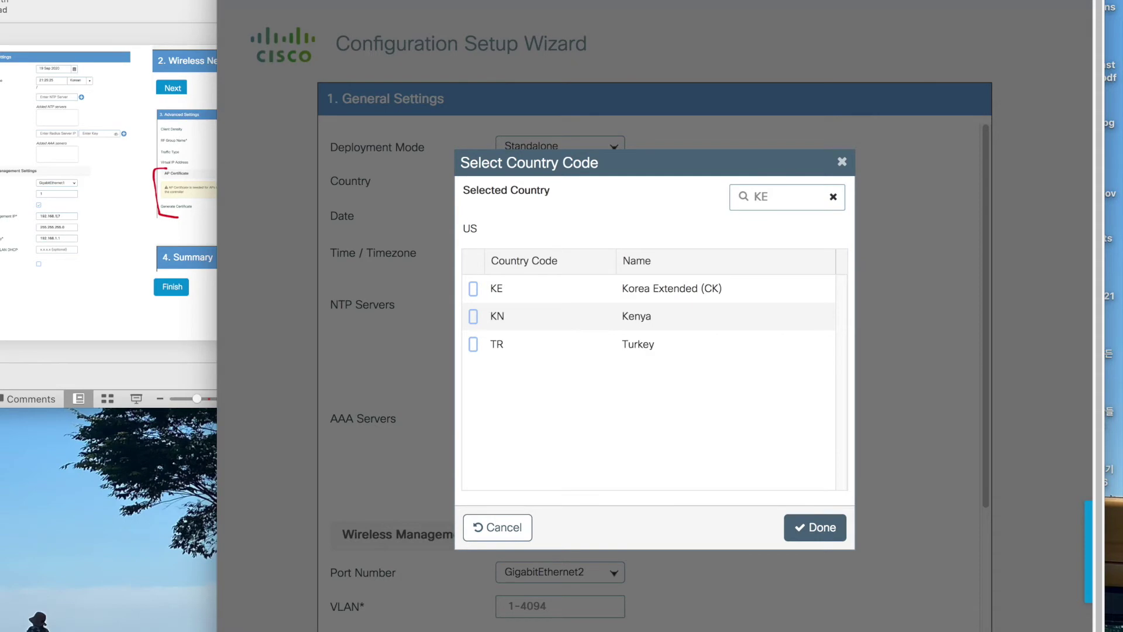
pyautogui.click(473, 293)
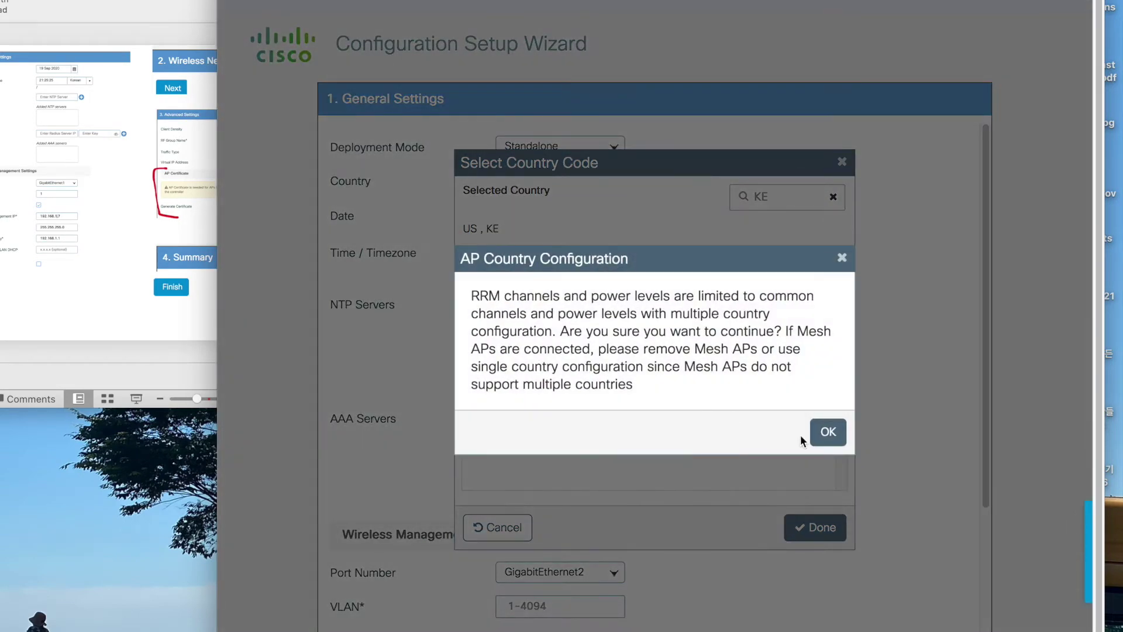
pyautogui.click(785, 411)
pyautogui.doubleClick(785, 191)
pyautogui.write('US')
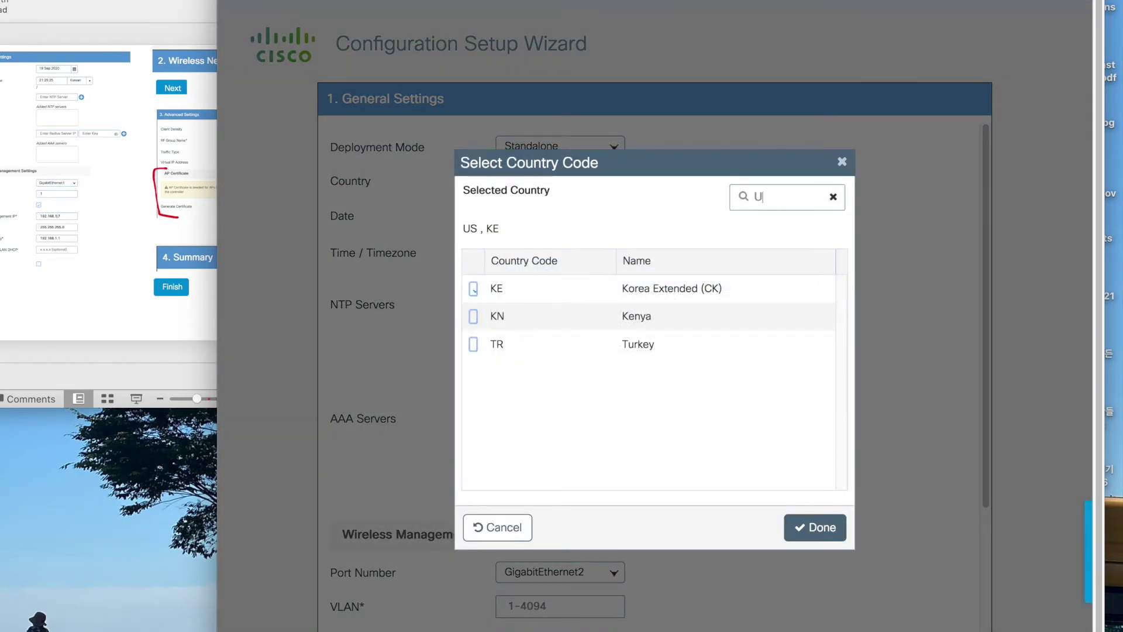
pyautogui.click(475, 430)
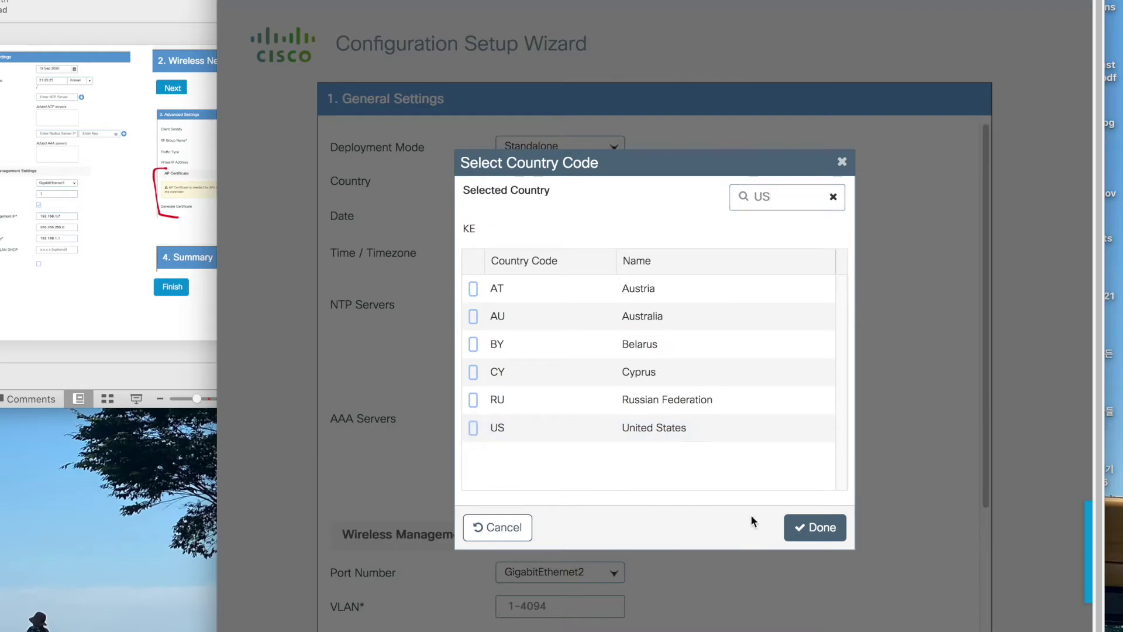
pyautogui.click(819, 527)
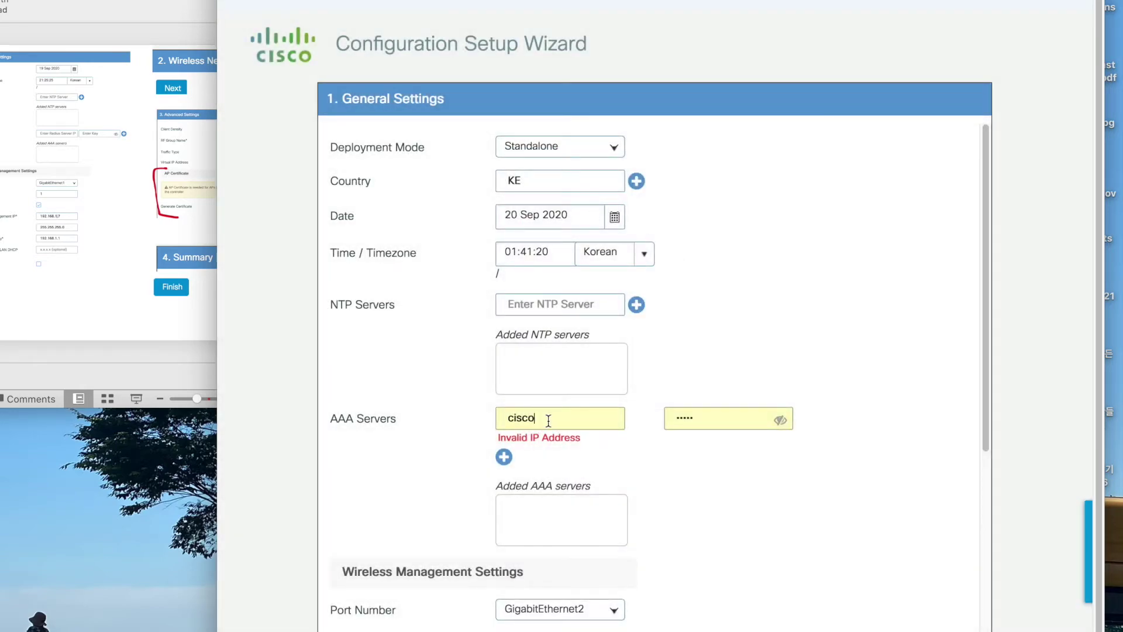
# - Clear the autofilled AAA server entry and its key
pyautogui.doubleClick(548, 420)
pyautogui.press('BackSpace')
pyautogui.doubleClick(708, 416)
pyautogui.press('BackSpace')
pyautogui.click(715, 497)
pyautogui.scroll(-5, 711, 515)
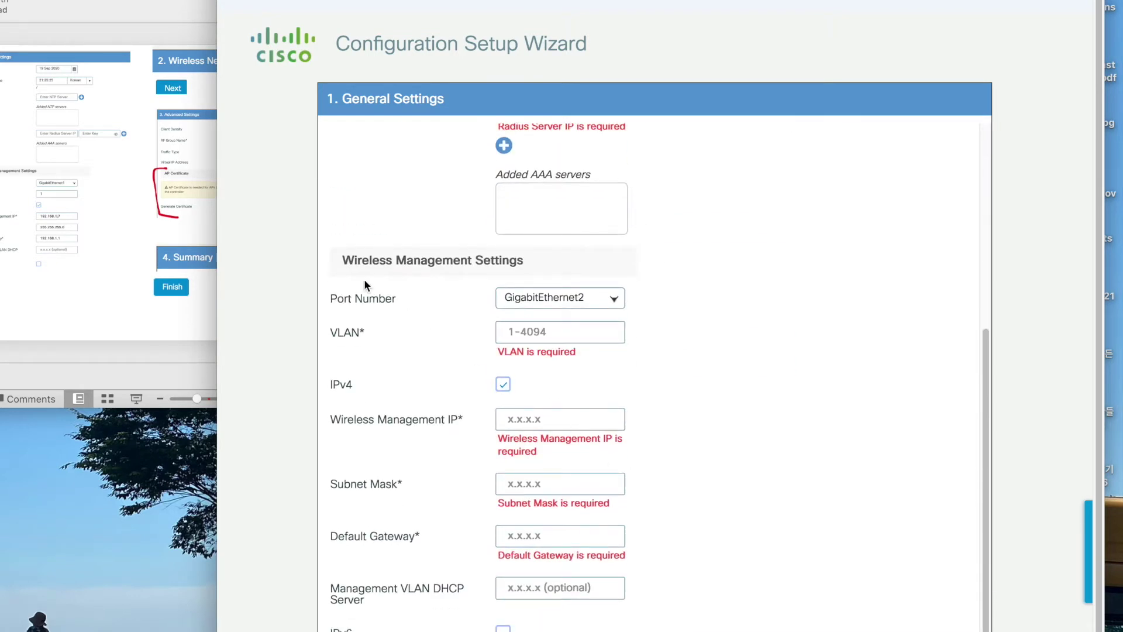
# - Enter management VLAN 1, IP 192.168.1.7, mask 255.255.255.0, gateway 192.168.1.1, and continue
pyautogui.click(520, 334)
pyautogui.write('1')
pyautogui.click(563, 420)
pyautogui.write('192.168.1.7')
pyautogui.press('Tab')
pyautogui.write('255.255.255.0')
pyautogui.press('Tab')
pyautogui.write('192')
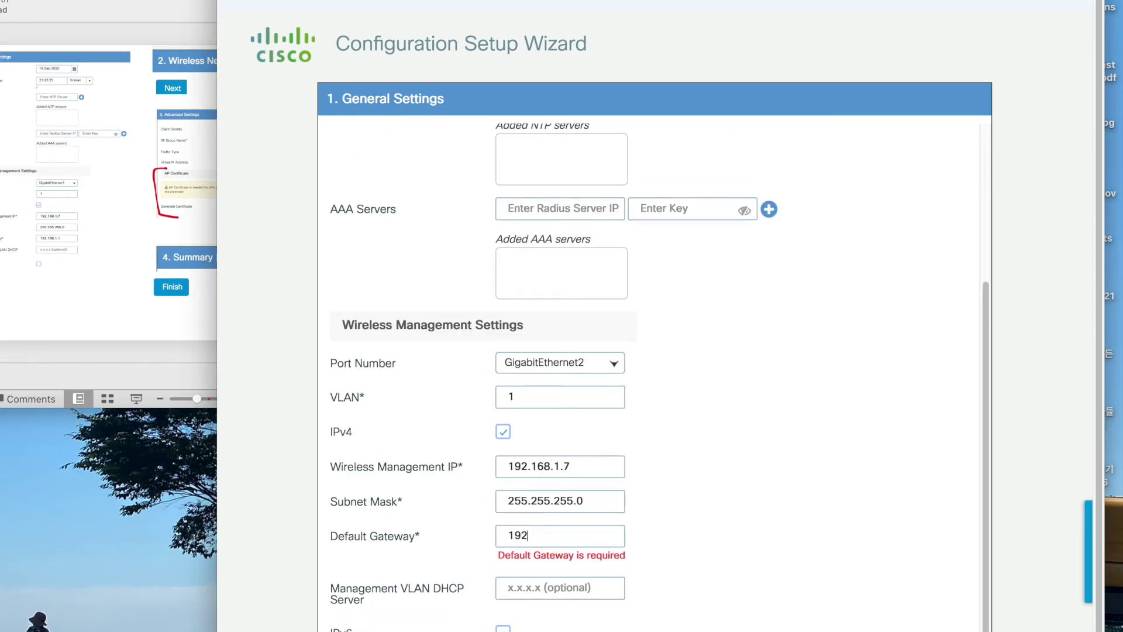
pyautogui.write('.168.1.1')
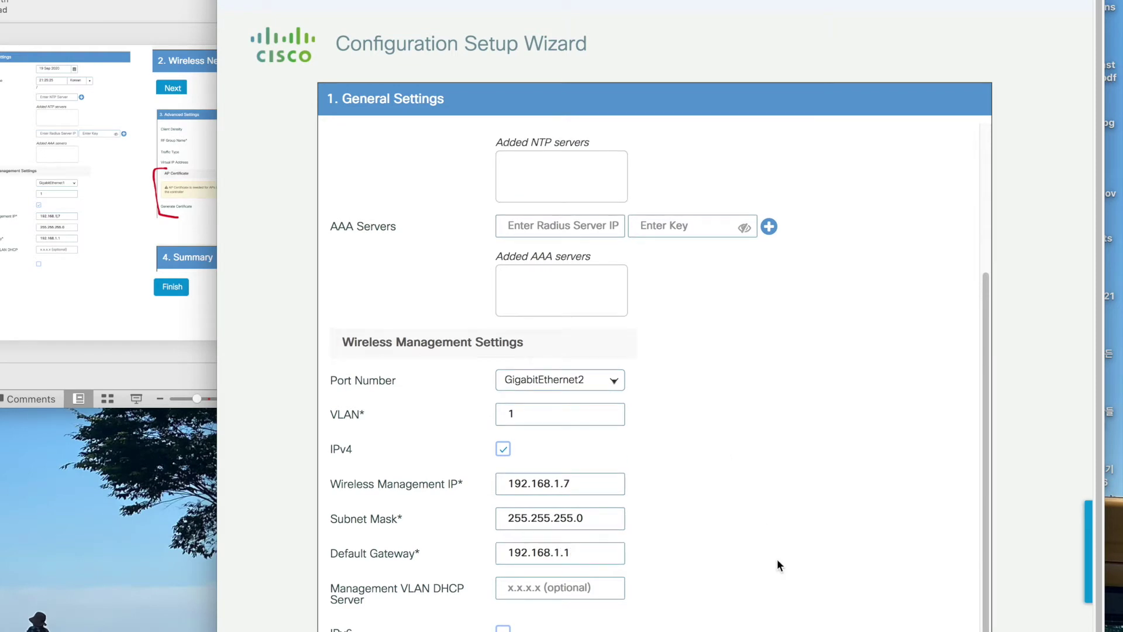
pyautogui.scroll(-1, 726, 454)
pyautogui.click(812, 537)
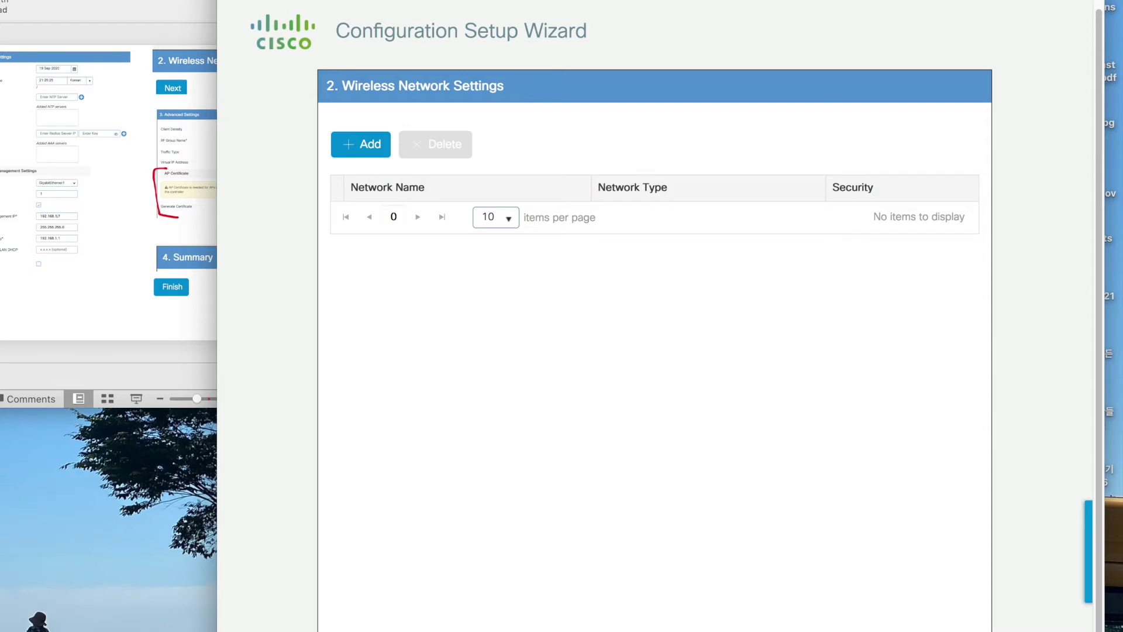
# - Skip wireless networks, set Generate Certificate to NO, and confirm applying the wizard
pyautogui.click(753, 518)
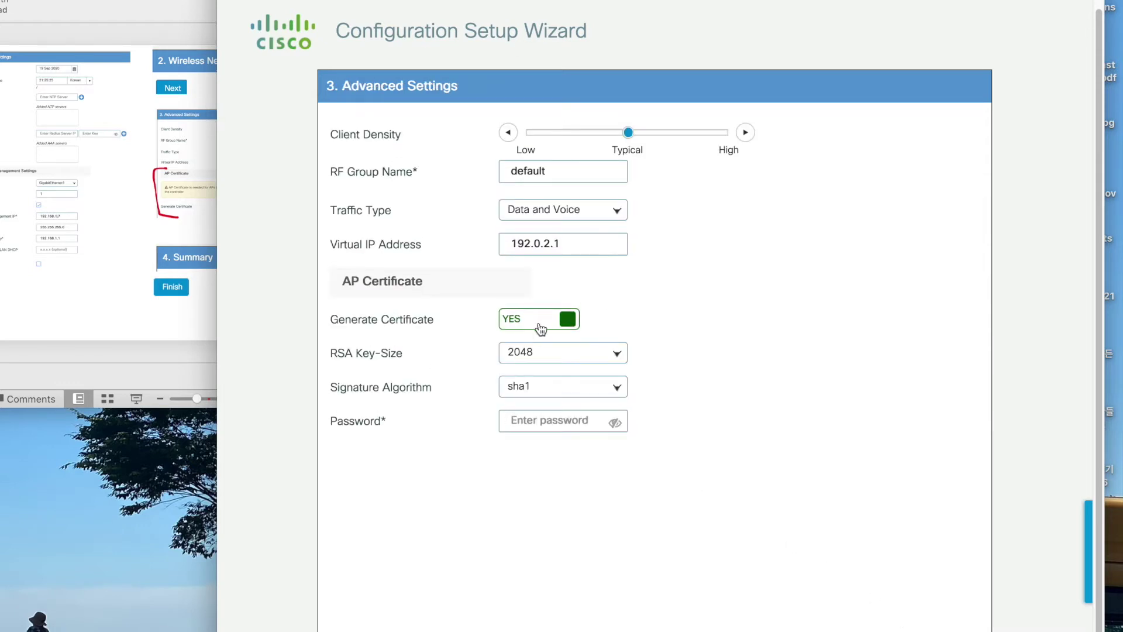
pyautogui.click(565, 319)
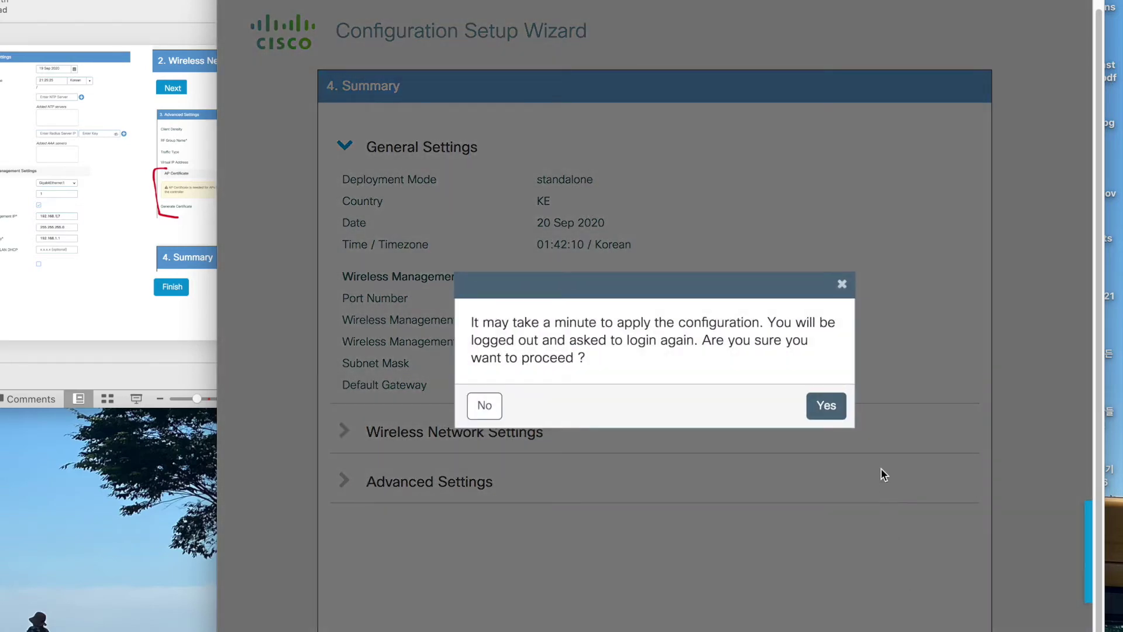
pyautogui.click(824, 401)
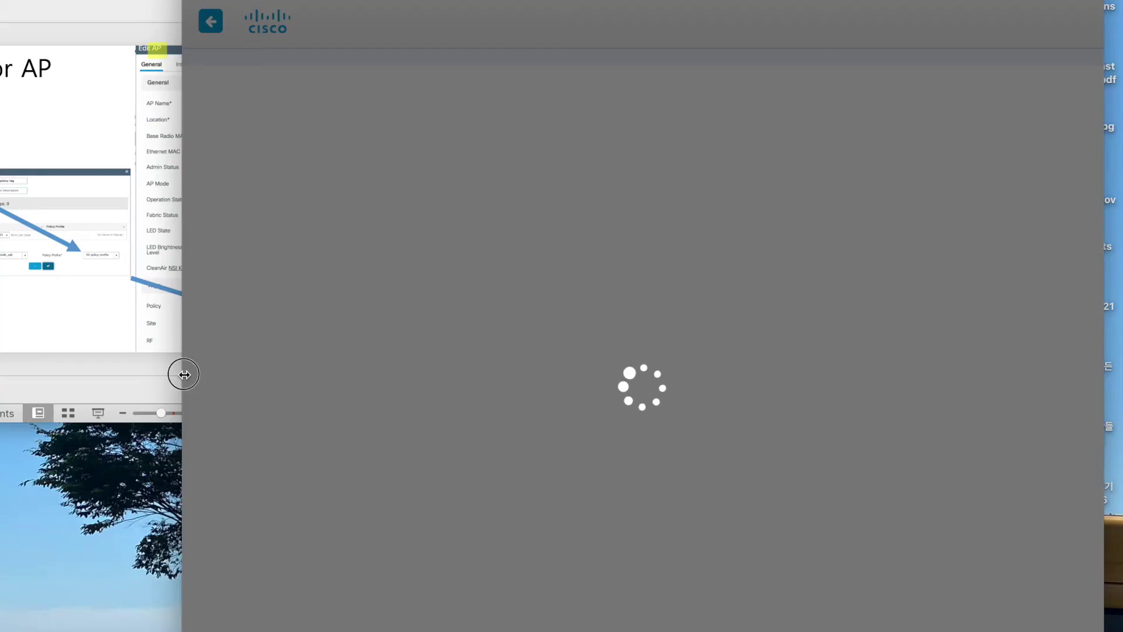
# - Nudge the controller window edge and advance to the next slide
pyautogui.moveTo(178, 372); pyautogui.dragTo(174, 372)
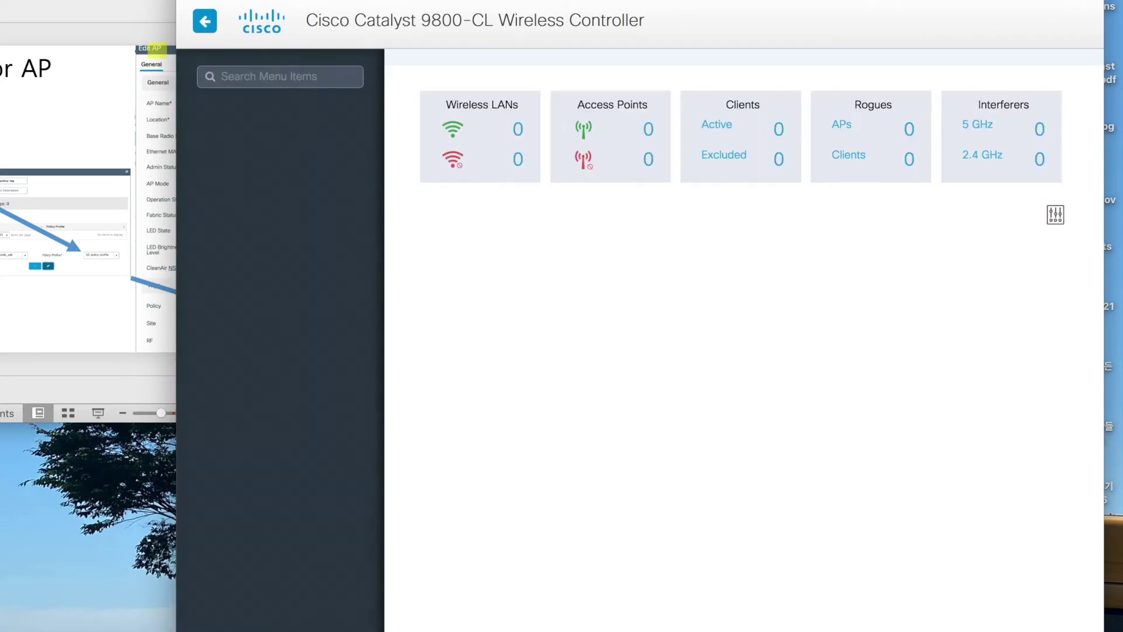
pyautogui.press('super+Tab')
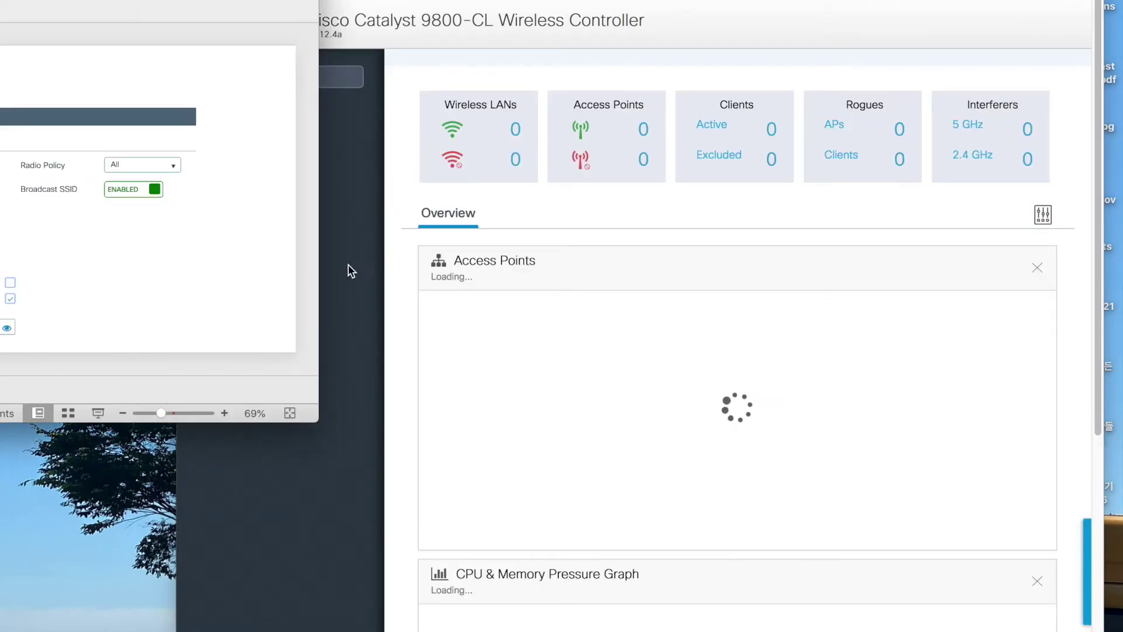
# - Bring the dashboard forward and view the Monitoring, Configuration and Administration menus
pyautogui.click(401, 212)
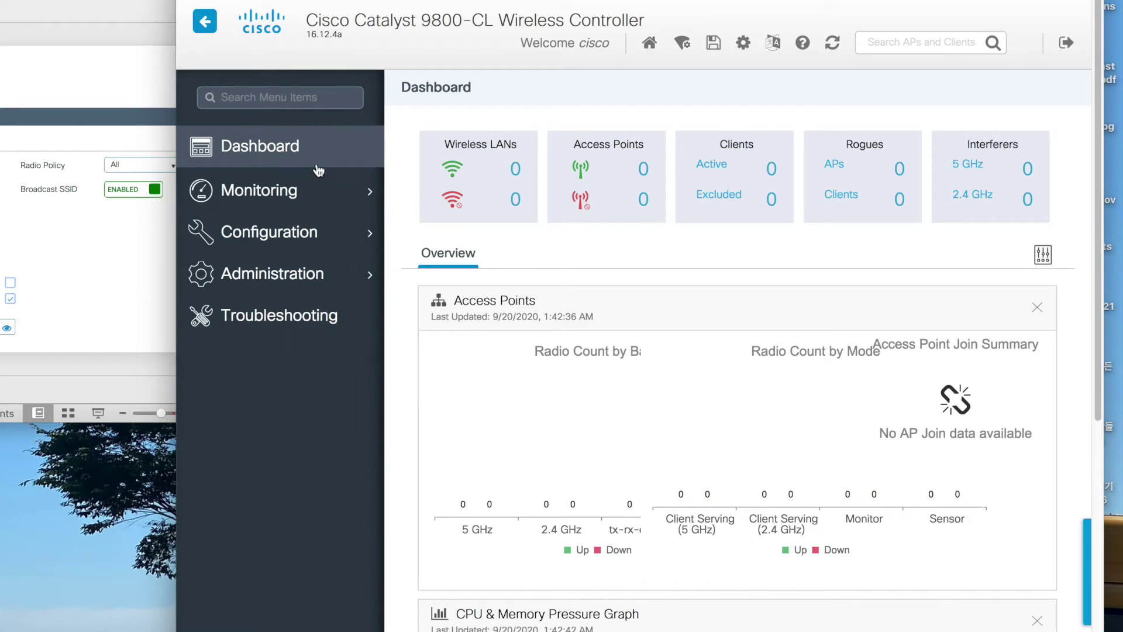
pyautogui.click(293, 202)
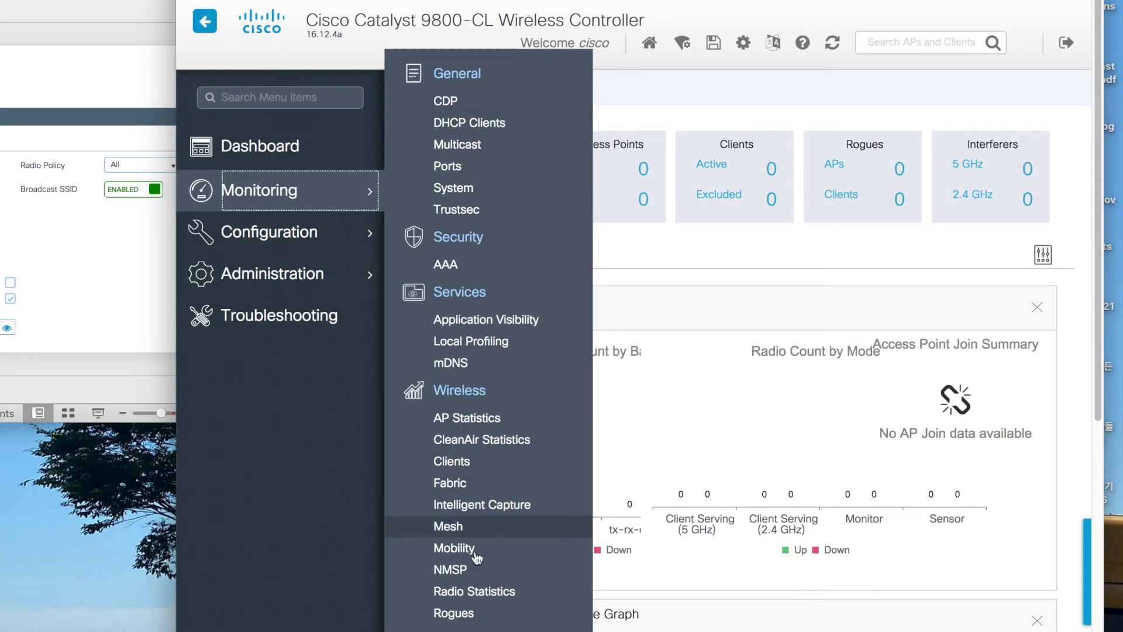
pyautogui.click(317, 239)
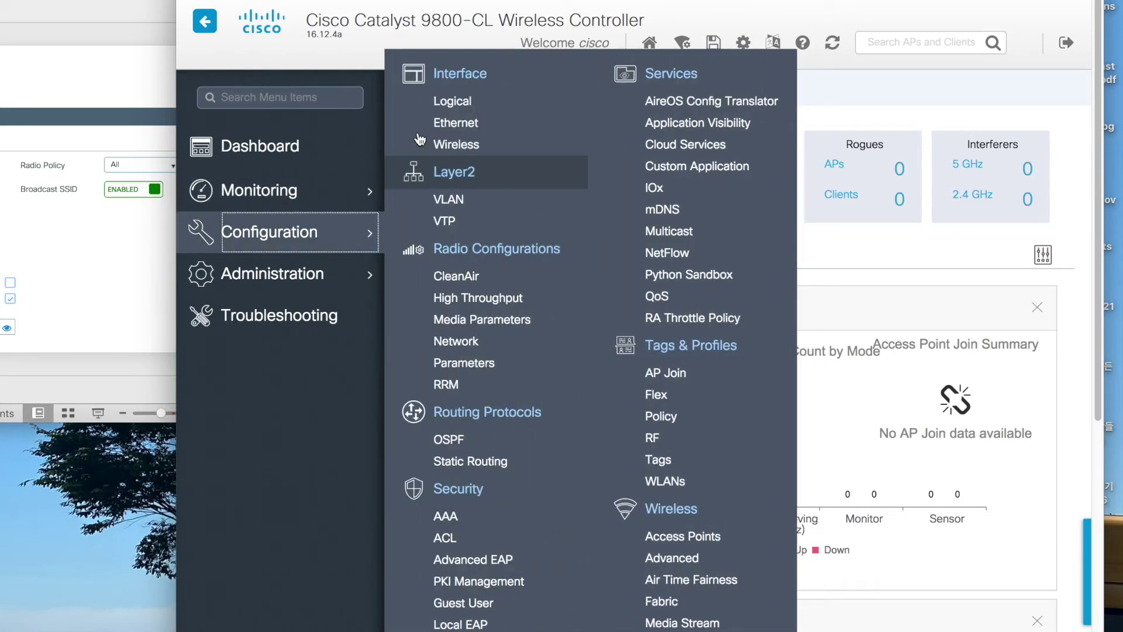
pyautogui.moveTo(360, 274)
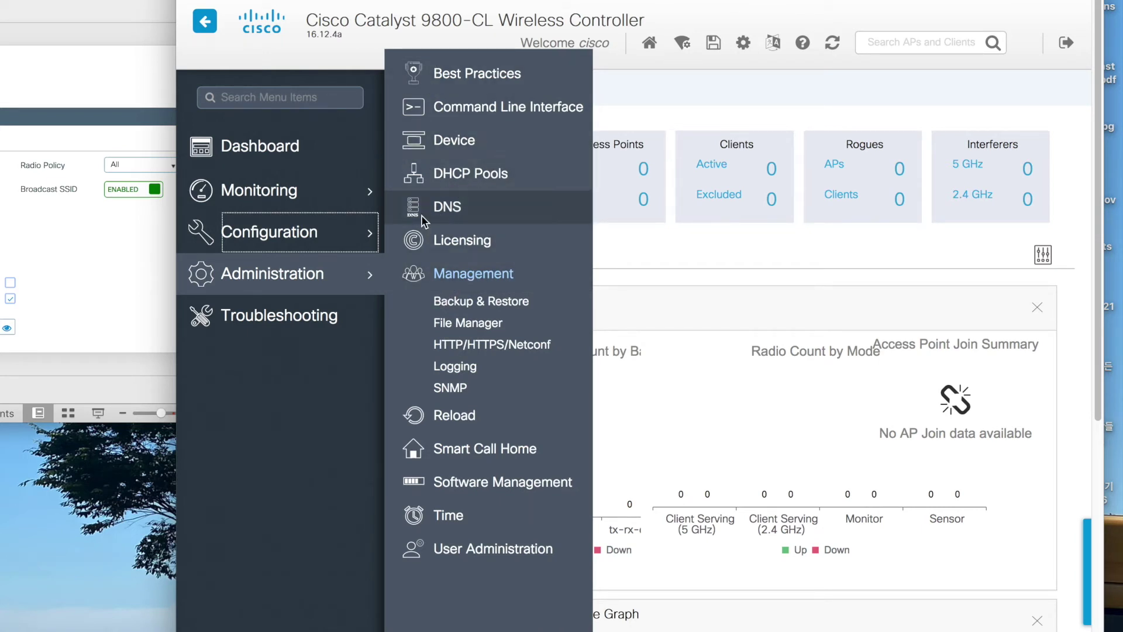
pyautogui.moveTo(349, 251)
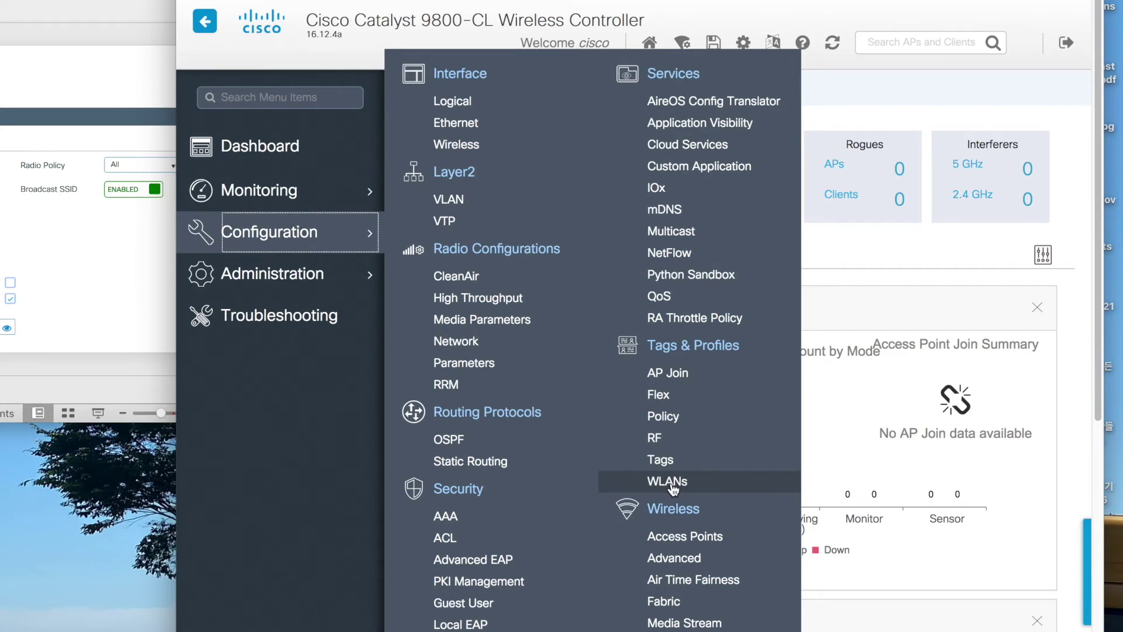
# - Start a new WLAN named yame with its status enabled
pyautogui.click(674, 486)
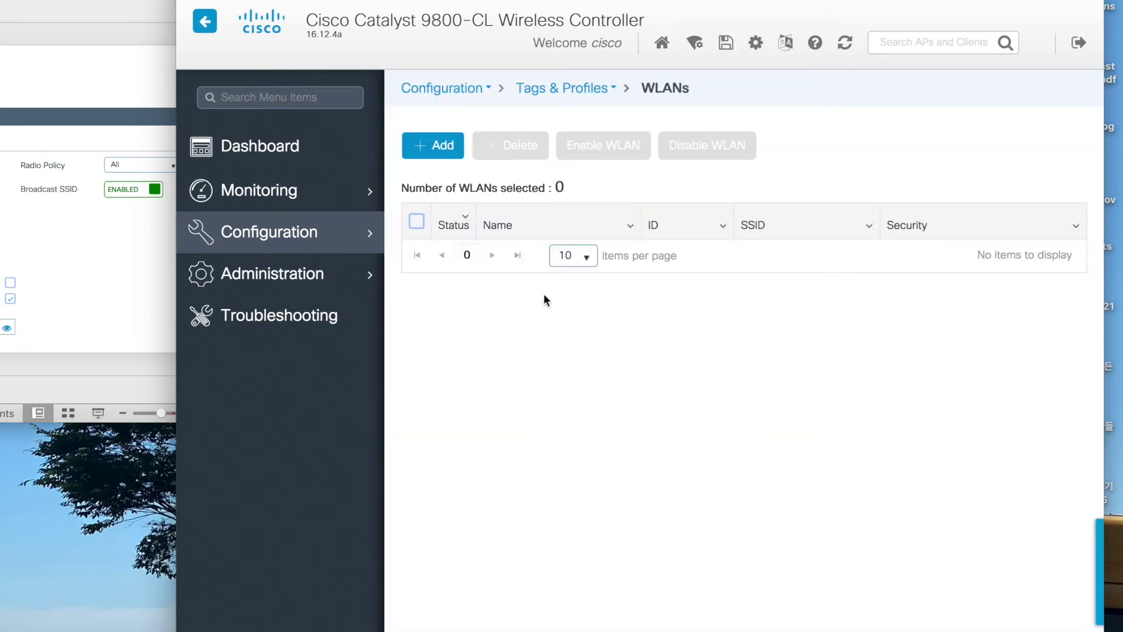
pyautogui.click(443, 156)
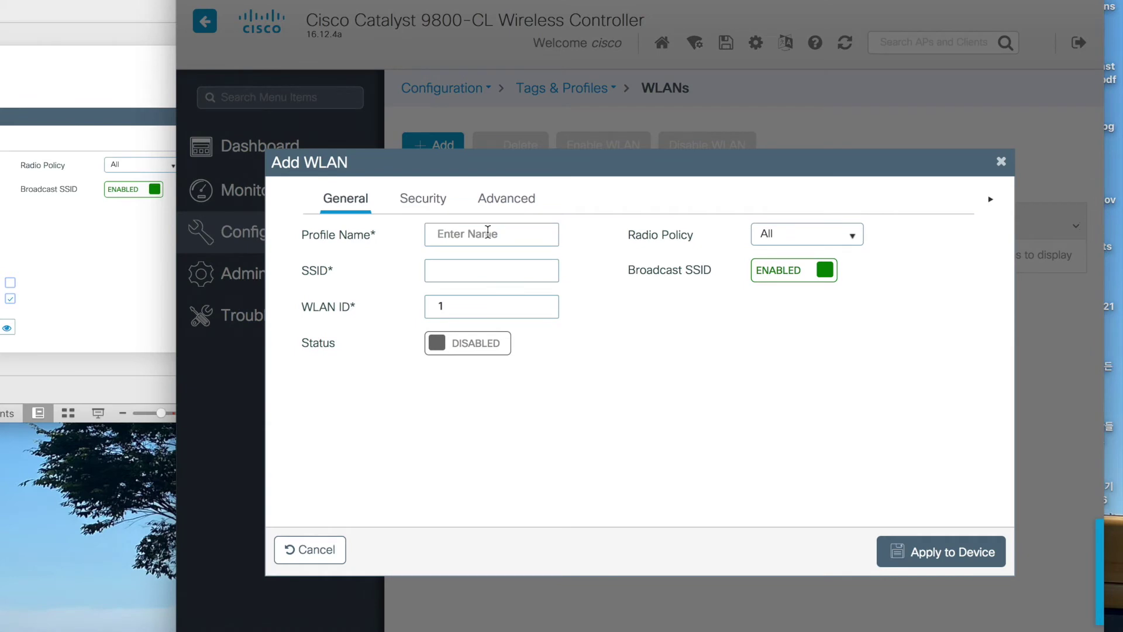
pyautogui.write('yanme')
pyautogui.click(478, 350)
pyautogui.click(433, 202)
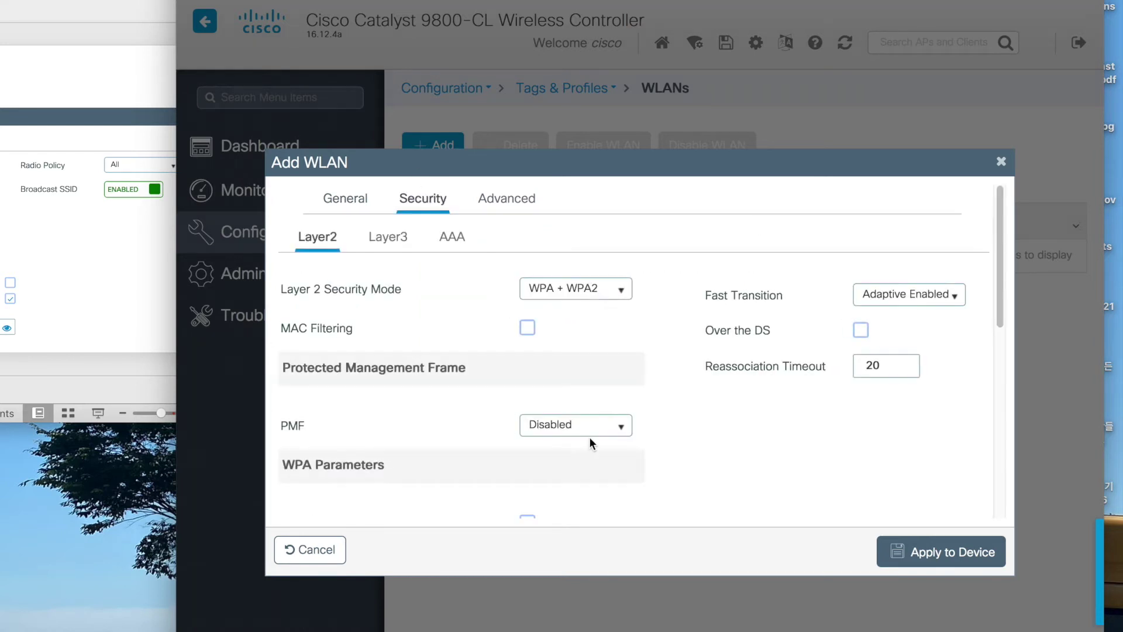
pyautogui.scroll(-1, 588, 437)
pyautogui.scroll(-6, 588, 436)
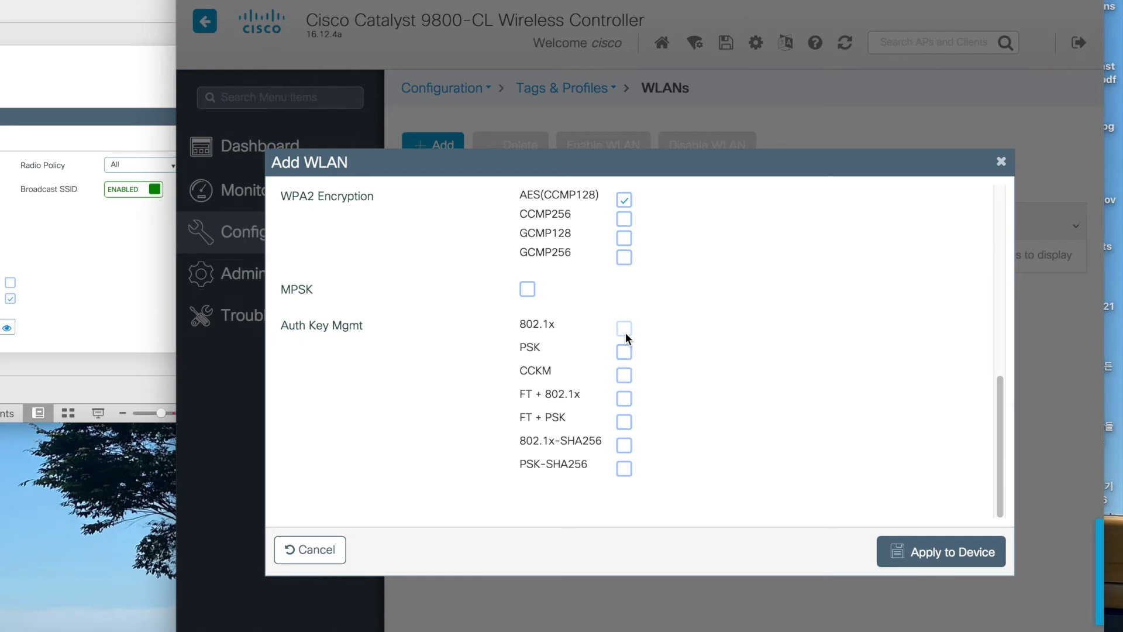
# - Secure the yame WLAN with a WPA2 PSK pre-shared key and apply it to the device
pyautogui.click(624, 350)
pyautogui.scroll(-4, 621, 492)
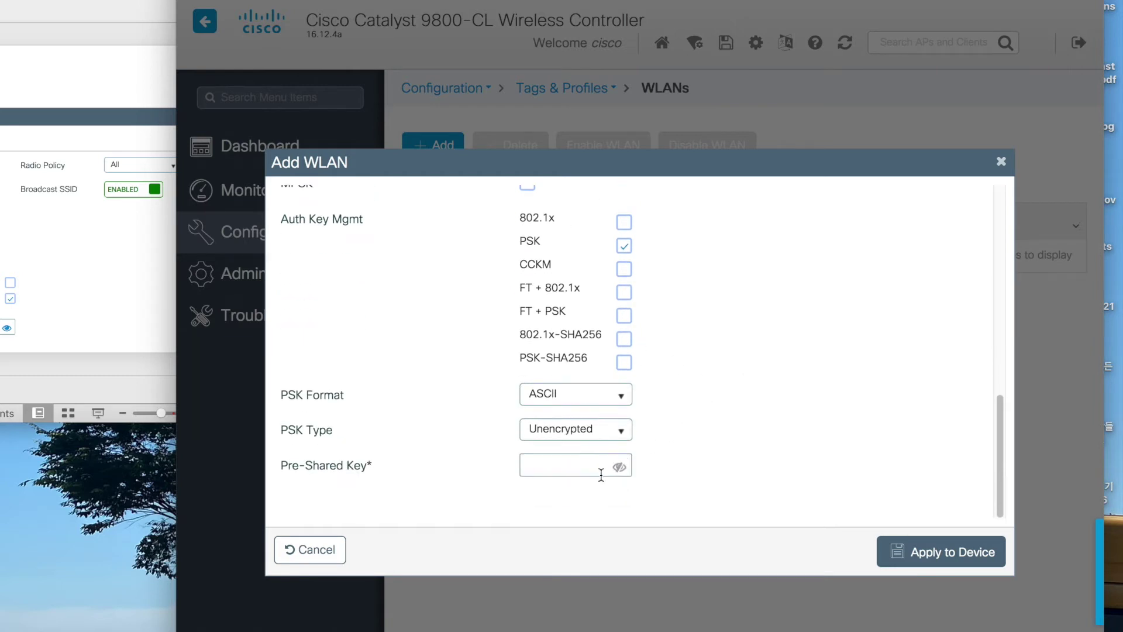
pyautogui.click(592, 467)
pyautogui.write('cisc')
pyautogui.click(623, 468)
pyautogui.click(918, 547)
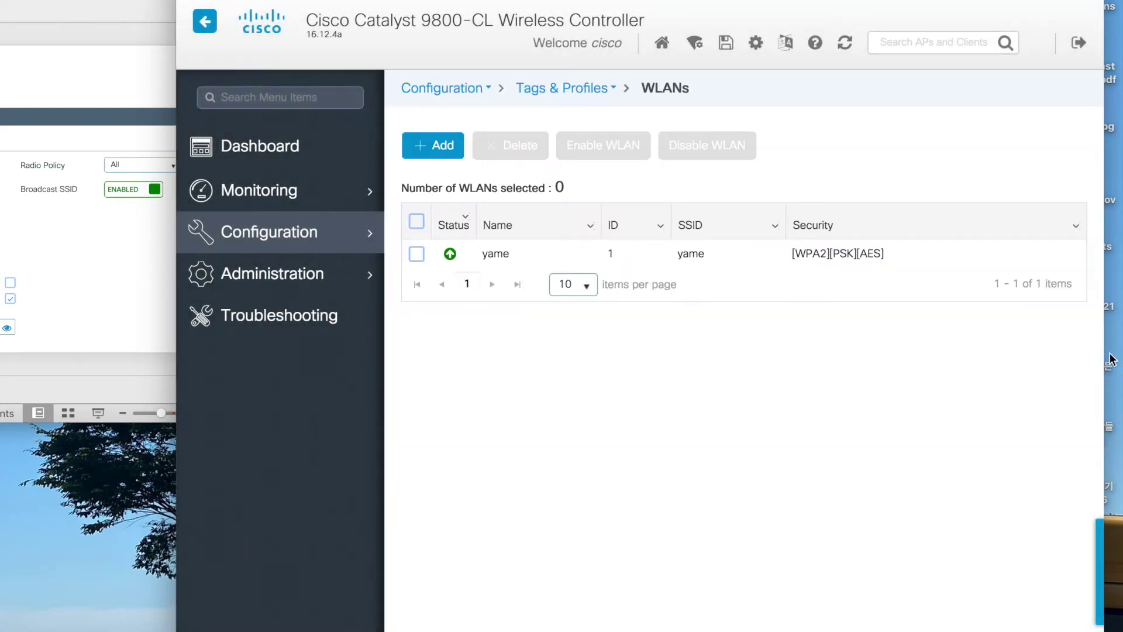
# - Widen the controller window and bring up the DHCP settings reference screenshot
pyautogui.moveTo(1107, 355); pyautogui.dragTo(1120, 354)
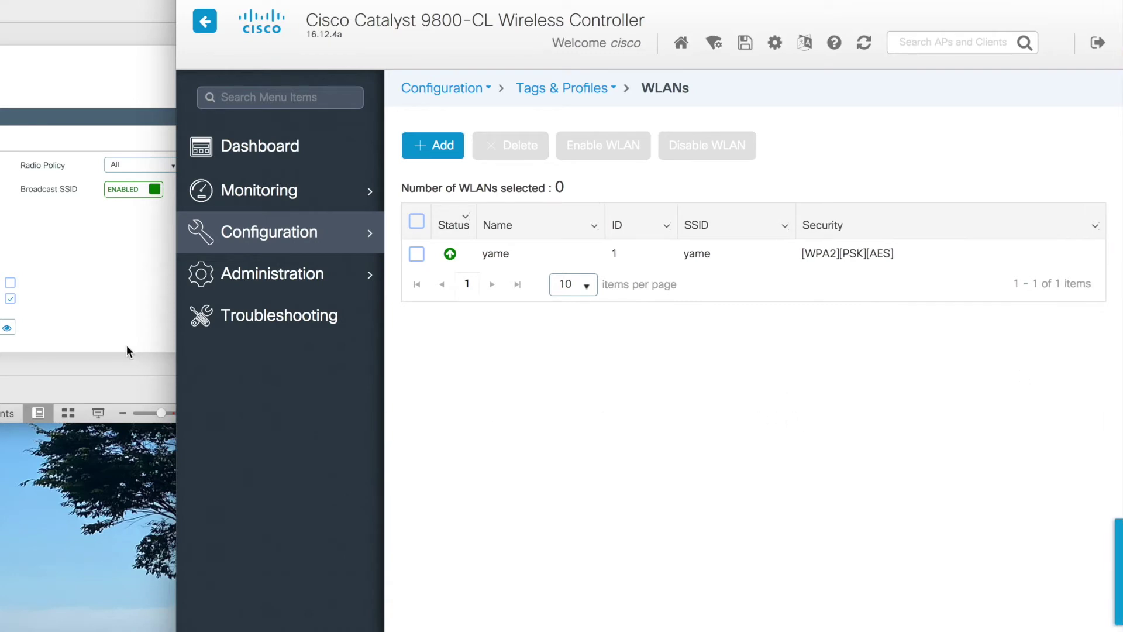
pyautogui.click(126, 350)
pyautogui.press('pagedown')
# - Go to Administration > DHCP Pools and start a new pool
pyautogui.click(560, 455)
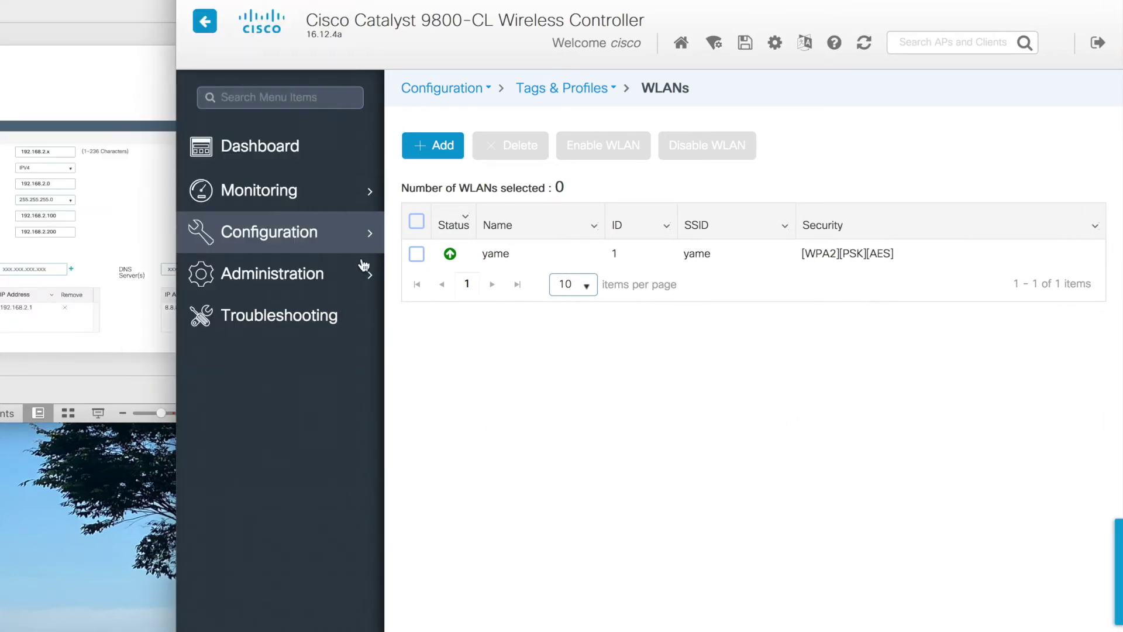
pyautogui.click(345, 278)
pyautogui.click(465, 186)
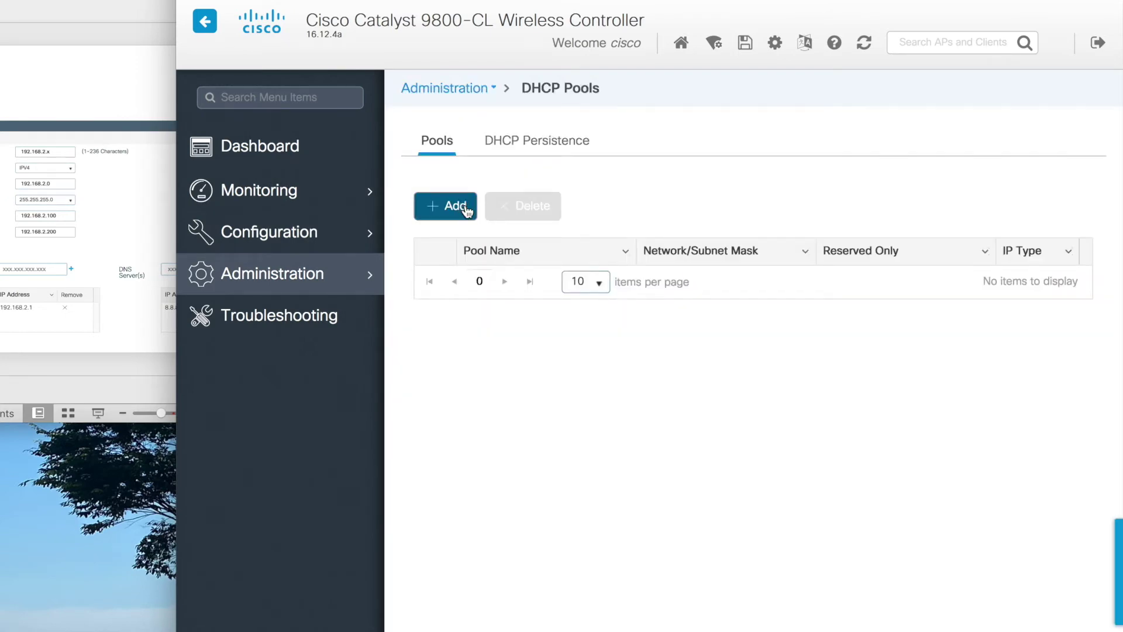
pyautogui.click(455, 206)
# - Enter pool 1921682 for 192.168.2.0/255.255.255.0, leasing 192.168.2.100–199
pyautogui.click(480, 188)
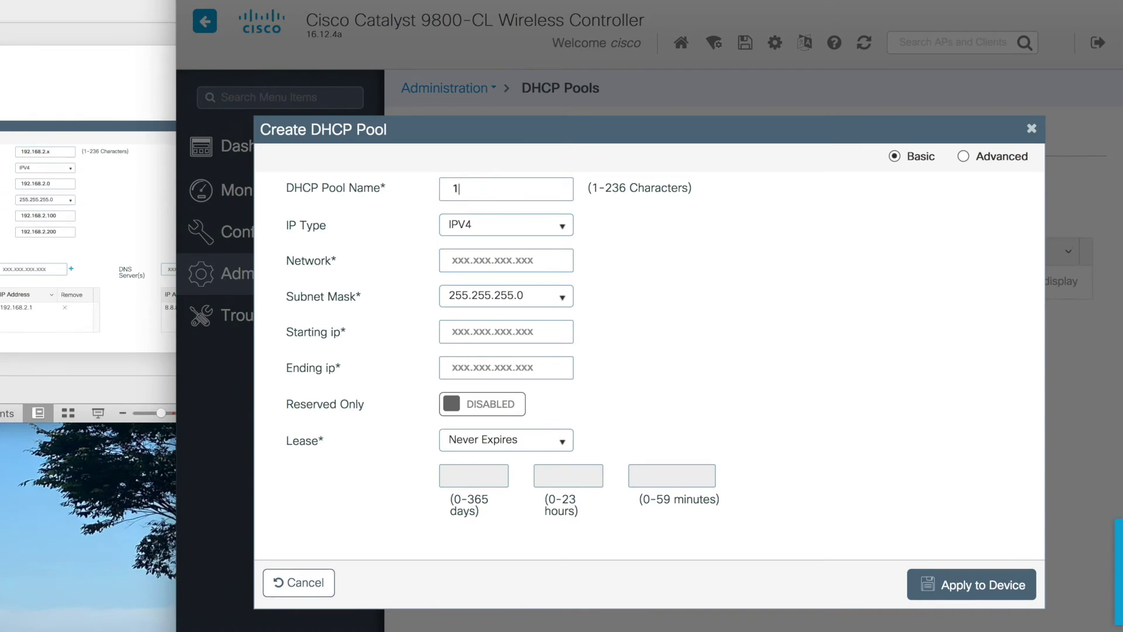
pyautogui.press('Tab')
pyautogui.press('Tab')
pyautogui.write('192.1')
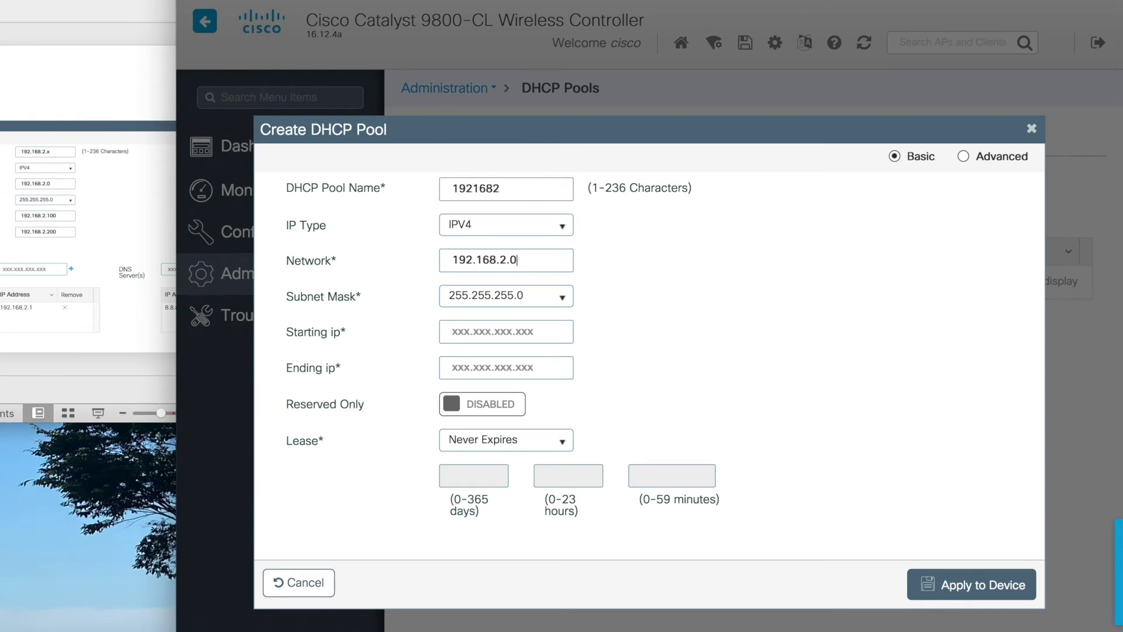
pyautogui.press('Tab')
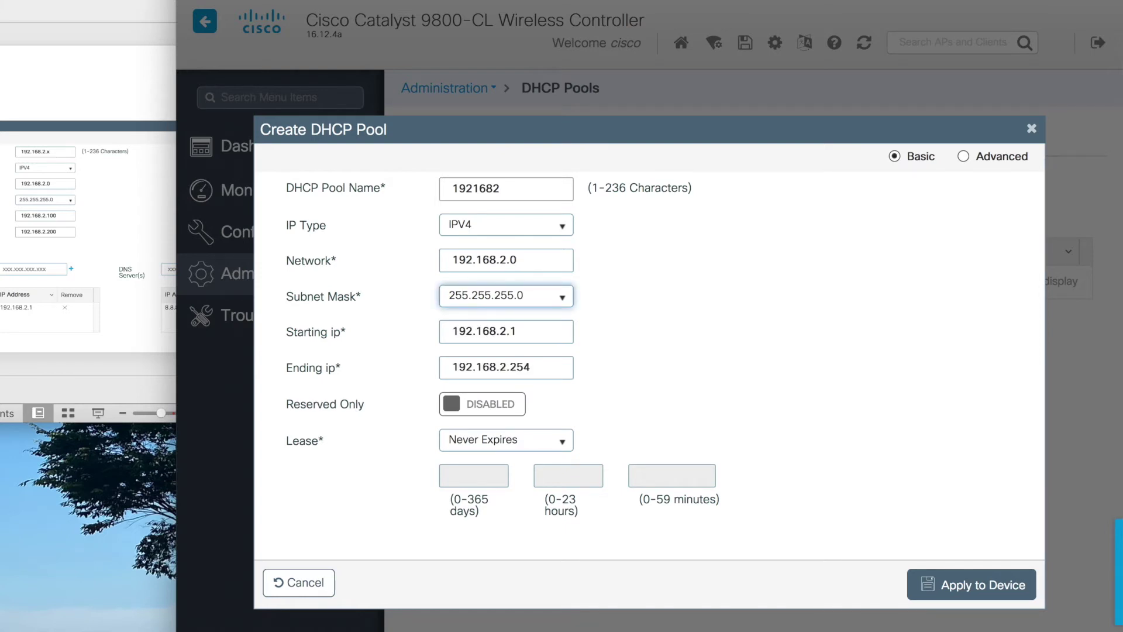
pyautogui.press('Tab')
pyautogui.press('Right')
pyautogui.press('Tab')
pyautogui.press('Right')
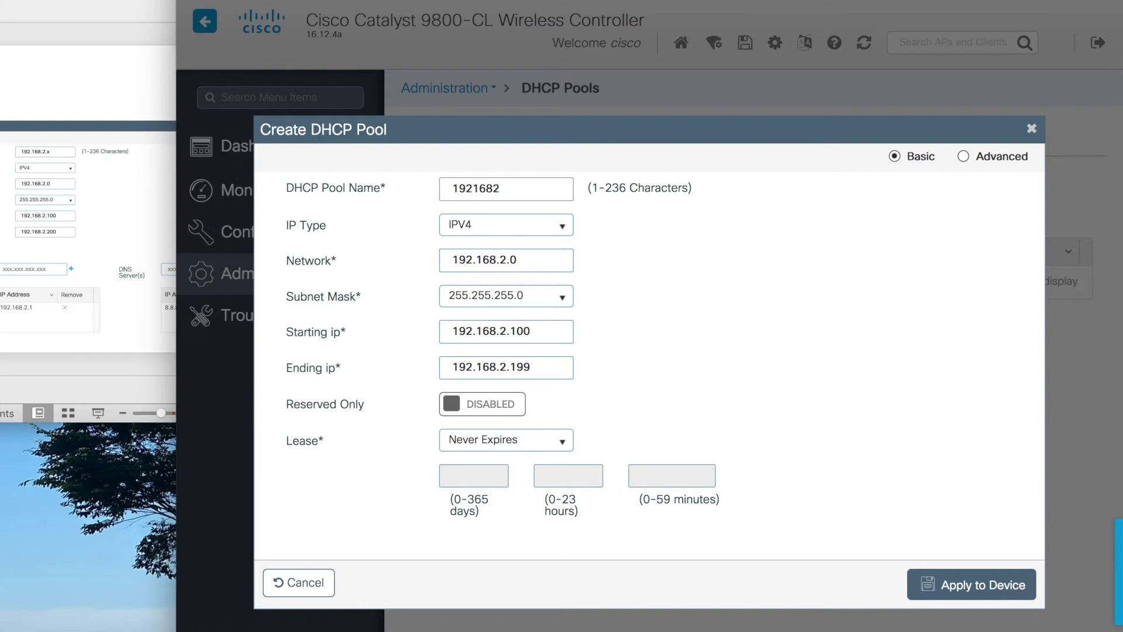
# - Add default router 192.168.2.1 and DNS 168.126.63.1, then create the pool
pyautogui.click(1003, 163)
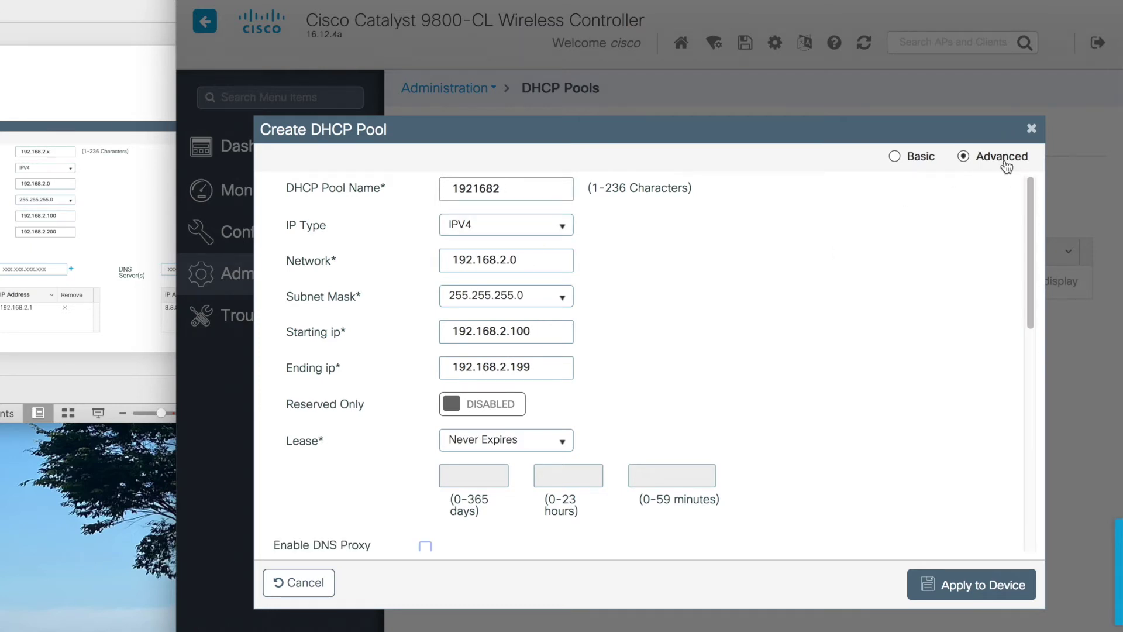
pyautogui.scroll(-10, 970, 205)
pyautogui.scroll(5, 802, 226)
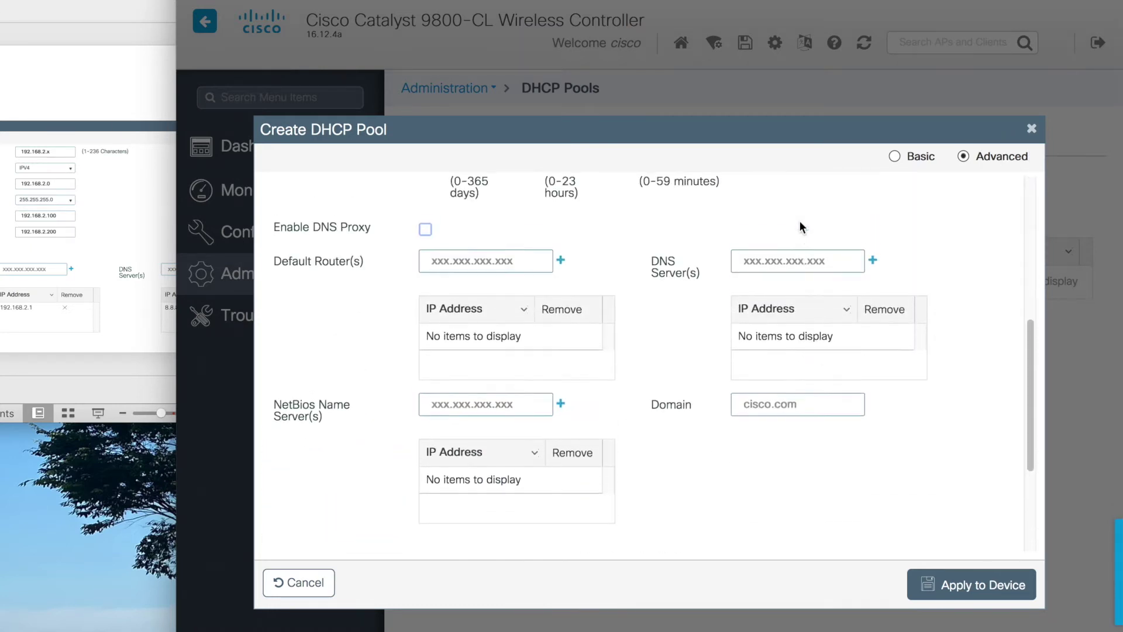
pyautogui.click(503, 261)
pyautogui.write('192.168.2.1')
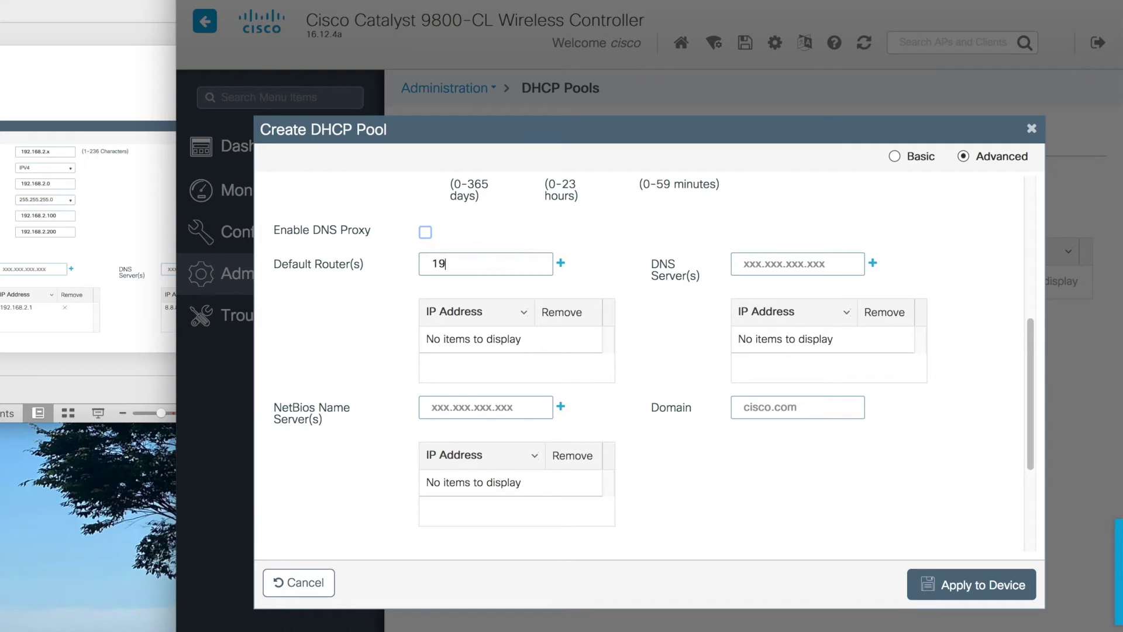
pyautogui.click(562, 264)
pyautogui.click(749, 263)
pyautogui.write('168.126.63.1')
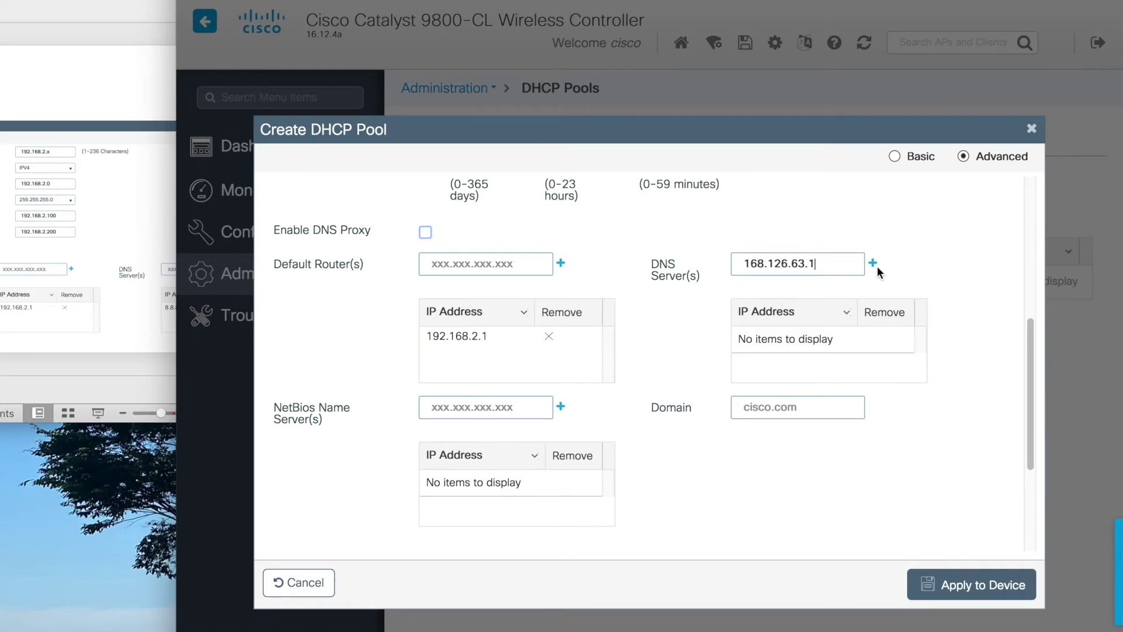
pyautogui.click(875, 265)
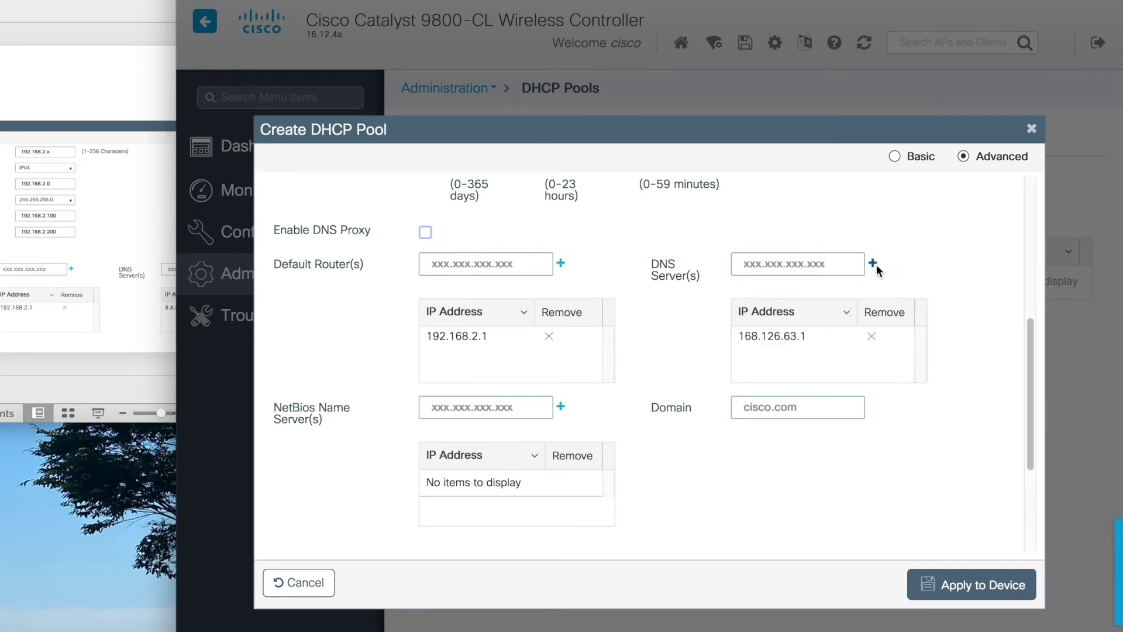
pyautogui.click(978, 570)
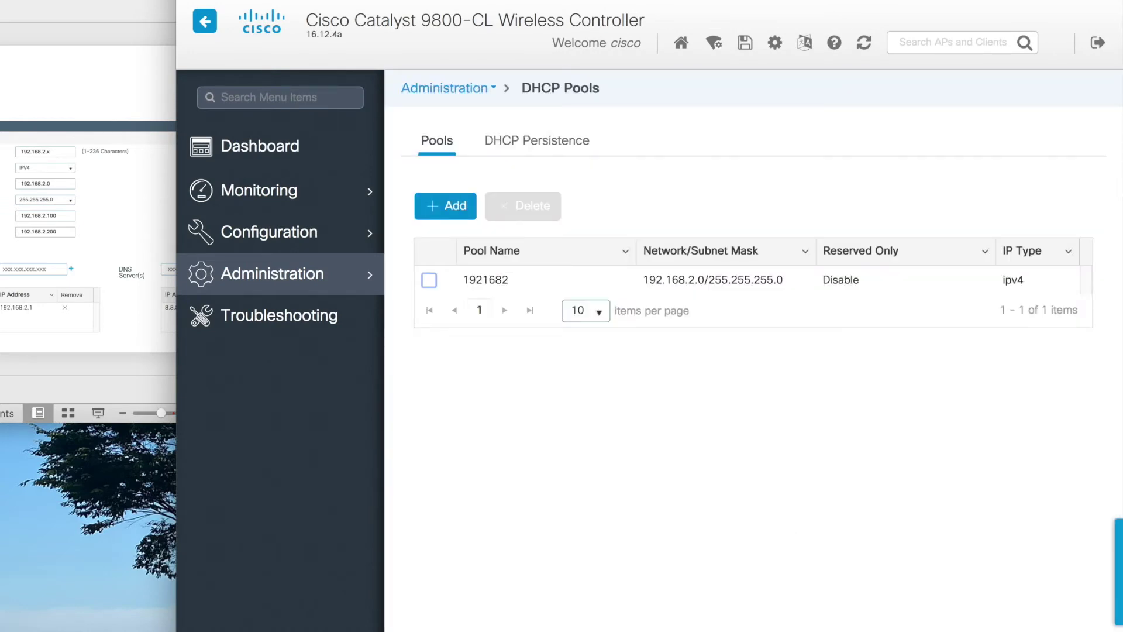
pyautogui.hotkey('alt', 'Tab')
pyautogui.scroll(-5, 146, 204)
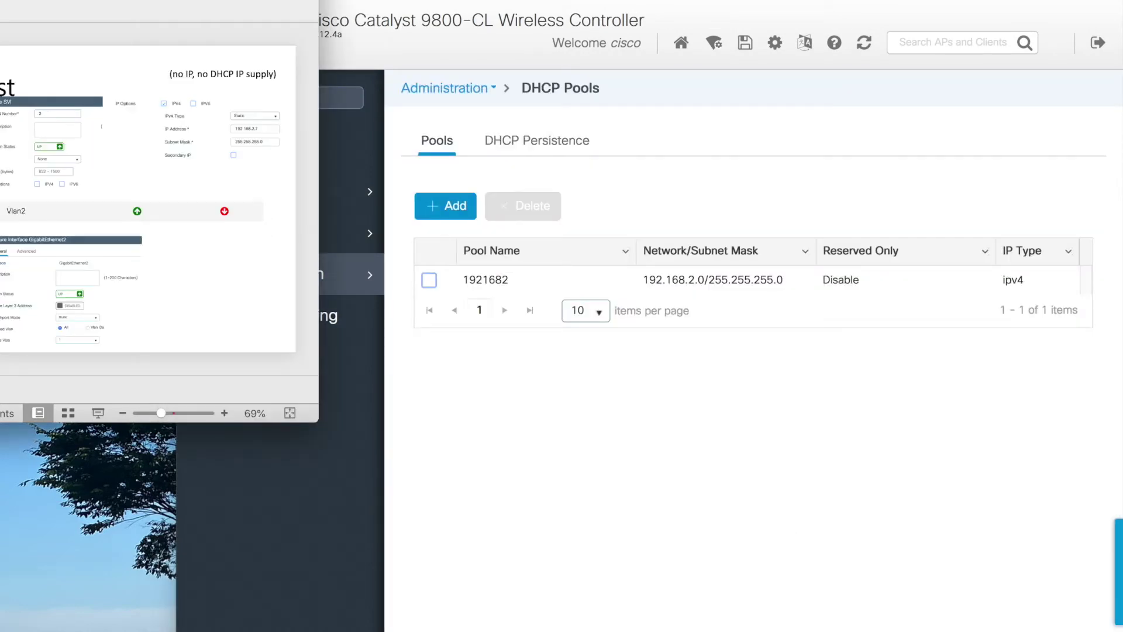
# - Start a new SVI under Configuration > VLAN with VLAN number 2
pyautogui.click(531, 484)
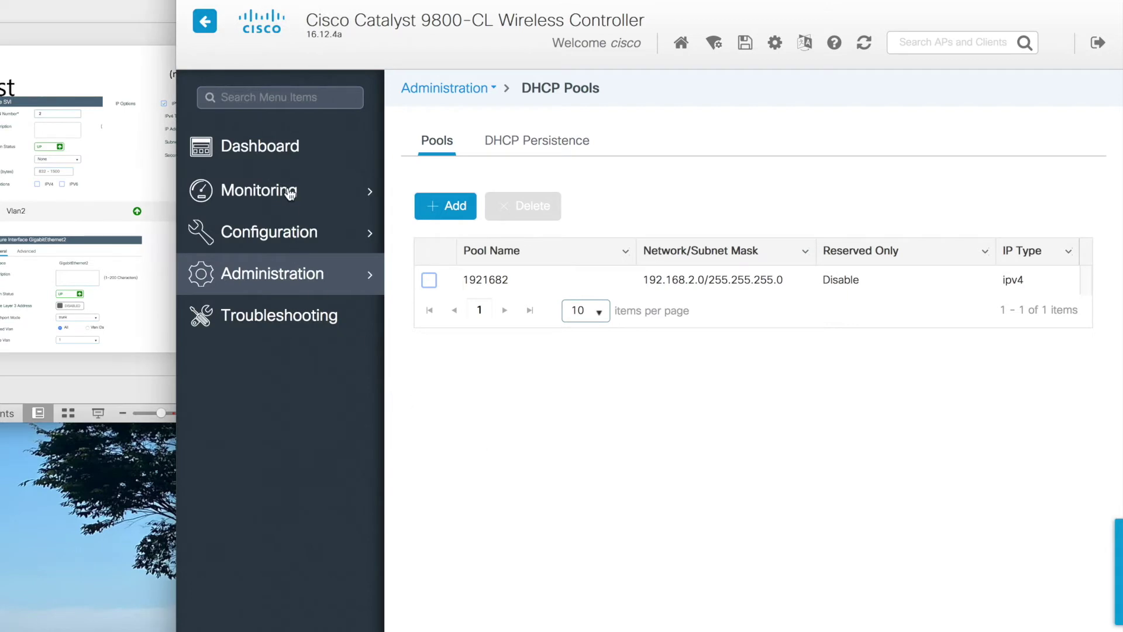
pyautogui.click(290, 193)
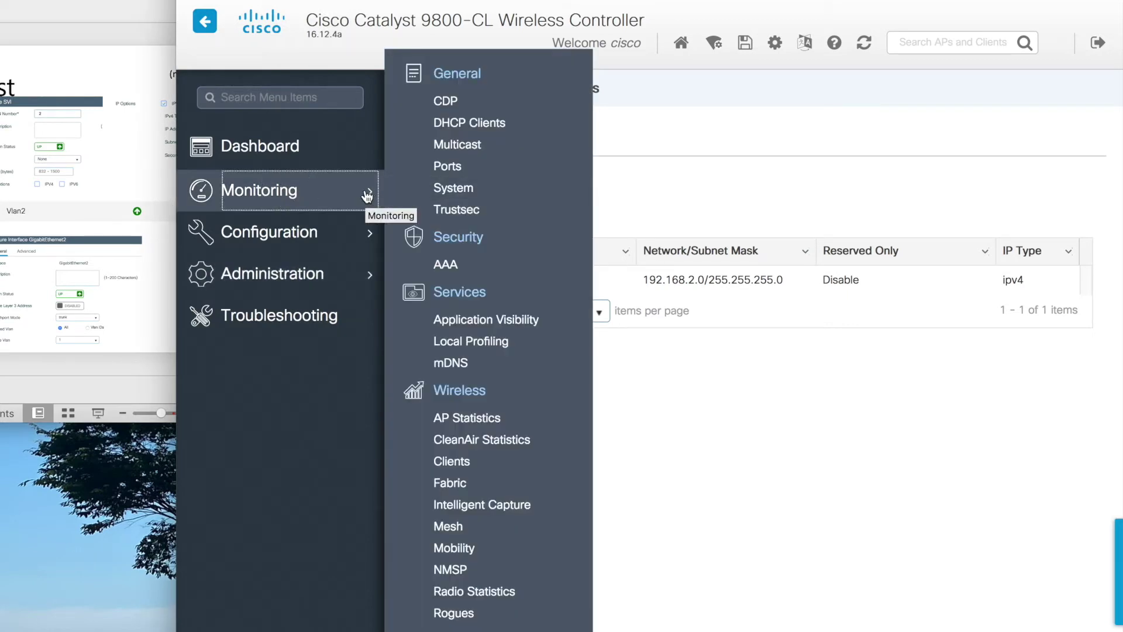
pyautogui.click(363, 234)
pyautogui.click(462, 202)
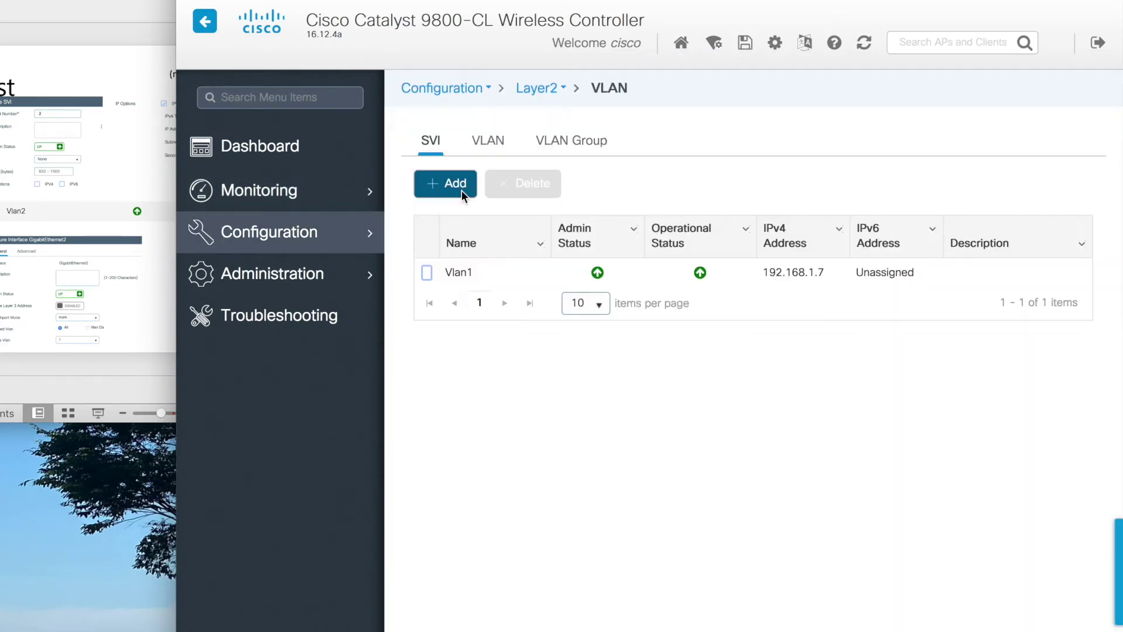
pyautogui.click(461, 190)
pyautogui.click(502, 196)
pyautogui.write('2')
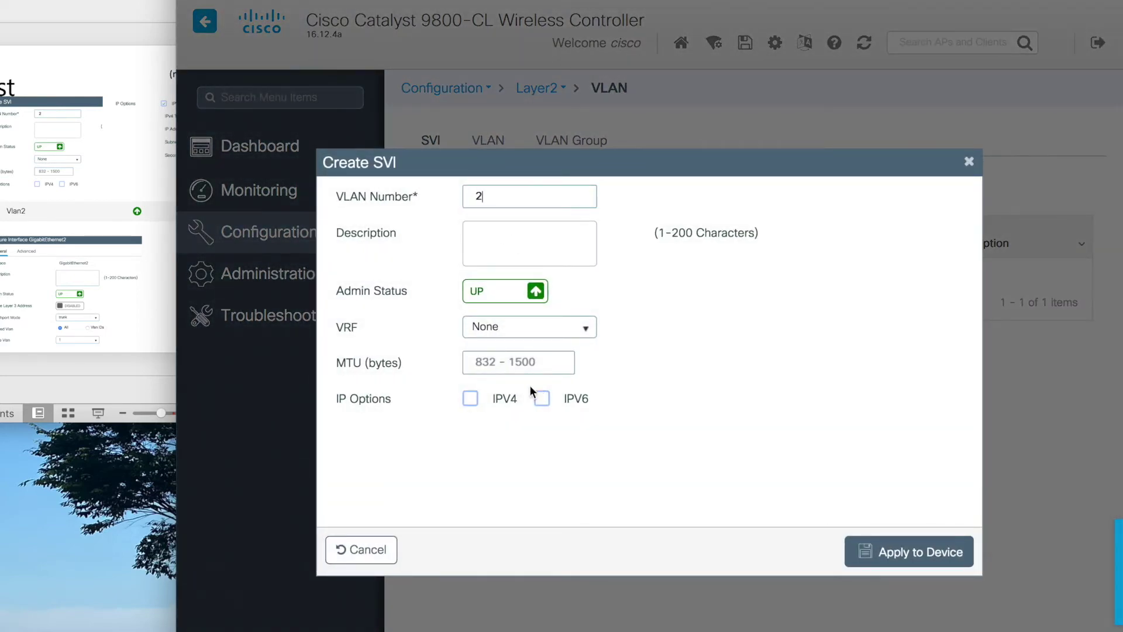
# - Give the SVI IPv4 address 192.168.2.7 with mask 255.255.255.0 and apply it
pyautogui.click(475, 403)
pyautogui.click(688, 463)
pyautogui.write('192.168.2.7')
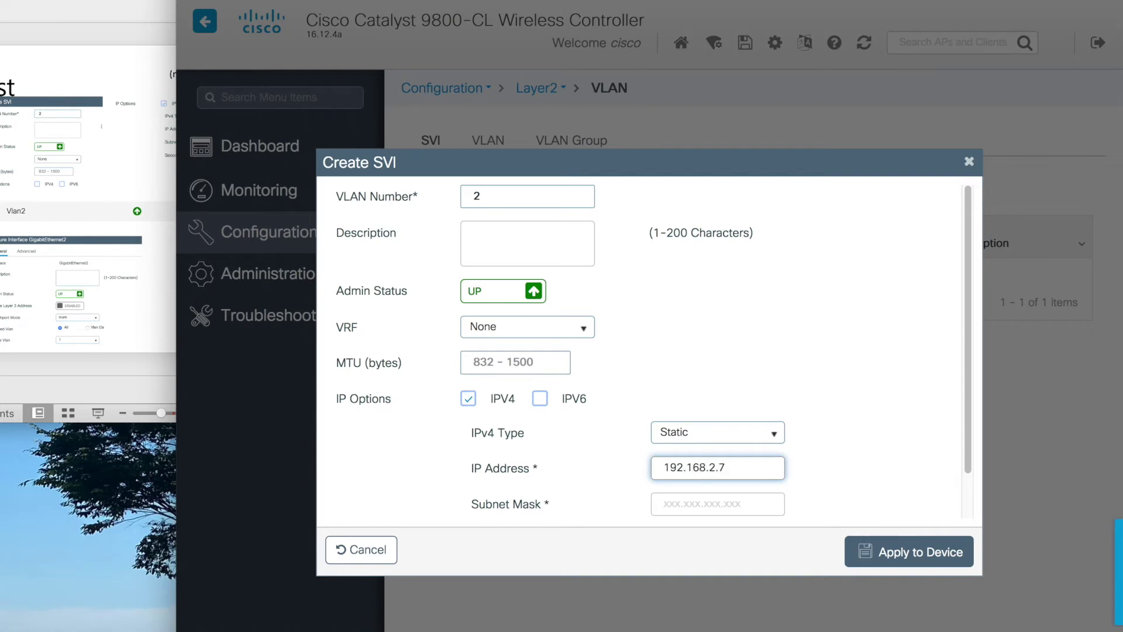
pyautogui.click(717, 503)
pyautogui.write('255.255.255.0')
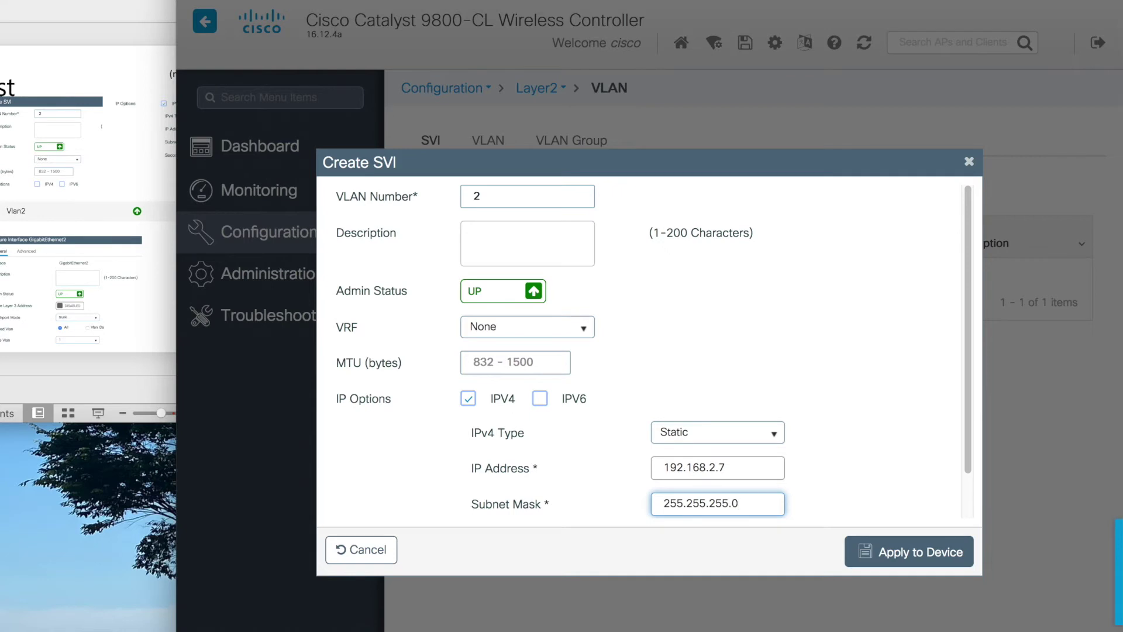
pyautogui.scroll(-1, 692, 460)
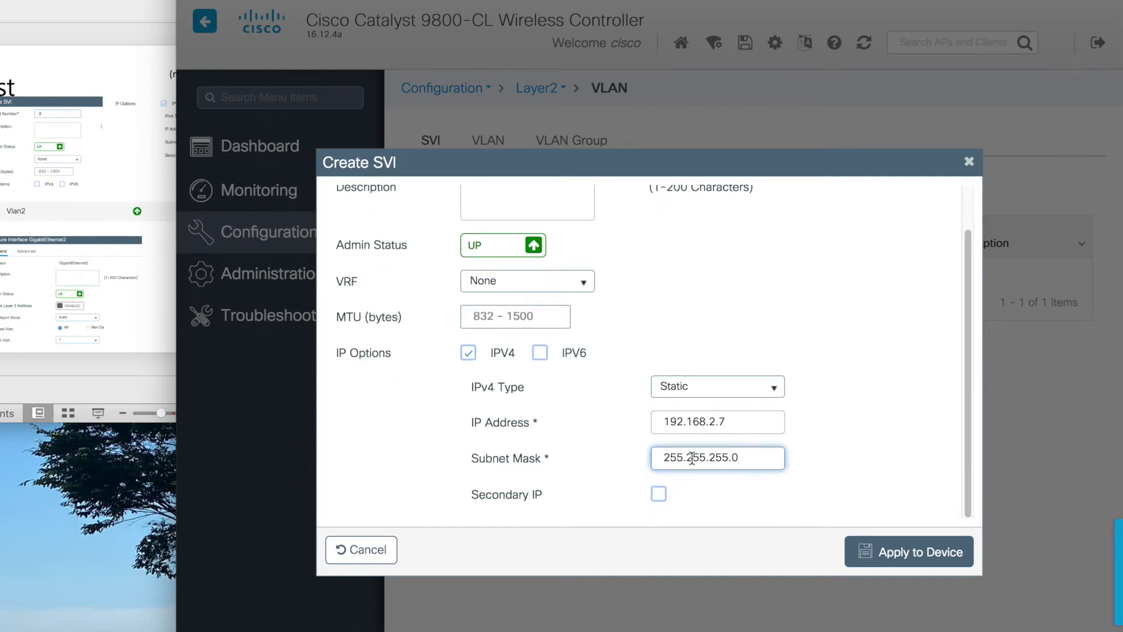
pyautogui.click(618, 449)
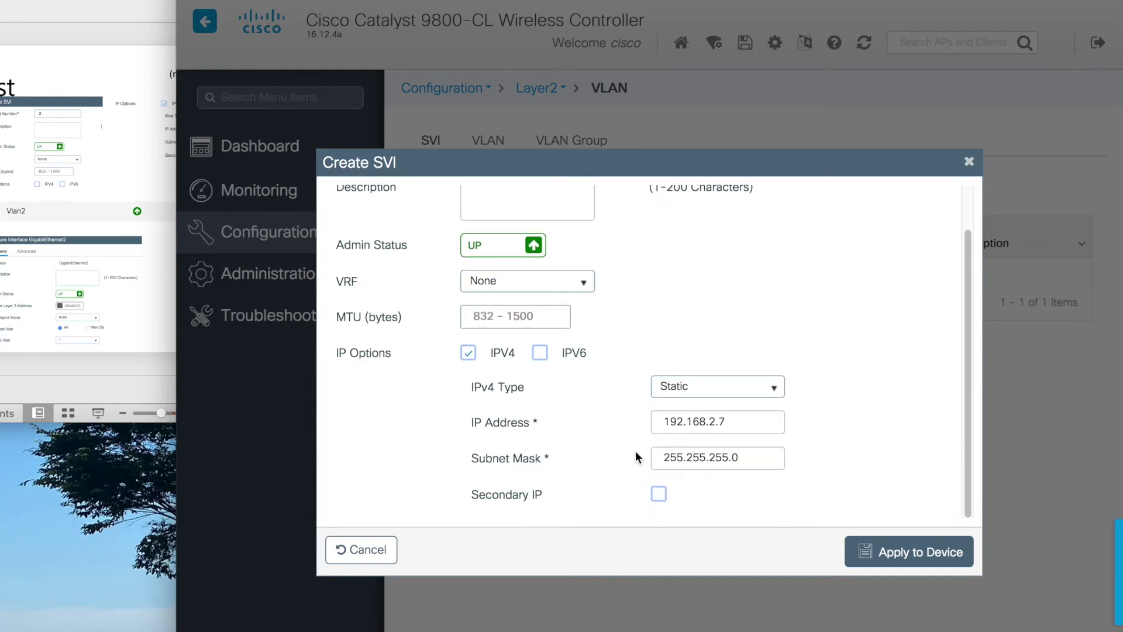
pyautogui.click(845, 547)
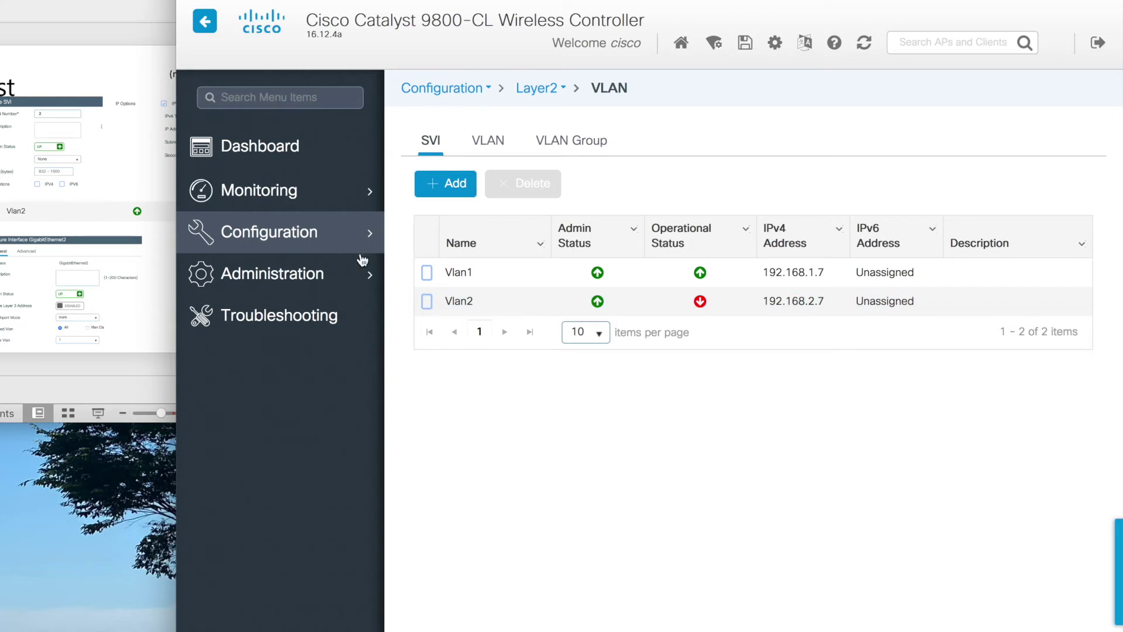
# - Set GigabitEthernet2's trunk Allowed Vlan to All and apply the change
pyautogui.moveTo(314, 228)
pyautogui.click(454, 121)
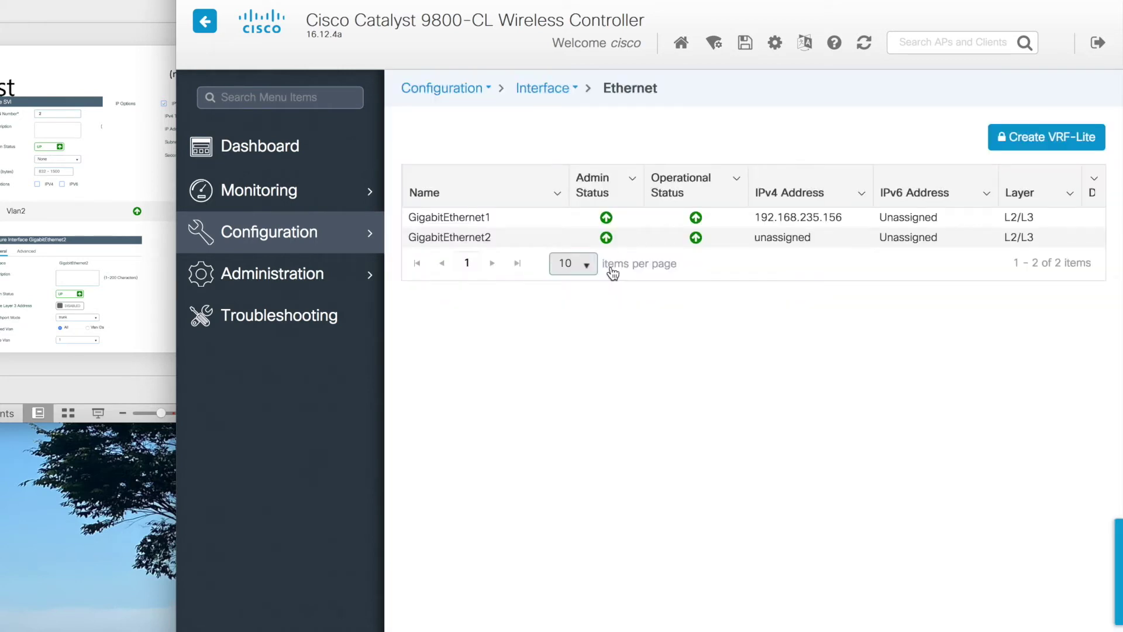
pyautogui.click(627, 239)
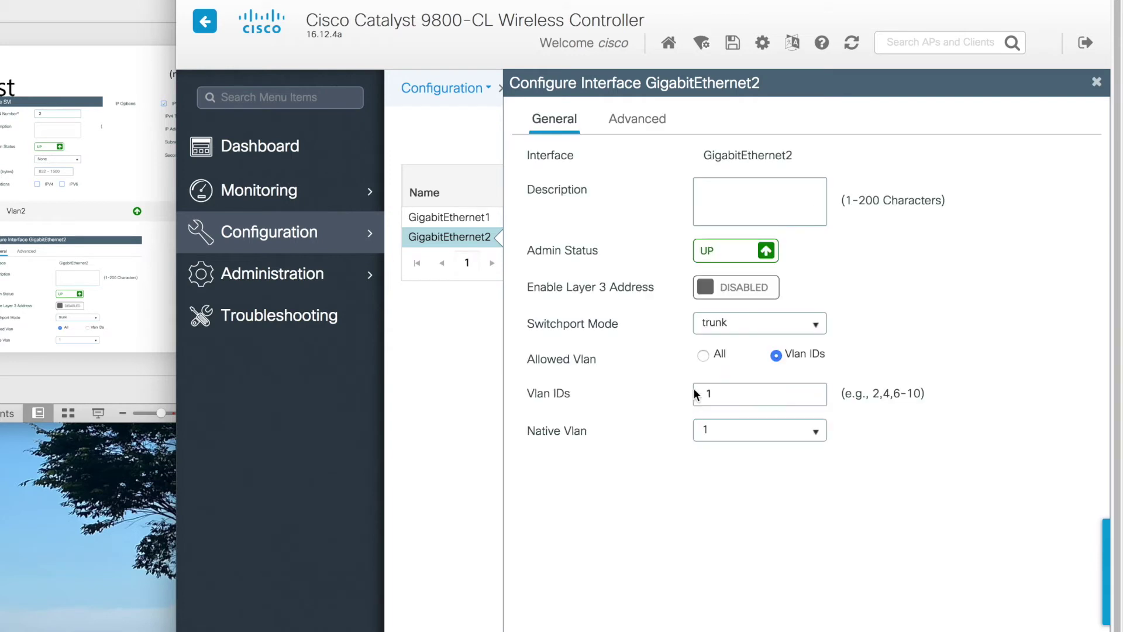
pyautogui.click(702, 356)
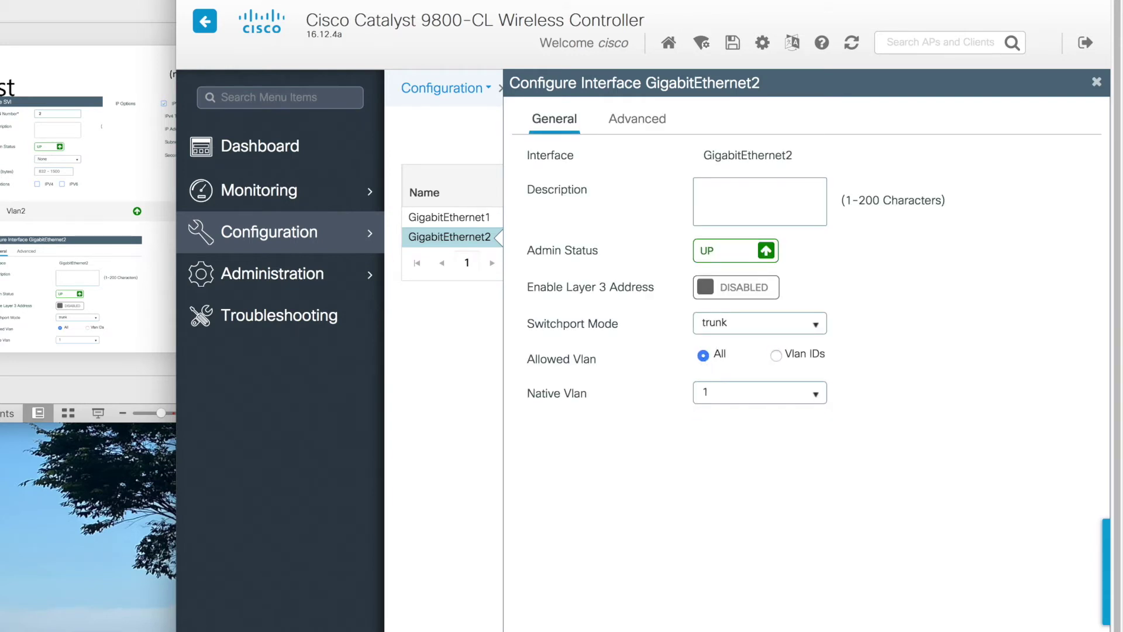
pyautogui.click(769, 546)
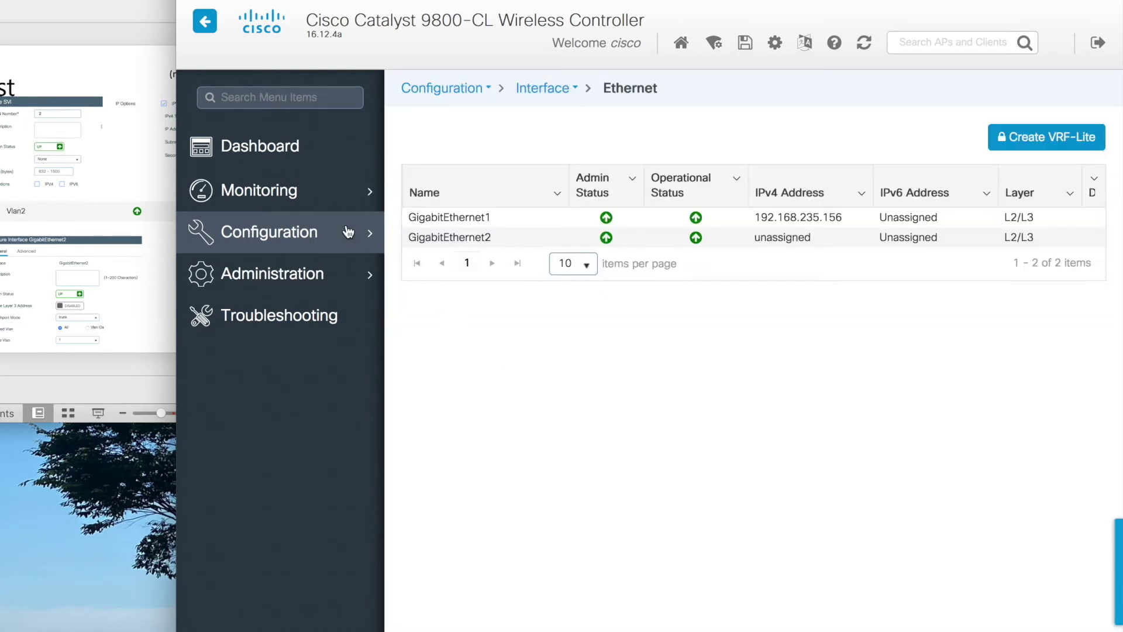
# - Check Vlan2 is up in the VLAN SVI list and advance the slides to Policy Mapping
pyautogui.moveTo(348, 232)
pyautogui.click(458, 198)
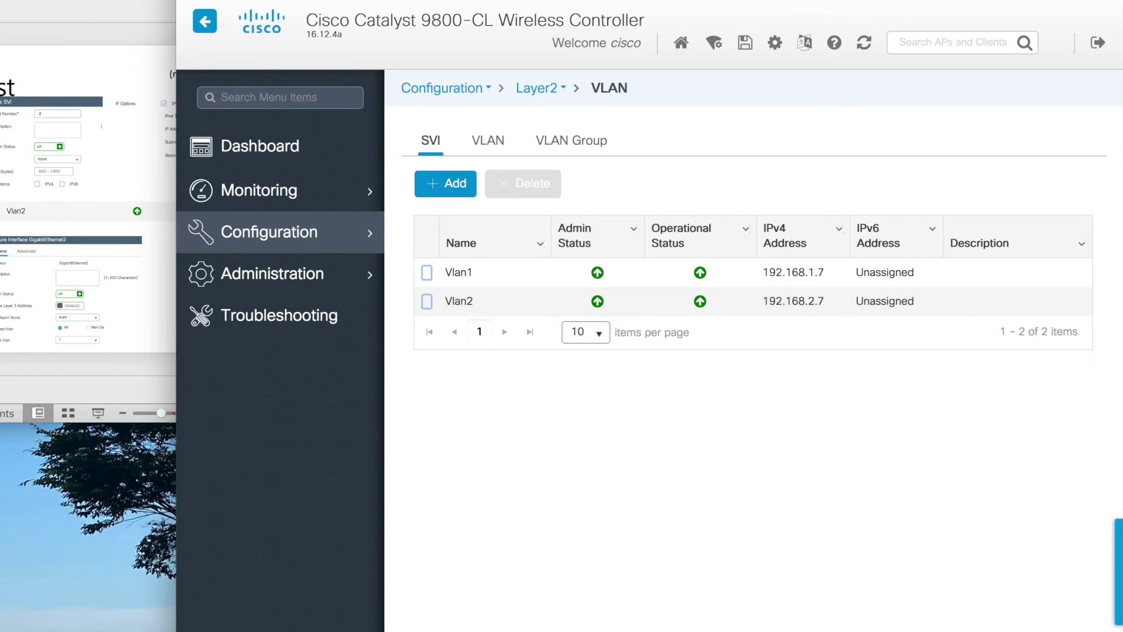
pyautogui.press('super+Tab')
pyautogui.press('Right')
pyautogui.click(406, 310)
# - Set default-policy-profile's access policy VLAN to default and save the profile
pyautogui.click(348, 243)
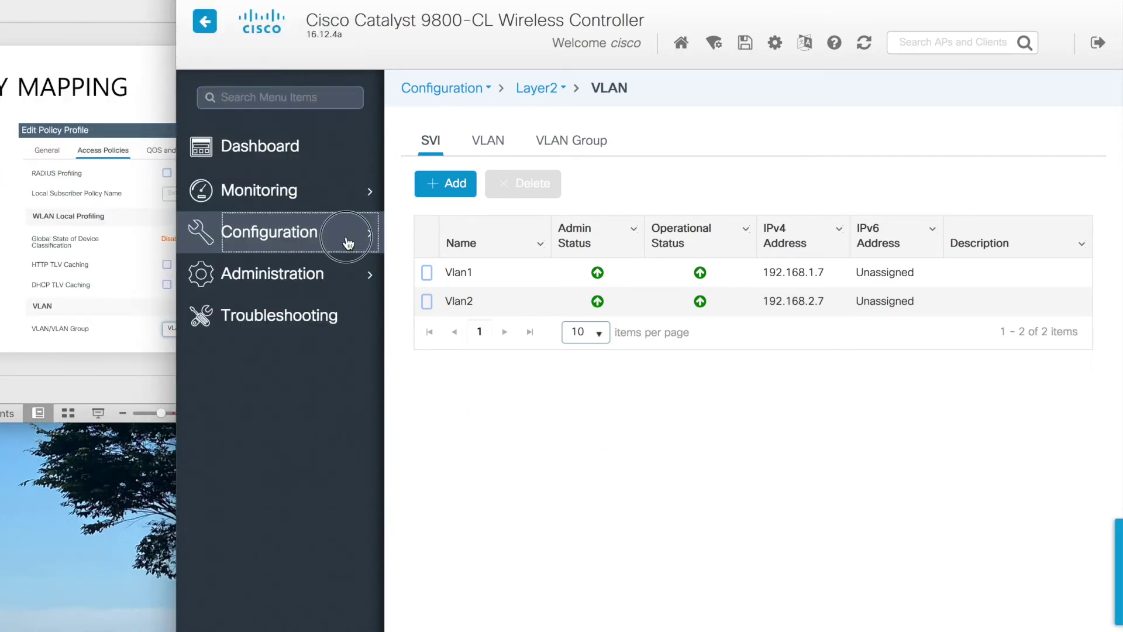
pyautogui.click(690, 416)
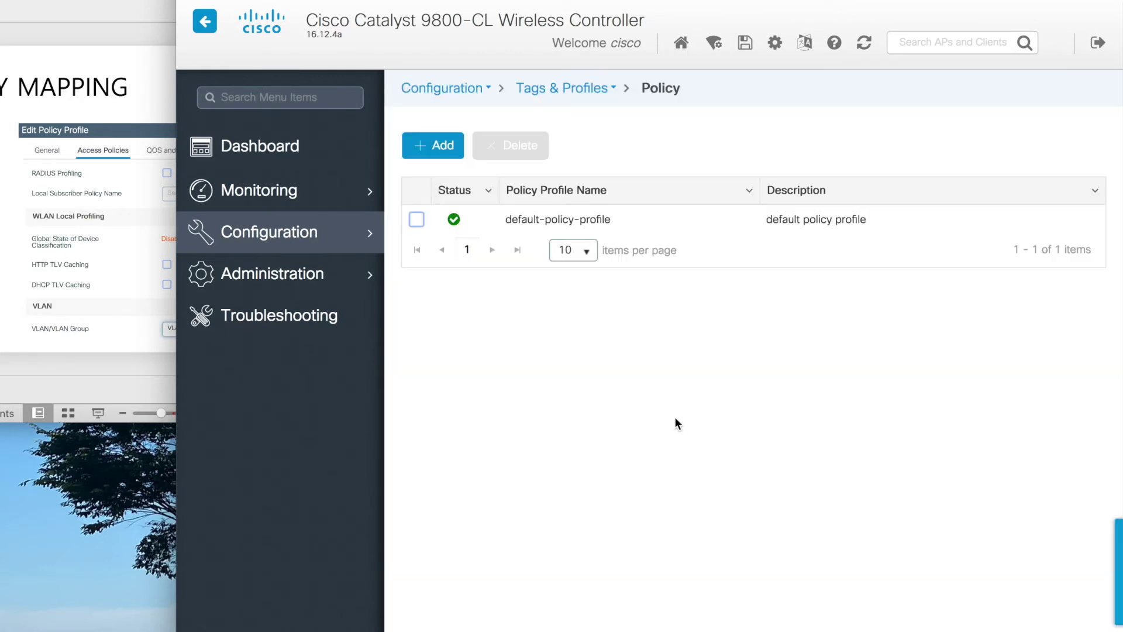
pyautogui.click(606, 221)
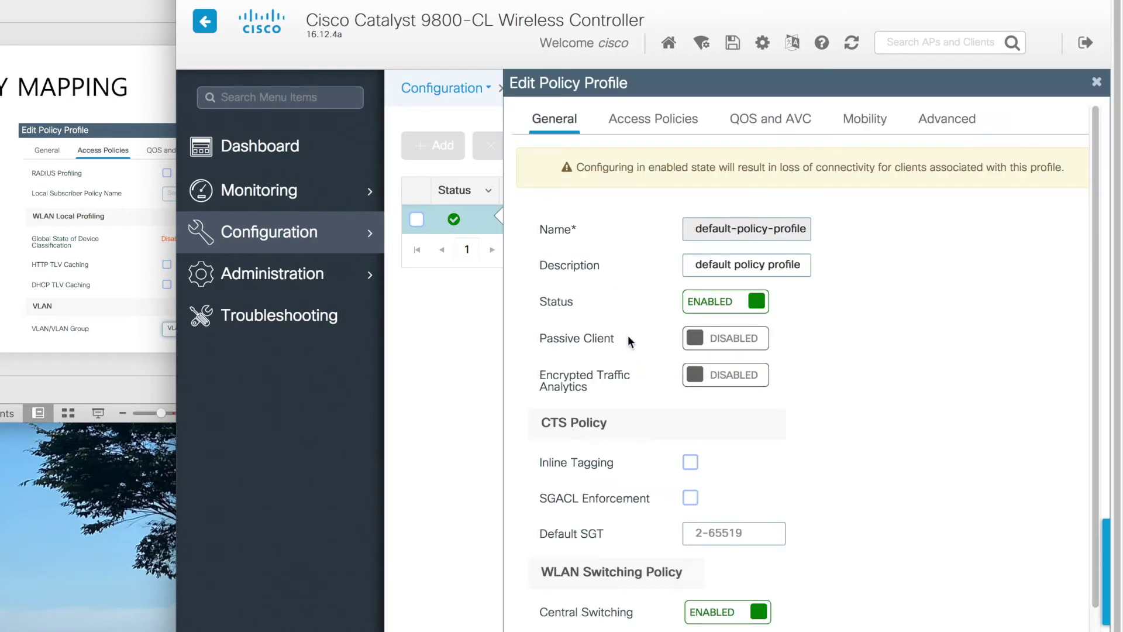
pyautogui.click(661, 127)
pyautogui.click(843, 444)
pyautogui.click(819, 480)
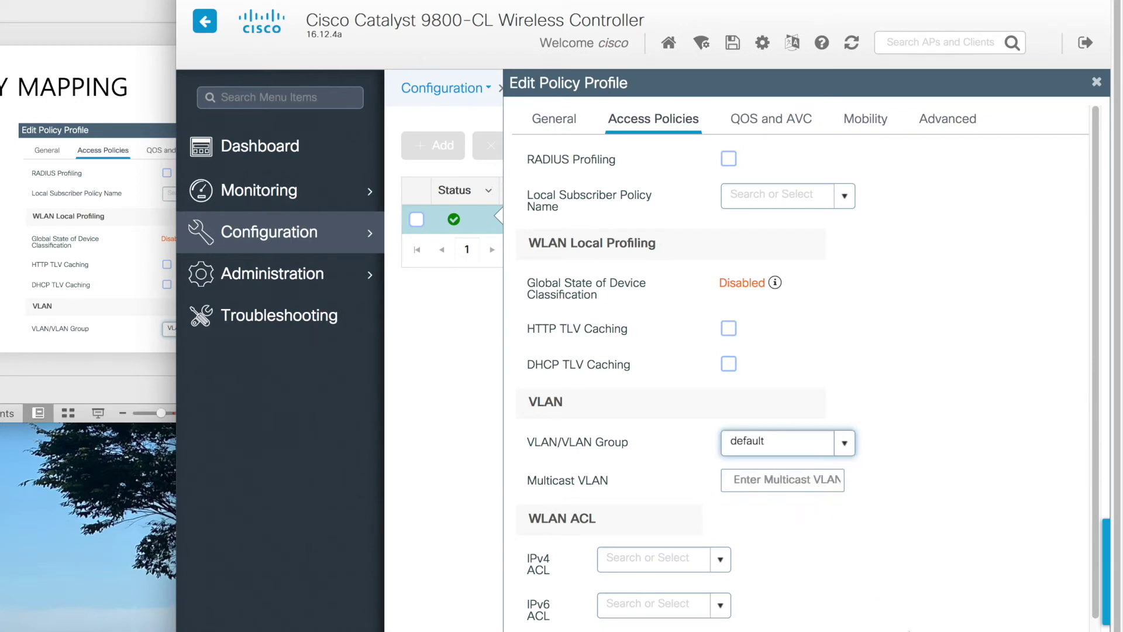
pyautogui.click(936, 623)
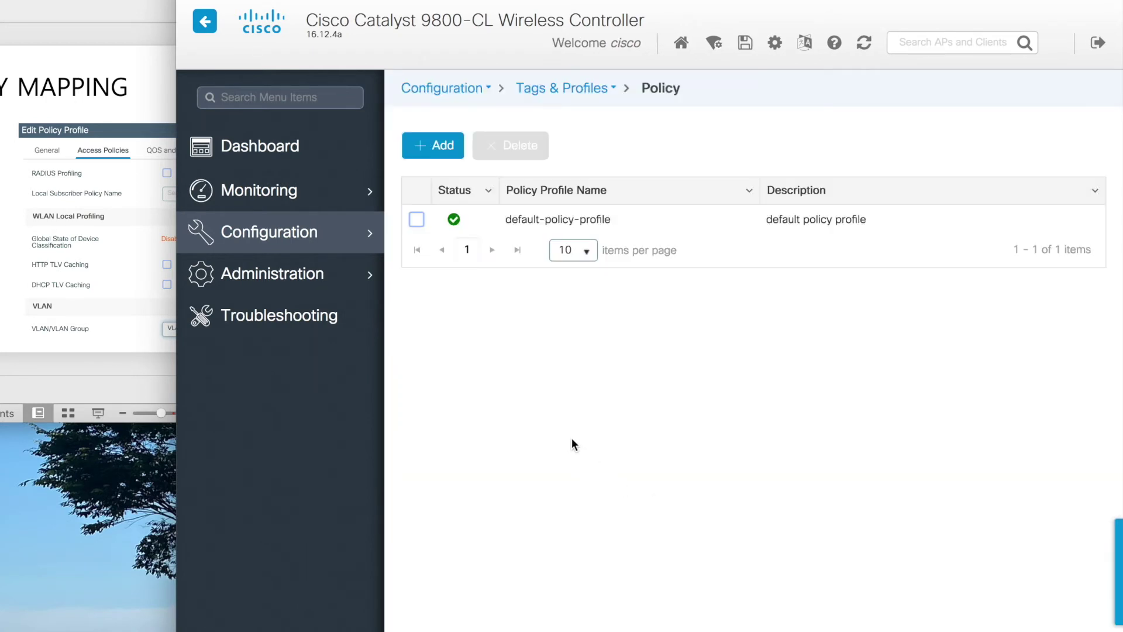
# - In default-policy-tag, add a mapping of WLAN yame to default-policy-profile
pyautogui.moveTo(380, 246)
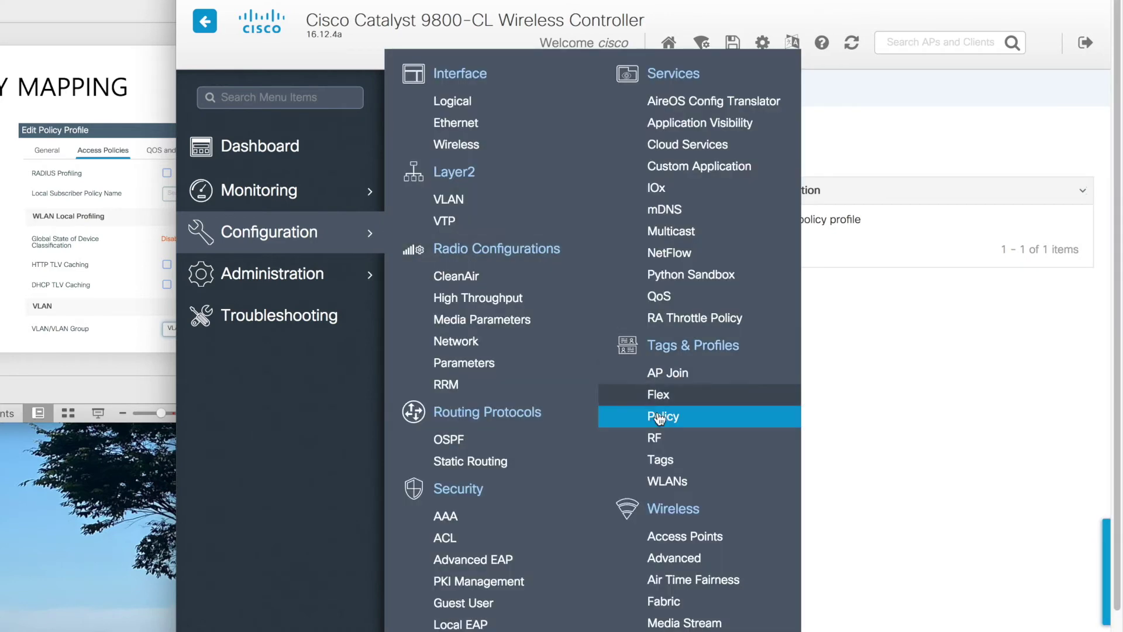
pyautogui.click(680, 462)
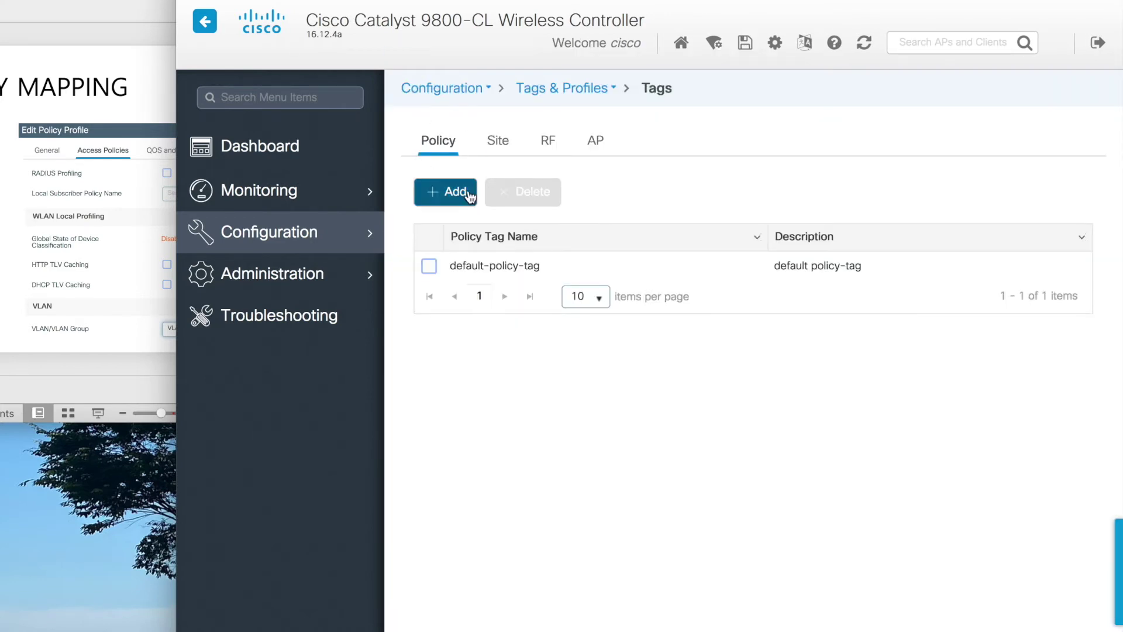
pyautogui.click(494, 270)
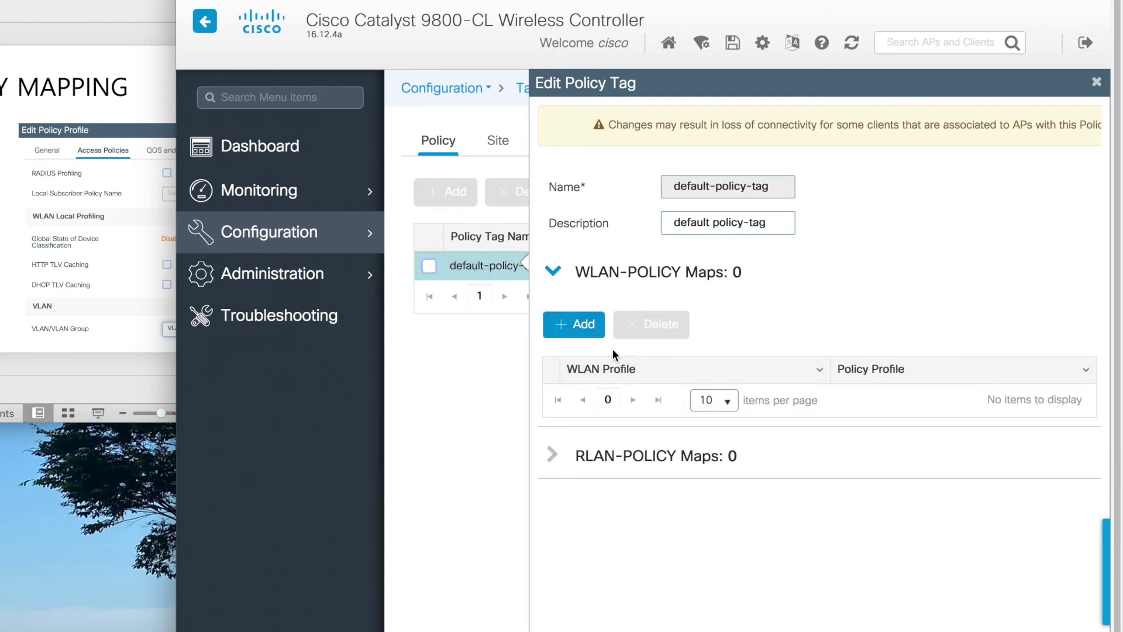
pyautogui.click(599, 333)
pyautogui.click(789, 483)
pyautogui.click(768, 500)
pyautogui.click(1086, 479)
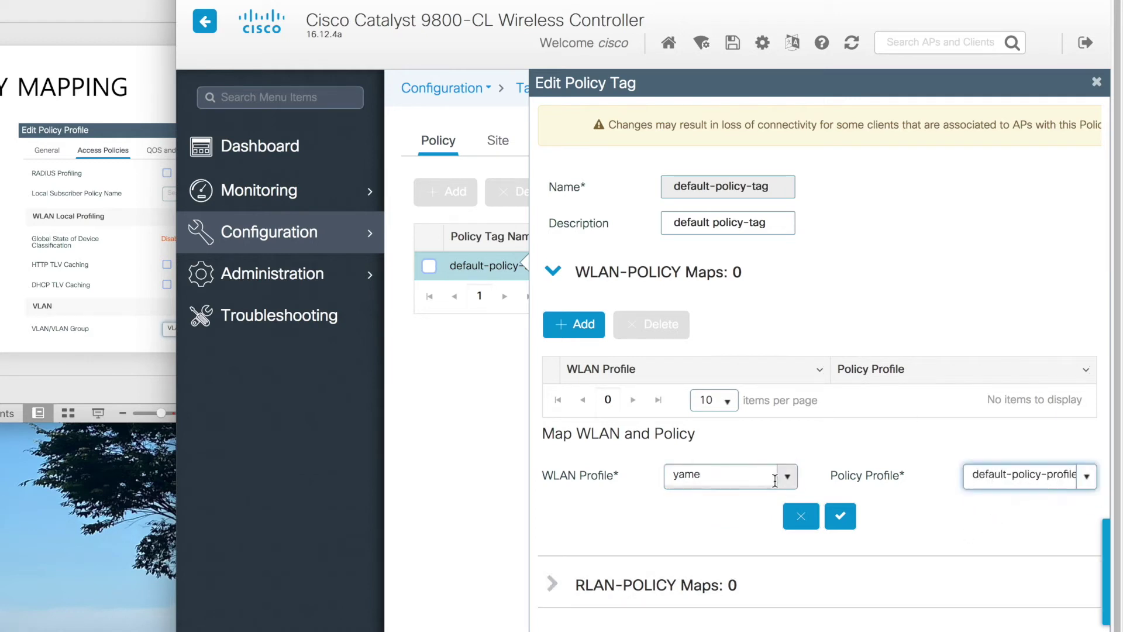
pyautogui.click(839, 515)
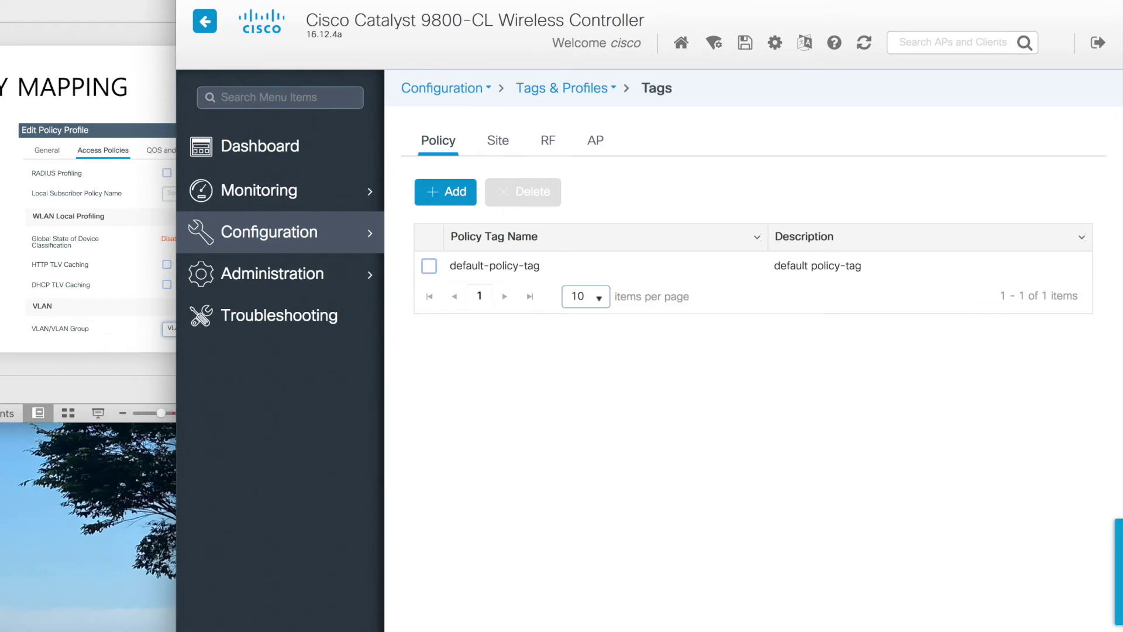
pyautogui.press('super+Tab')
pyautogui.press('Down')
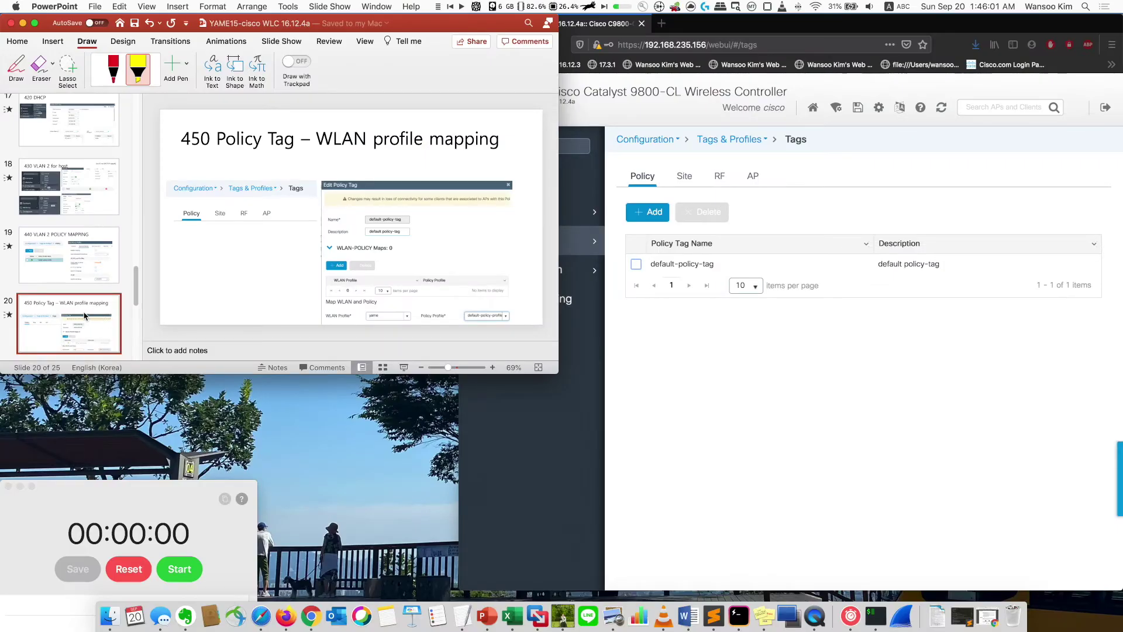
# - Advance to the trustpoint issue slide and get a fresh prompt on the vWLC console
pyautogui.press('Down')
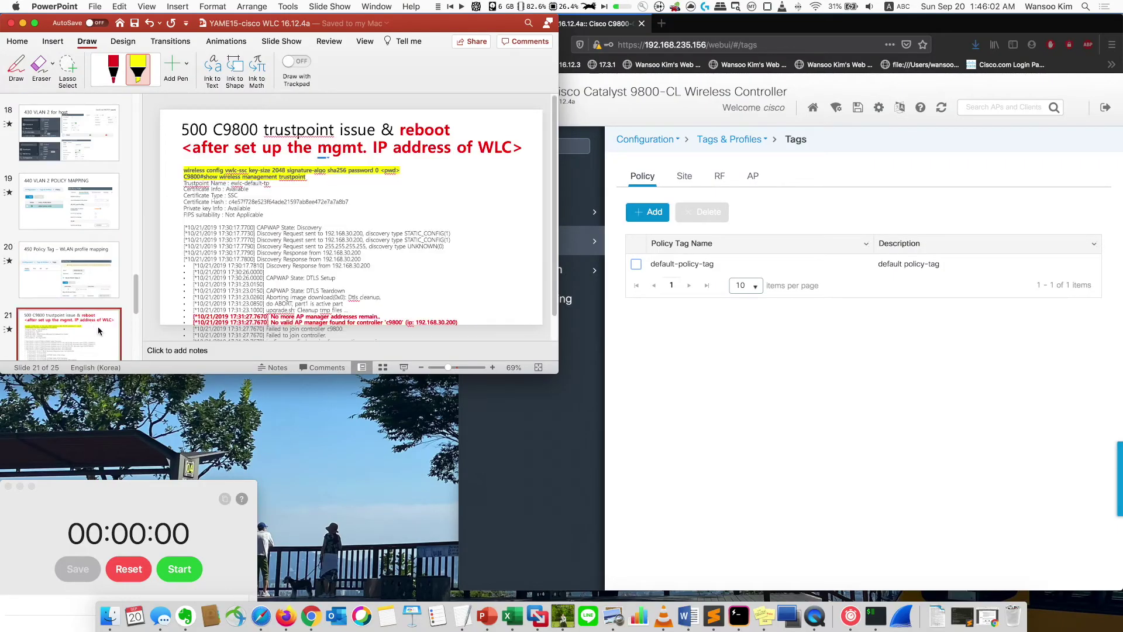
pyautogui.click(754, 414)
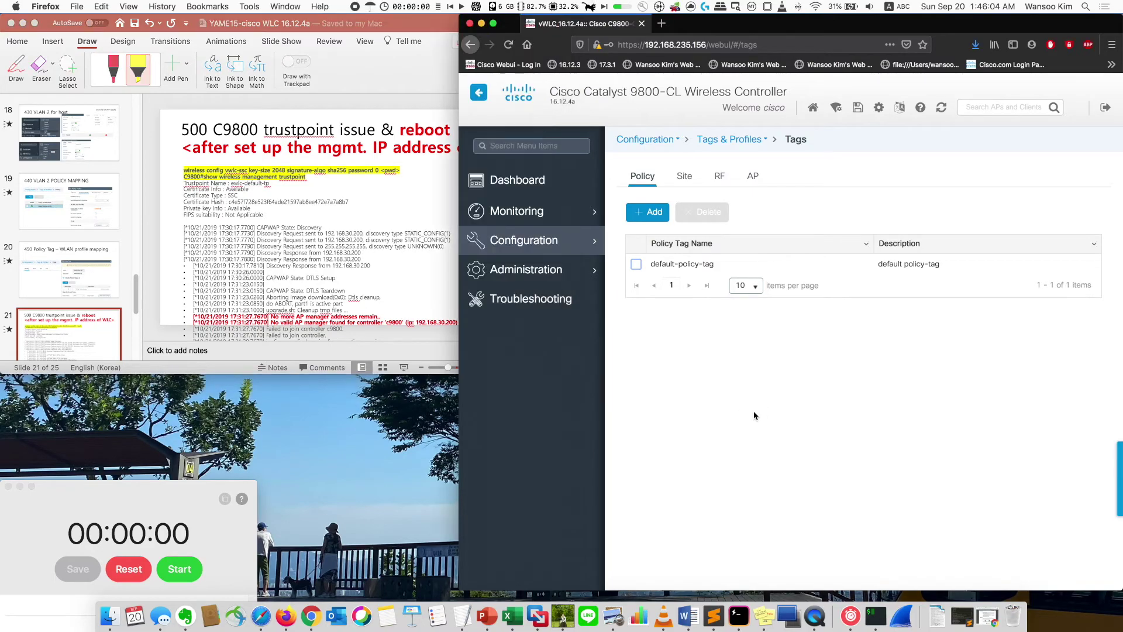
pyautogui.hotkey('ctrl', 'Up')
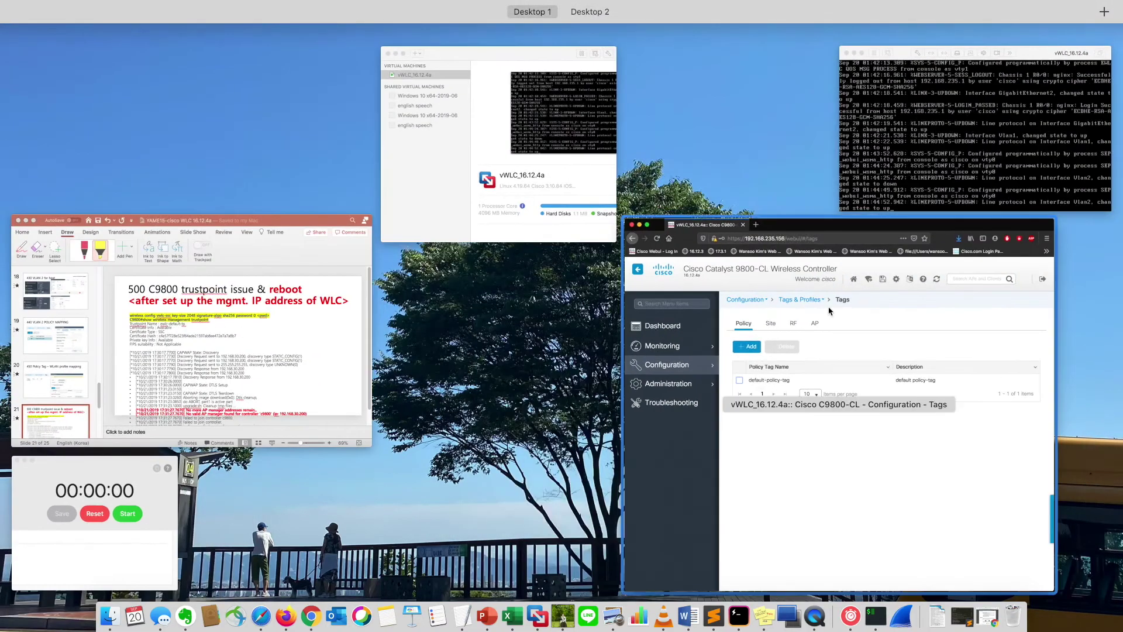
pyautogui.hotkey('ctrl', 'Up')
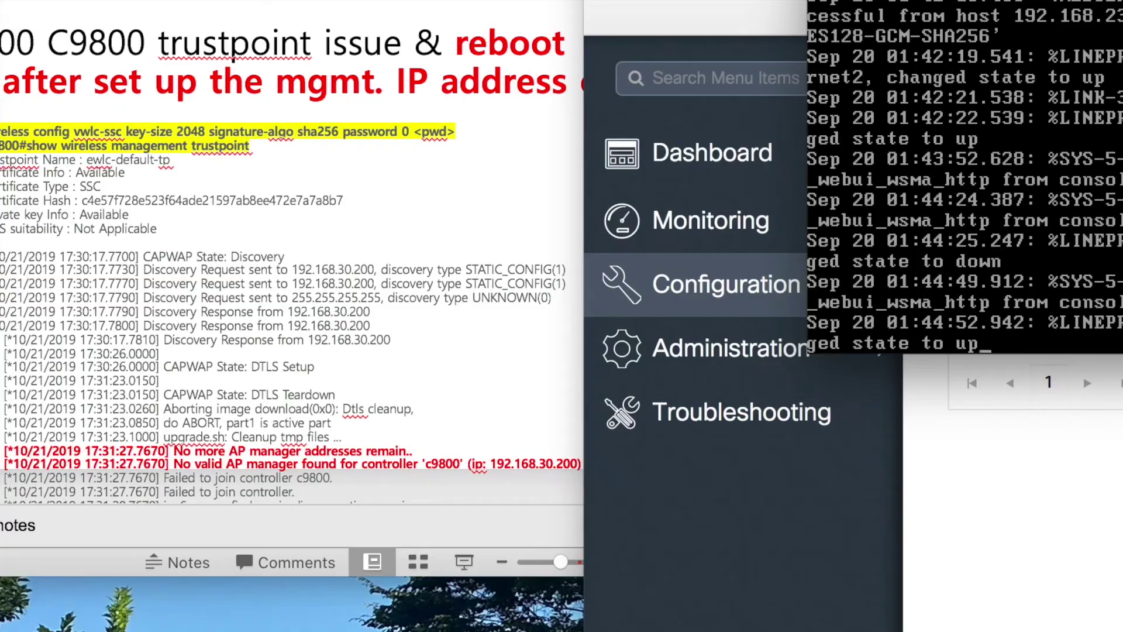
pyautogui.press('Return')
pyautogui.press('Return')
pyautogui.press('Return')
pyautogui.press('Return')
pyautogui.press('Return')
pyautogui.press('Return')
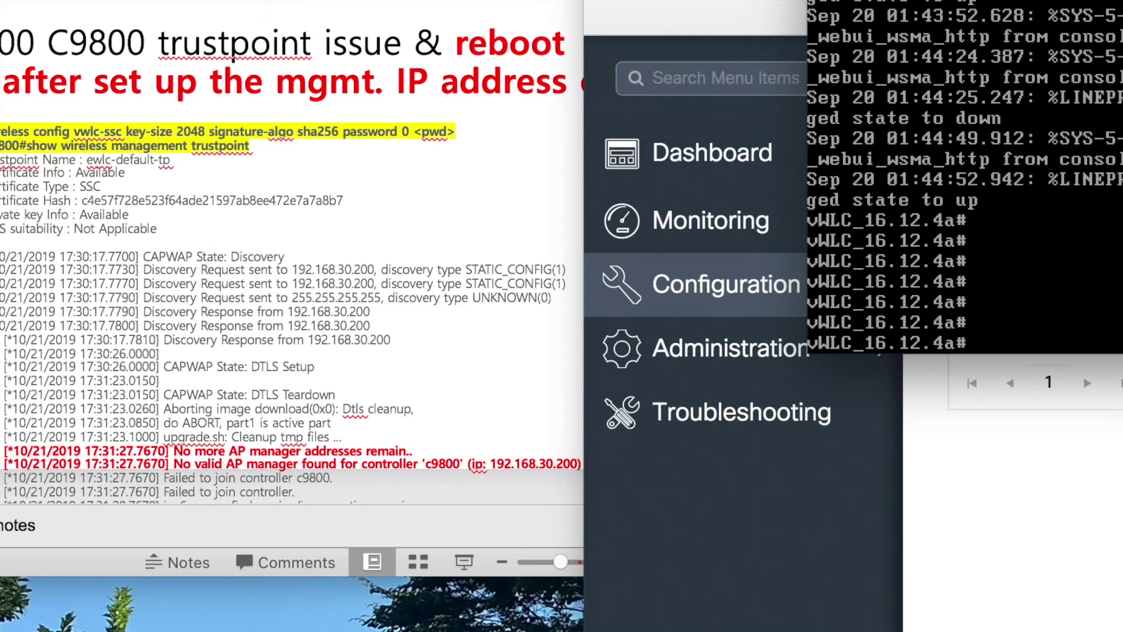
# - Place the caret at the start of the wireless config command in the slide's log box
pyautogui.click(478, 200)
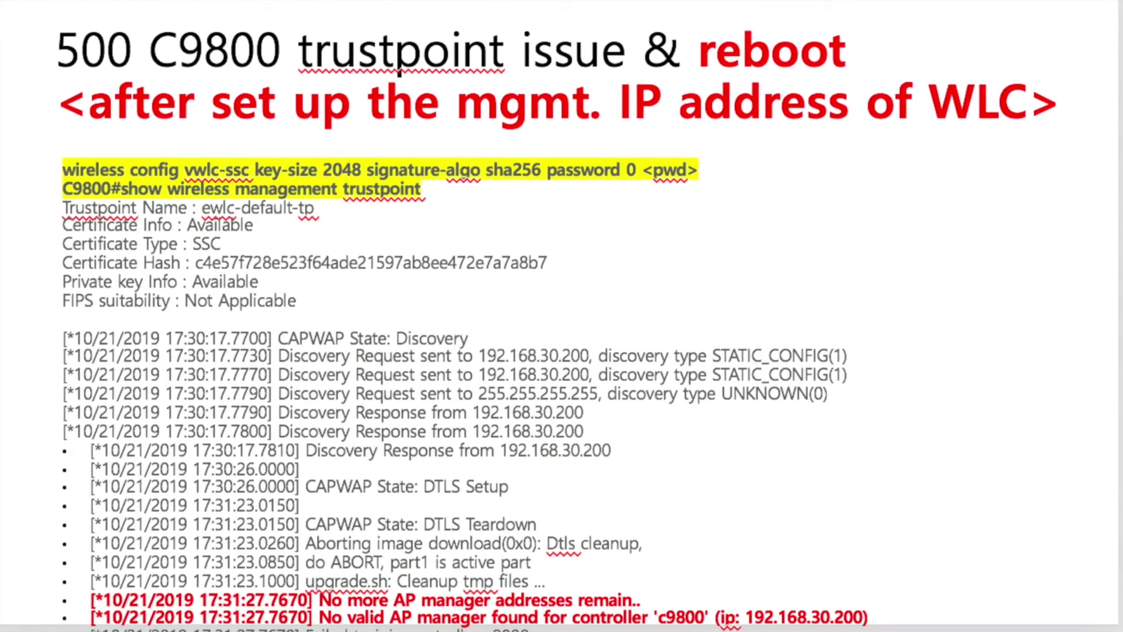
pyautogui.click(483, 263)
pyautogui.click(75, 177)
pyautogui.click(70, 175)
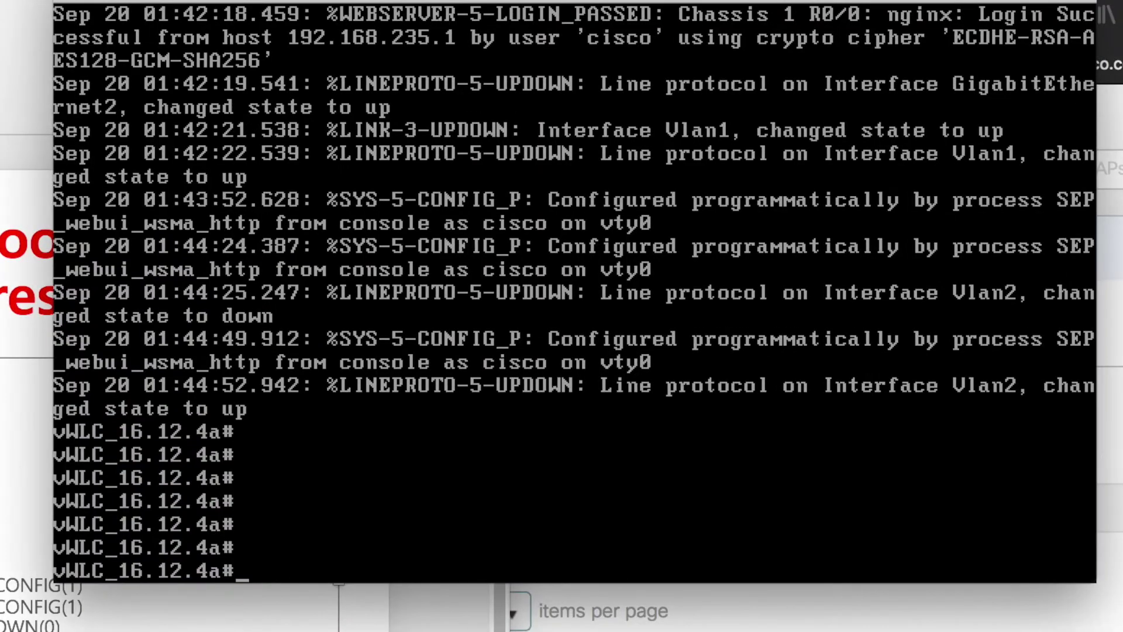
# - Run 'wireless config vwlc-ssc key-size 2048 signature-algo sha256 password 0' with the chosen password
pyautogui.write('wire')
pyautogui.press('Tab')
pyautogui.write('con')
pyautogui.press('Tab')
pyautogui.write('vw')
pyautogui.press('Tab')
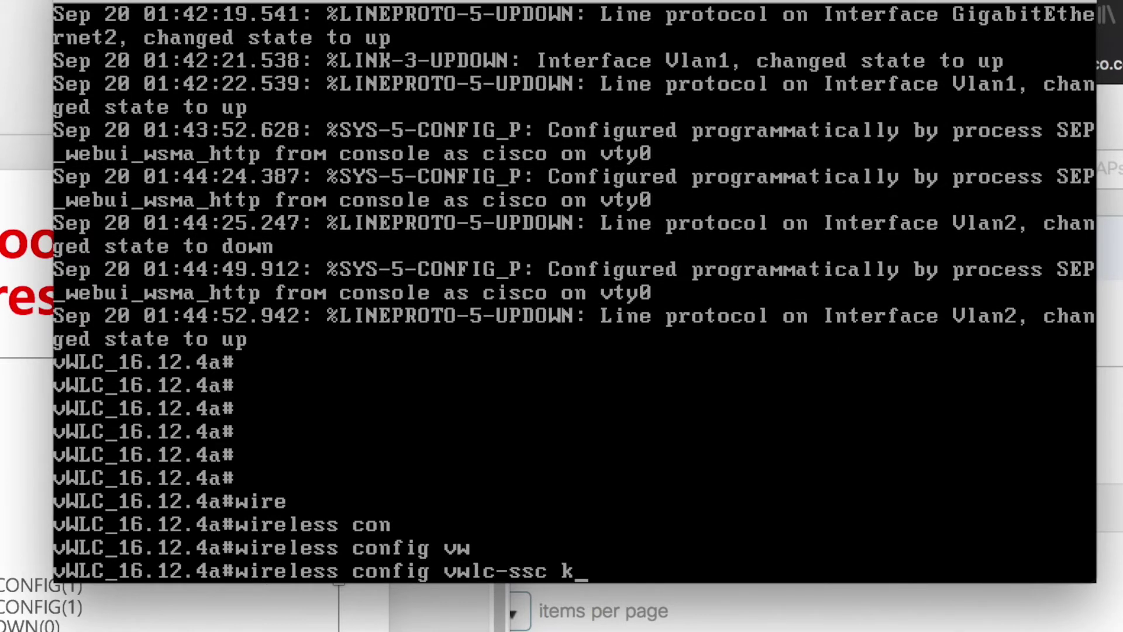
pyautogui.write('ke')
pyautogui.press('Tab')
pyautogui.write('2048 si')
pyautogui.press('Tab')
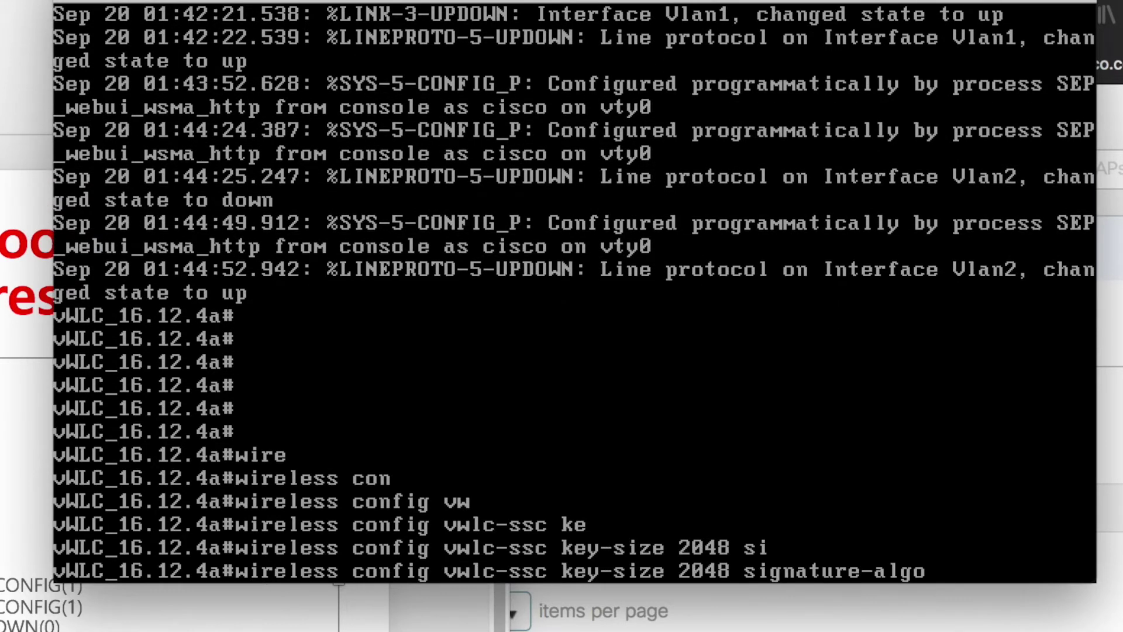
pyautogui.write('sha256')
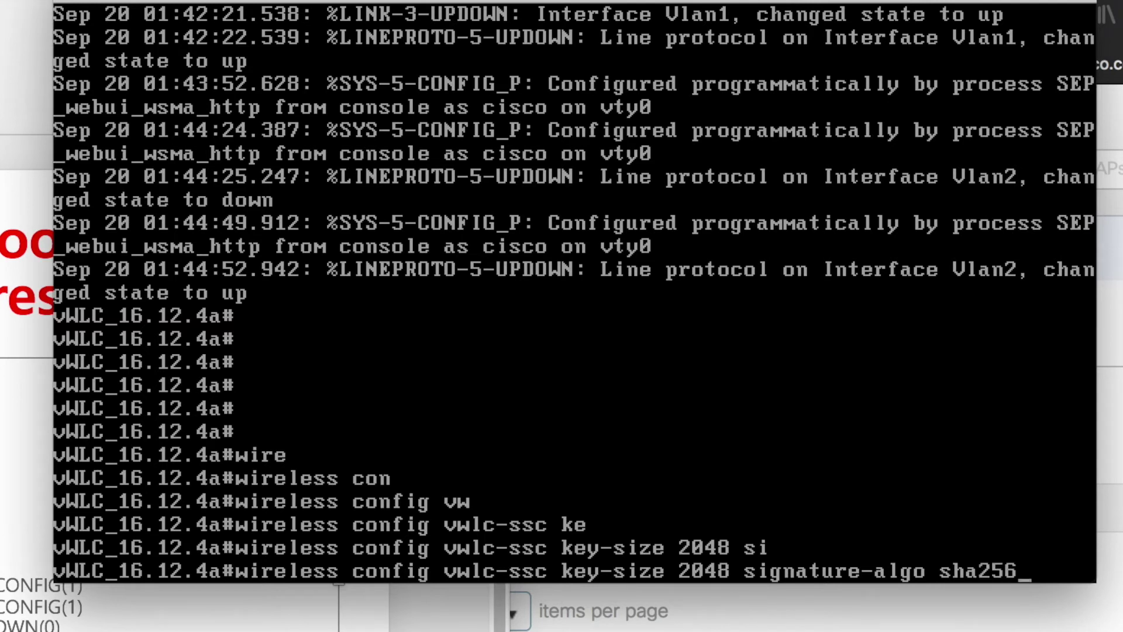
pyautogui.write(' pas')
pyautogui.write('s')
pyautogui.press('Tab')
pyautogui.write('0 ?')
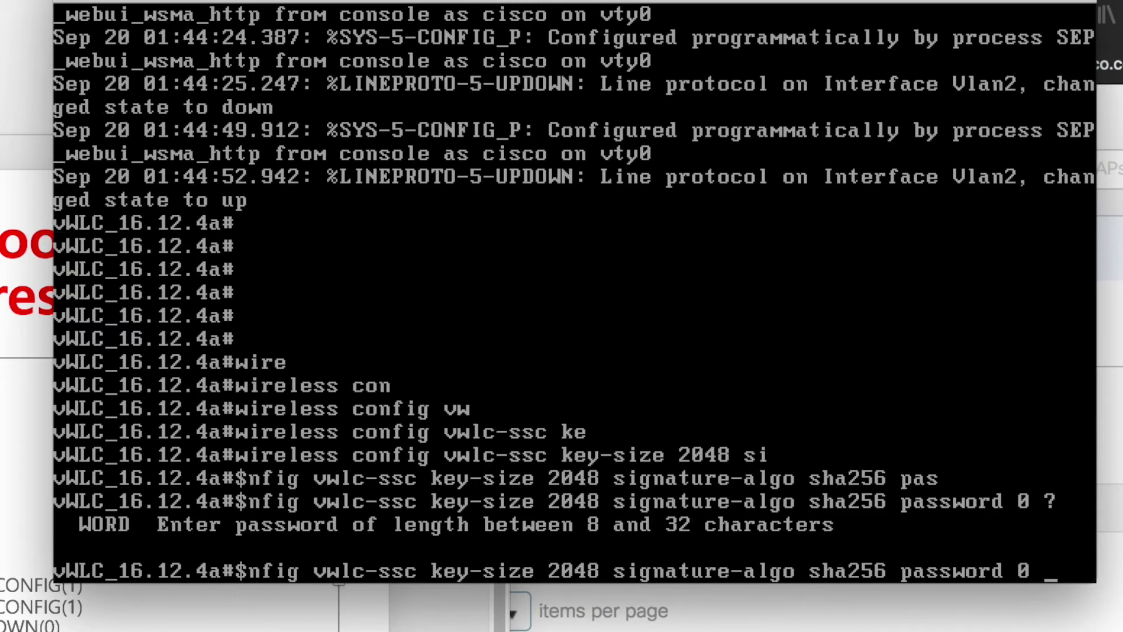
pyautogui.write('cisco123')
pyautogui.press('Return')
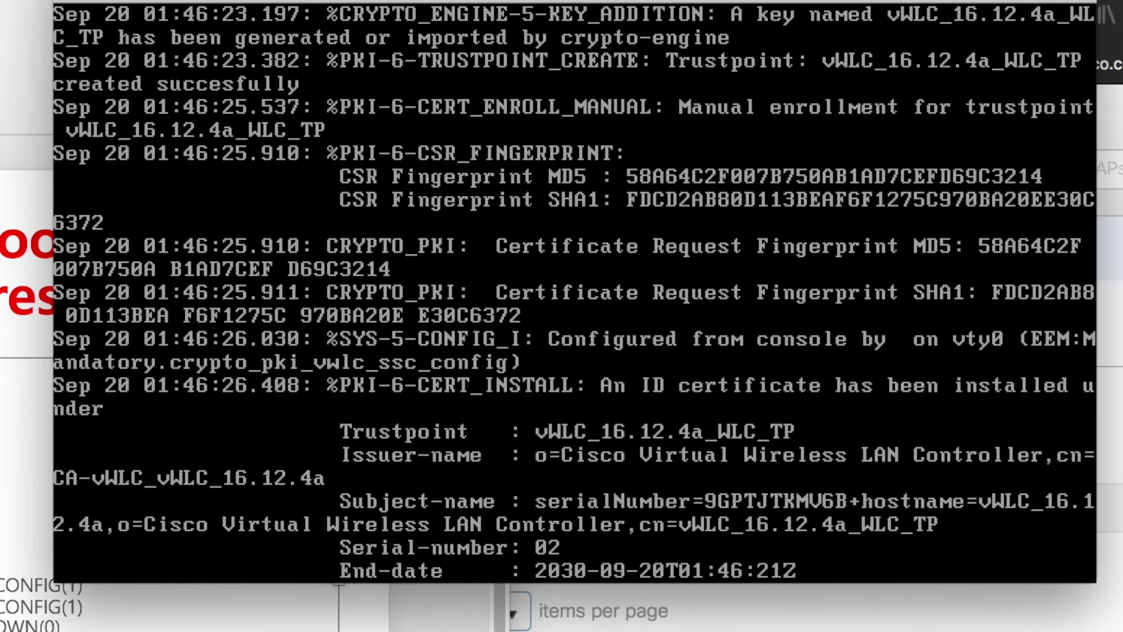
pyautogui.press('Return')
pyautogui.press('Return')
pyautogui.press('Return')
pyautogui.press('Return')
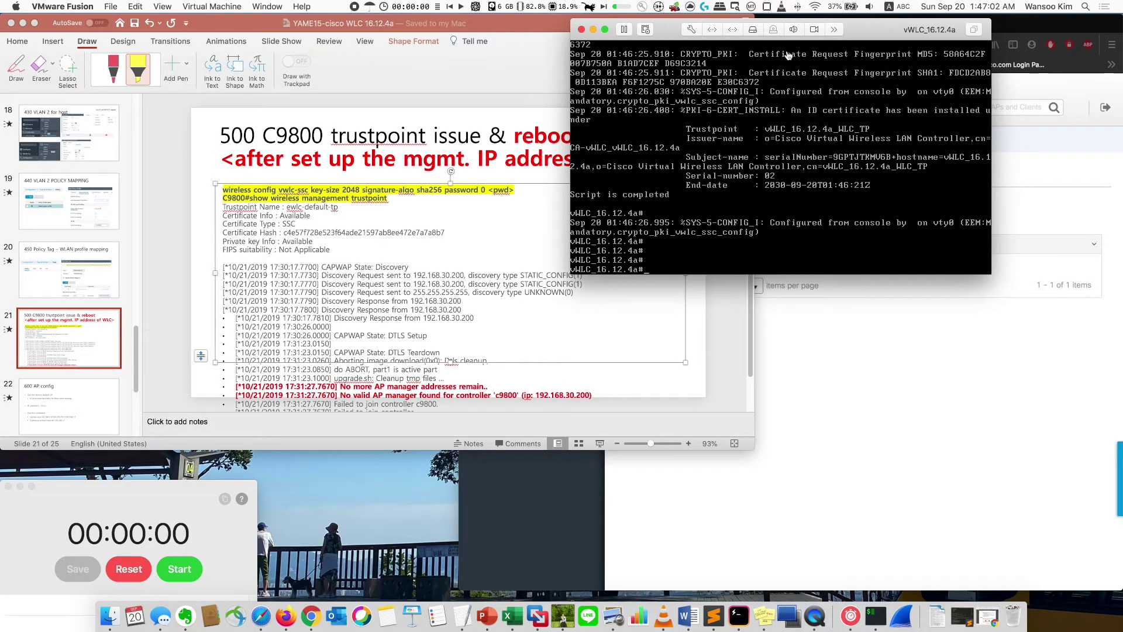
# - Save the controller configuration from the WebUI's Save icon
pyautogui.moveTo(878, 30); pyautogui.dragTo(581, 162)
pyautogui.click(801, 220)
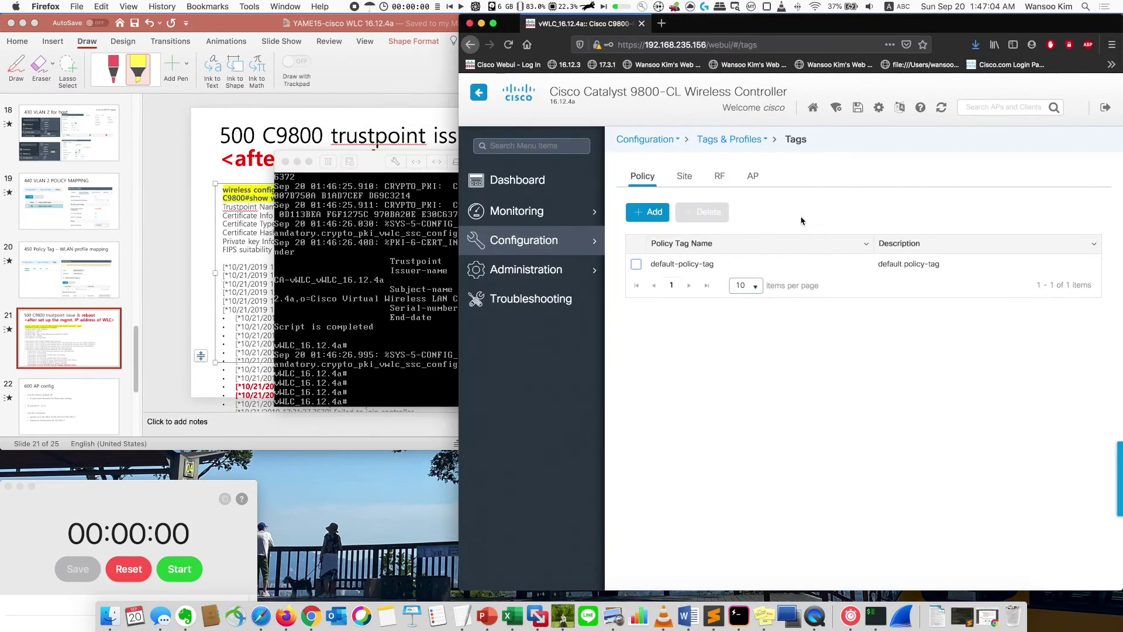
pyautogui.click(857, 107)
pyautogui.click(917, 359)
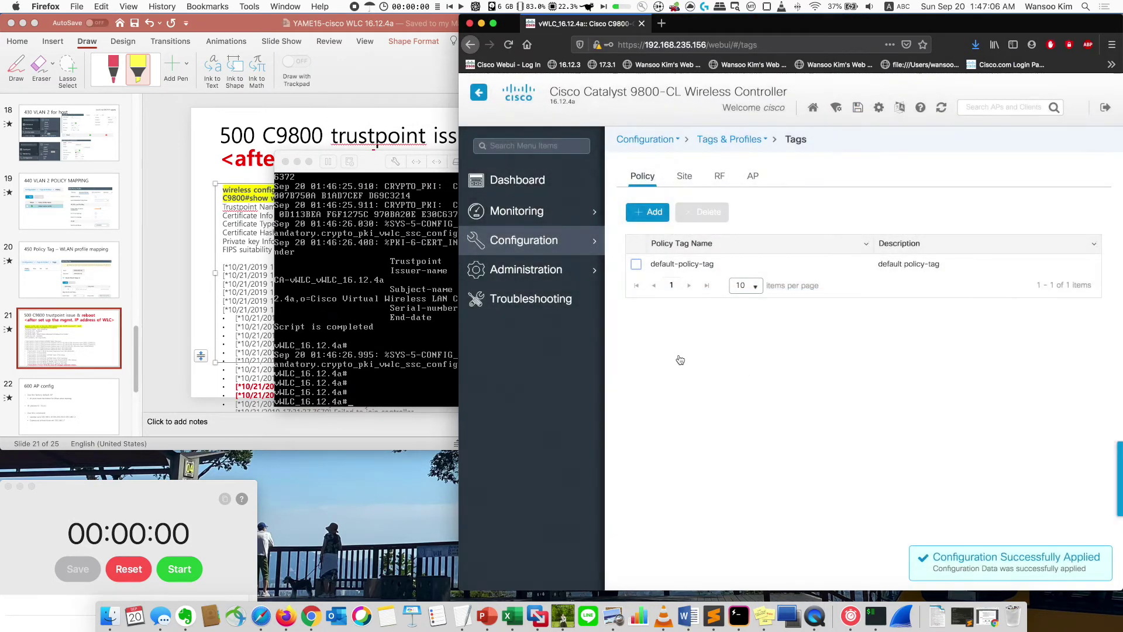
# - Run 'wr' twice on the console, then reload the vWLC and confirm
pyautogui.write('wr')
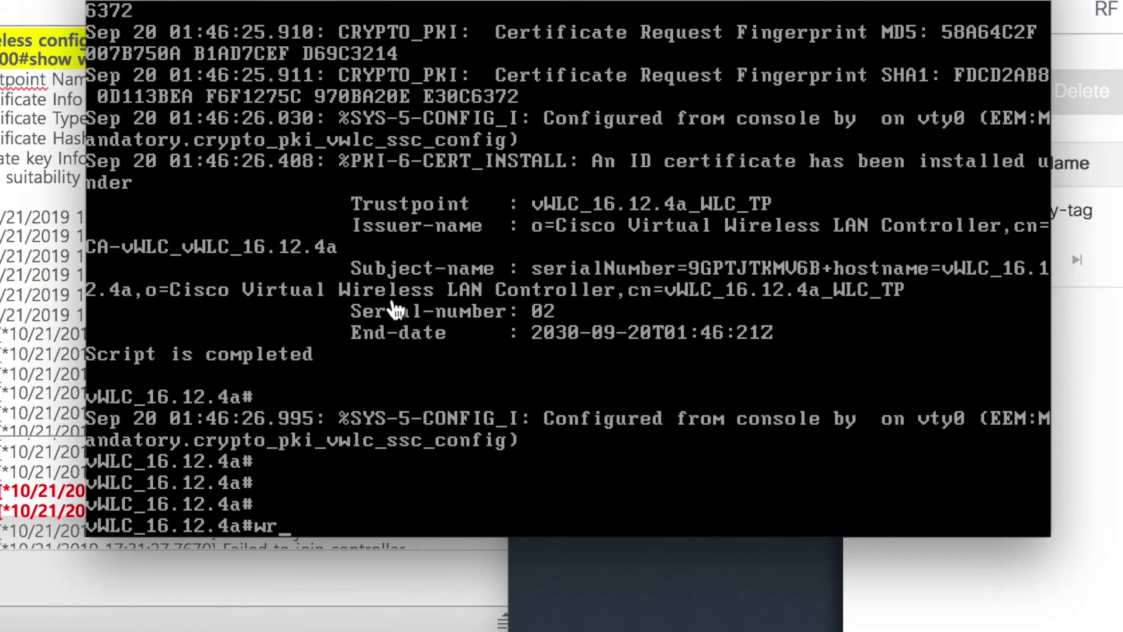
pyautogui.press('Return')
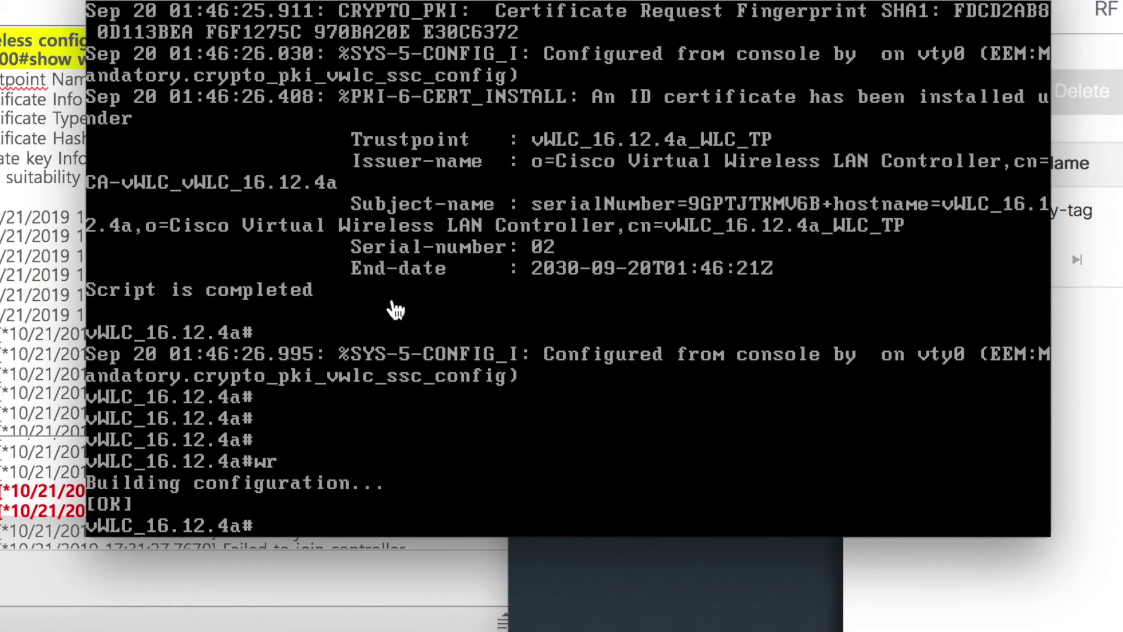
pyautogui.write('wr')
pyautogui.press('Return')
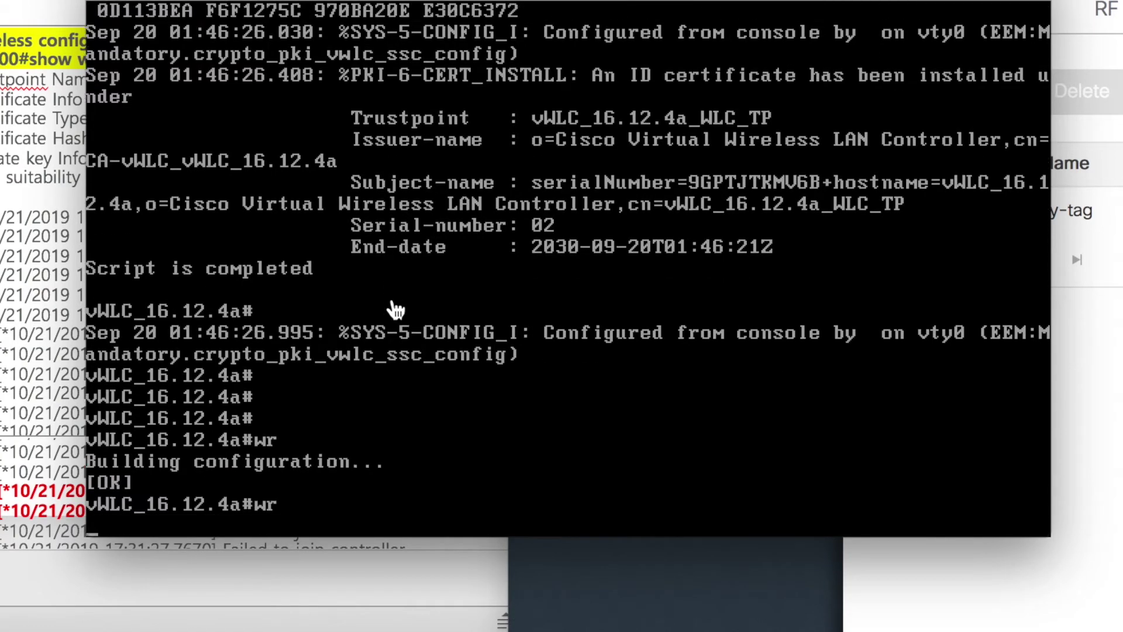
pyautogui.write('reboo')
pyautogui.press('BackSpace')
pyautogui.press('BackSpace')
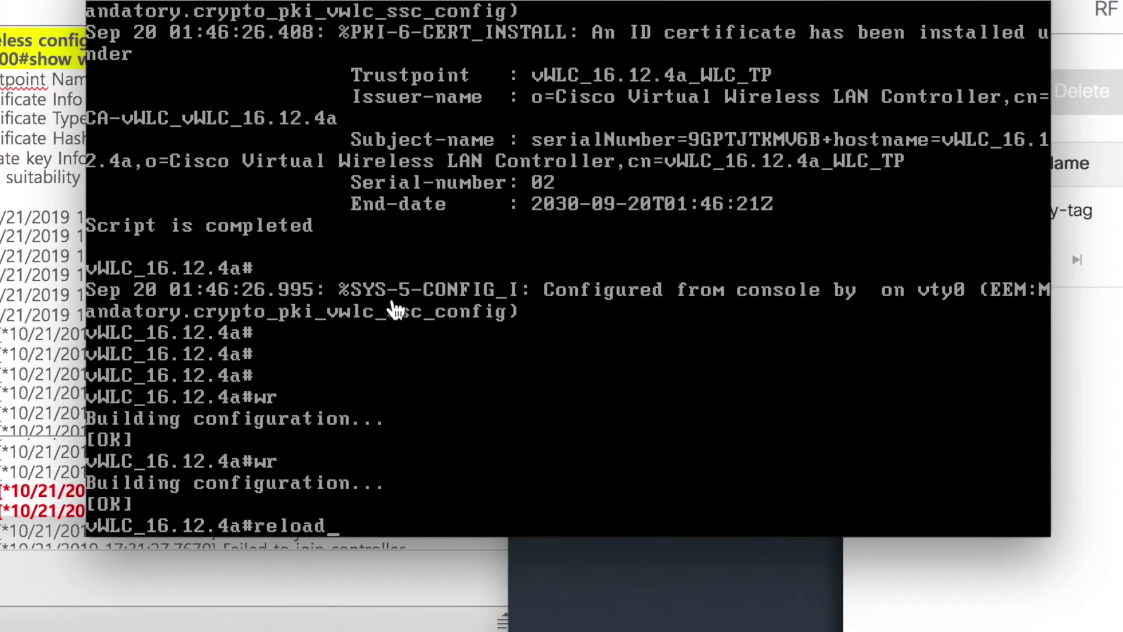
pyautogui.press('Return')
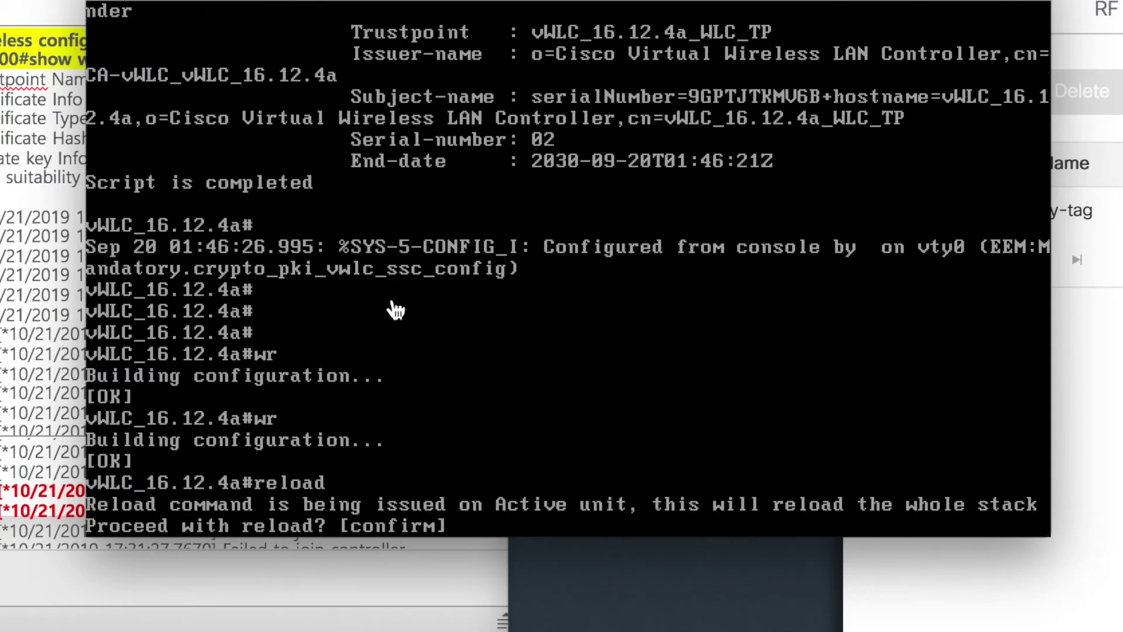
pyautogui.press('Return')
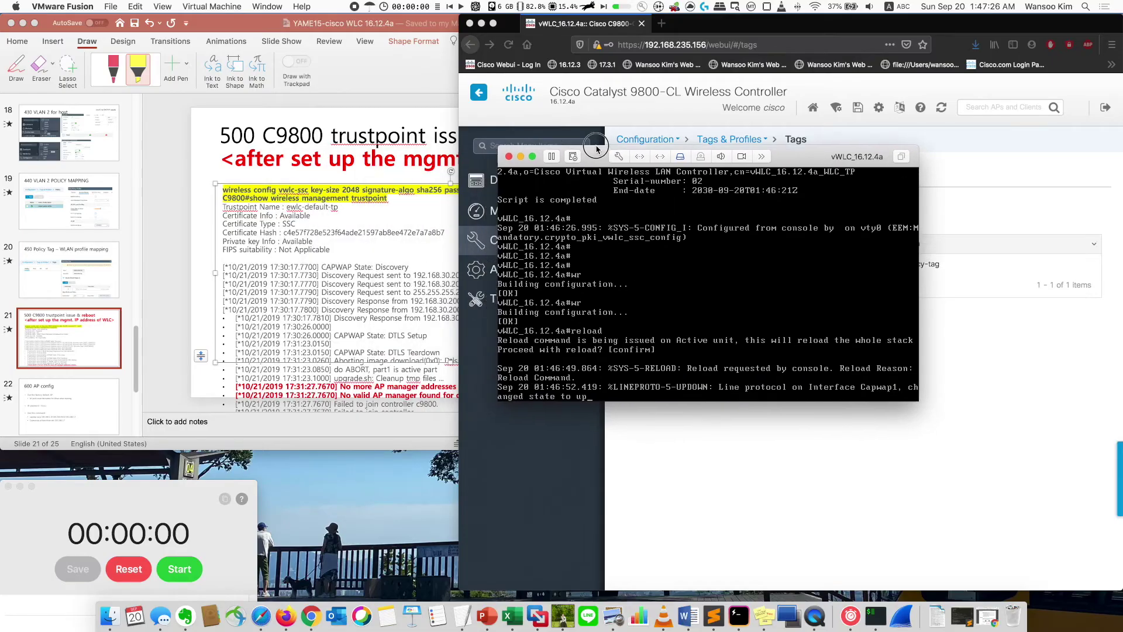
# - Start a timer for the controller reboot and watch the access point's log window
pyautogui.click(177, 566)
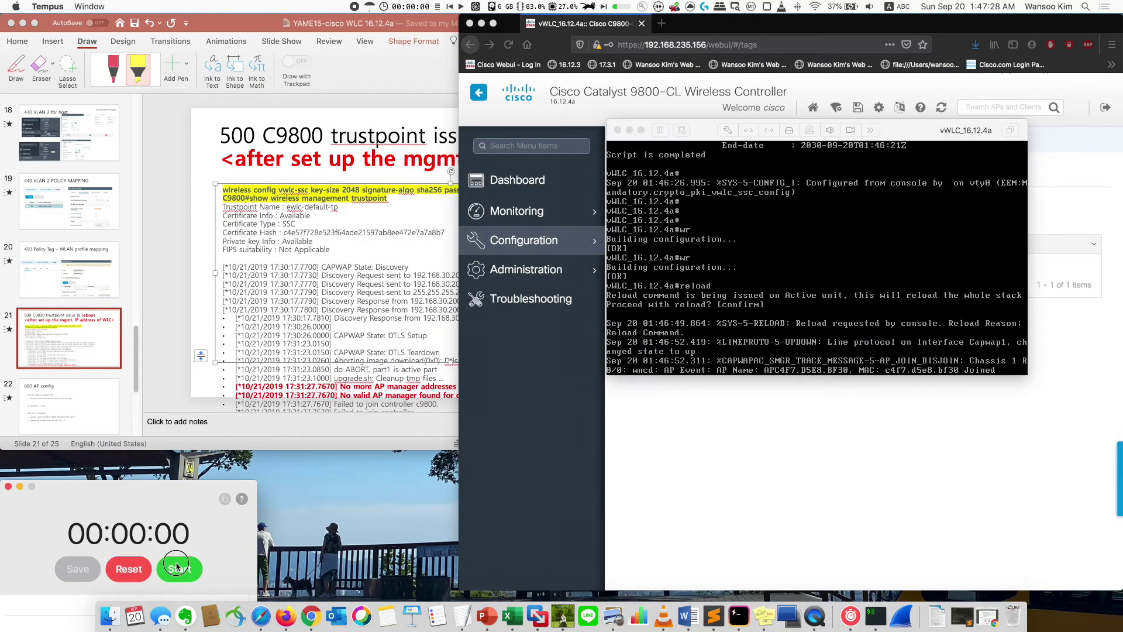
pyautogui.click(177, 566)
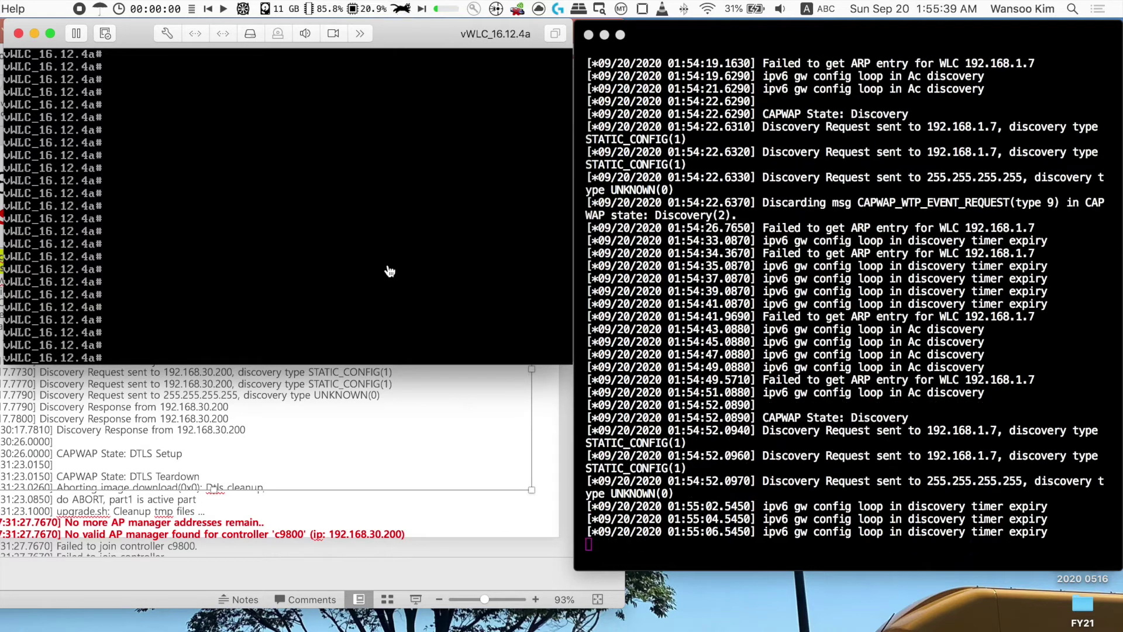
pyautogui.click(740, 220)
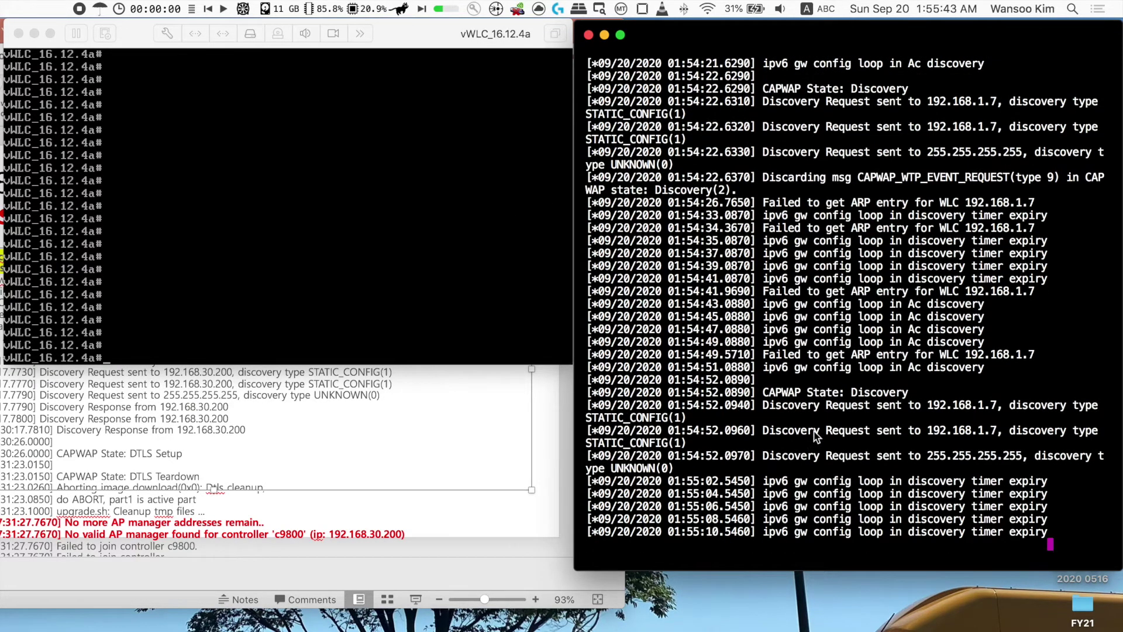
pyautogui.click(459, 43)
pyautogui.click(660, 33)
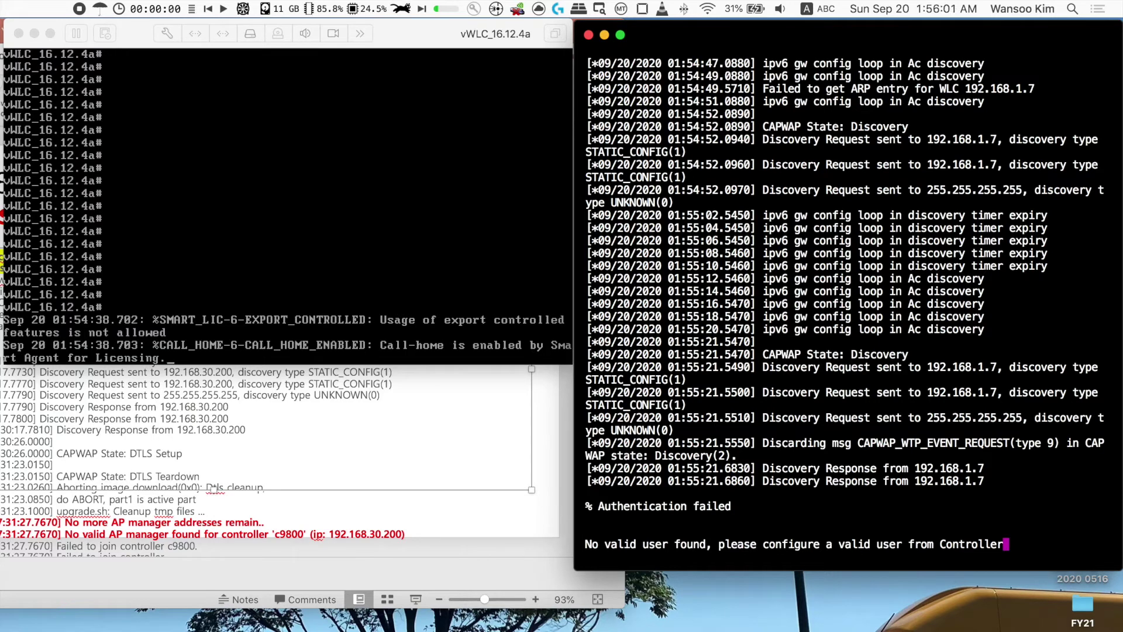
# - Confirm the AP rejoined vWLC_16.12.4a and bring the controller web interface forward
pyautogui.press('Return')
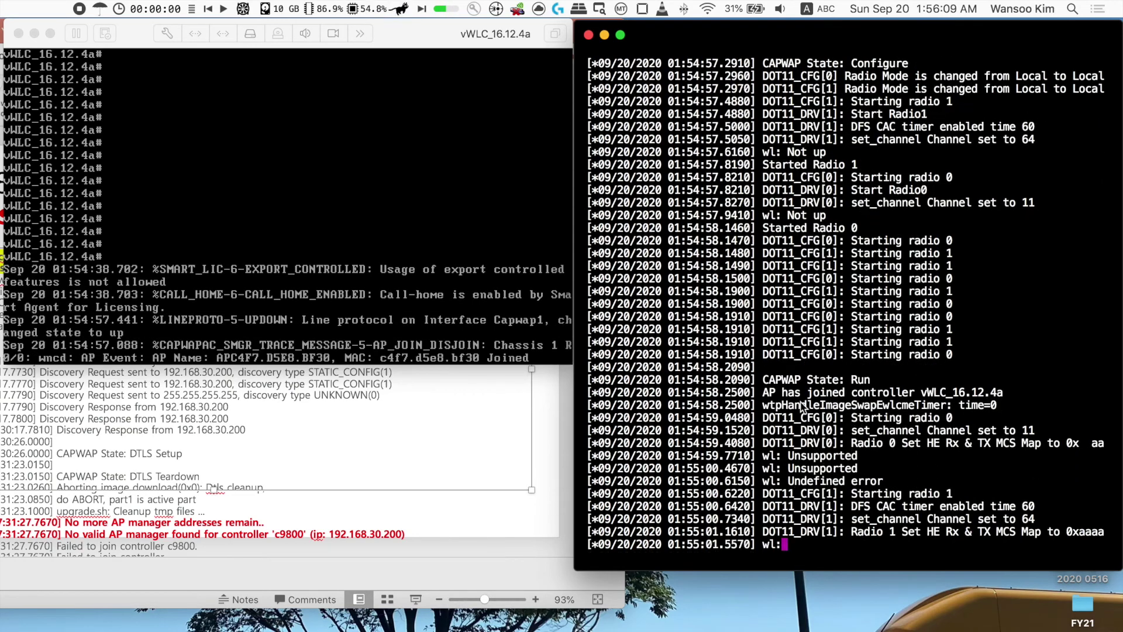
pyautogui.click(323, 353)
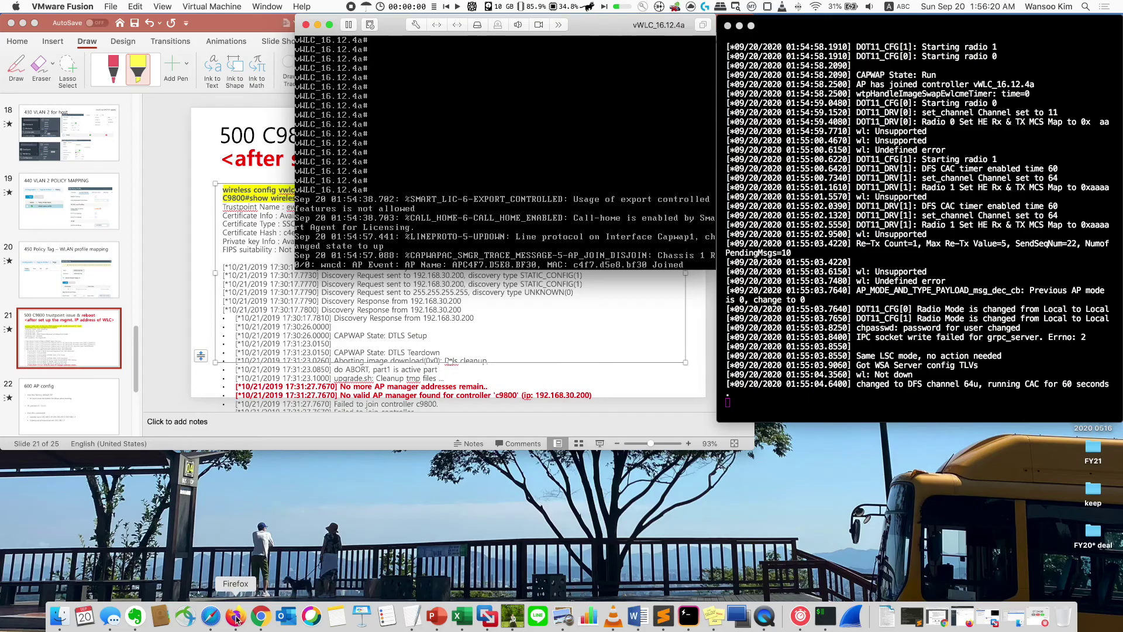
pyautogui.click(248, 615)
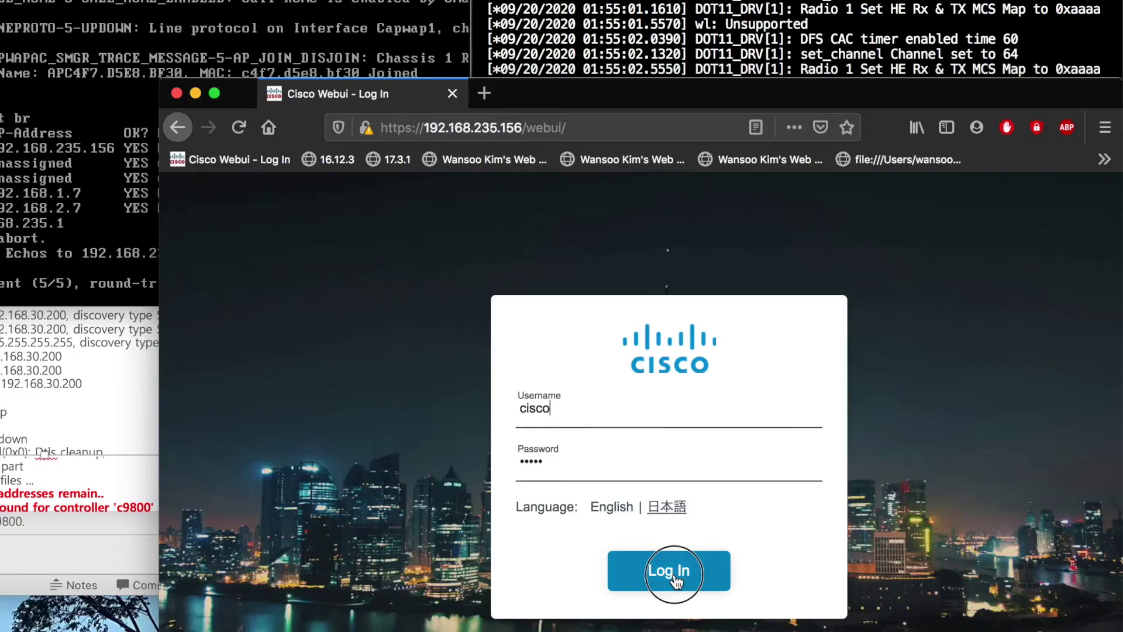
# - Log in, open the registered AP APC4F7.D5E8.BF30's statistics from the Dashboard, and widen the window
pyautogui.click(673, 568)
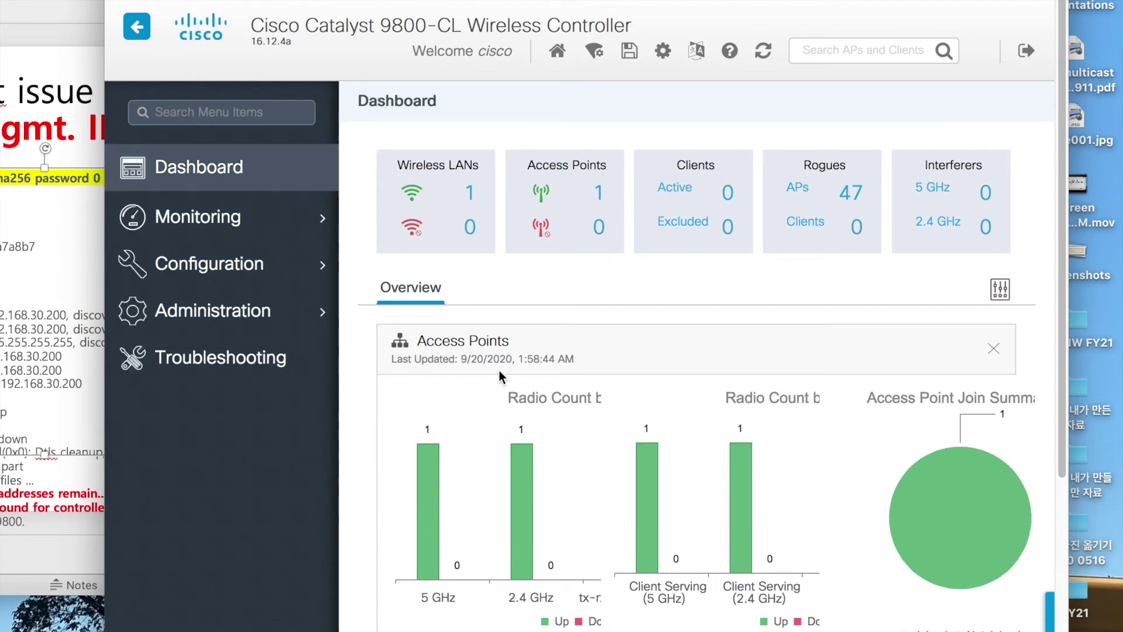
pyautogui.click(595, 196)
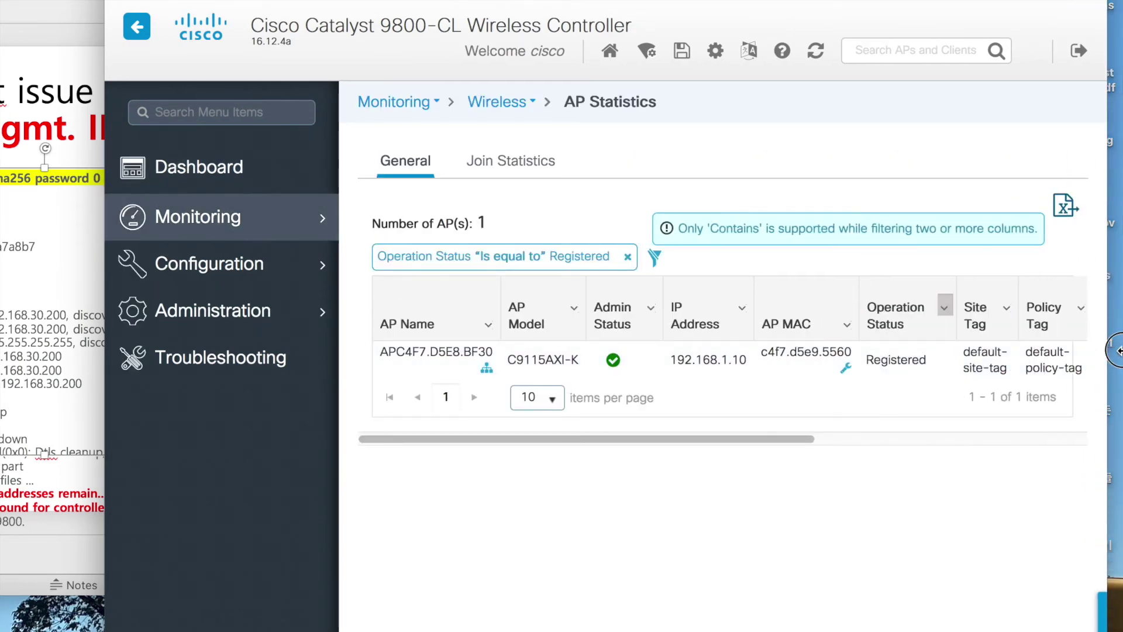
pyautogui.moveTo(108, 409); pyautogui.dragTo(0, 409)
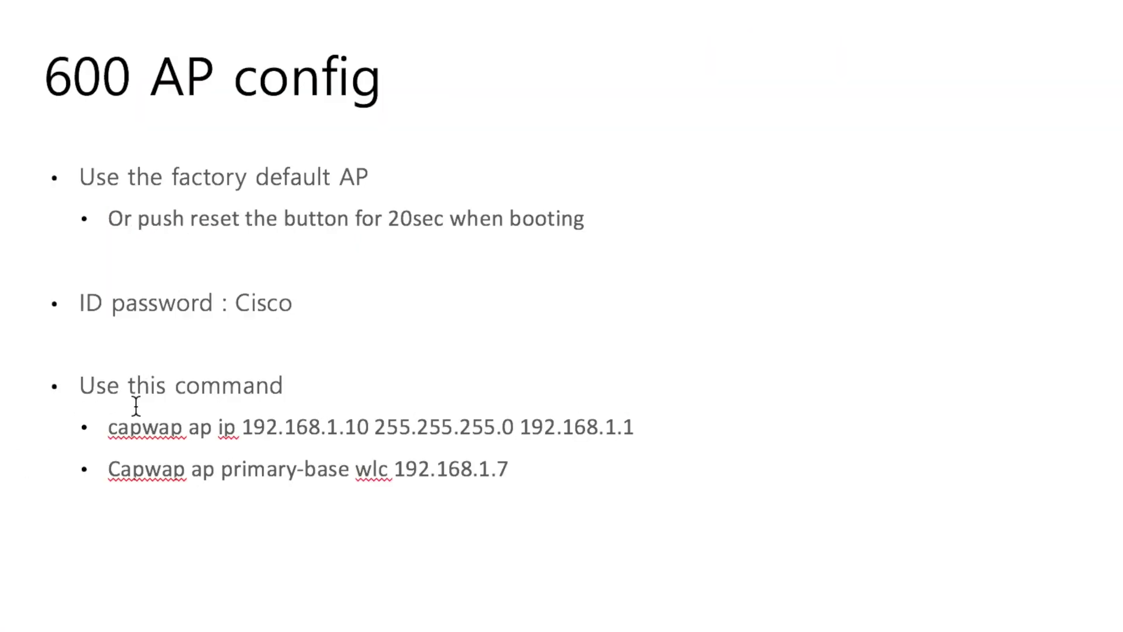
pyautogui.moveTo(234, 307); pyautogui.dragTo(318, 301)
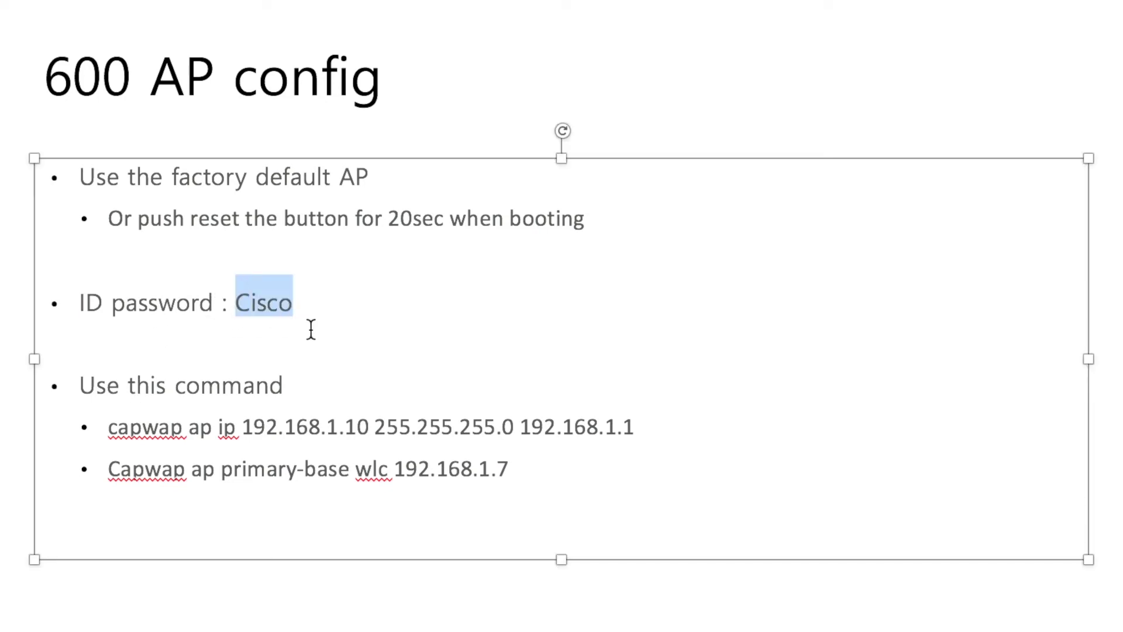
pyautogui.click(311, 329)
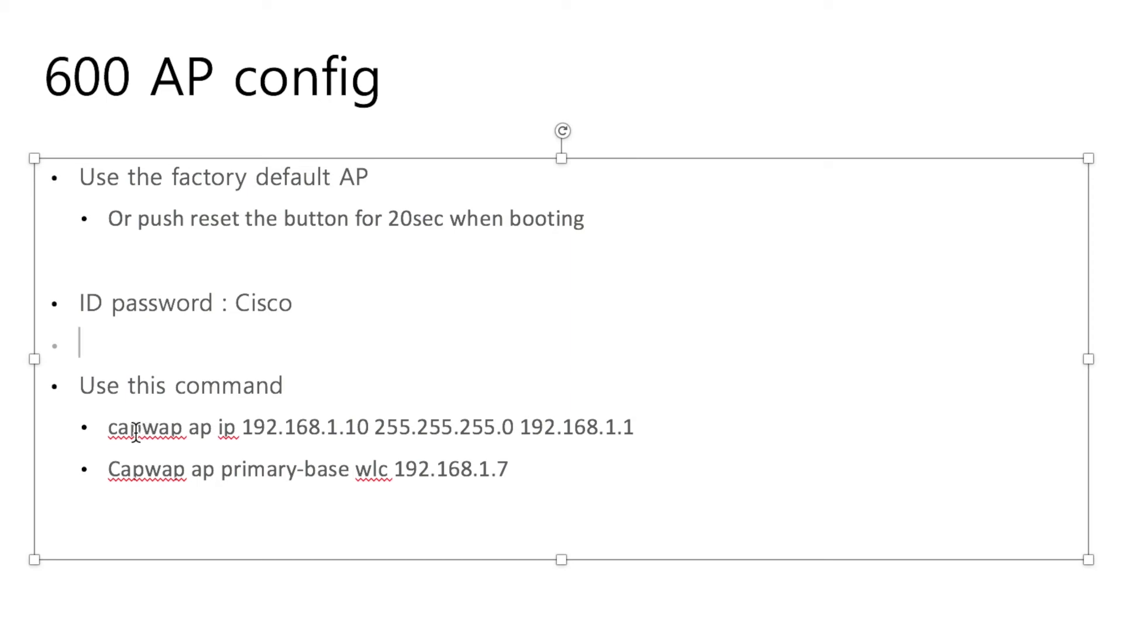
pyautogui.moveTo(110, 427); pyautogui.dragTo(352, 427)
pyautogui.click(237, 429)
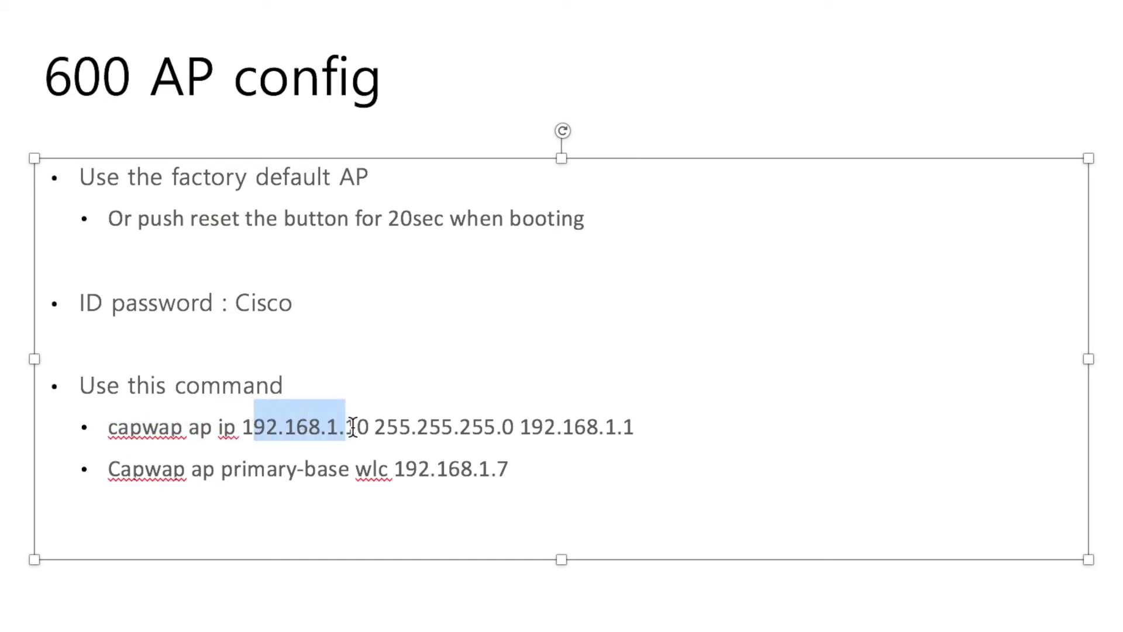
pyautogui.click(358, 427)
pyautogui.moveTo(512, 427); pyautogui.dragTo(586, 427)
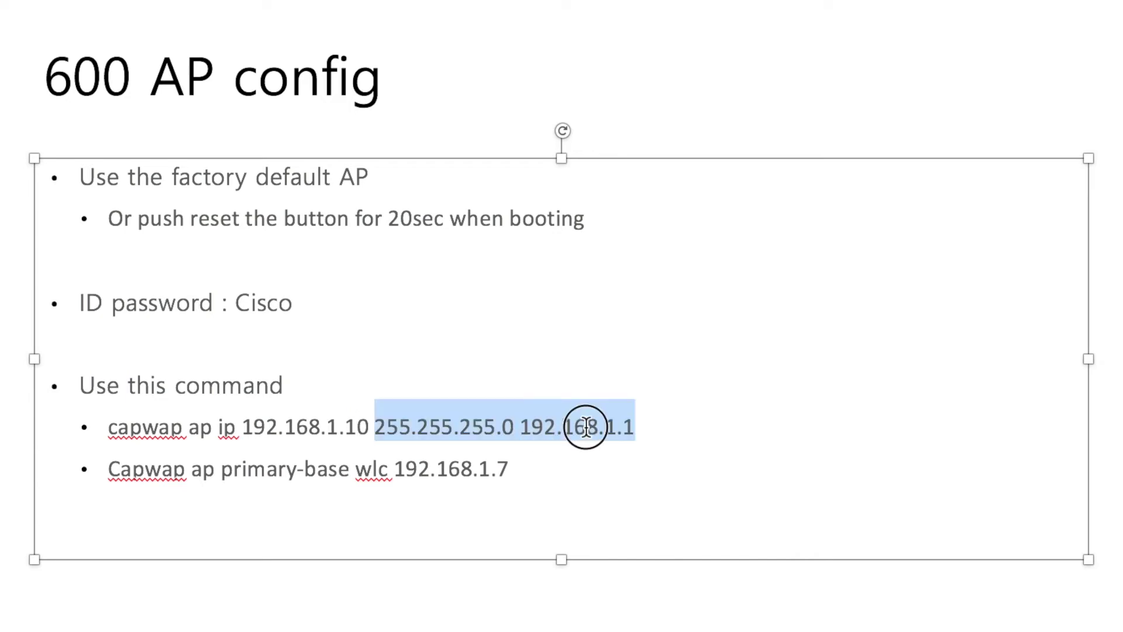
pyautogui.click(508, 469)
pyautogui.moveTo(396, 468); pyautogui.dragTo(710, 503)
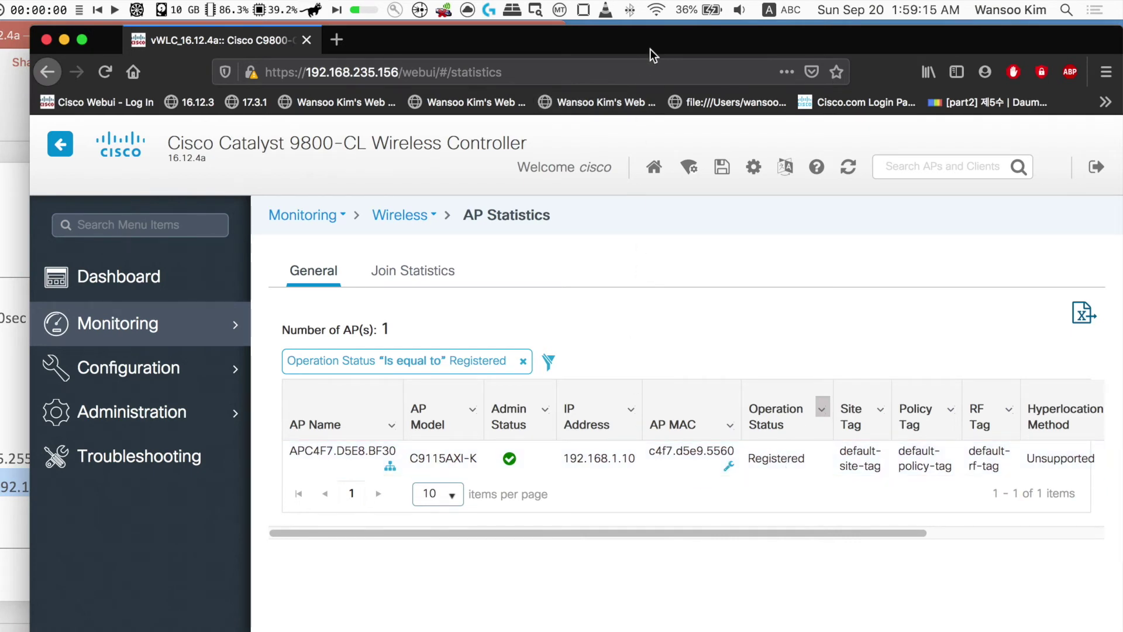
# - Join the laptop to the yame Wi-Fi network, confirm it connected, then return to the controller Dashboard
pyautogui.click(657, 10)
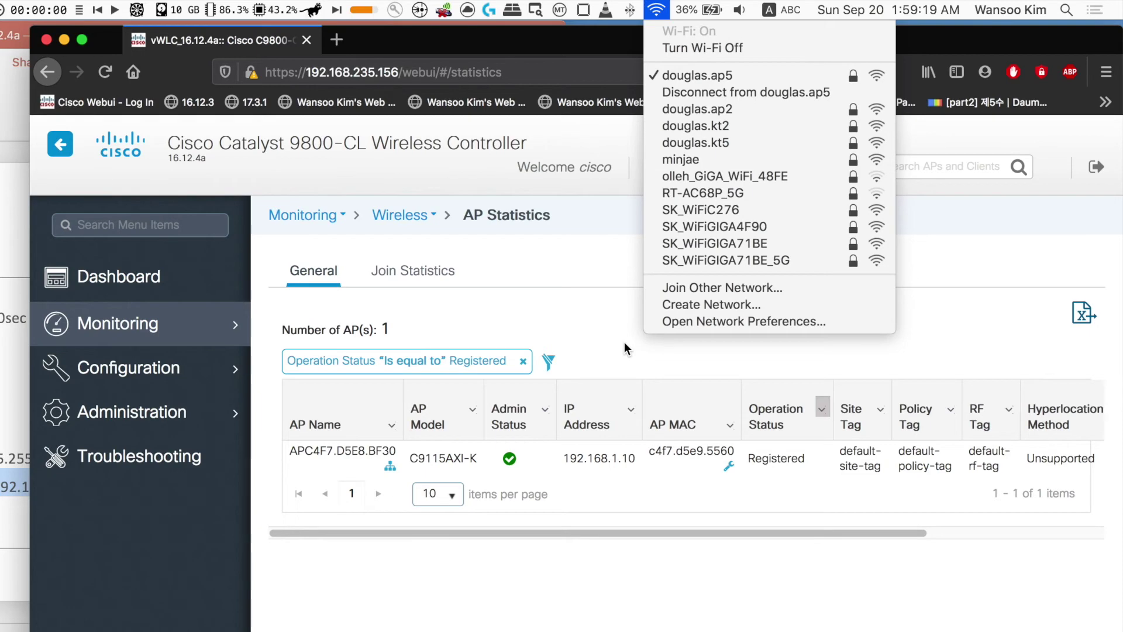
pyautogui.click(656, 11)
pyautogui.click(656, 12)
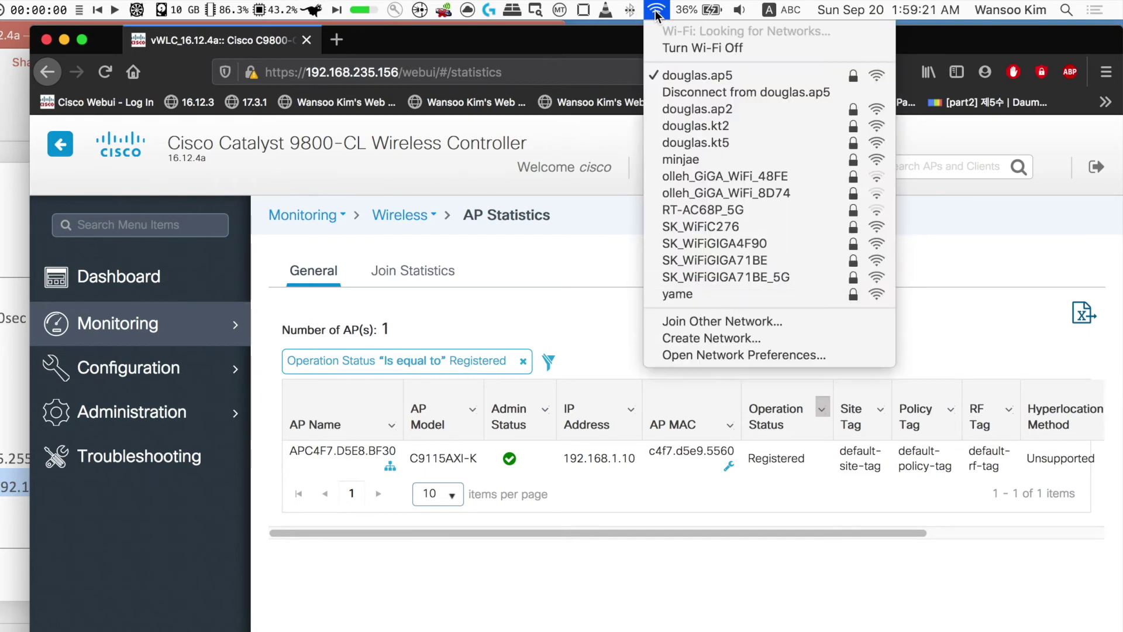
pyautogui.click(687, 294)
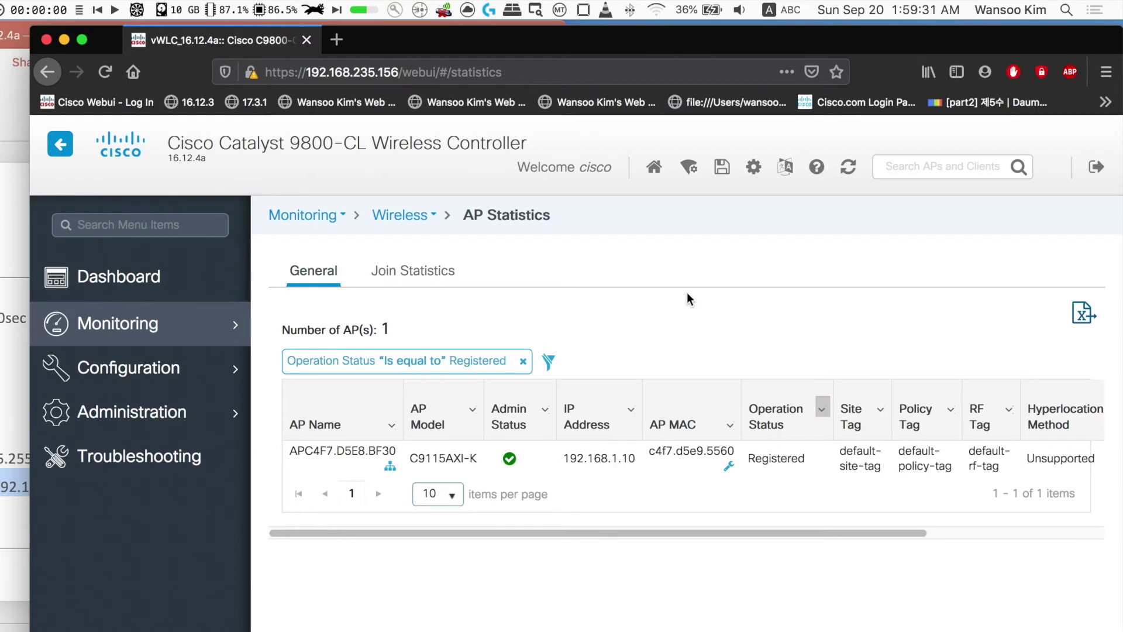
pyautogui.click(656, 10)
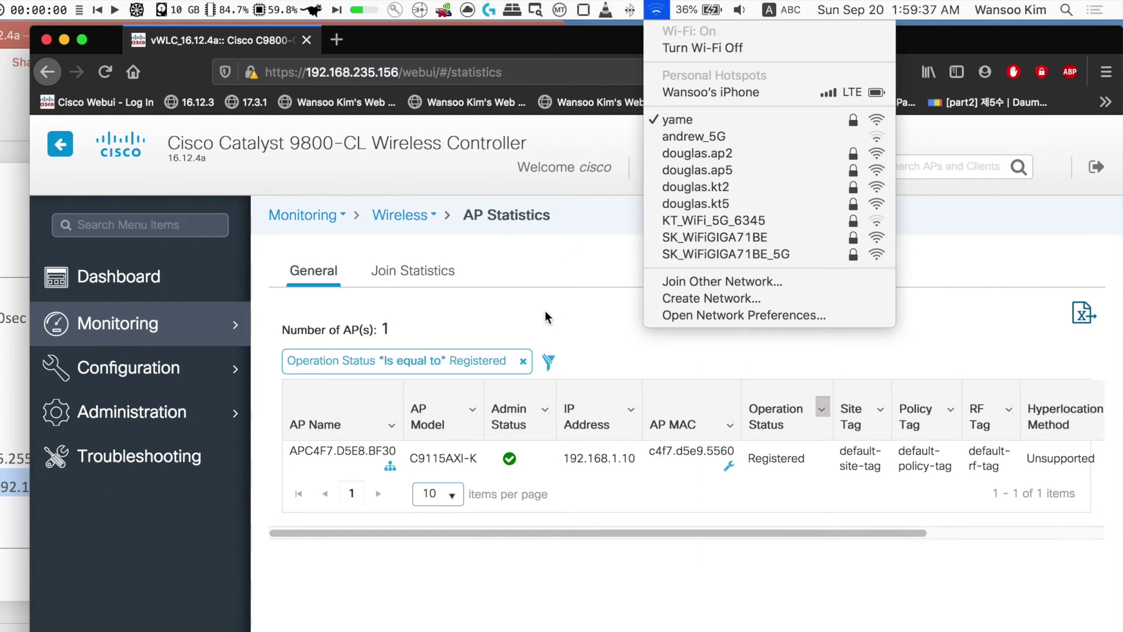
pyautogui.click(170, 288)
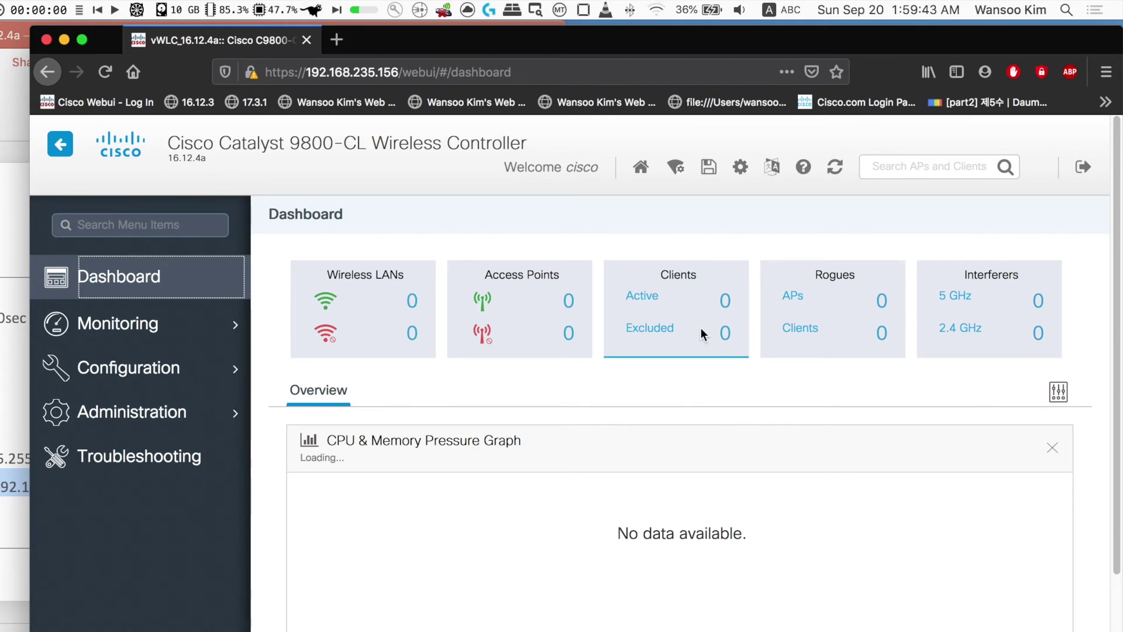
# - Set the laptop fans to Full Blast and refresh the controller Dashboard counts
pyautogui.click(169, 289)
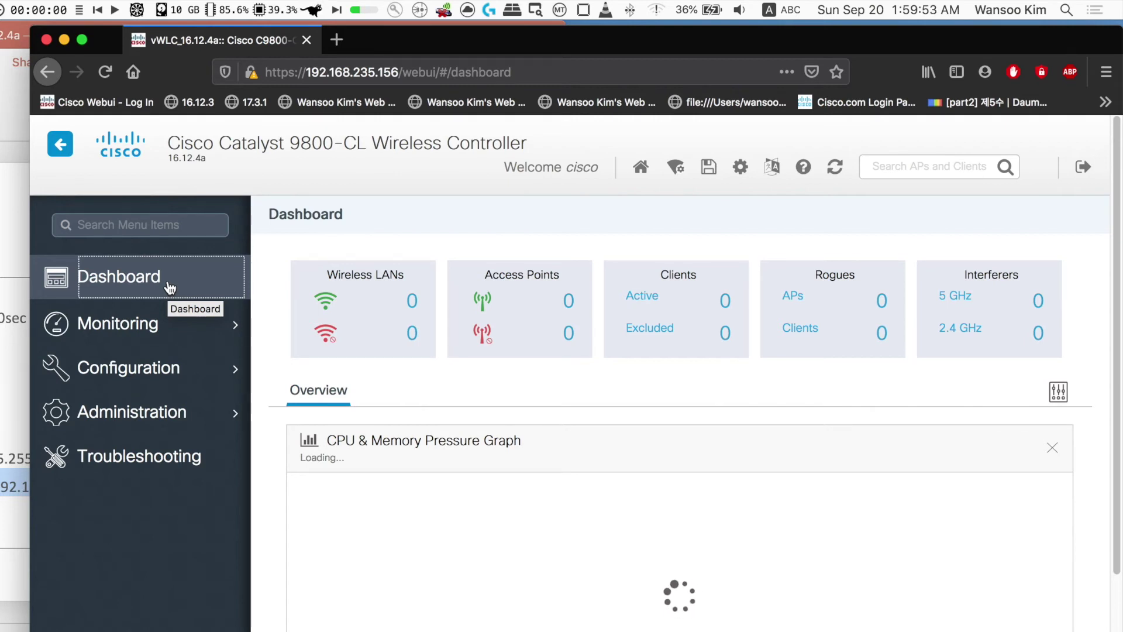
pyautogui.click(136, 17)
pyautogui.moveTo(263, 59)
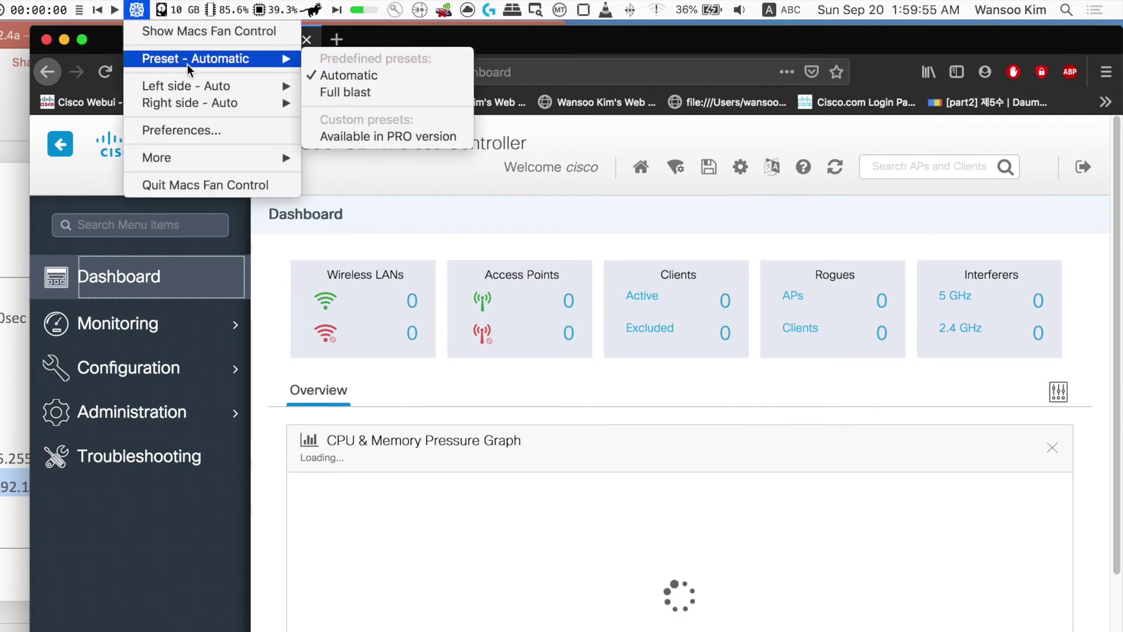
pyautogui.click(351, 92)
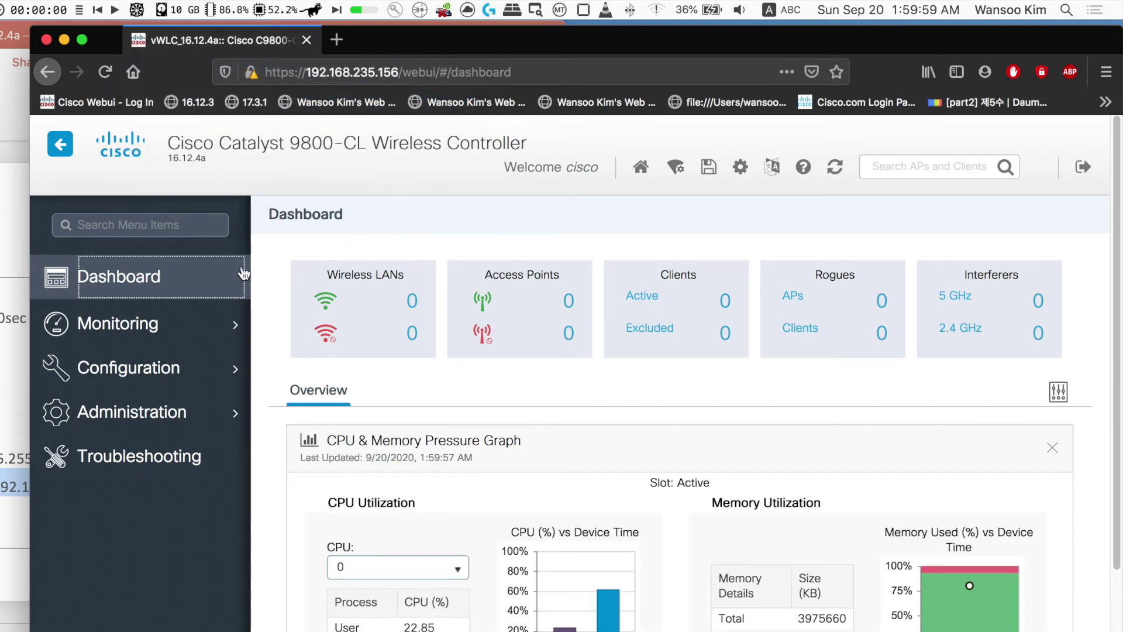
pyautogui.click(138, 293)
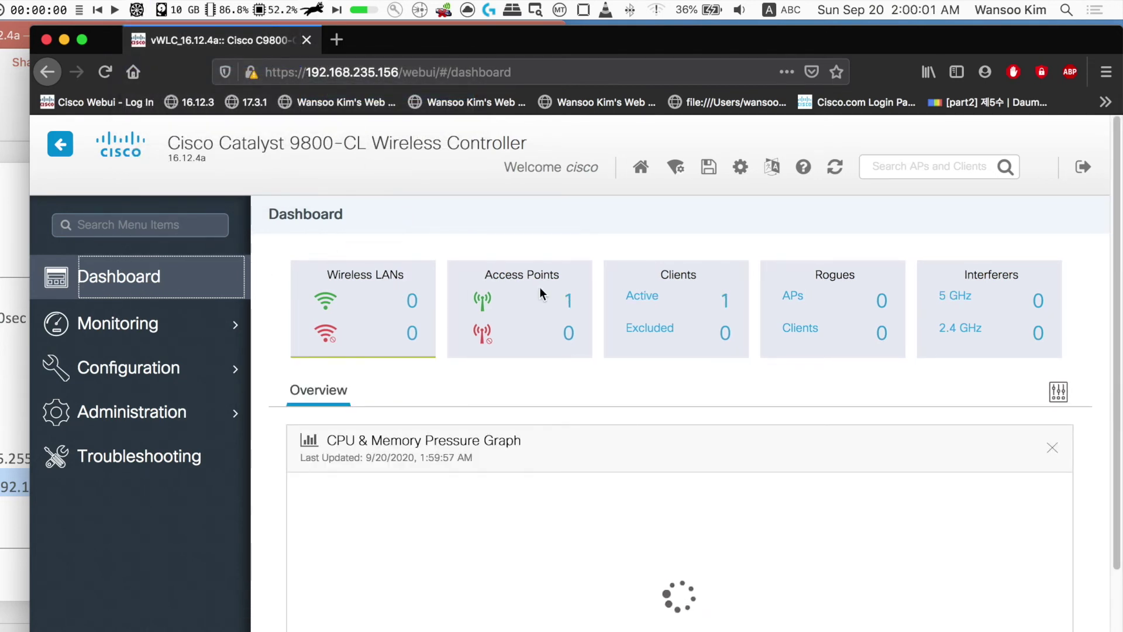
# - Copy the active client's MAC address from its details, then start entering a web address in a new tab
pyautogui.click(723, 297)
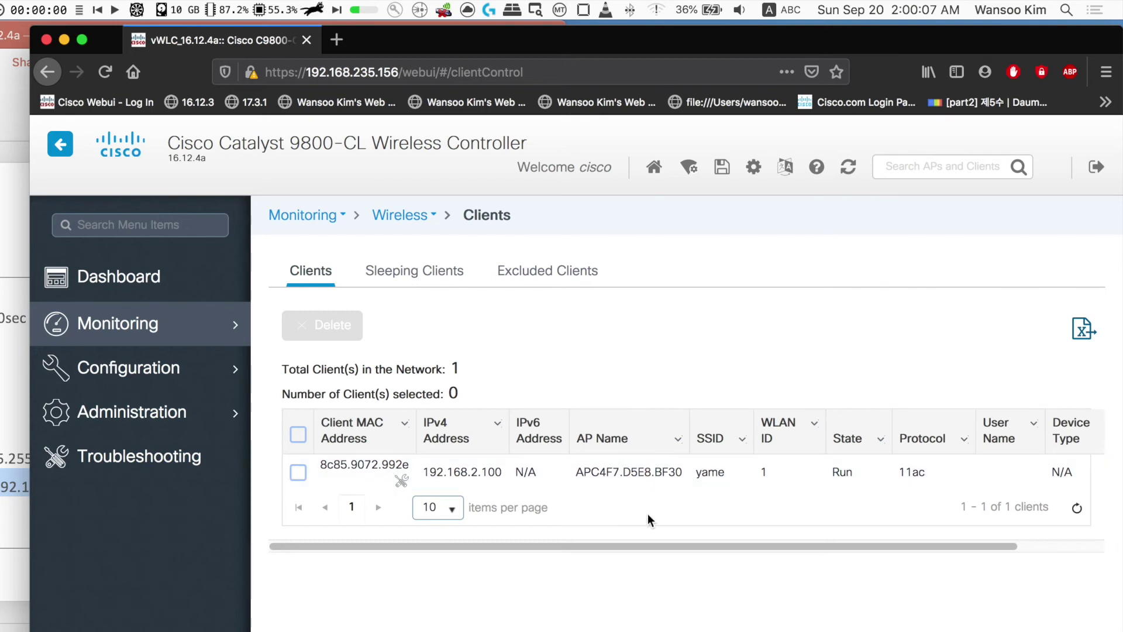
pyautogui.click(350, 479)
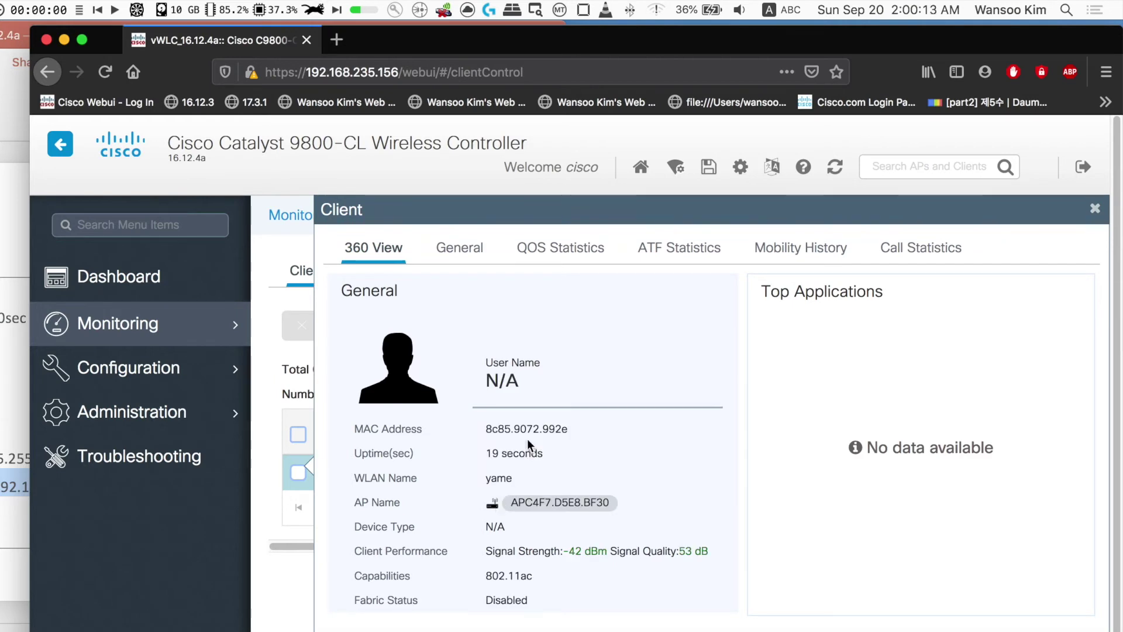
pyautogui.doubleClick(528, 432)
pyautogui.rightClick(529, 433)
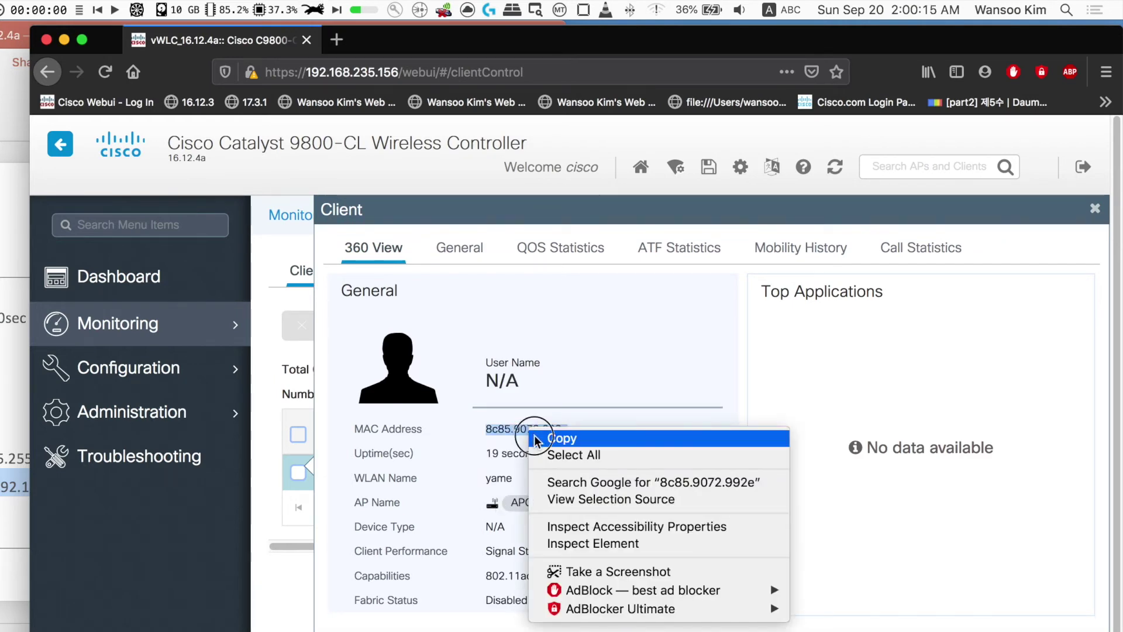
pyautogui.click(534, 438)
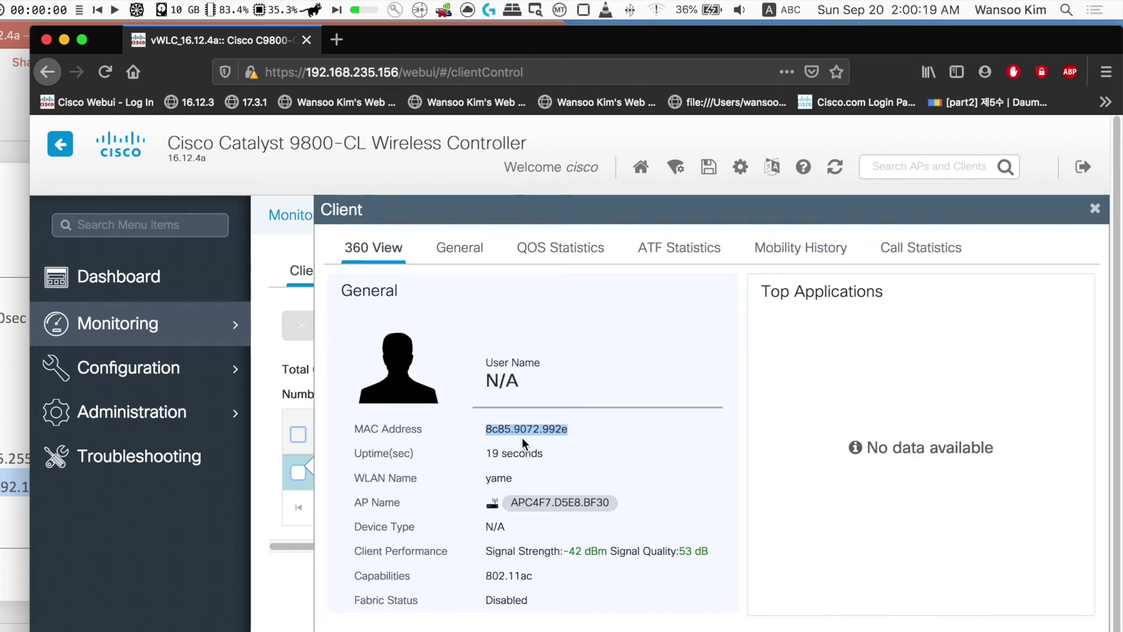
pyautogui.click(335, 41)
pyautogui.write('www.csico')
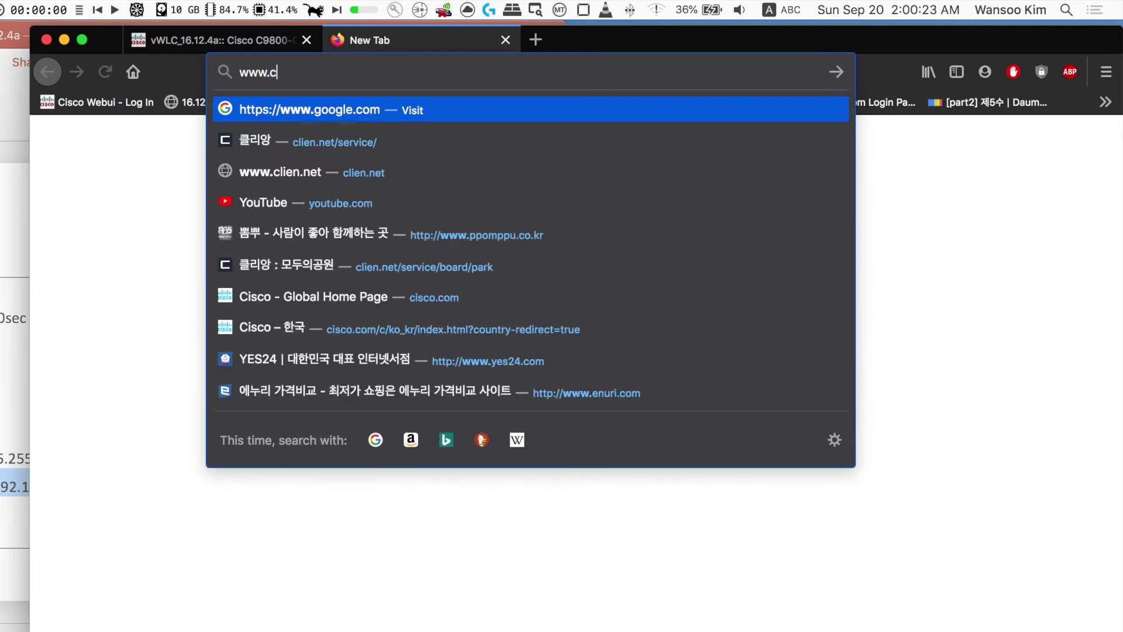
pyautogui.press('BackSpace')
pyautogui.press('BackSpace')
pyautogui.press('BackSpace')
pyautogui.press('BackSpace')
pyautogui.write('isco.com/')
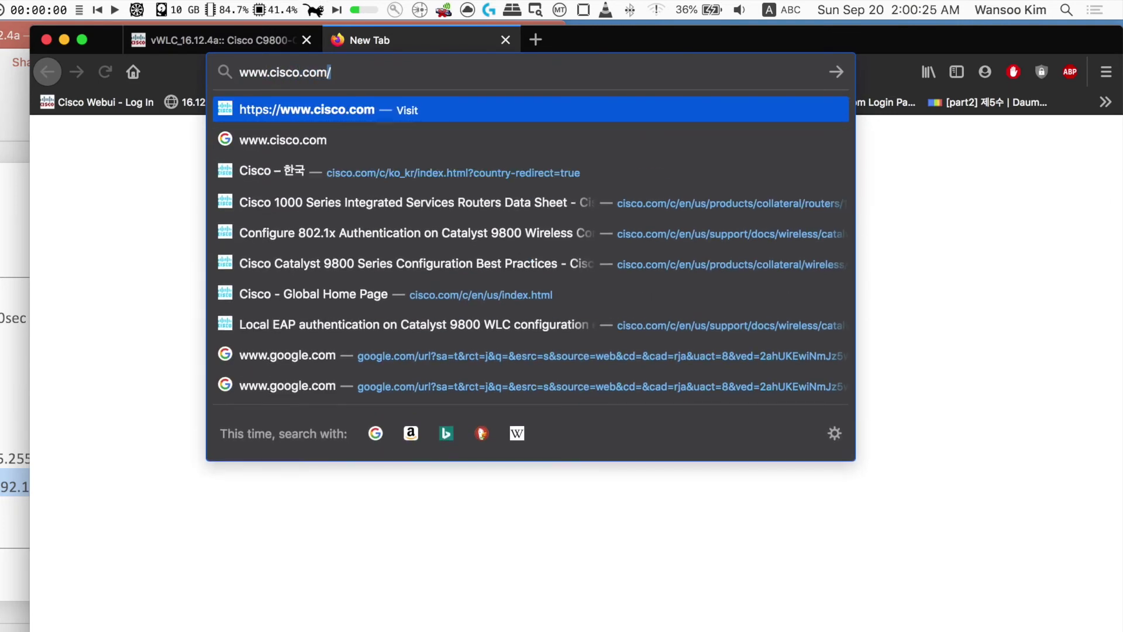
pyautogui.press('Return')
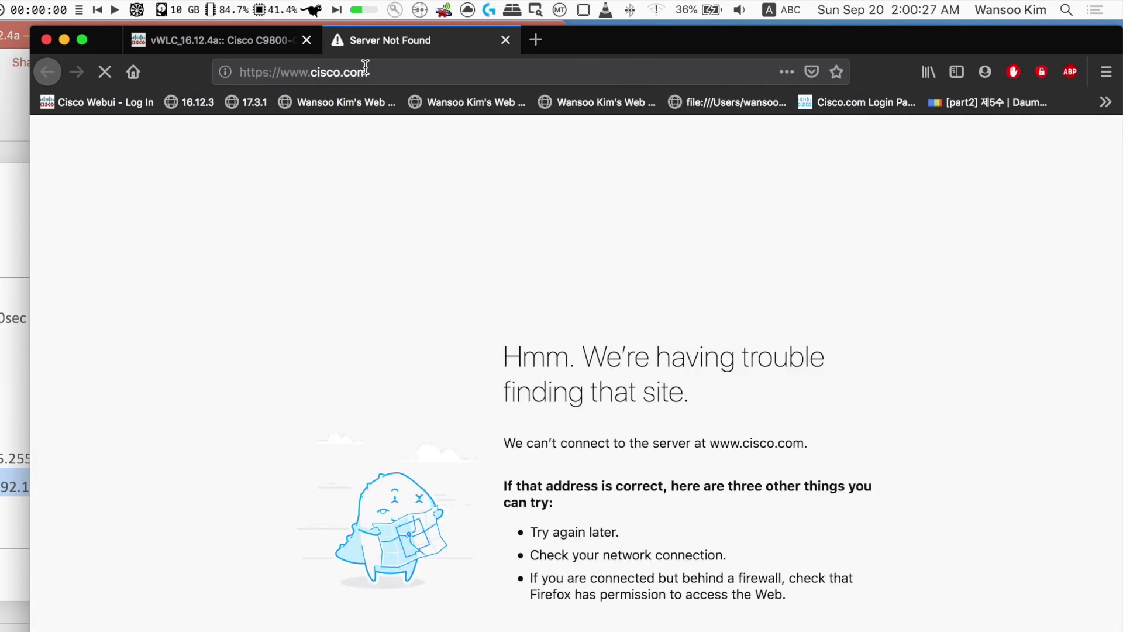
pyautogui.click(657, 11)
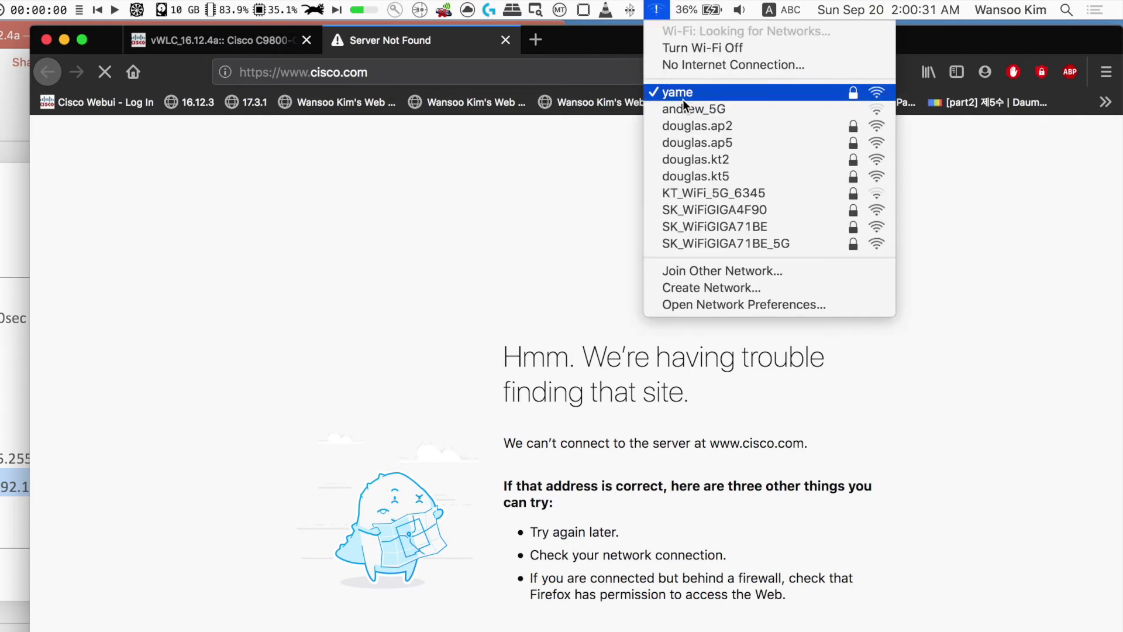
pyautogui.click(579, 170)
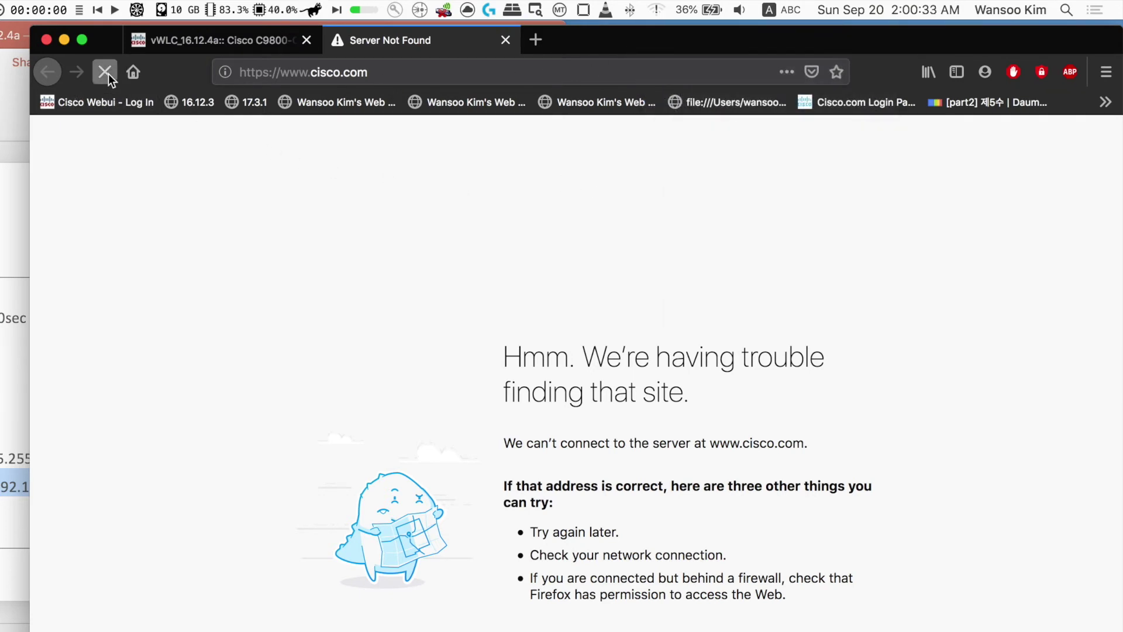
pyautogui.click(700, 79)
pyautogui.press('Return')
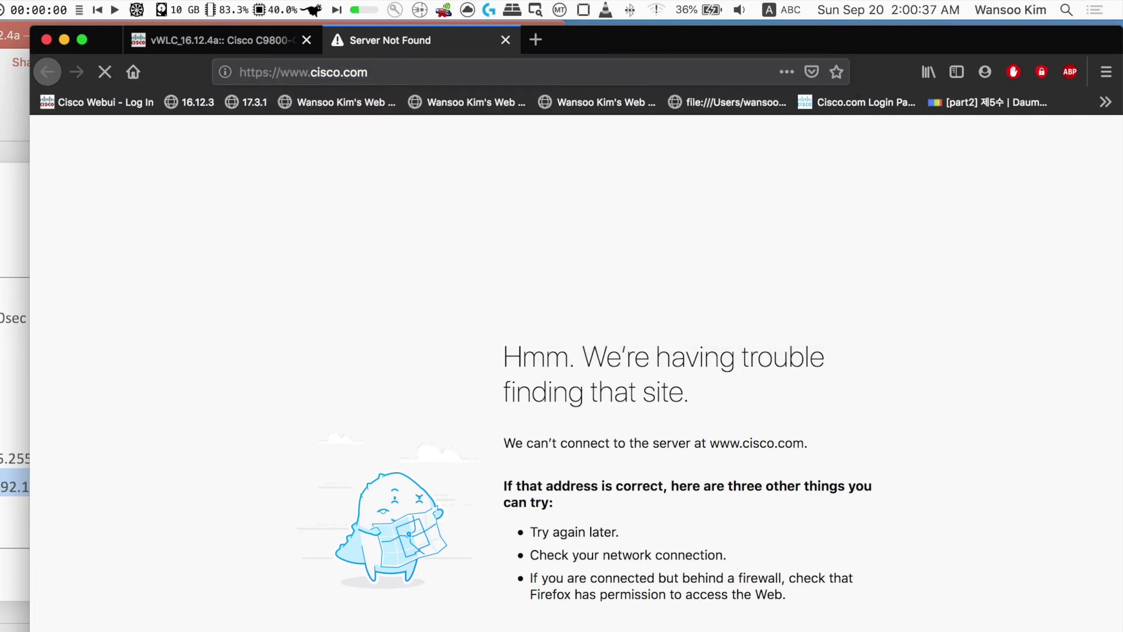
# - Inspect Wi-Fi in Network preferences, showing yame with only self-assigned 169.254.100.148, then close it
pyautogui.click(15, 7)
pyautogui.click(76, 43)
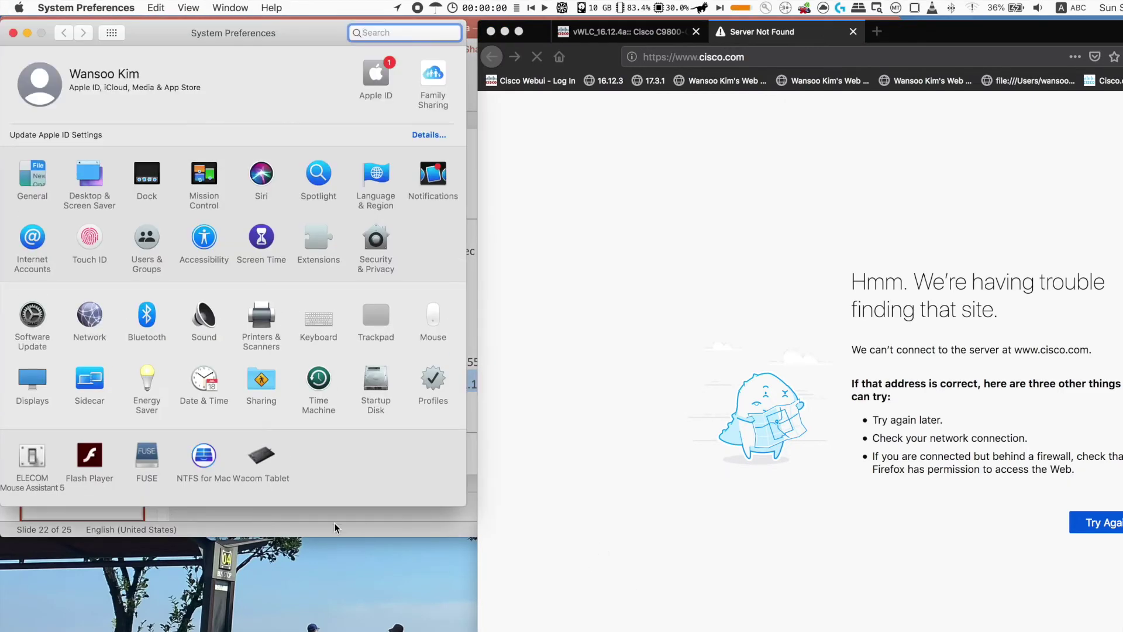
pyautogui.click(90, 325)
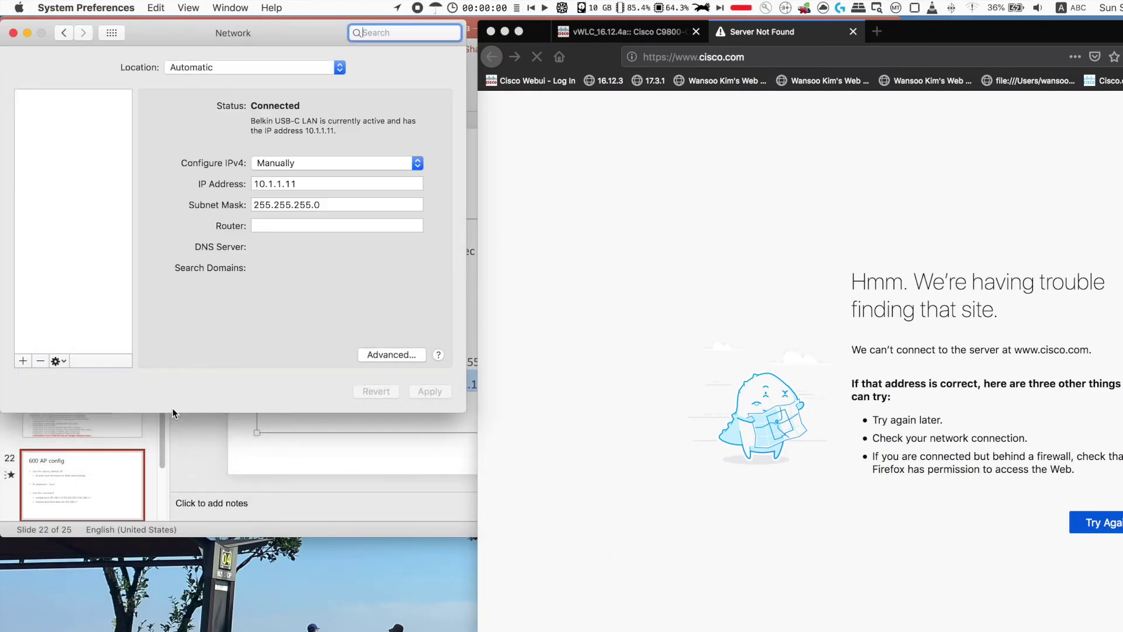
pyautogui.moveTo(180, 33); pyautogui.dragTo(248, 245)
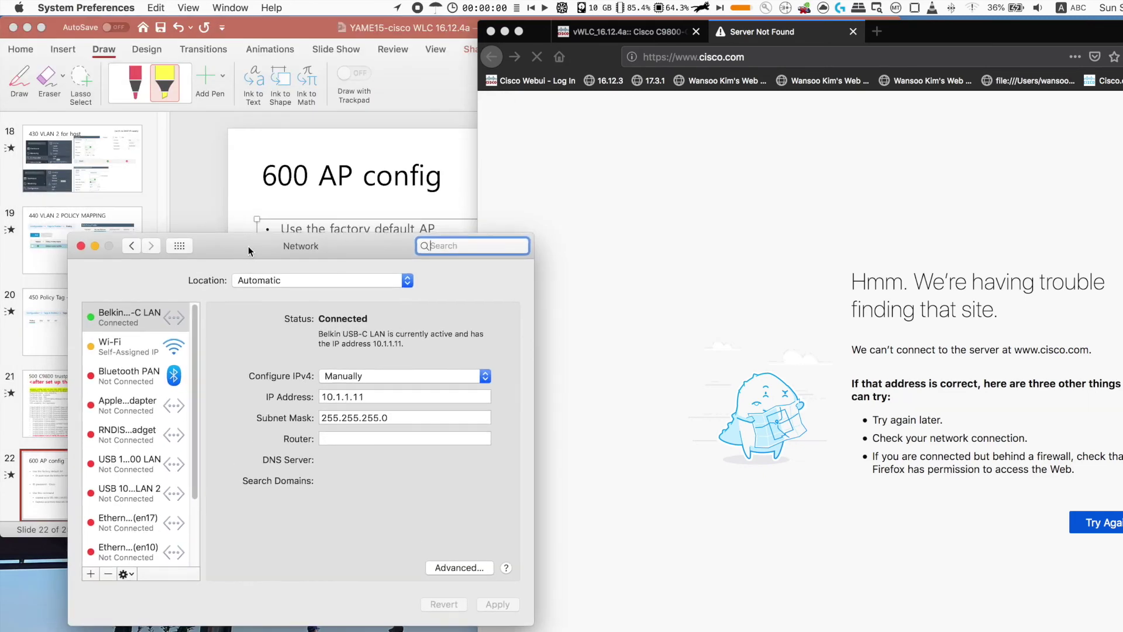
pyautogui.click(149, 344)
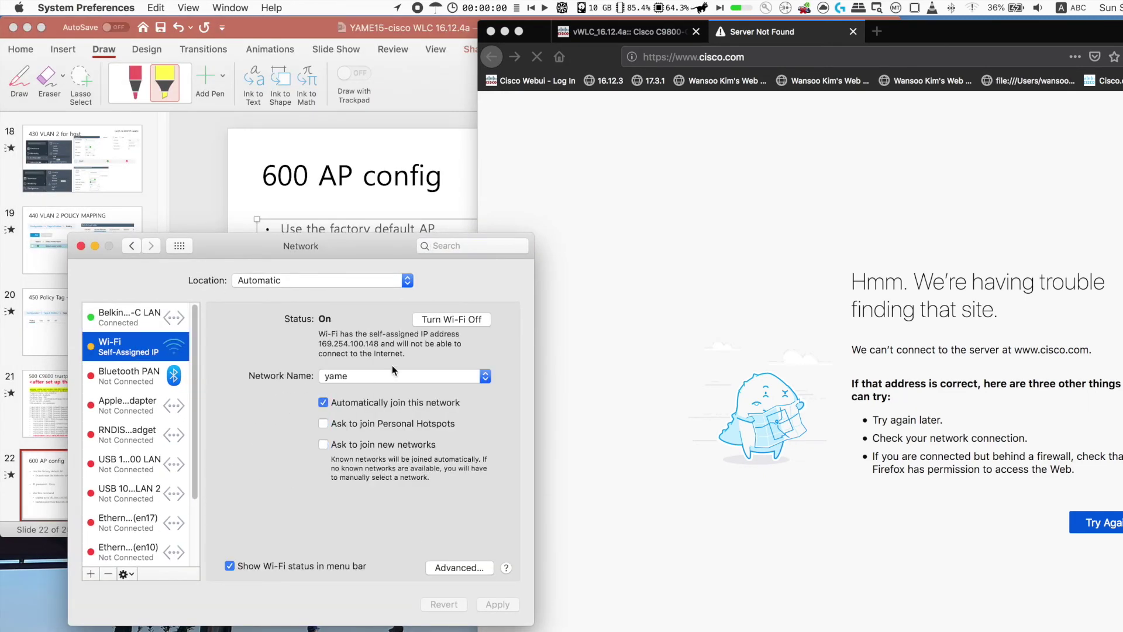
pyautogui.click(462, 568)
pyautogui.click(451, 591)
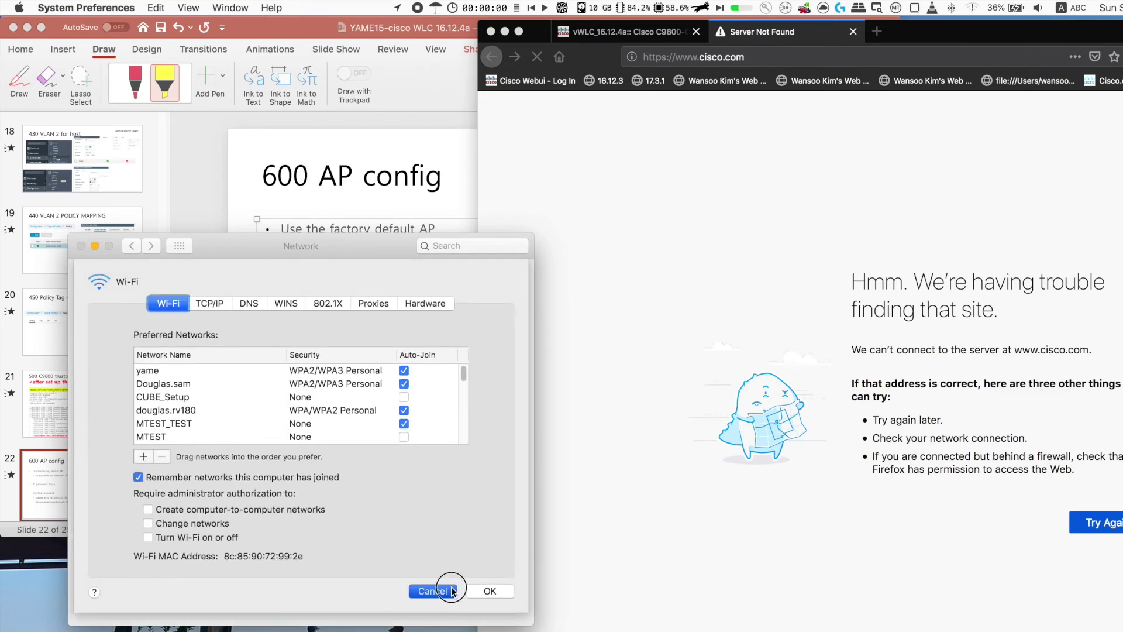
pyautogui.click(80, 246)
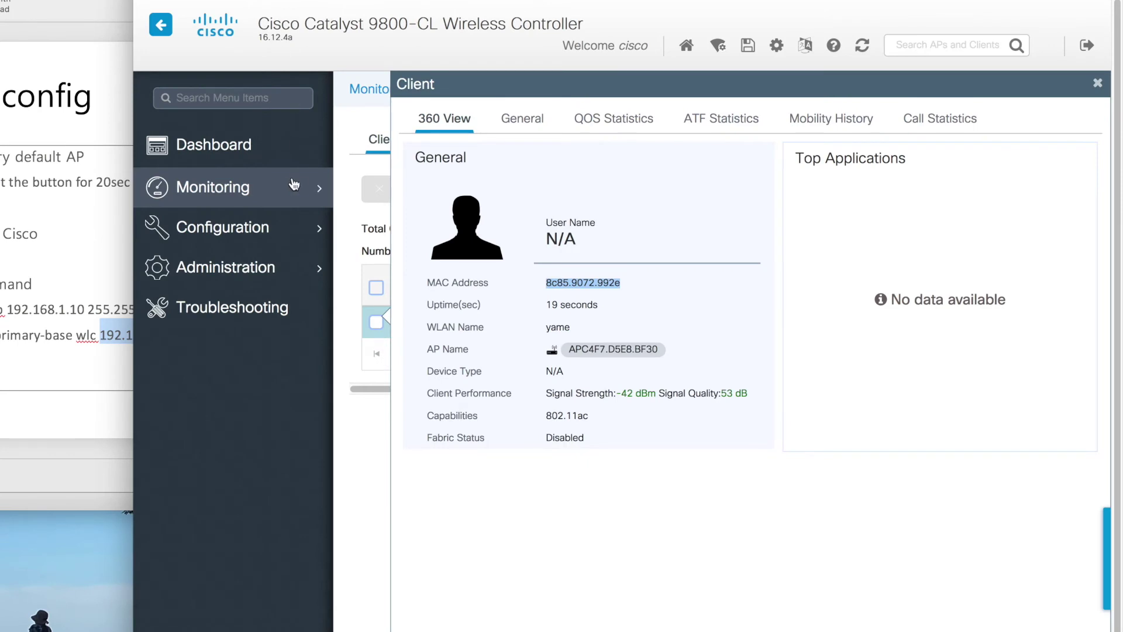
# - Close the client details and check Vlan2's SVI, static at 192.168.2.7/255.255.255.0, on the Layer2 VLAN page
pyautogui.click(357, 127)
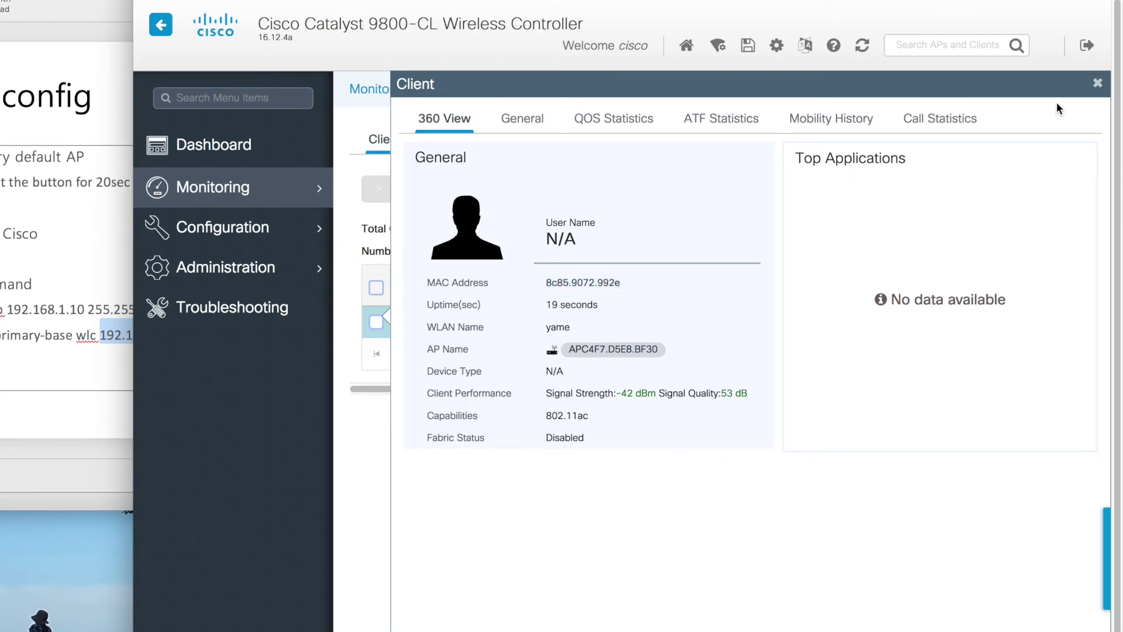
pyautogui.click(1096, 83)
pyautogui.click(262, 239)
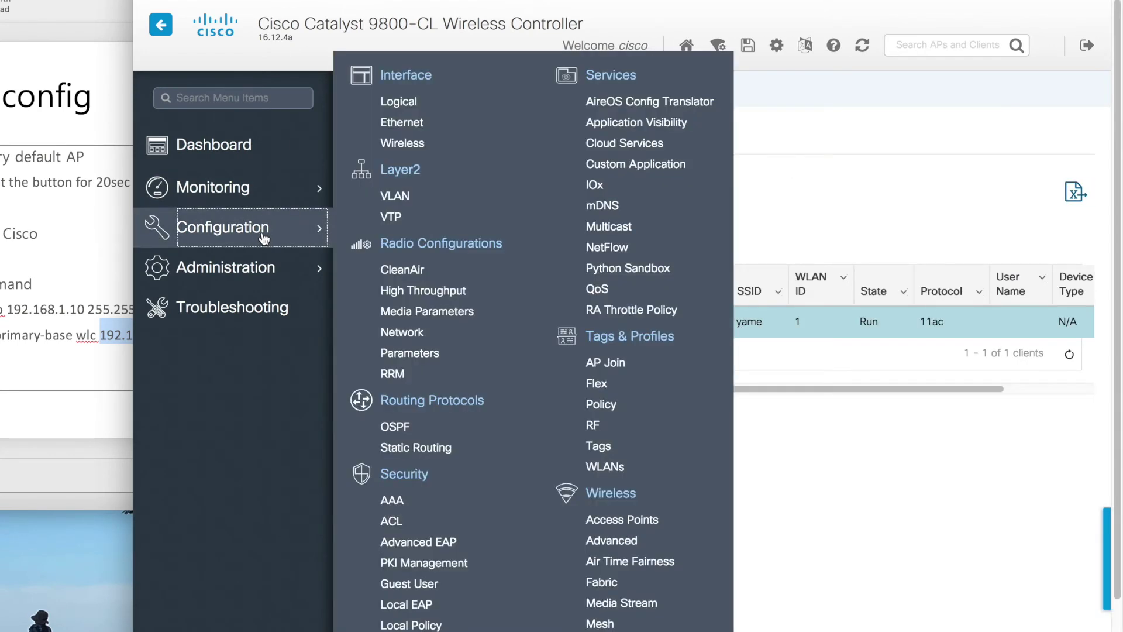
pyautogui.click(411, 191)
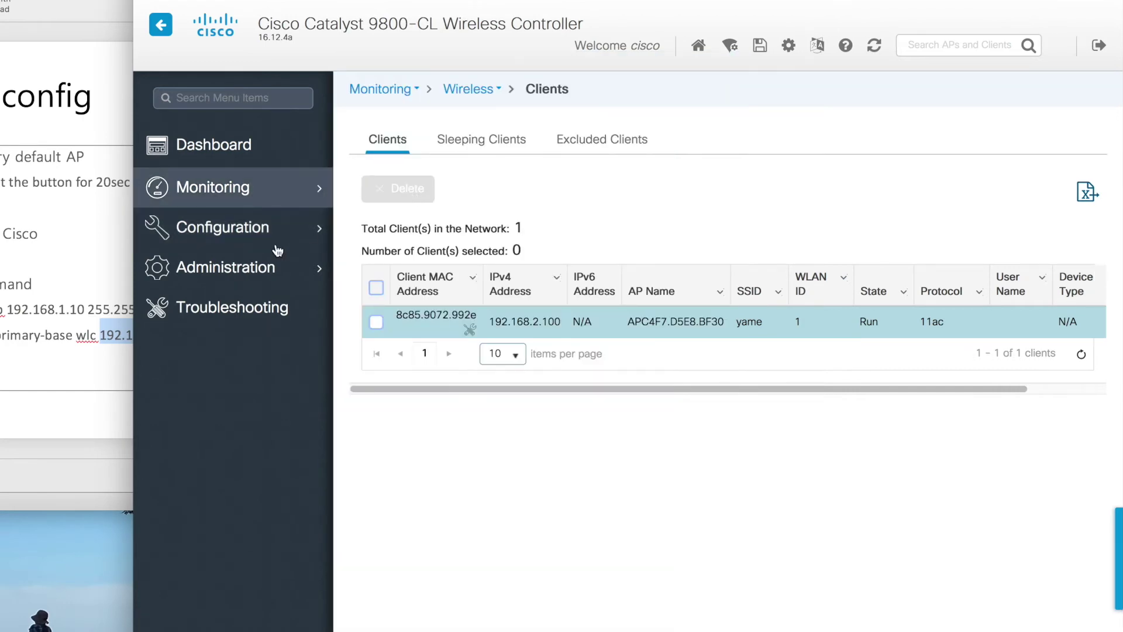
pyautogui.click(257, 242)
pyautogui.click(388, 194)
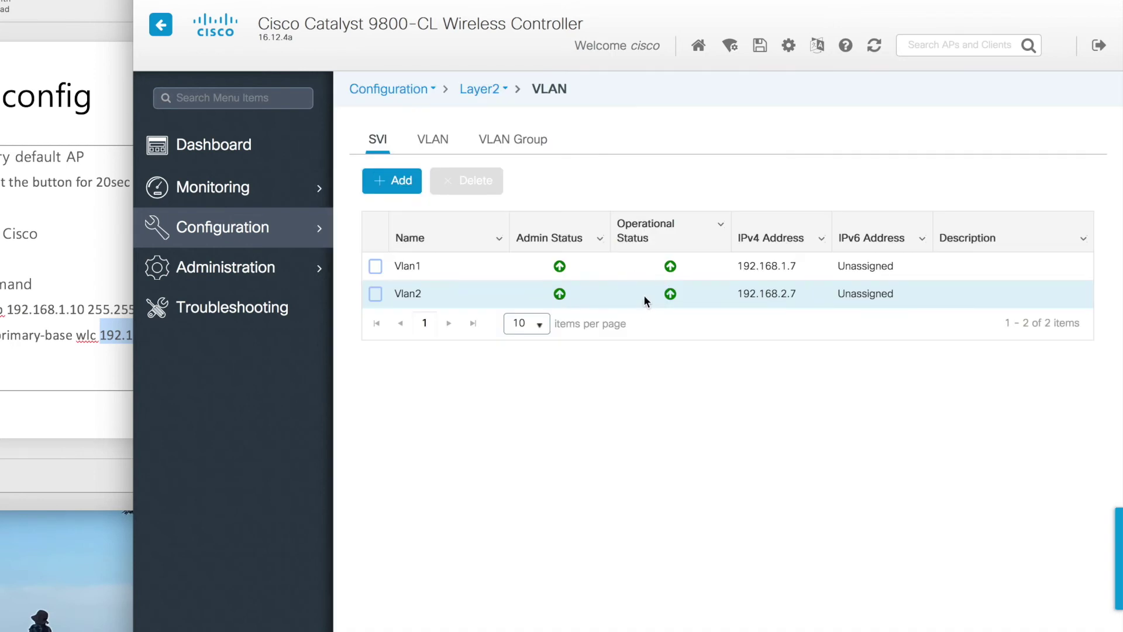
pyautogui.click(643, 294)
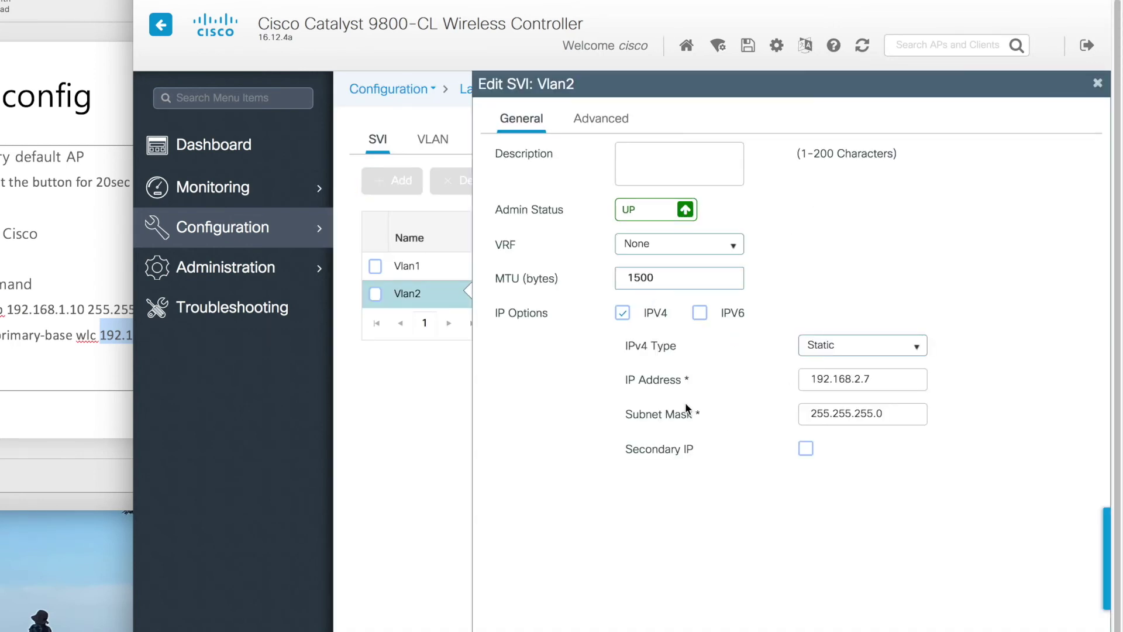
pyautogui.click(1098, 83)
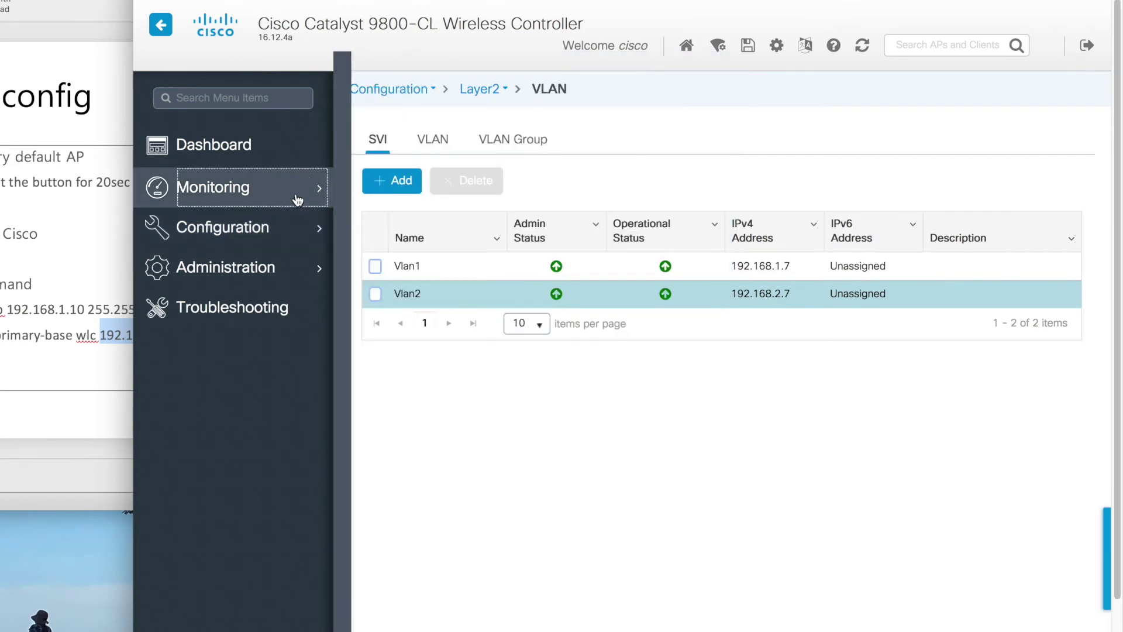
# - Go to the Tags & Profiles Policy page, widening the controller window to full screen
pyautogui.click(298, 198)
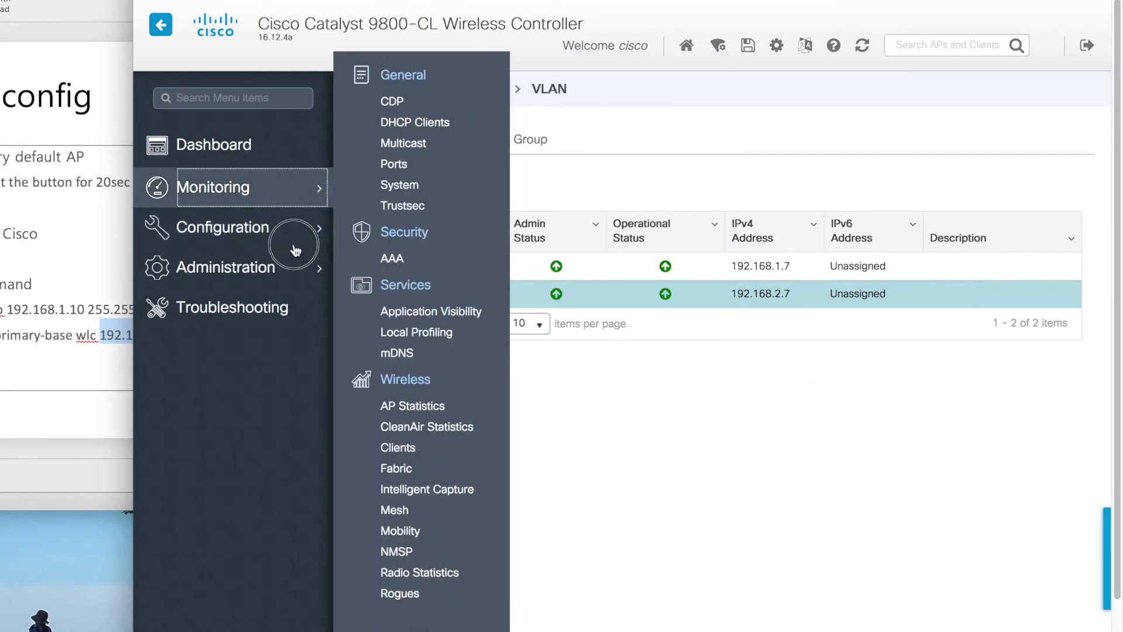
pyautogui.moveTo(295, 228)
pyautogui.click(624, 405)
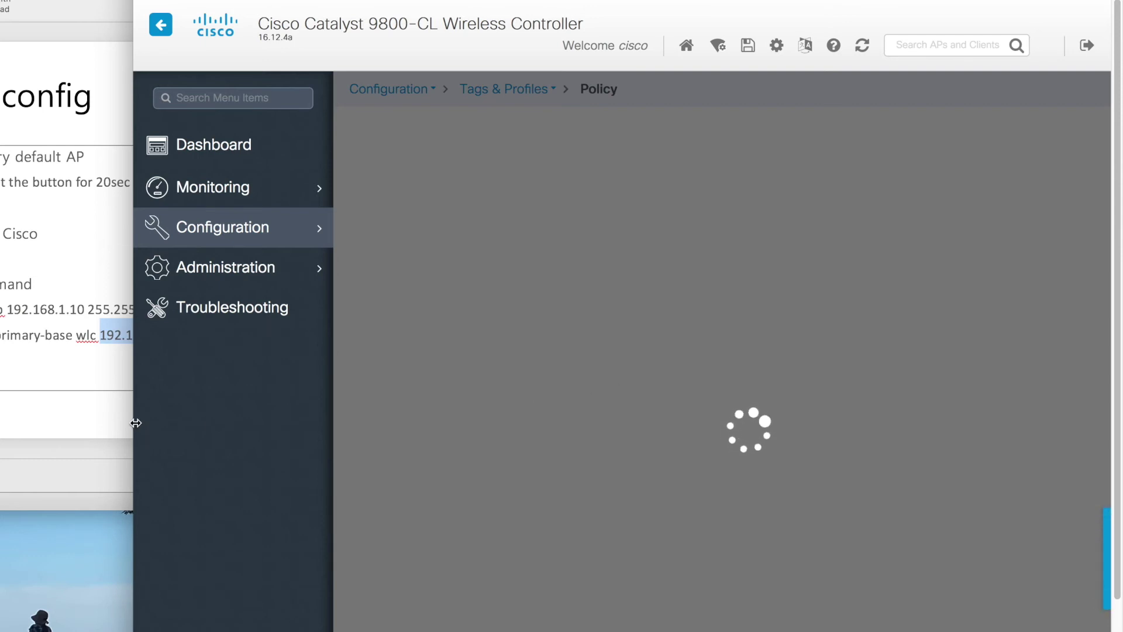
pyautogui.moveTo(128, 421); pyautogui.dragTo(5, 424)
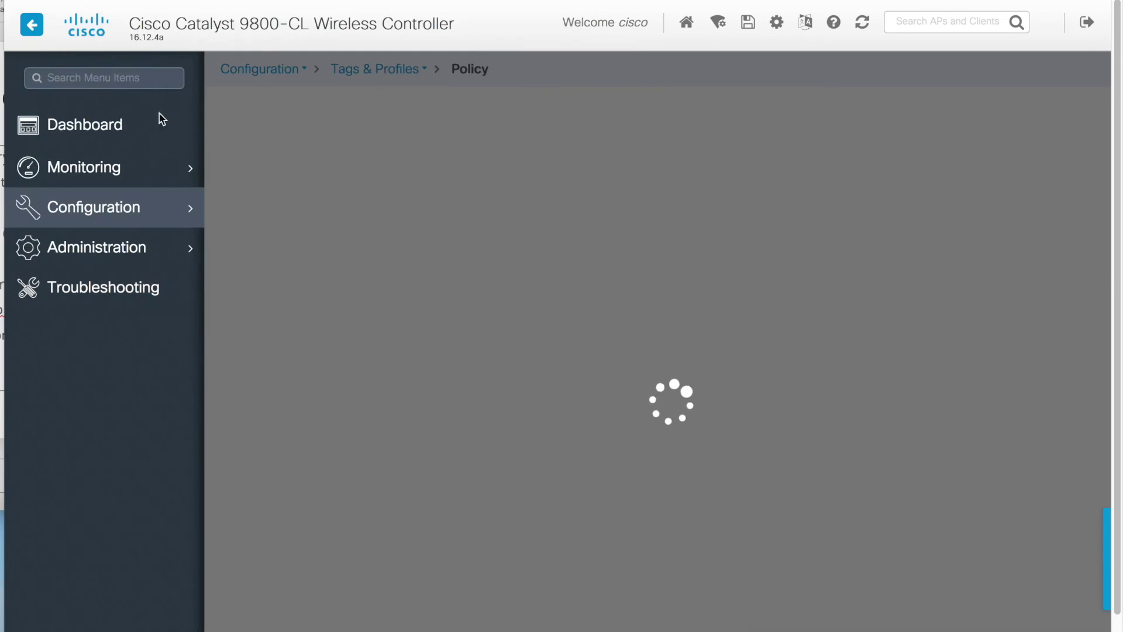
pyautogui.moveTo(191, 214)
pyautogui.click(526, 409)
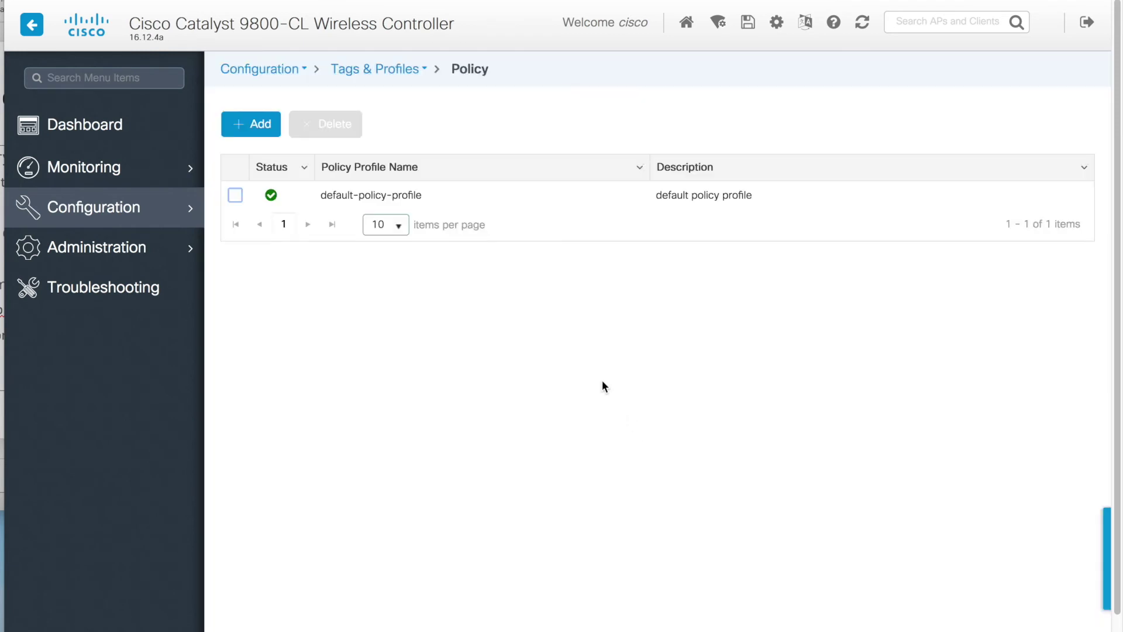
# - Assign VLAN0002 in default-policy-profile's access policies
pyautogui.click(446, 193)
pyautogui.click(543, 87)
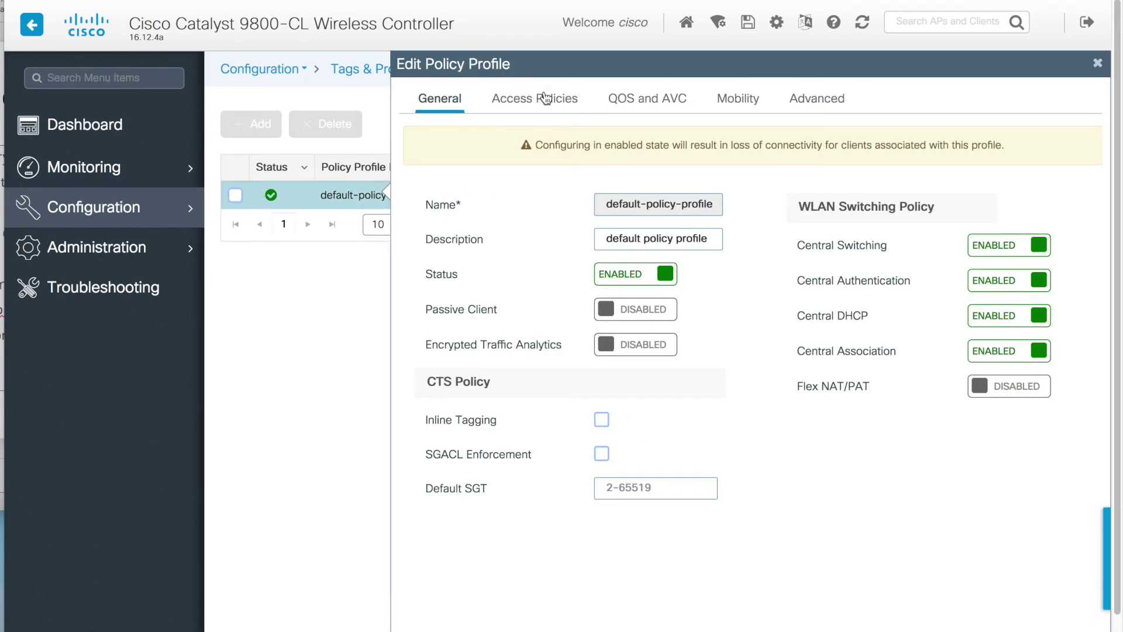
pyautogui.click(755, 402)
pyautogui.click(739, 427)
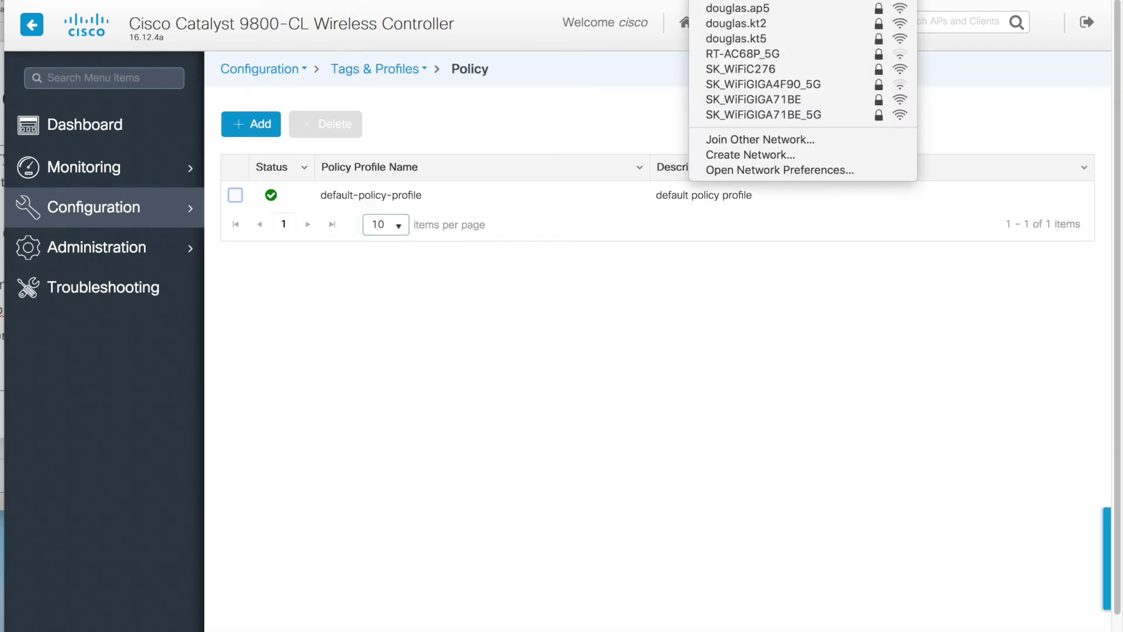
pyautogui.press('Escape')
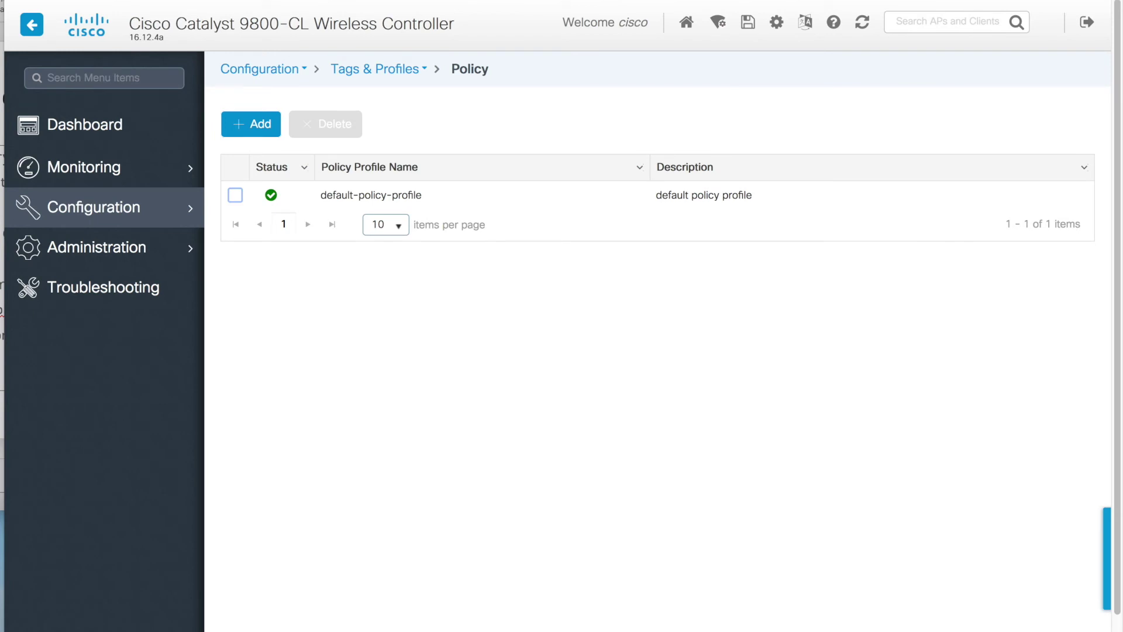
# - Save the controller's running configuration and confirm with OK
pyautogui.click(756, 21)
pyautogui.click(731, 393)
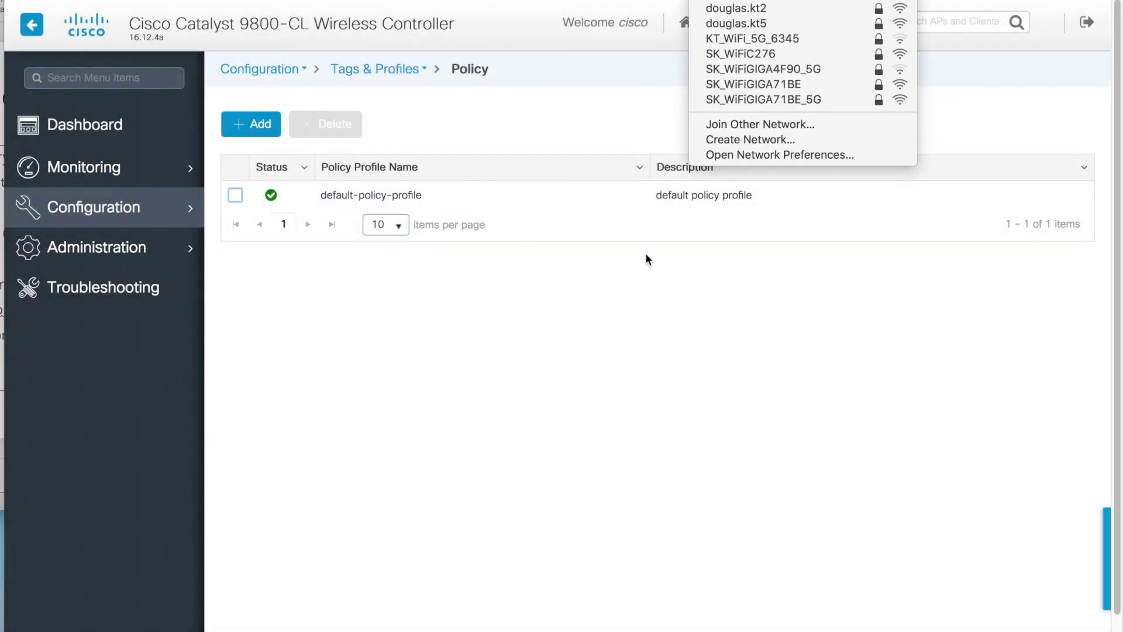
pyautogui.click(640, 307)
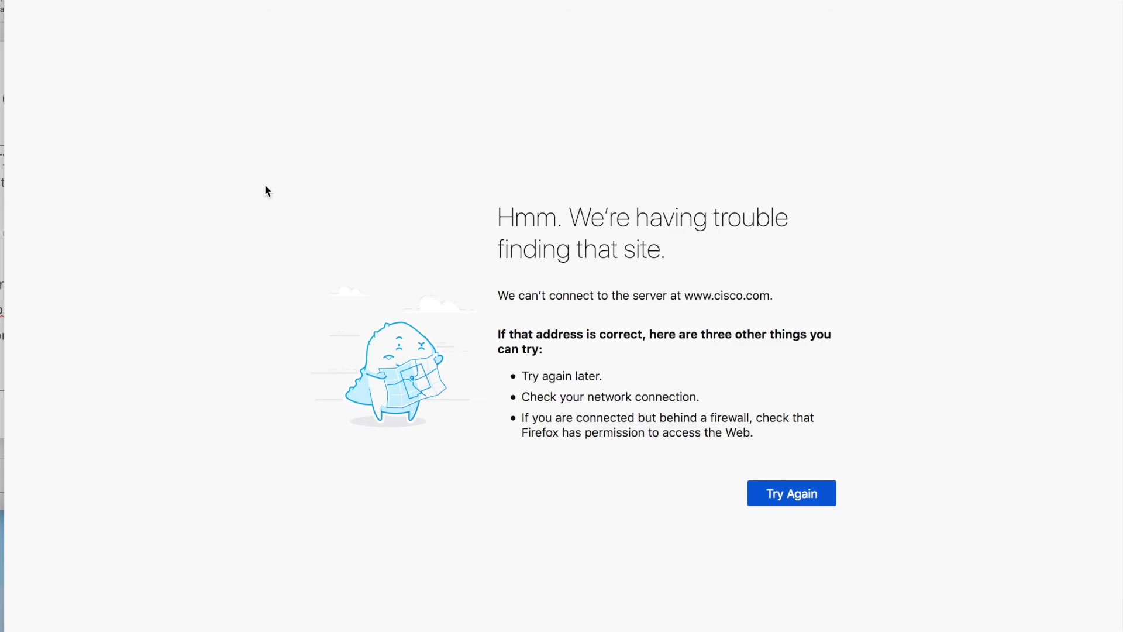
pyautogui.press('super+r')
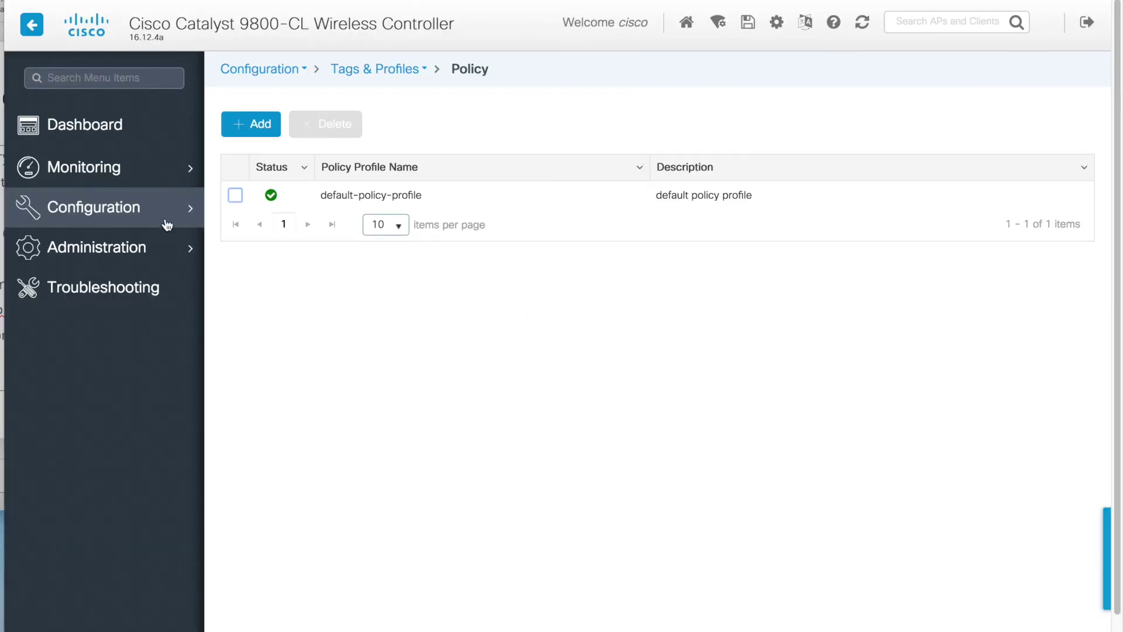
pyautogui.click(105, 135)
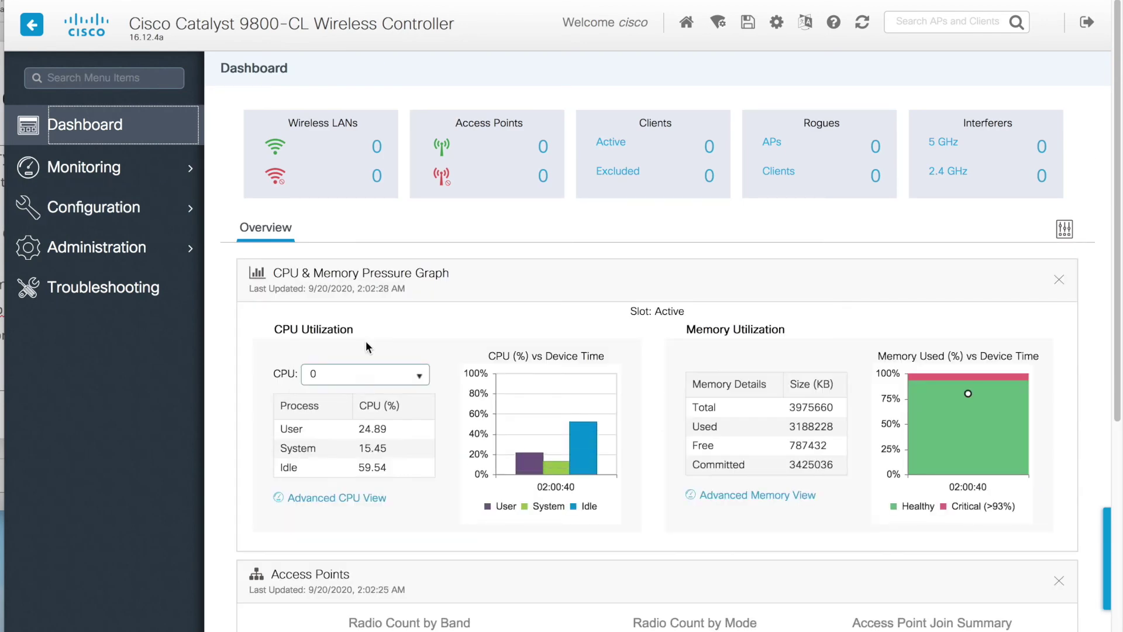
# - Check the Dashboard's zero operational Access Points count, then open the Troubleshooting page
pyautogui.click(479, 254)
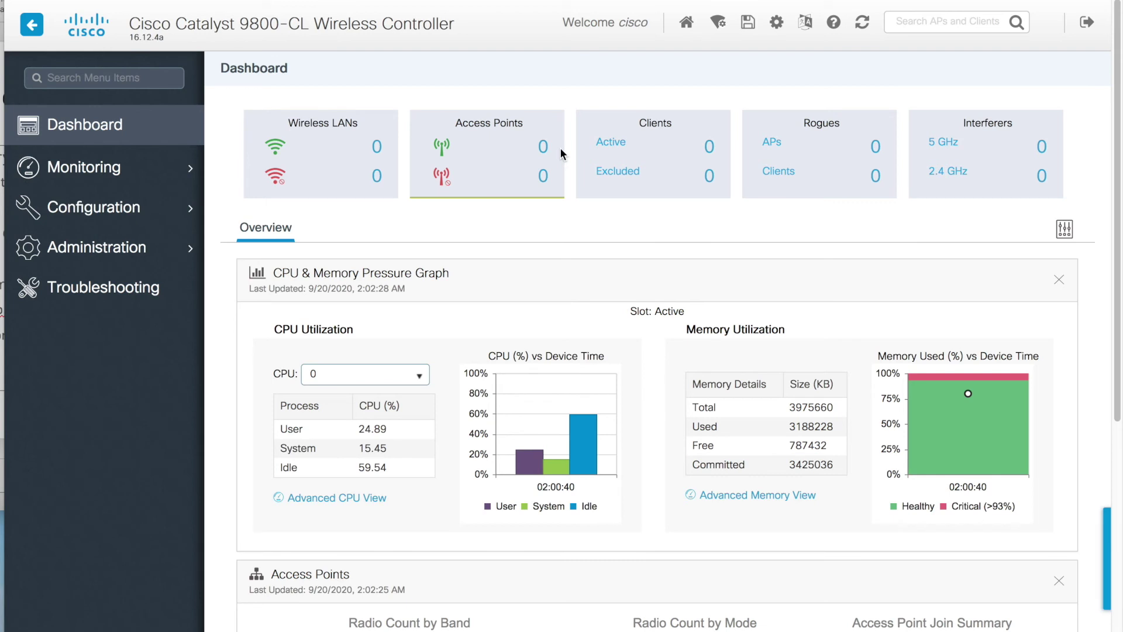
pyautogui.click(543, 147)
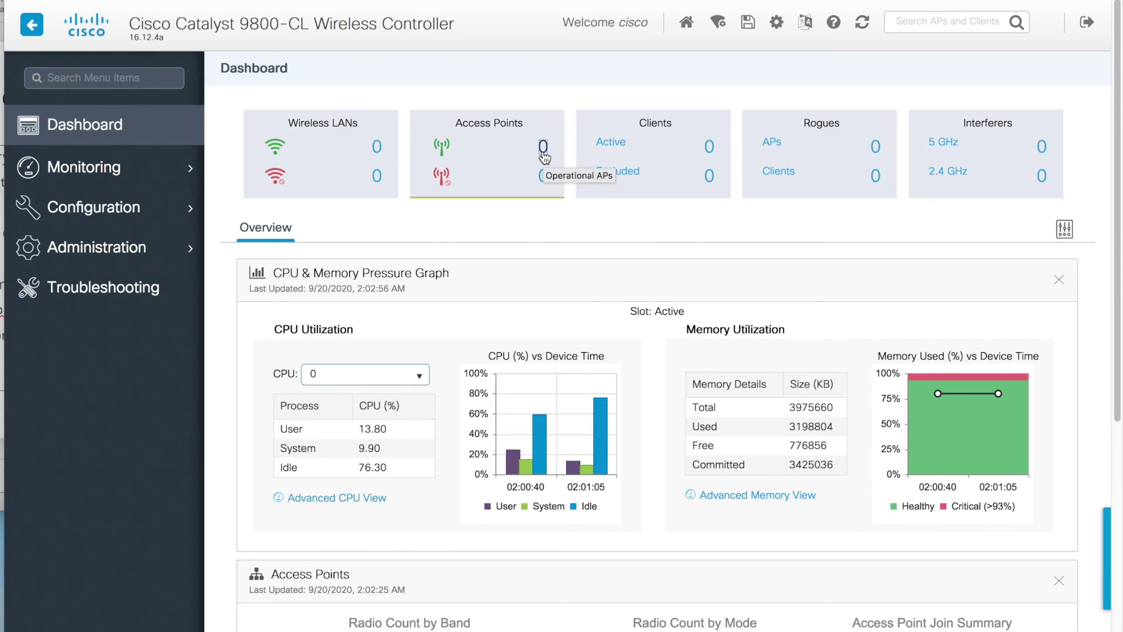
pyautogui.scroll(-5, 544, 157)
pyautogui.scroll(5, 549, 219)
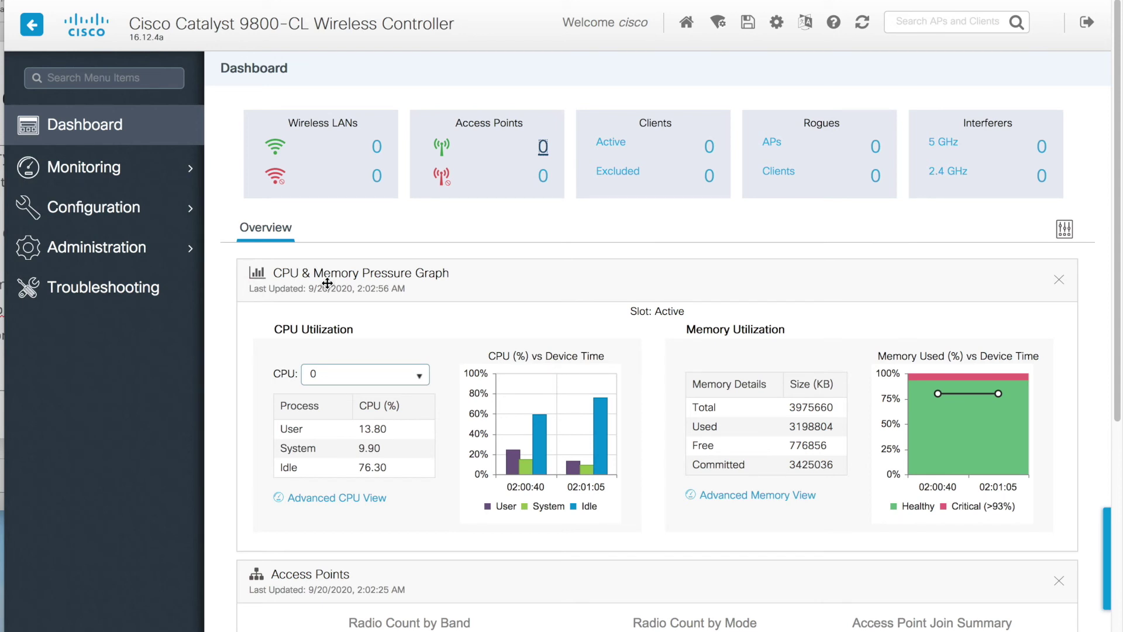
pyautogui.click(132, 286)
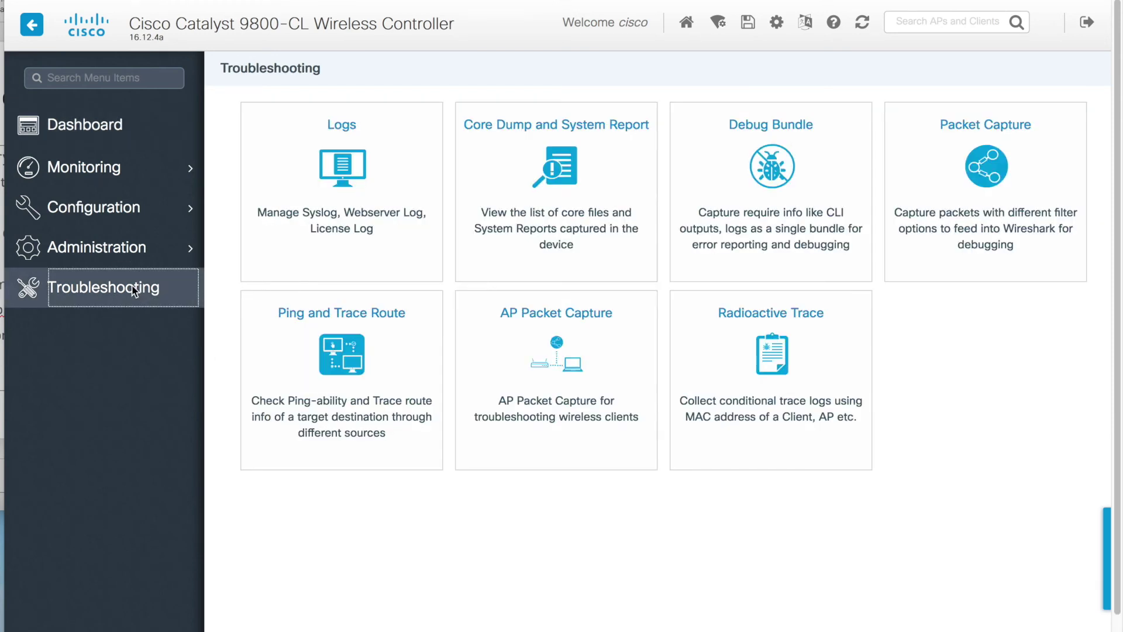
# - Create a packet capture named "test" on GigabitEthernet2
pyautogui.click(967, 214)
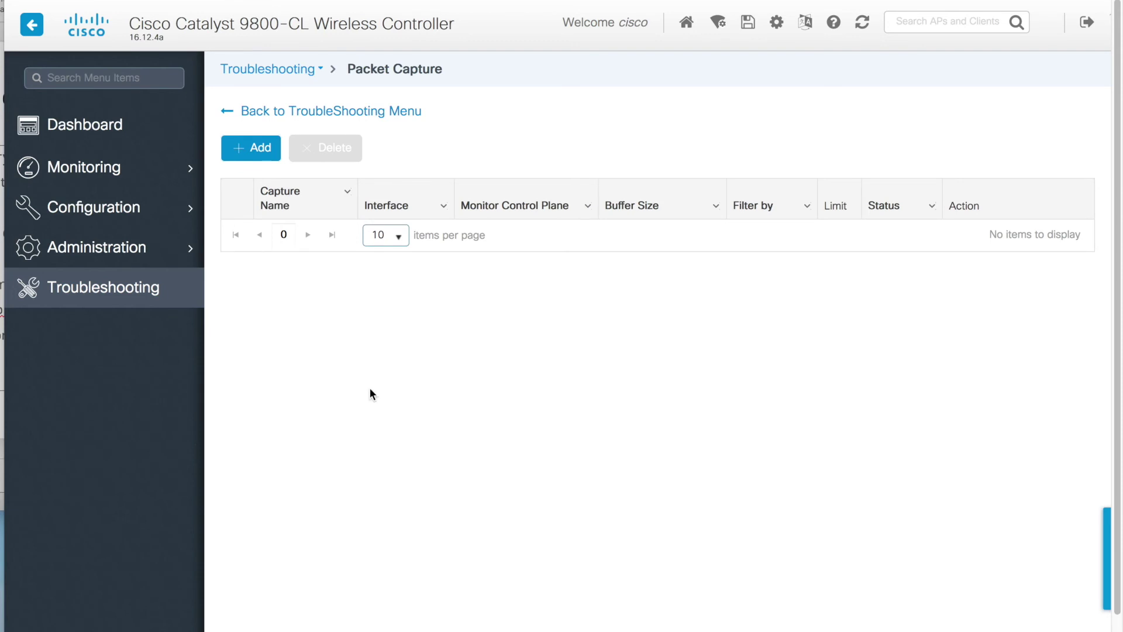
pyautogui.click(258, 149)
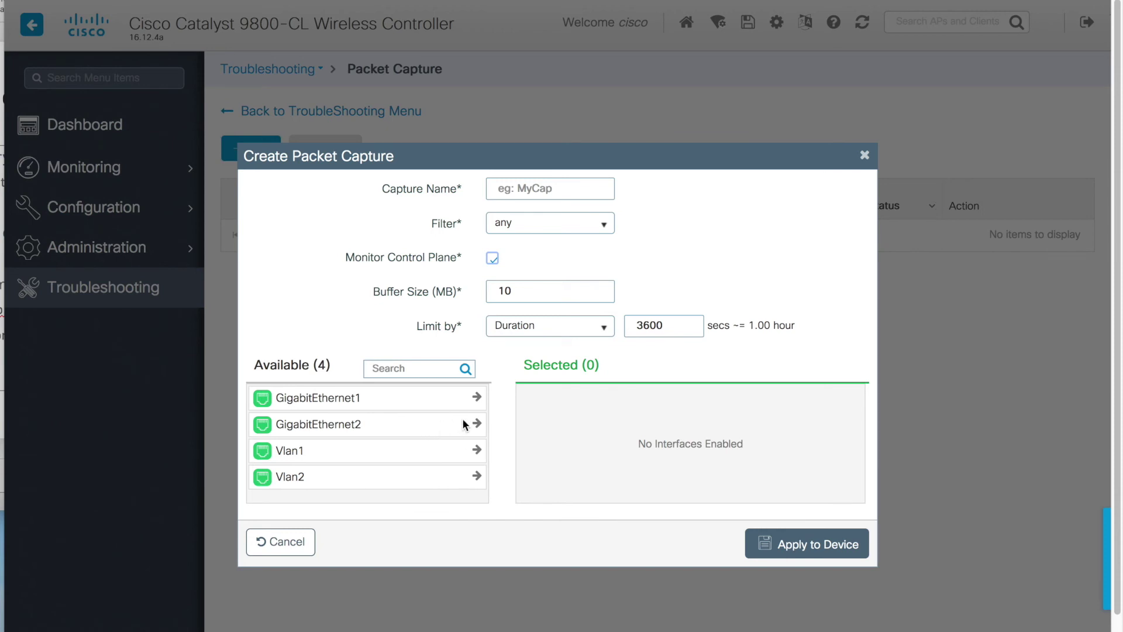
pyautogui.moveTo(468, 423); pyautogui.dragTo(631, 424)
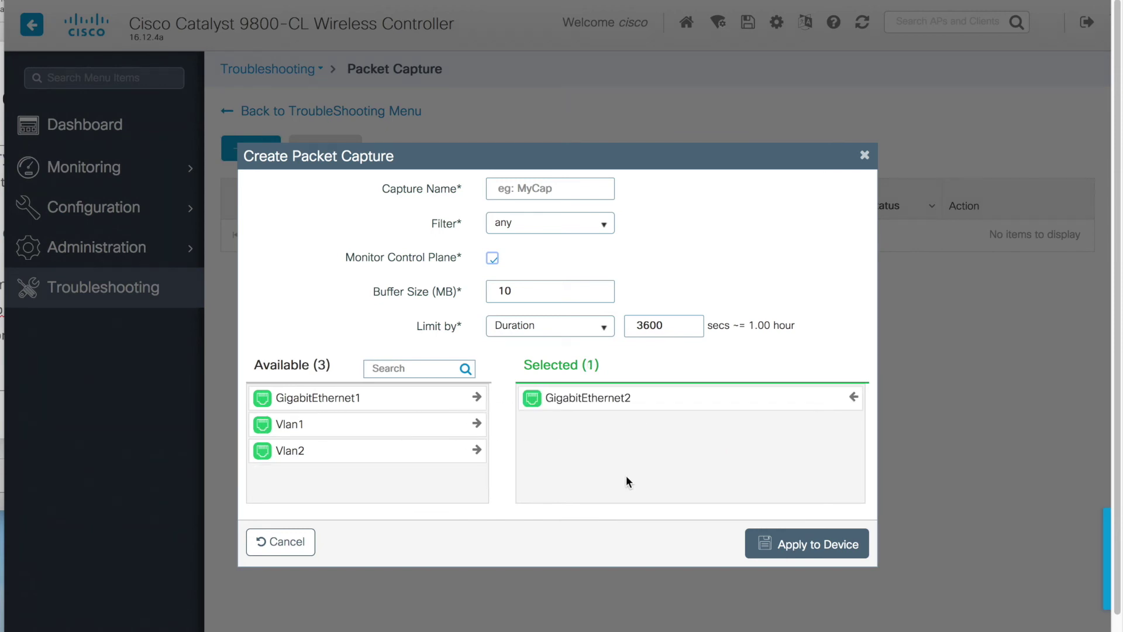
pyautogui.click(544, 191)
pyautogui.write('test')
pyautogui.click(527, 284)
pyautogui.click(787, 542)
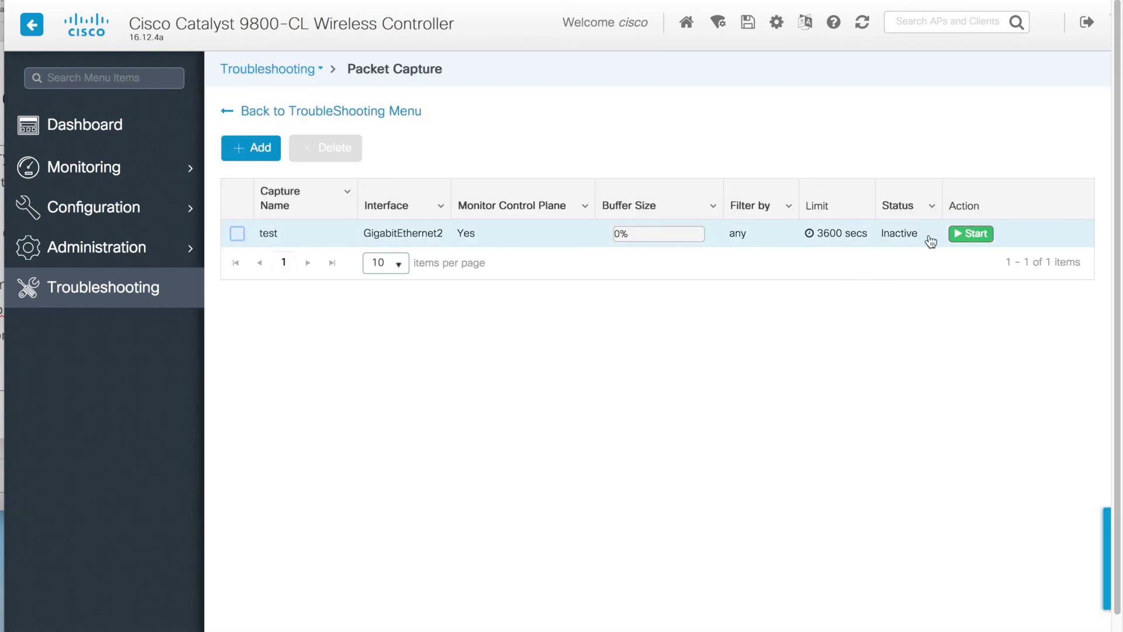
# - Start the test capture, try repeatedly to stop it, then open the Radioactive Trace tool
pyautogui.click(959, 234)
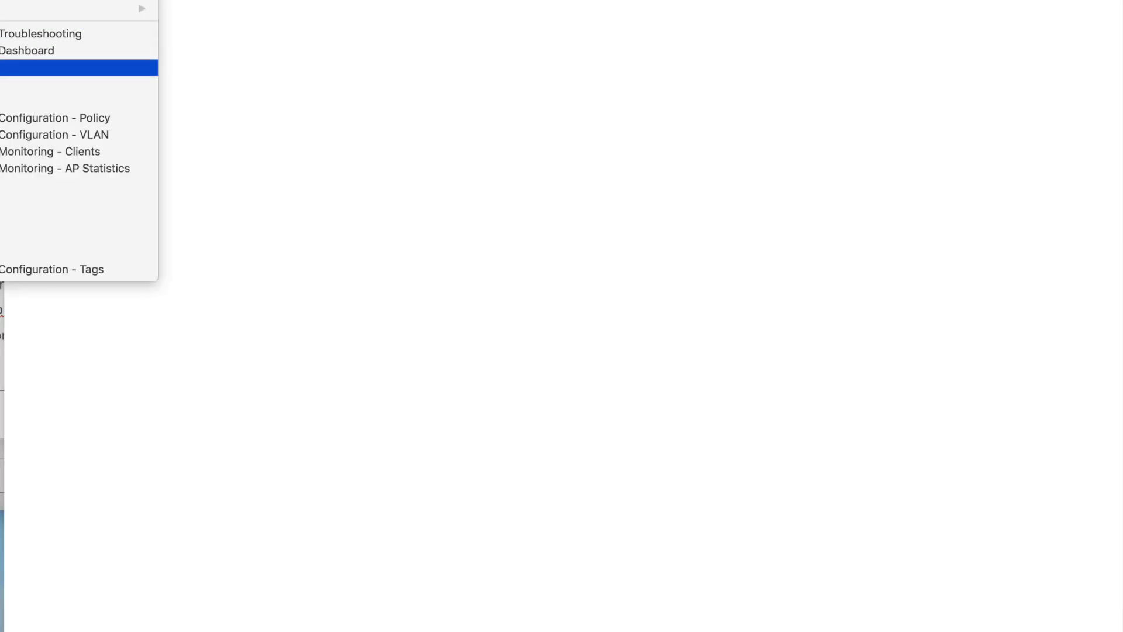
pyautogui.press('Return')
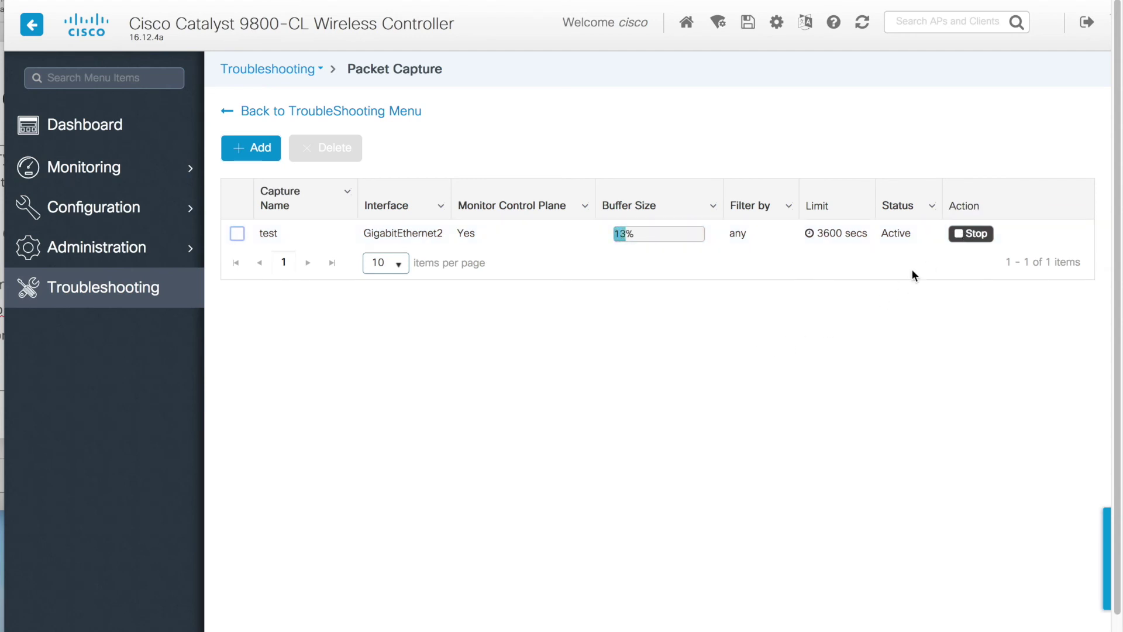
pyautogui.click(960, 235)
pyautogui.click(961, 241)
pyautogui.click(962, 241)
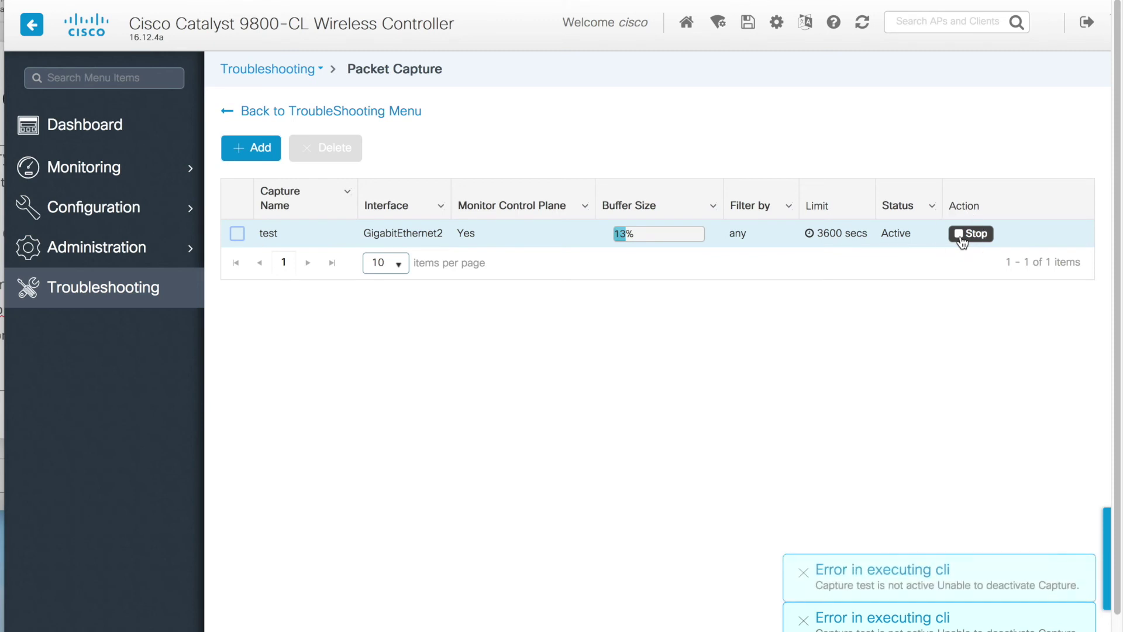
pyautogui.click(961, 241)
pyautogui.click(961, 241)
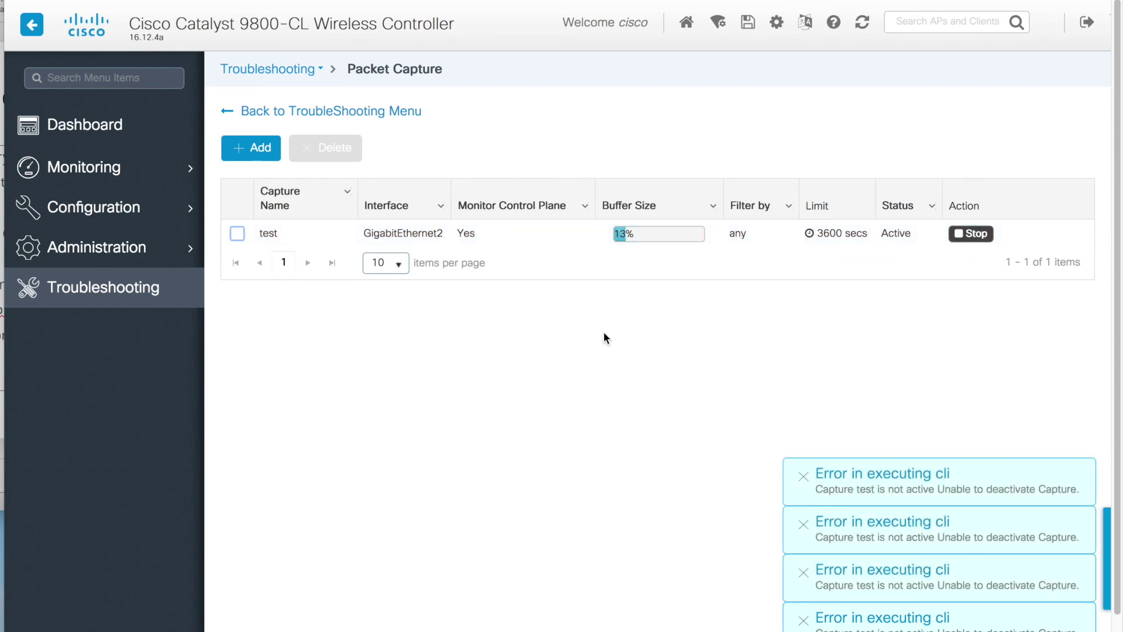
pyautogui.click(103, 288)
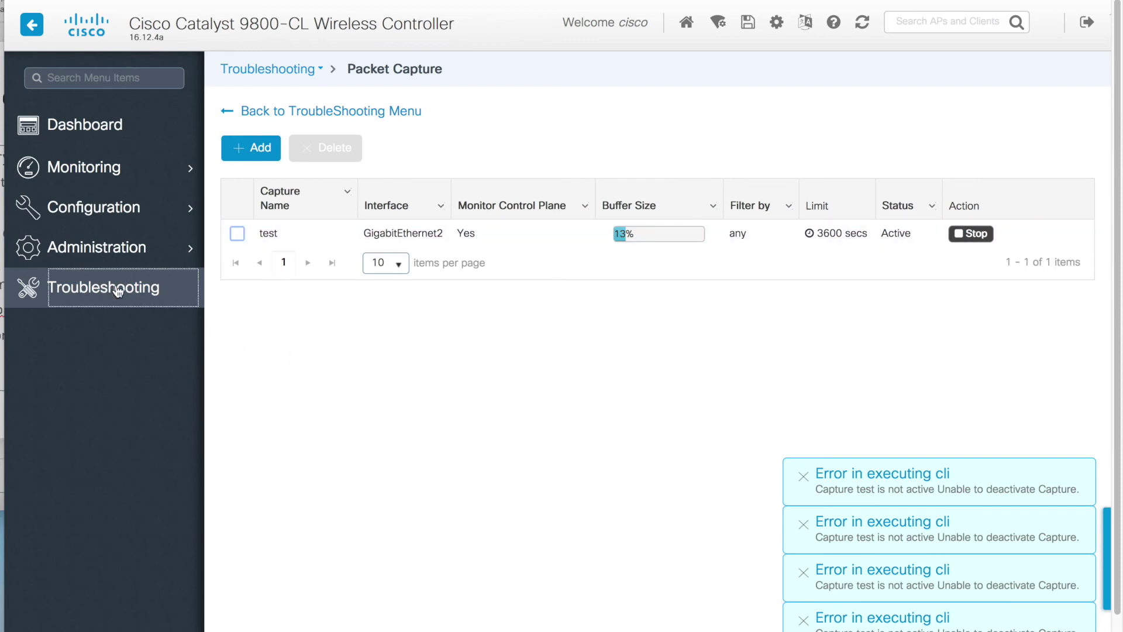
pyautogui.click(759, 376)
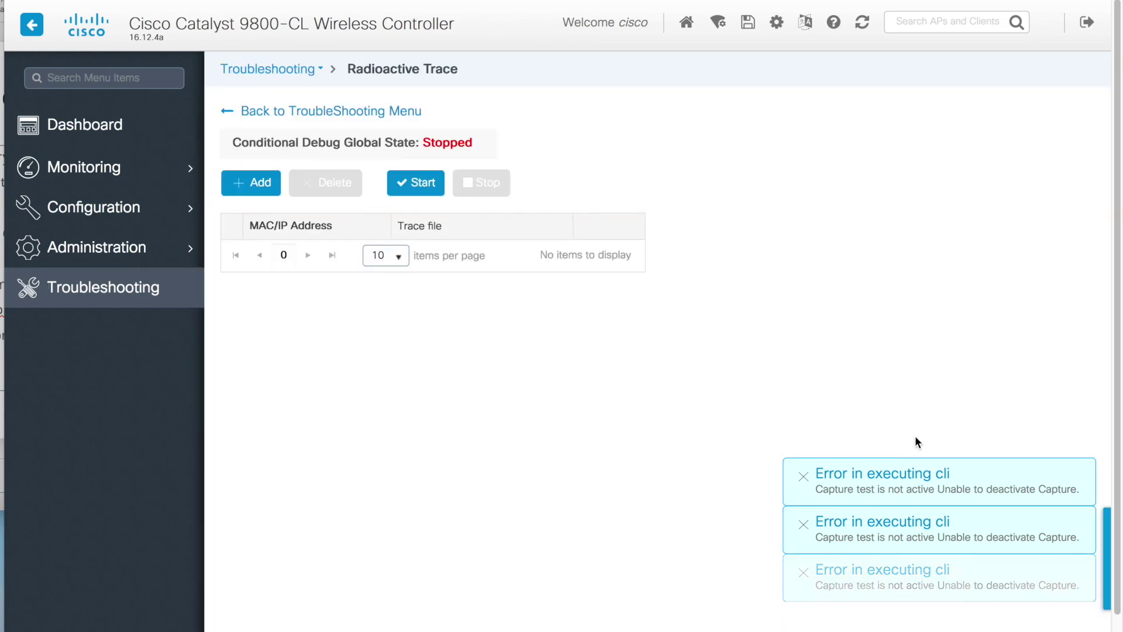
# - Add MAC 8c85.9072.992e as a Radioactive Trace entry and apply it to the device
pyautogui.click(264, 186)
pyautogui.rightClick(565, 339)
pyautogui.click(599, 401)
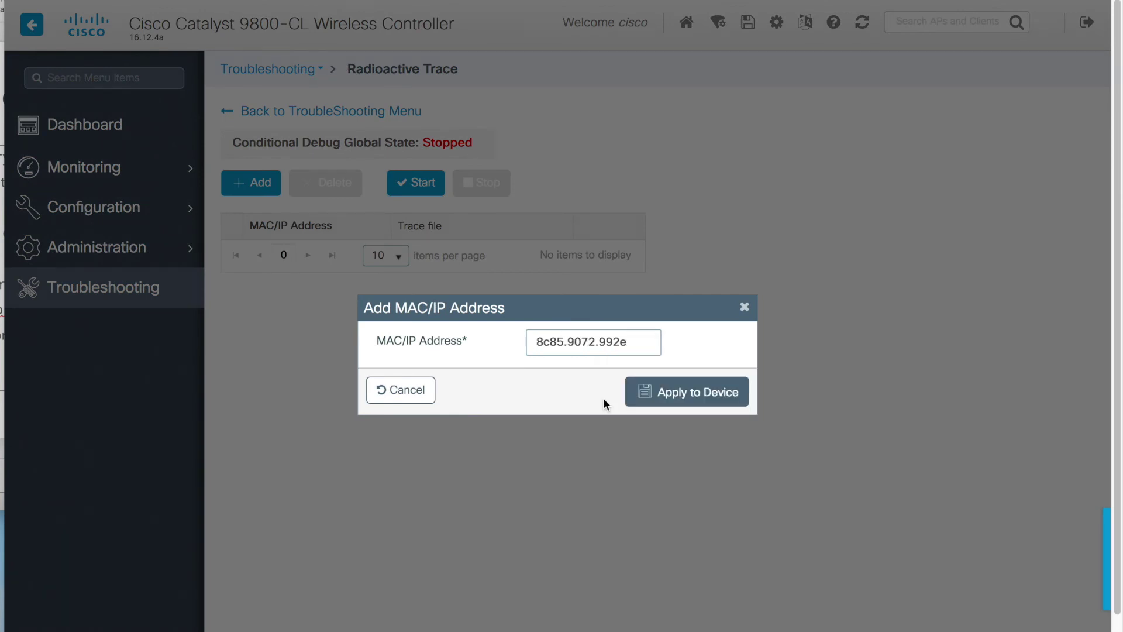
pyautogui.click(659, 396)
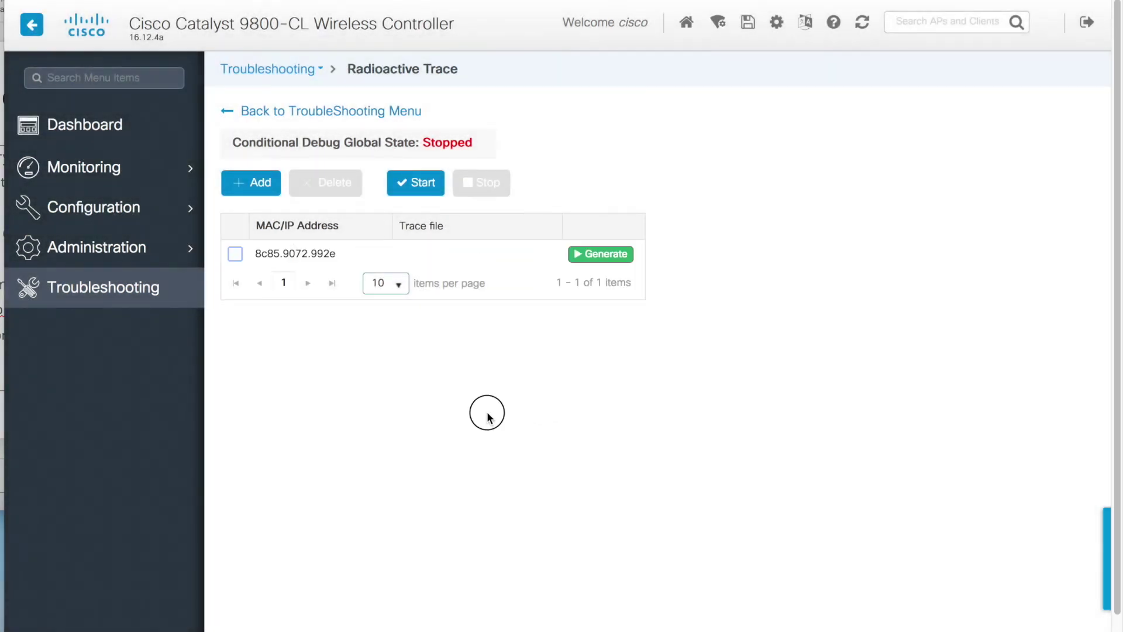
# - Start the trace for 8c85.9072.992e and generate its debug file from the last 10 minutes
pyautogui.click(235, 254)
pyautogui.click(435, 185)
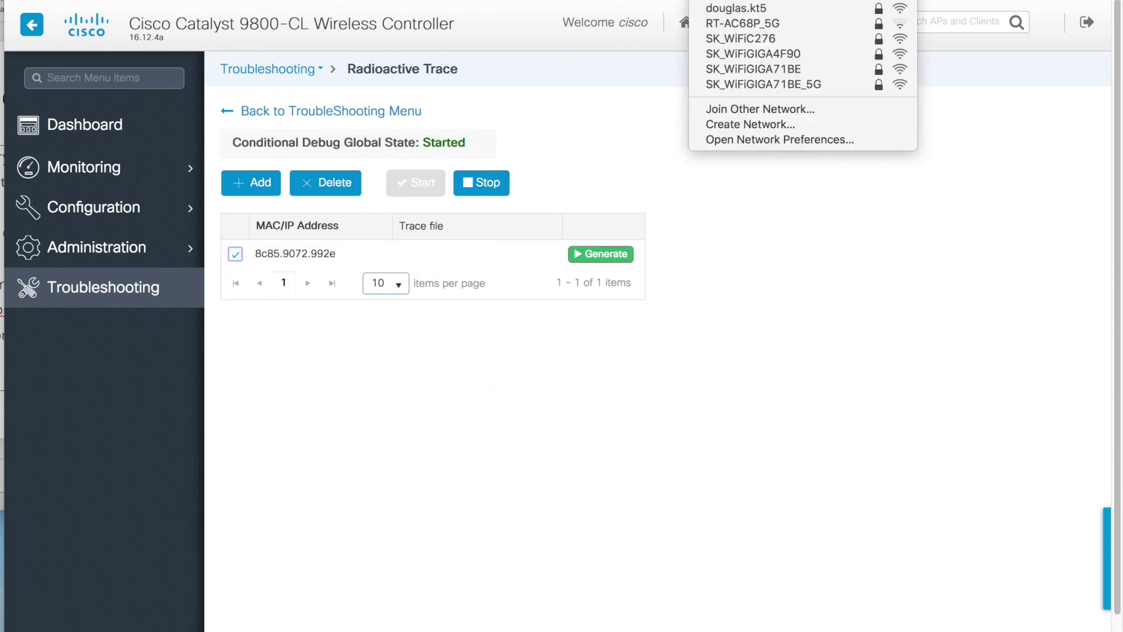
pyautogui.press('Escape')
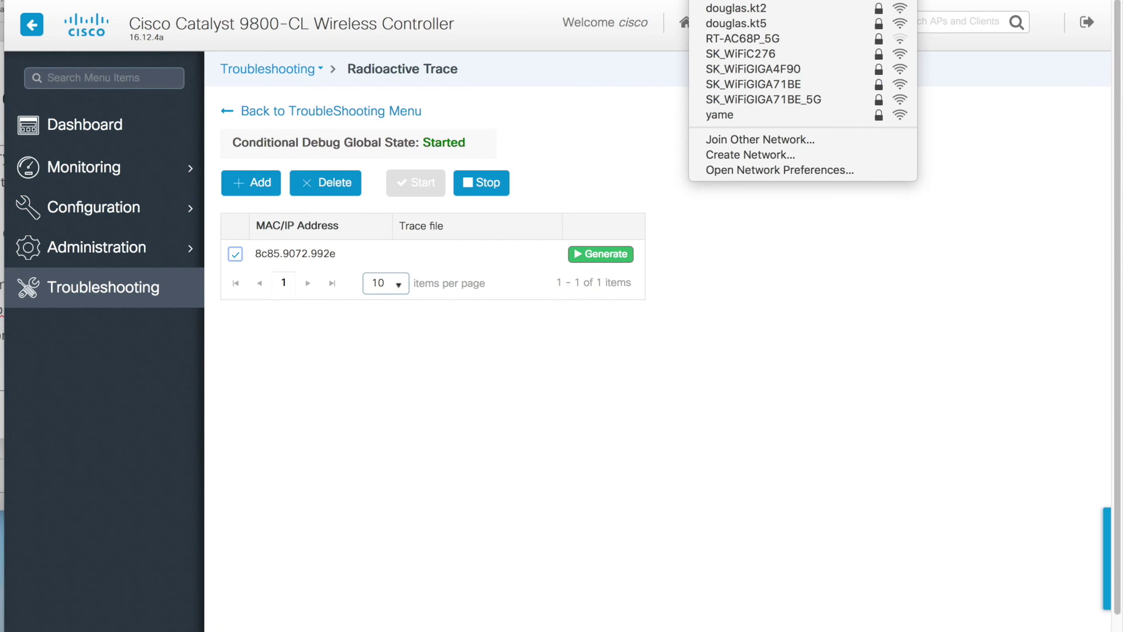
pyautogui.press('Escape')
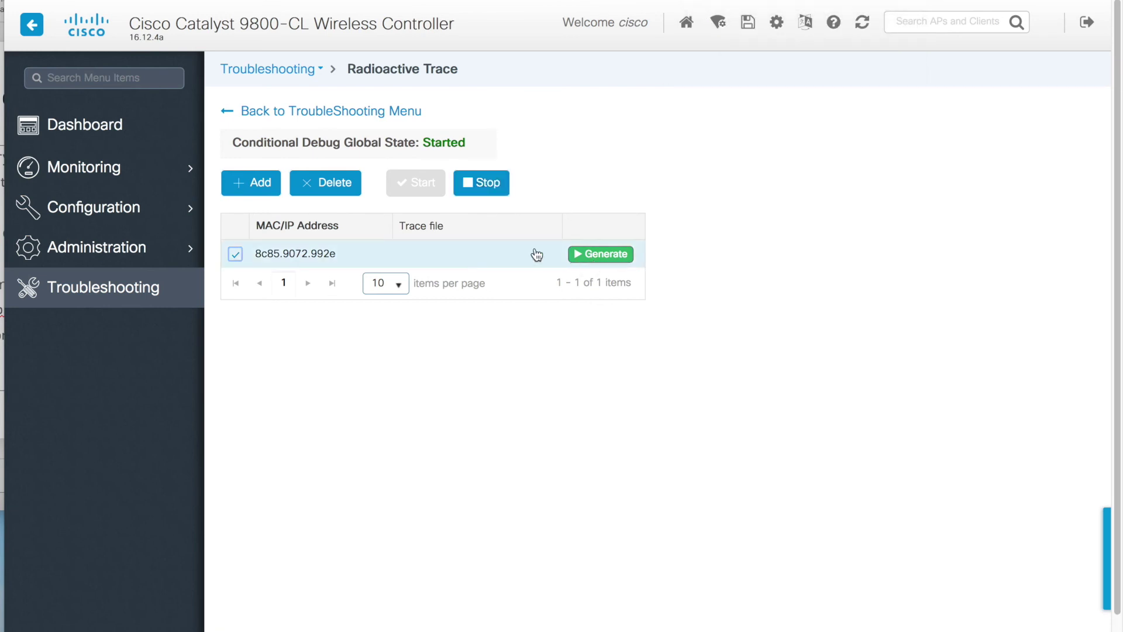
pyautogui.click(584, 254)
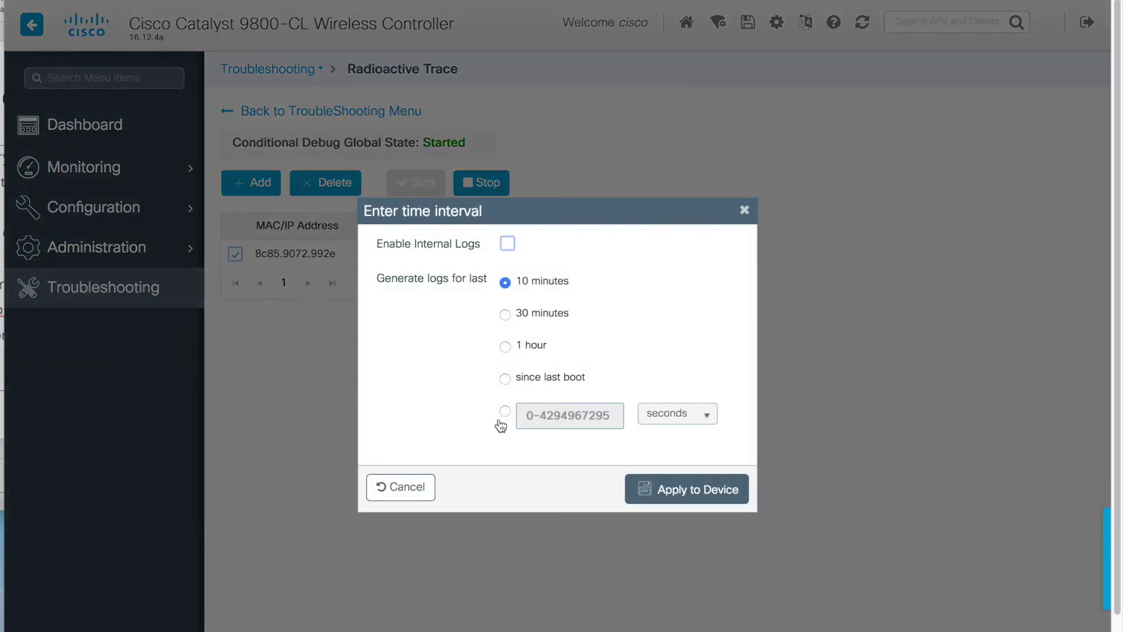
pyautogui.click(702, 495)
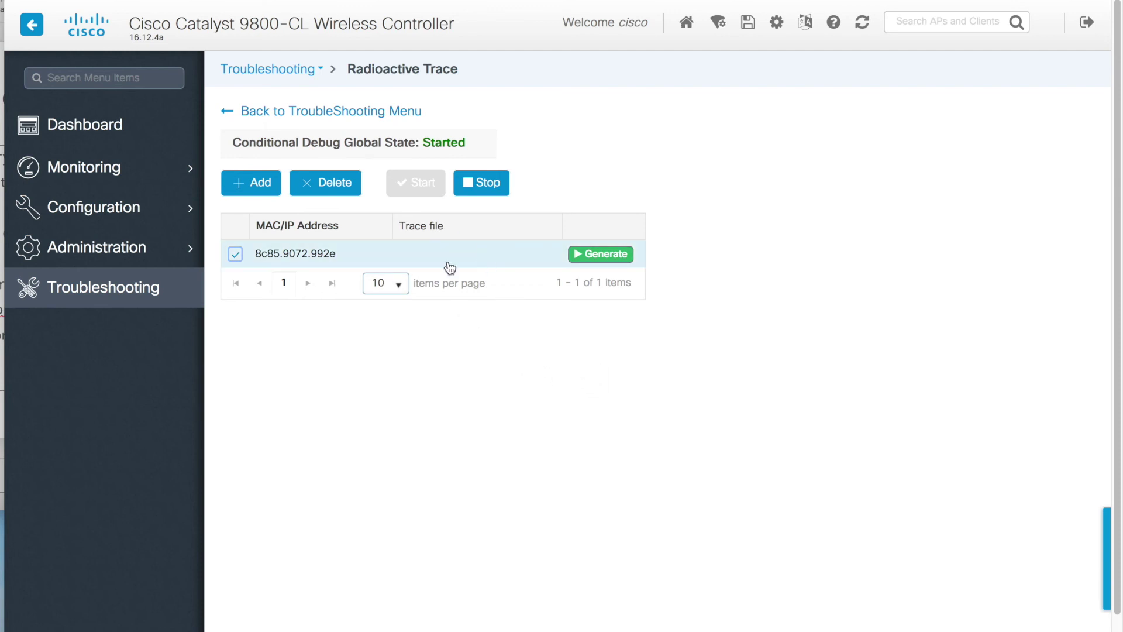
pyautogui.click(592, 255)
pyautogui.click(647, 490)
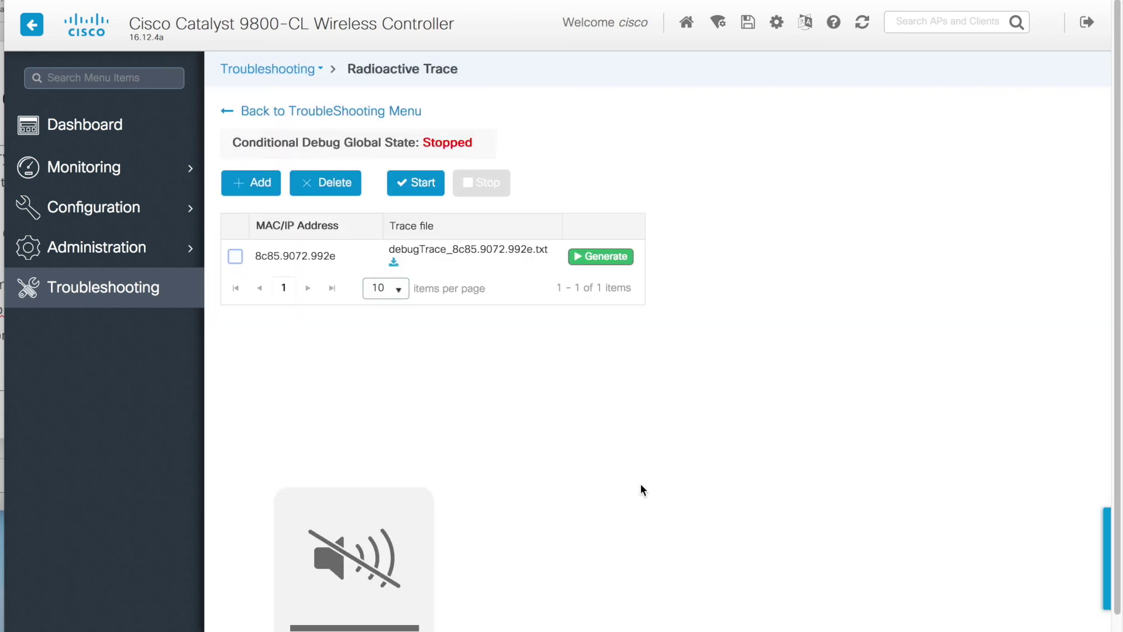
# - Download and open the debugTrace_8c85.9072.992e.txt file, enlarging its window to read the log
pyautogui.click(401, 256)
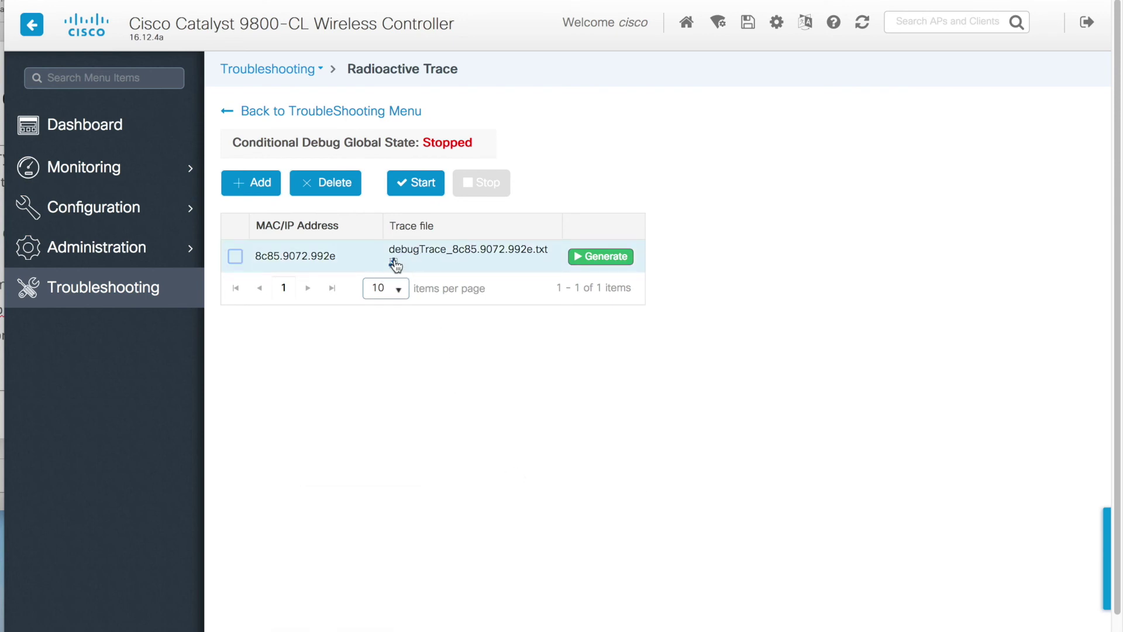
pyautogui.click(439, 348)
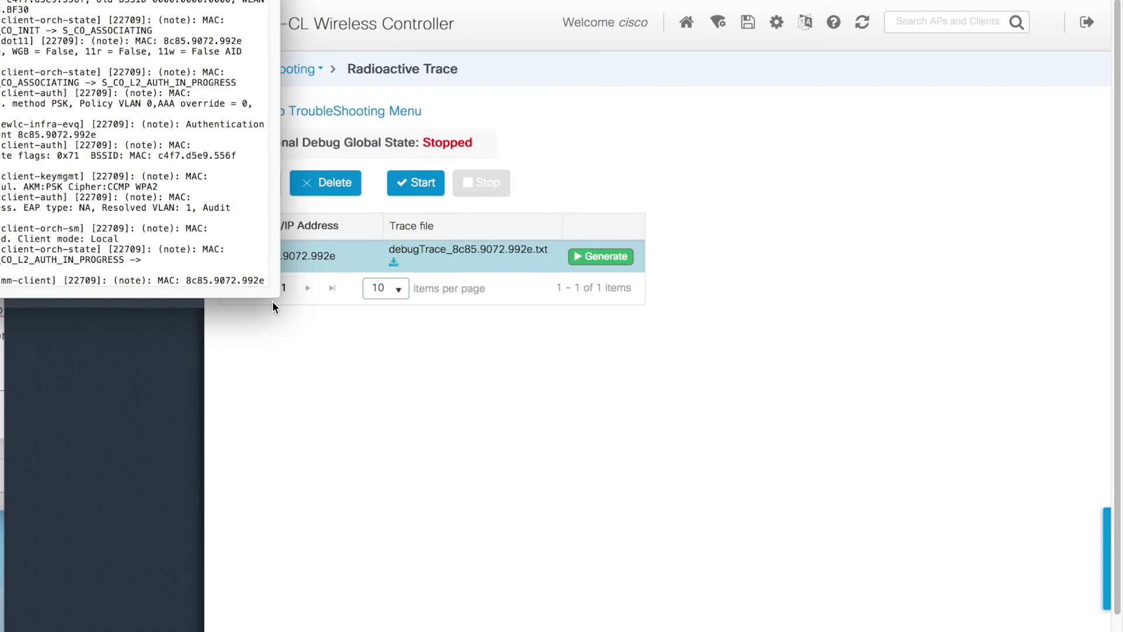
pyautogui.moveTo(301, 316)
pyautogui.mouseDown()
pyautogui.moveTo(765, 602)
pyautogui.moveTo(884, 629)
pyautogui.mouseUp()
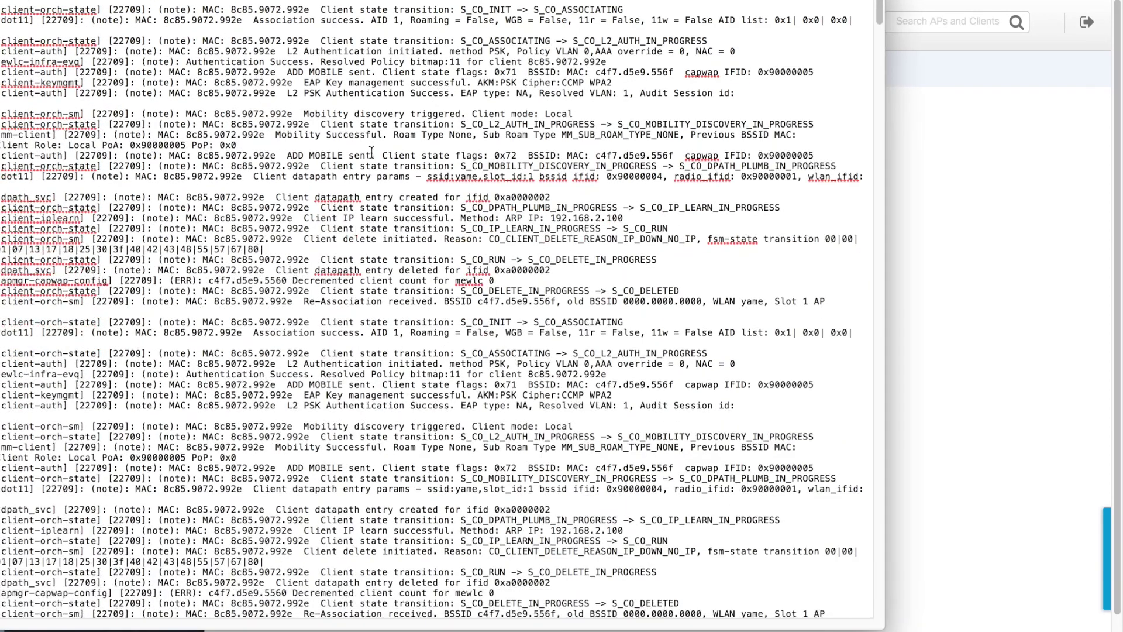
pyautogui.moveTo(272, 5); pyautogui.dragTo(318, 582)
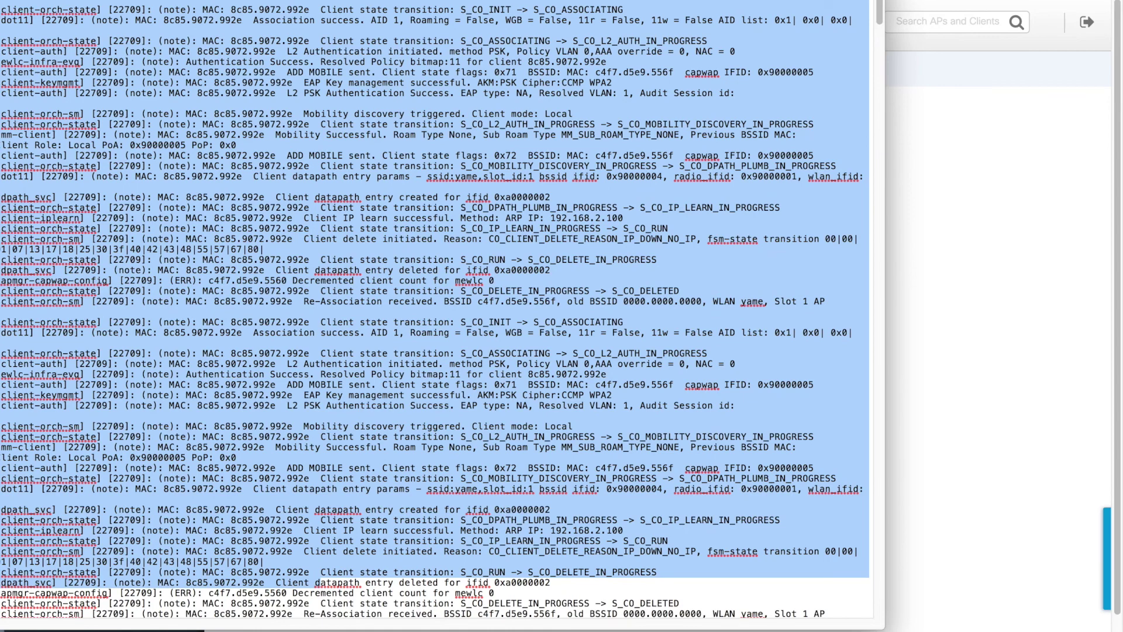
# - Close the trace log and return to Troubleshooting > Packet Capture
pyautogui.press('super+Tab')
pyautogui.click(117, 287)
pyautogui.click(945, 219)
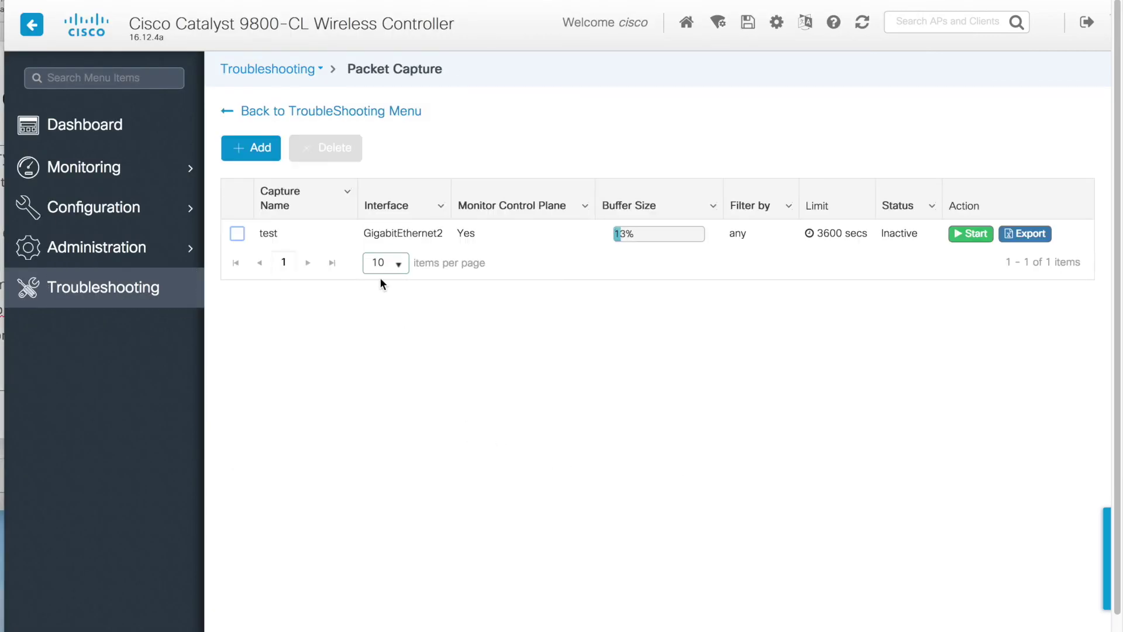
# - Export the 'test' packet capture to the desktop and open it in Wireshark
pyautogui.click(1025, 234)
pyautogui.click(986, 351)
pyautogui.click(444, 326)
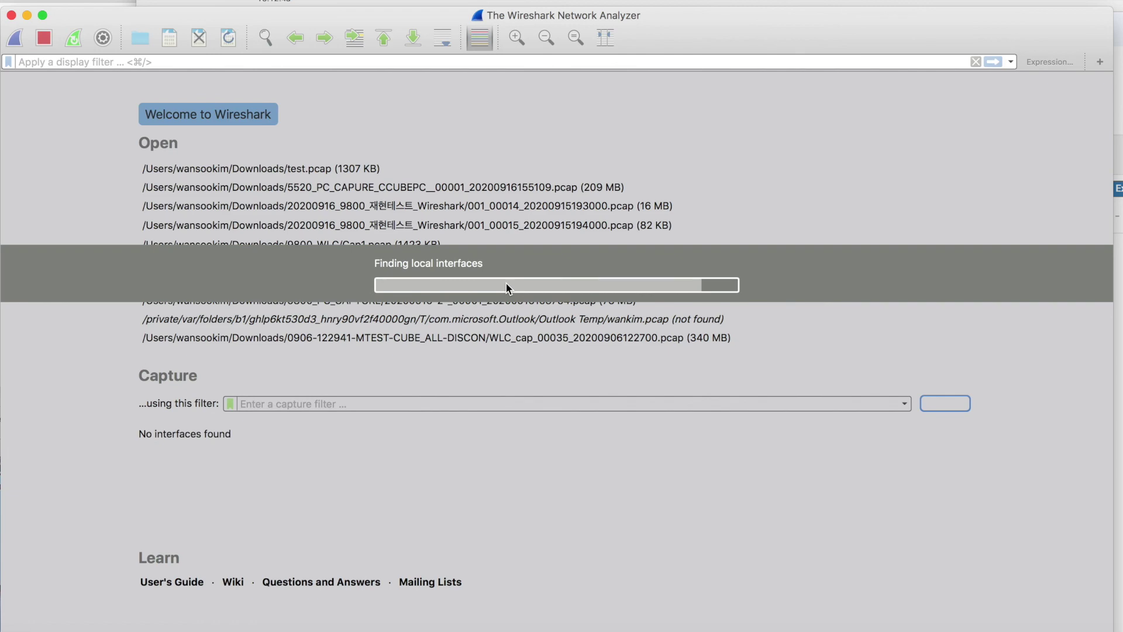
# - Scroll through the test-1.pcap packets, inspect packet 61's details, then close the capture
pyautogui.scroll(-3, 452, 231)
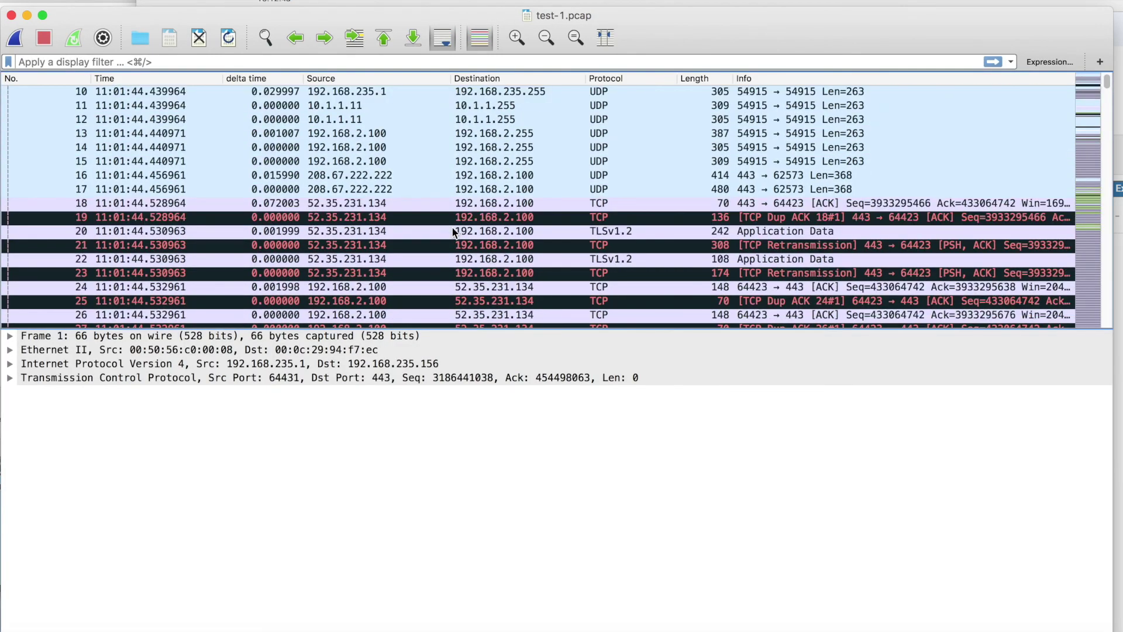
pyautogui.scroll(-6, 454, 240)
pyautogui.scroll(-3, 461, 265)
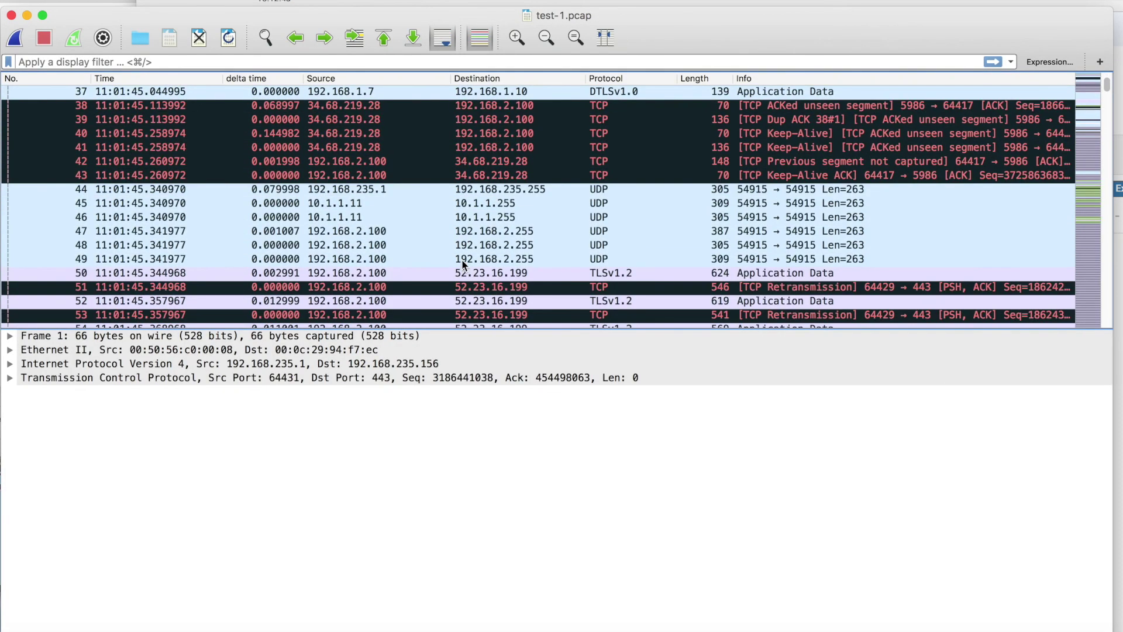
pyautogui.scroll(-4, 461, 265)
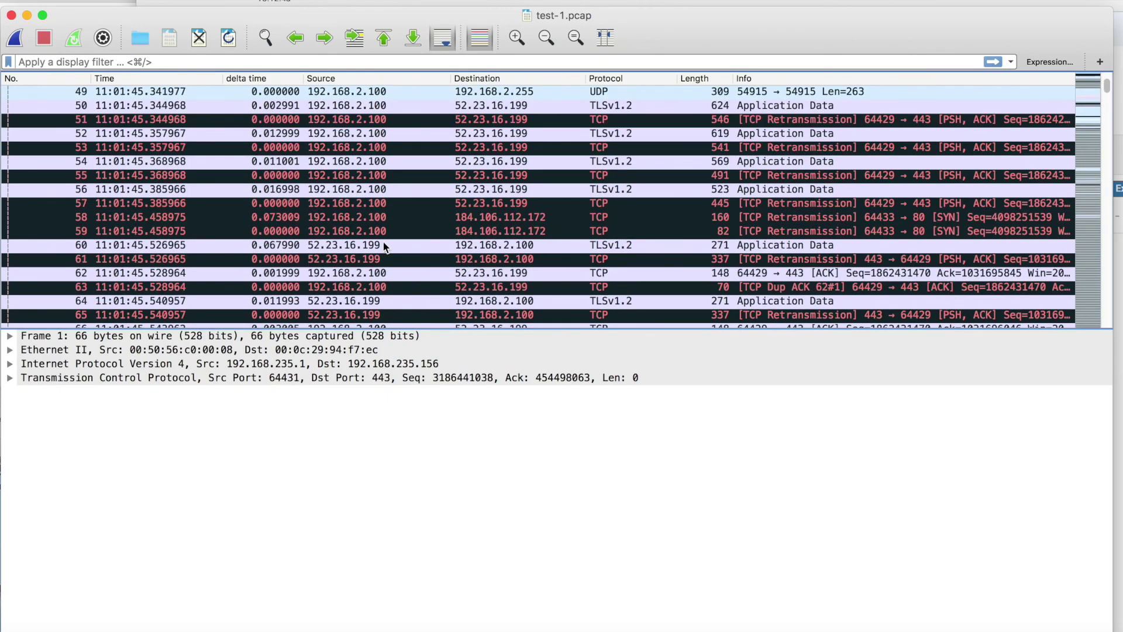
pyautogui.click(545, 259)
pyautogui.scroll(-6, 549, 275)
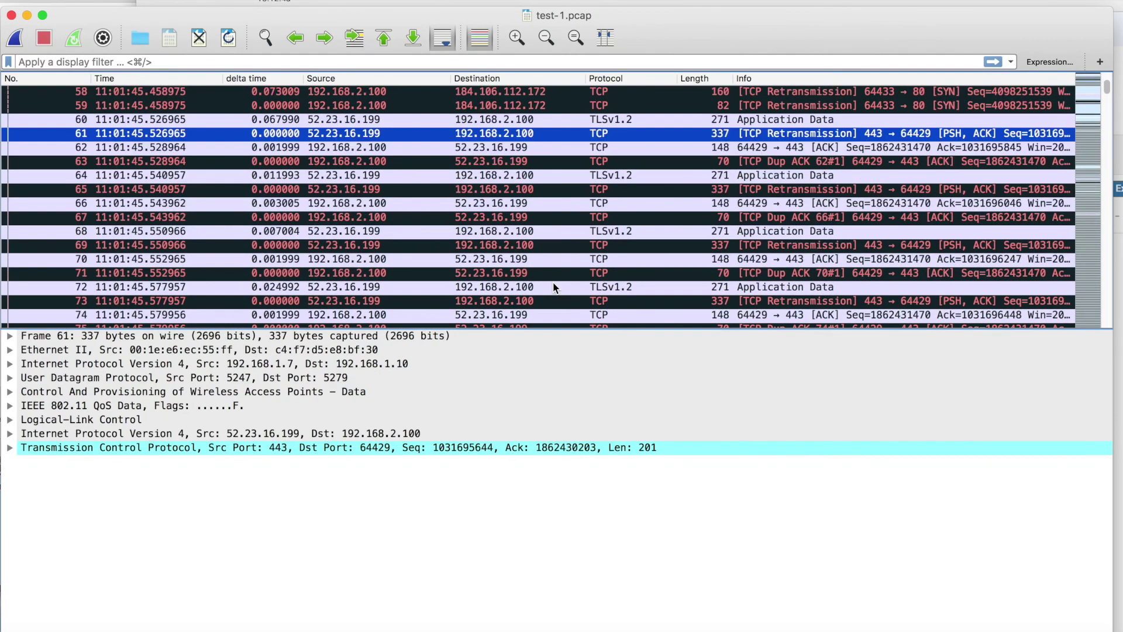
pyautogui.scroll(-3, 553, 282)
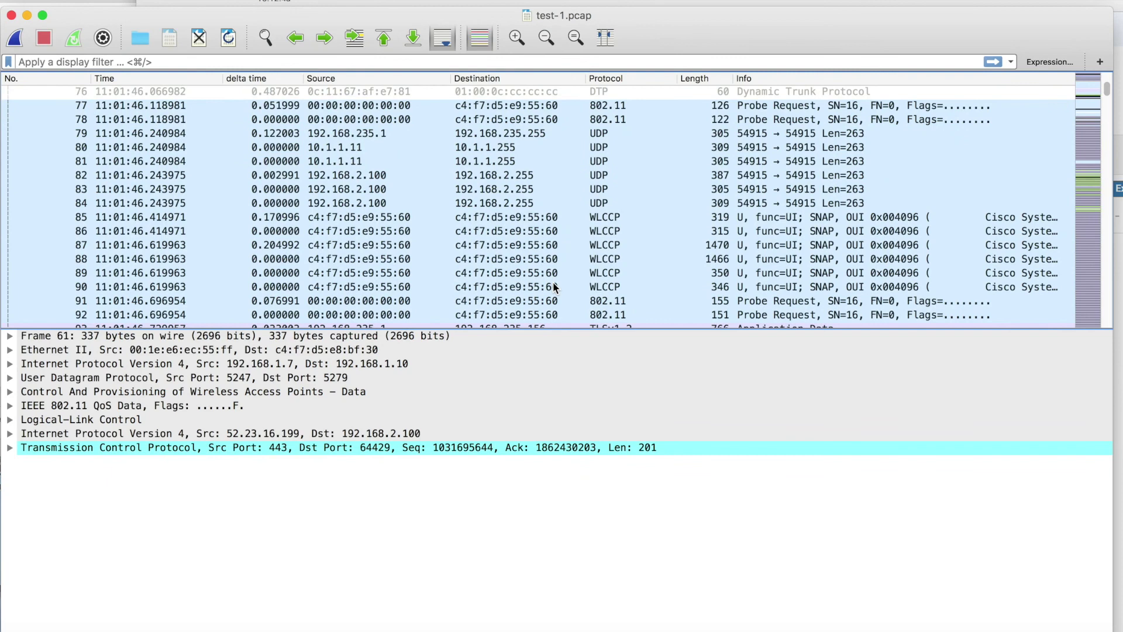
pyautogui.scroll(-10, 553, 283)
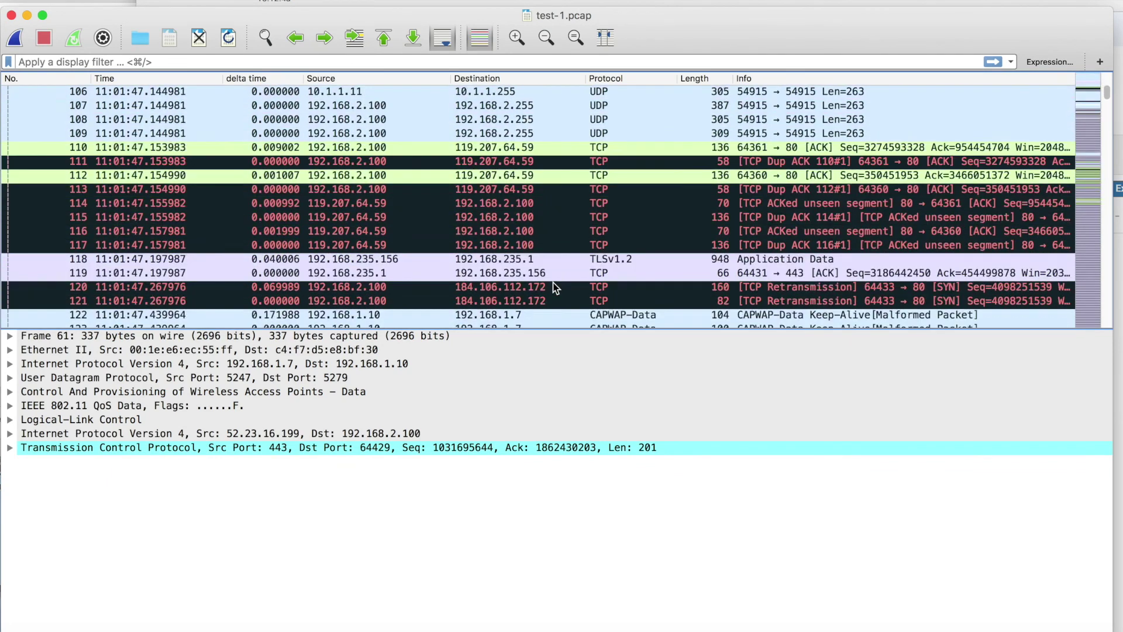
pyautogui.scroll(-3, 554, 287)
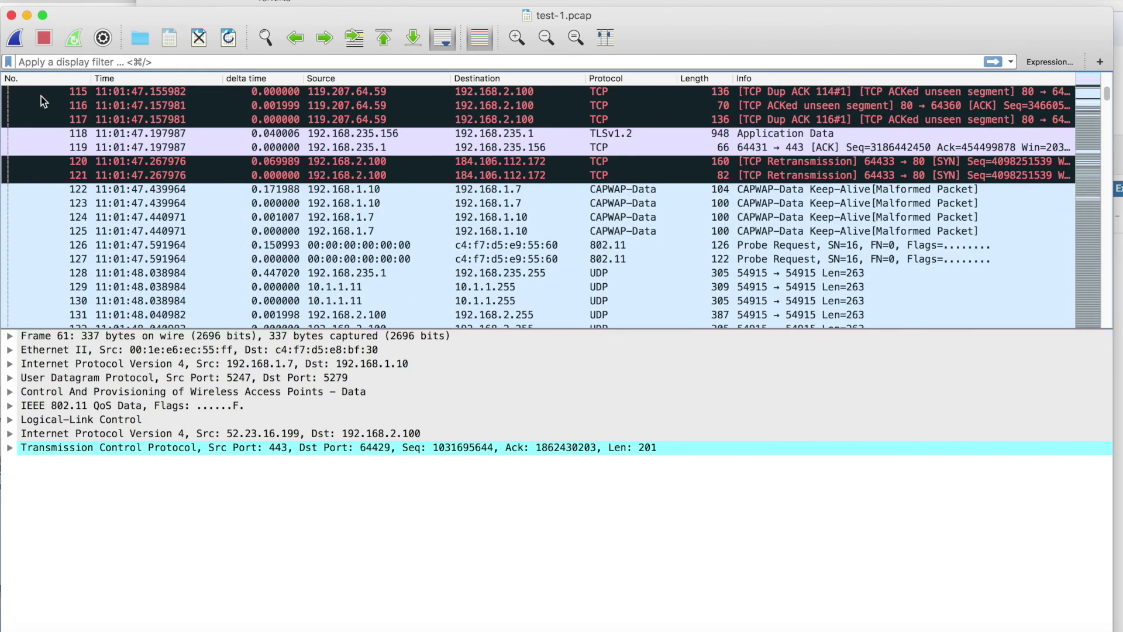
pyautogui.click(11, 15)
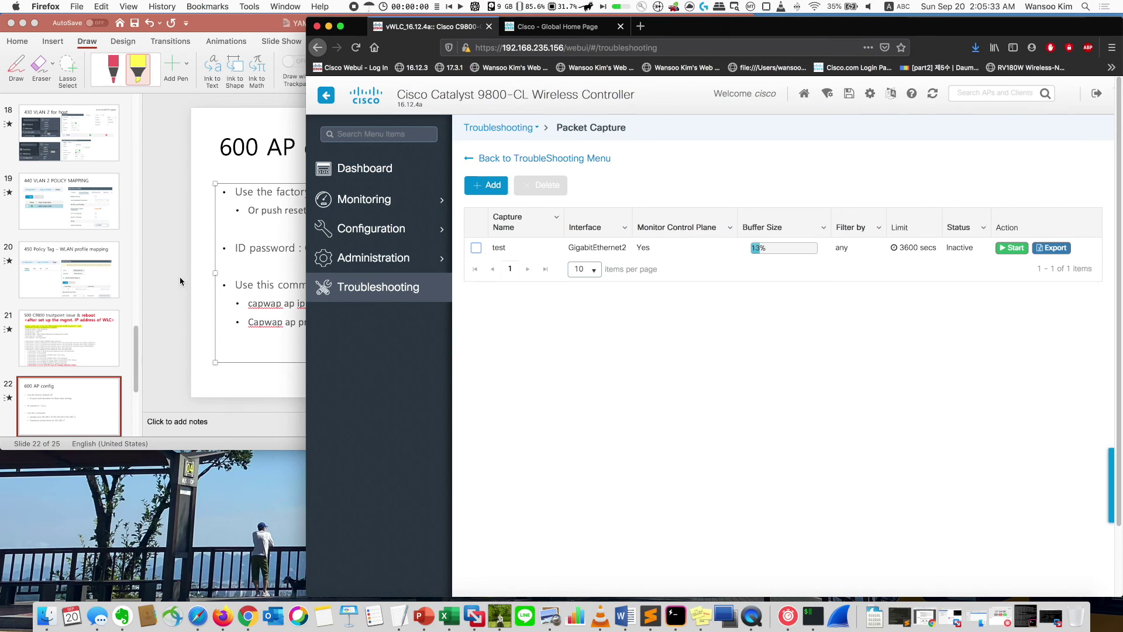
# - Bring the PowerPoint presentation forward, go to the first slide, and maximise the window
pyautogui.click(181, 281)
pyautogui.moveTo(136, 363); pyautogui.dragTo(139, 114)
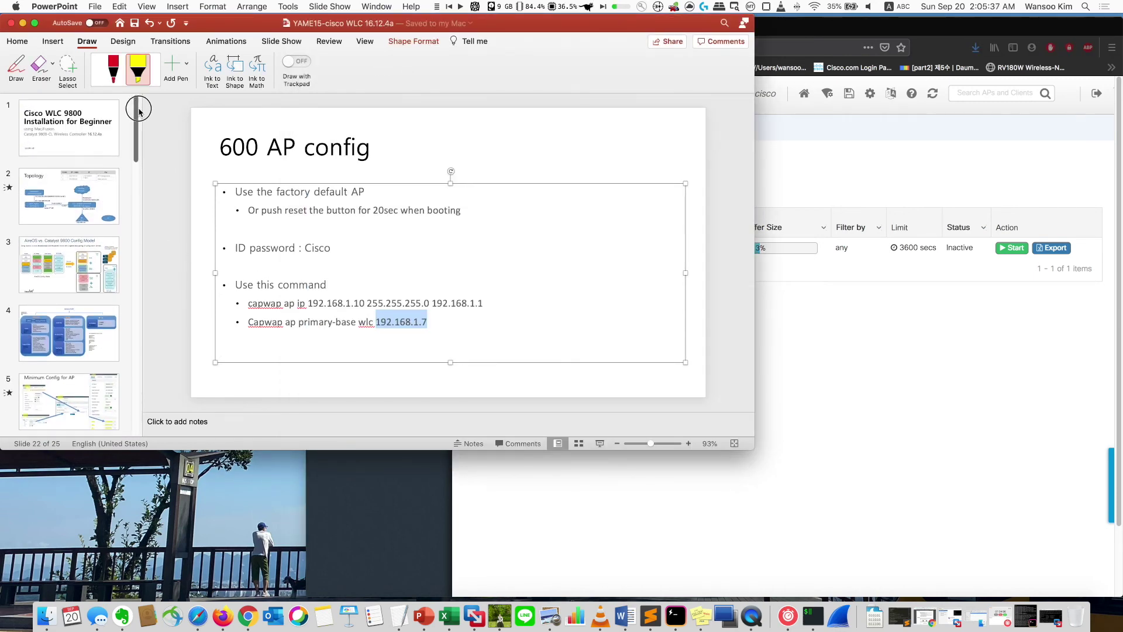
pyautogui.press('Home')
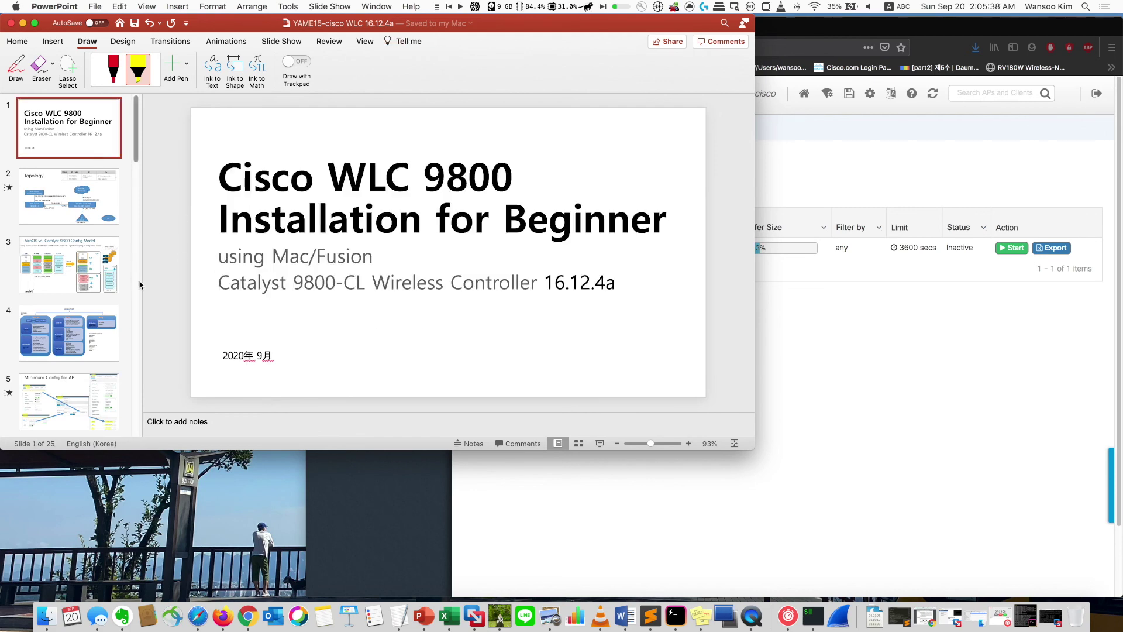
pyautogui.doubleClick(585, 24)
# - Present slide 4, the Access Point tags diagram, as a full-screen slide show
pyautogui.click(117, 337)
pyautogui.press('super+Return')
pyautogui.click(190, 136)
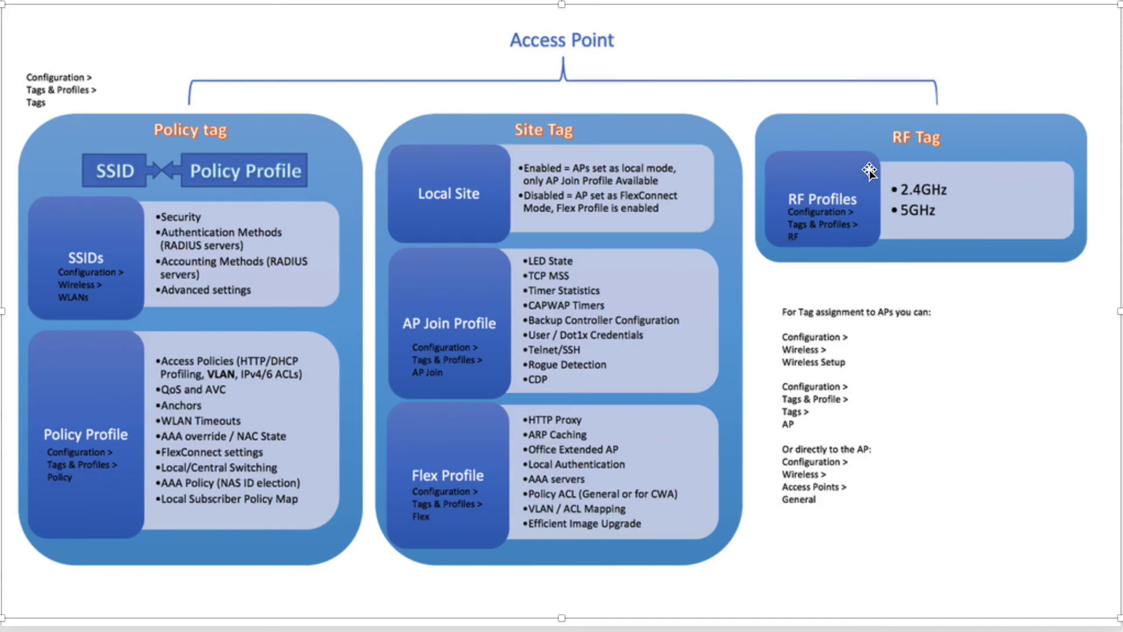